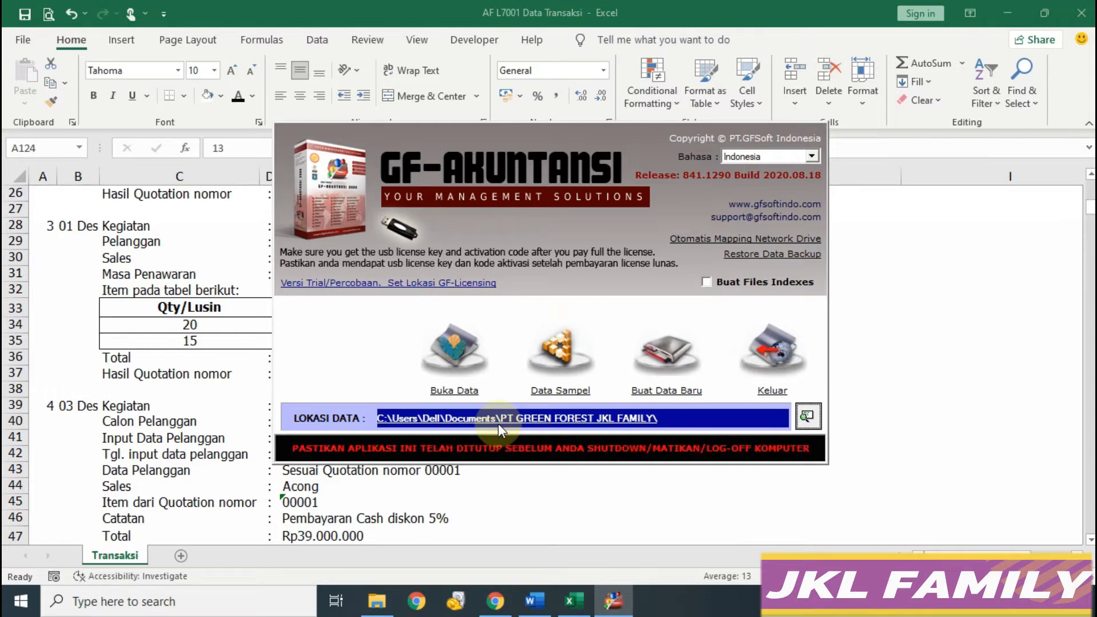
Step: Open the company's accounting data, dismiss the date notices, log in and close the news panel
click(498, 424)
click(665, 366)
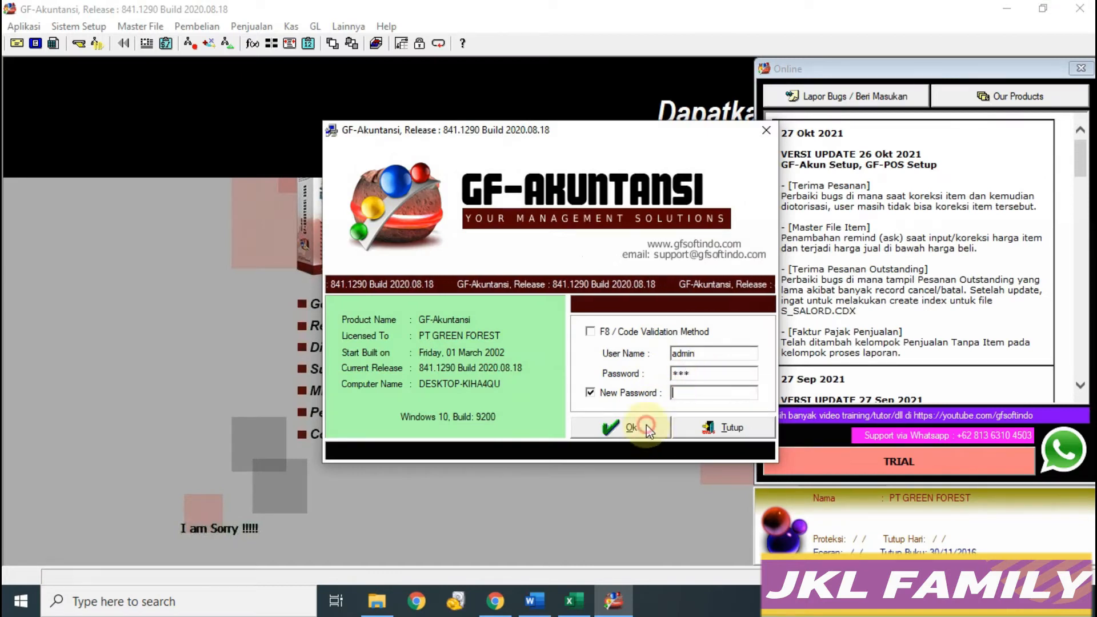
click(628, 427)
click(624, 372)
click(1081, 68)
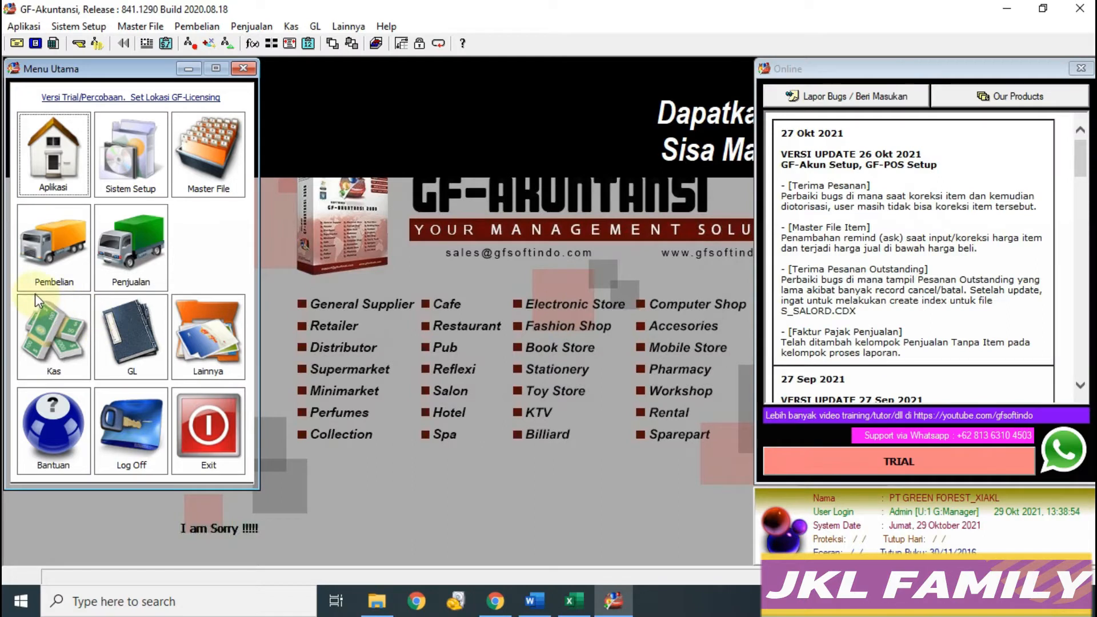
click(589, 600)
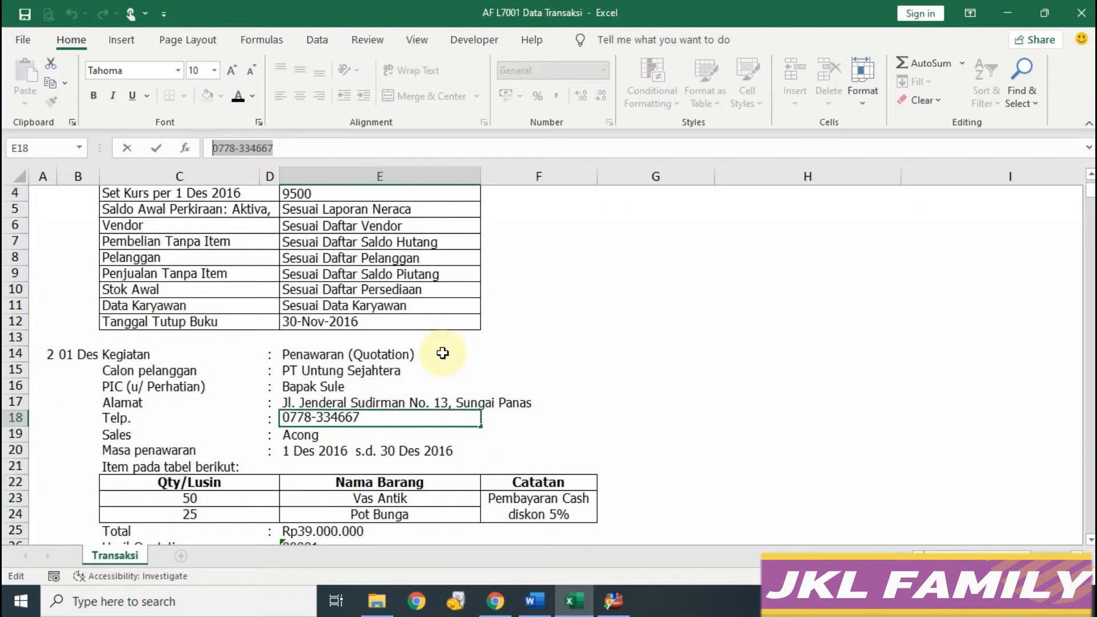
Step: Select the first quotation task (row 14) in the workbook, then open a new sales quotation via Penjualan > Quotation
click(292, 357)
click(18, 356)
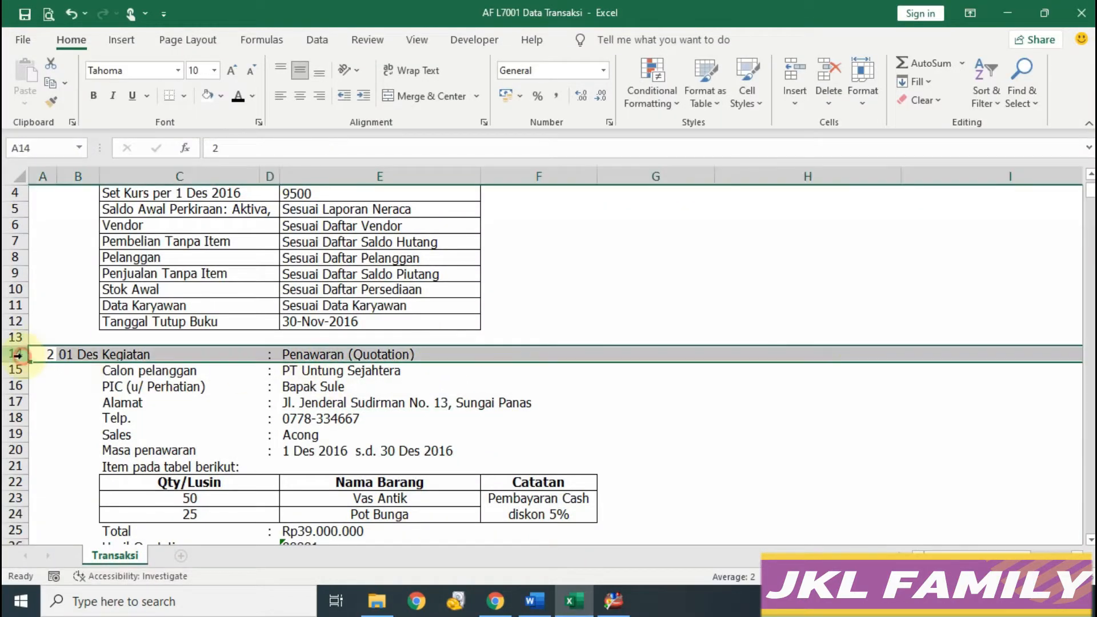
click(613, 600)
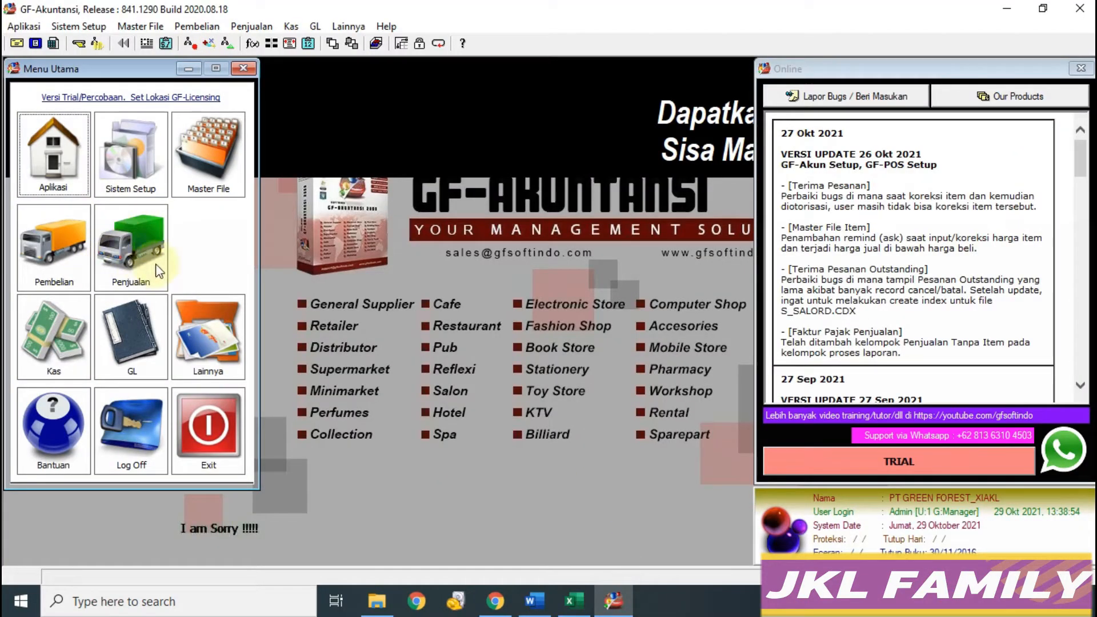
click(139, 256)
click(53, 190)
click(879, 66)
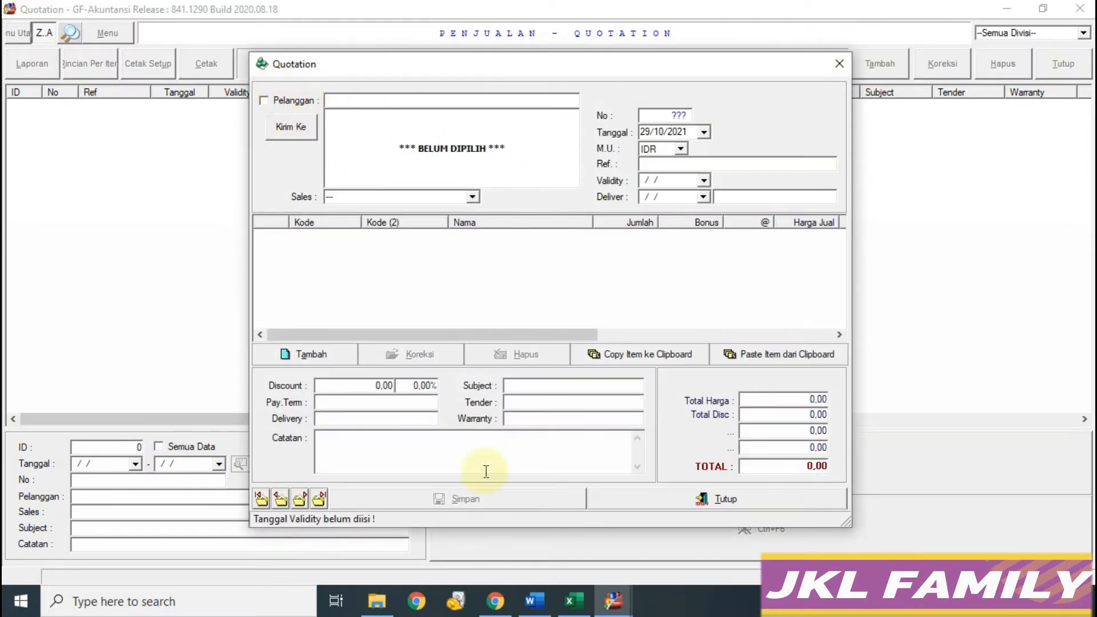
click(573, 600)
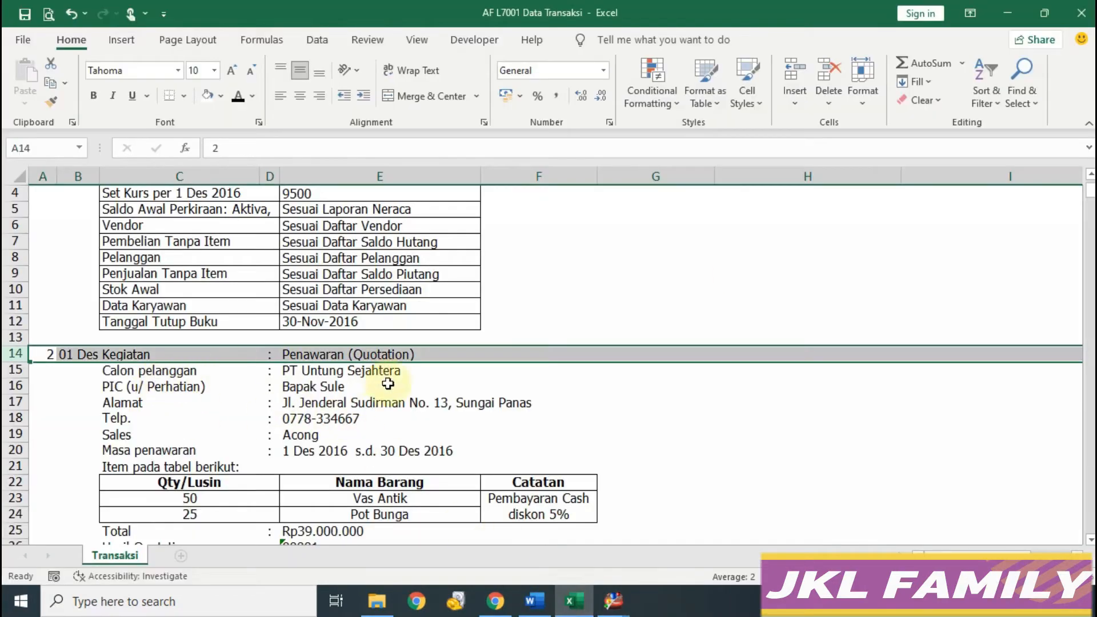
mouse_move(613, 605)
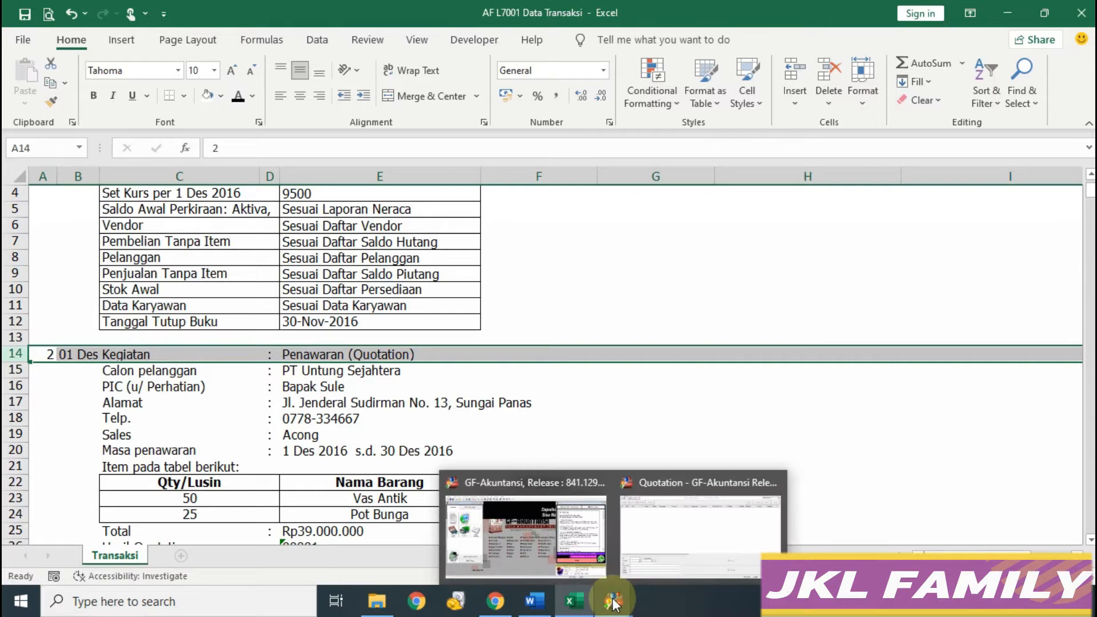
click(674, 537)
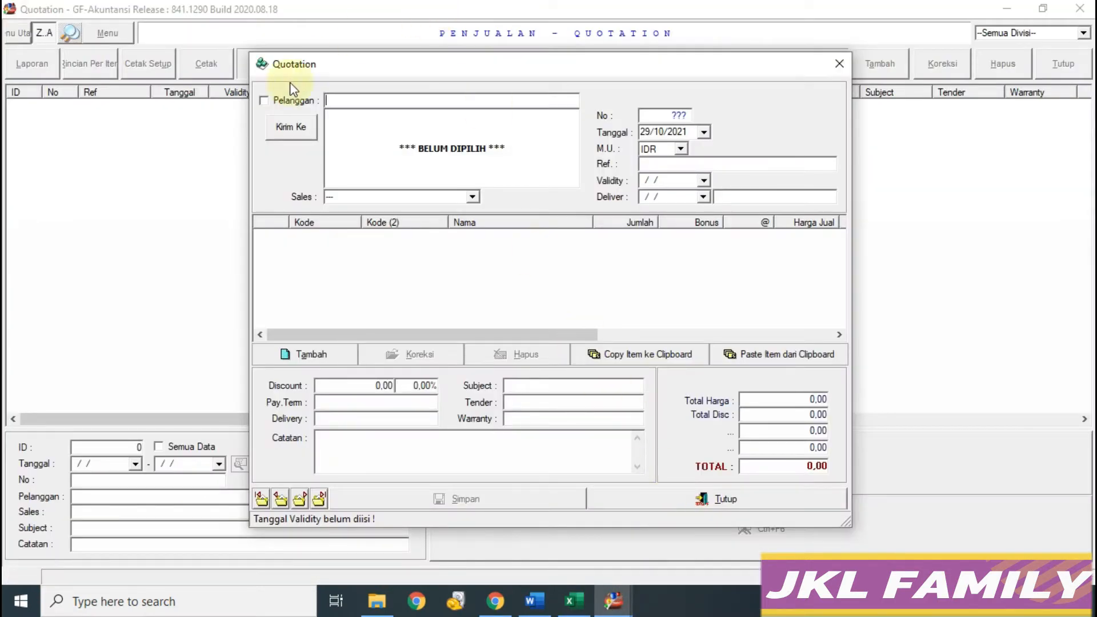
Step: Enable the customer field and paste PT Untung Sejahtera's address from cell E17
click(263, 100)
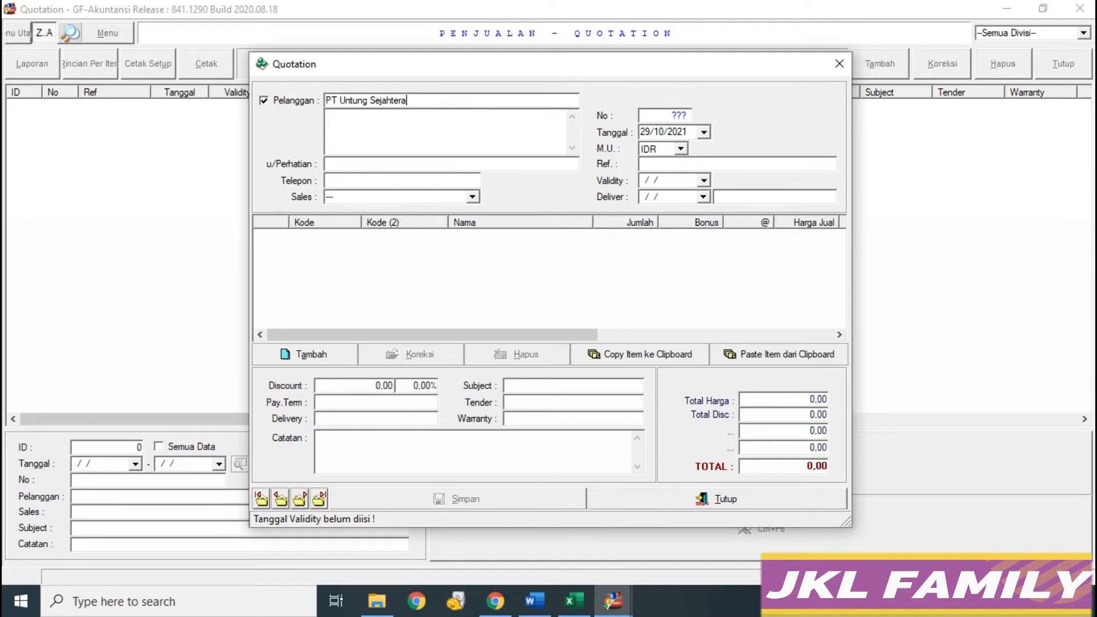
click(573, 600)
click(311, 372)
click(314, 403)
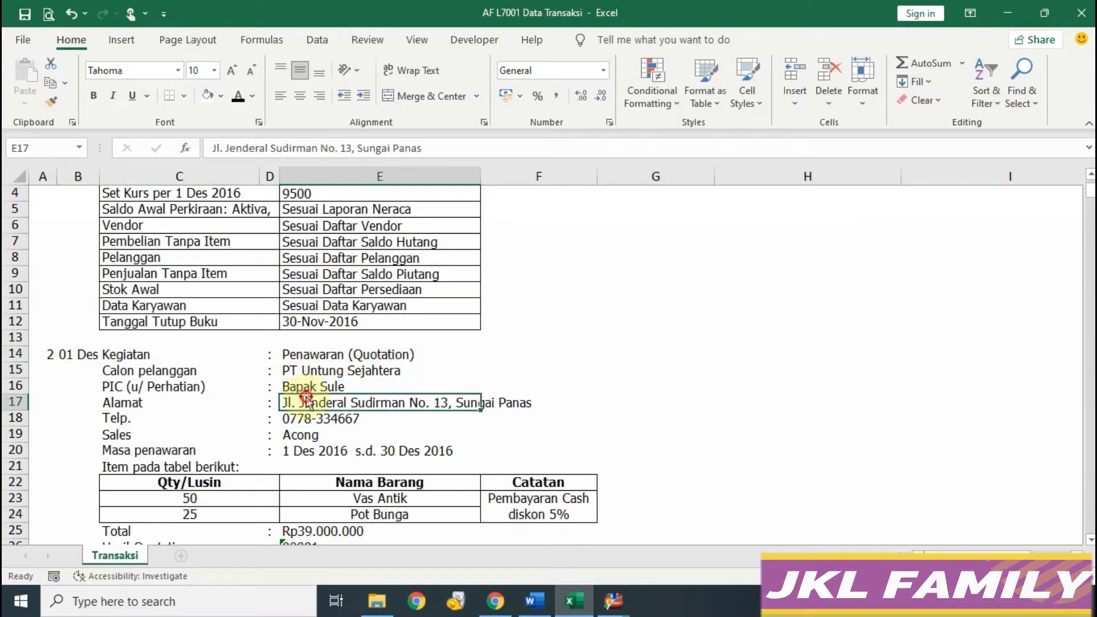
drag(426, 148, 210, 148)
key(ctrl+c)
click(613, 601)
key(ctrl+v)
Step: Paste the customer's phone number from cell E18 and choose the salesperson named in the sheet
click(577, 604)
click(328, 423)
drag(349, 149, 211, 149)
key(ctrl+c)
click(617, 602)
click(358, 181)
key(ctrl+v)
click(472, 198)
click(425, 224)
Step: Set the quotation date and the validity date to 01/12/2016
click(574, 601)
mouse_move(613, 601)
click(657, 551)
click(680, 132)
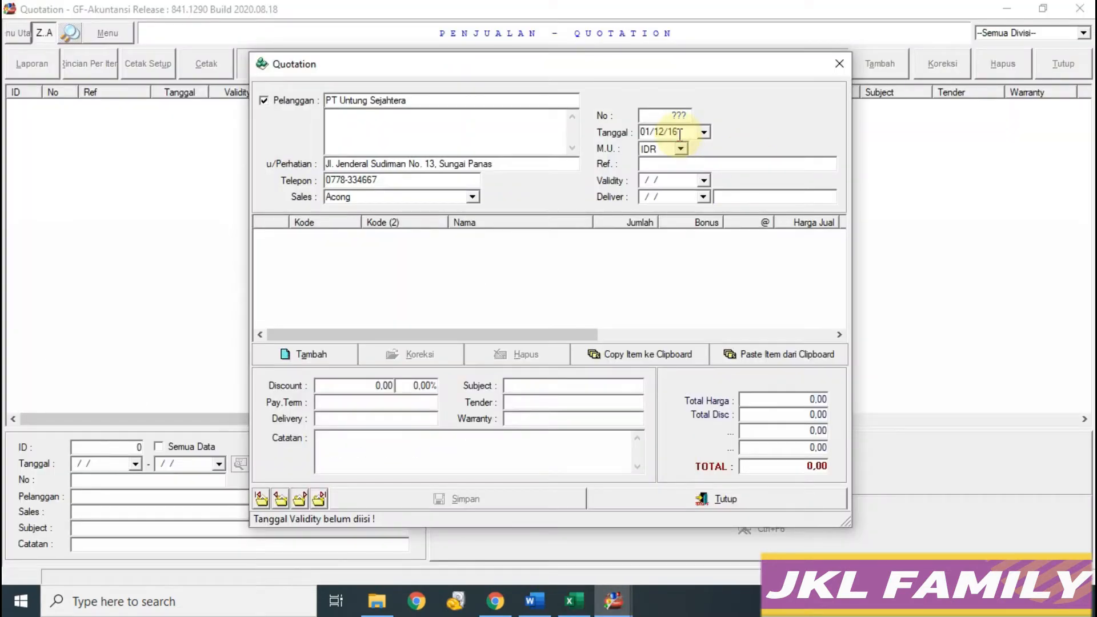
click(575, 601)
mouse_move(613, 601)
click(657, 551)
click(669, 181)
text(01/12/2016)
key(Tab)
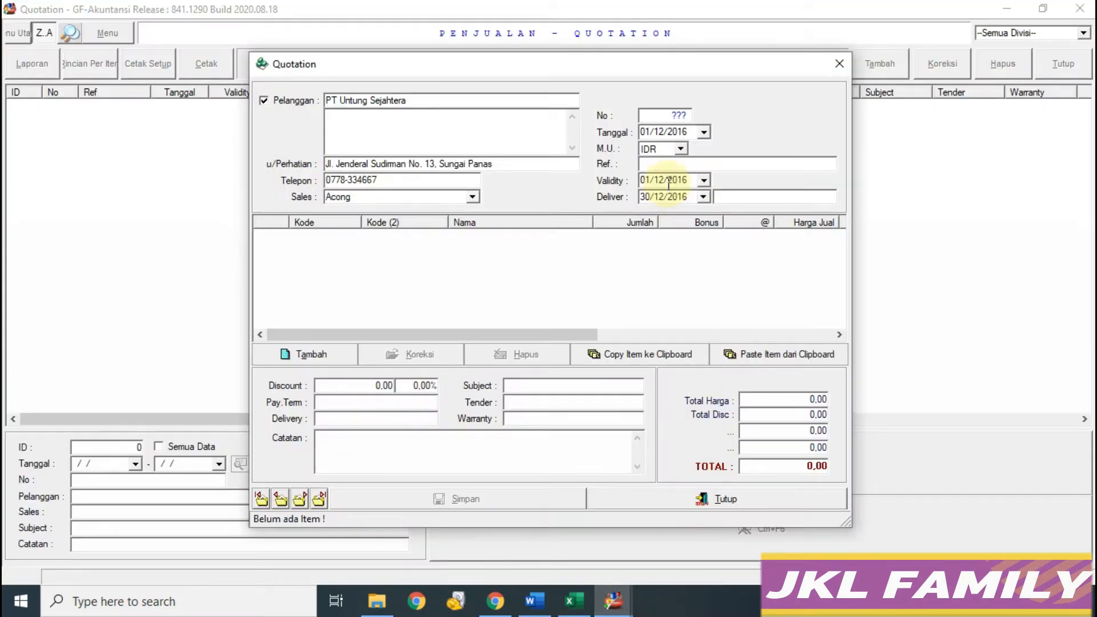
Step: Read the item list in the workbook and return to the item entry form
click(575, 601)
scroll(343, 451, down, 1)
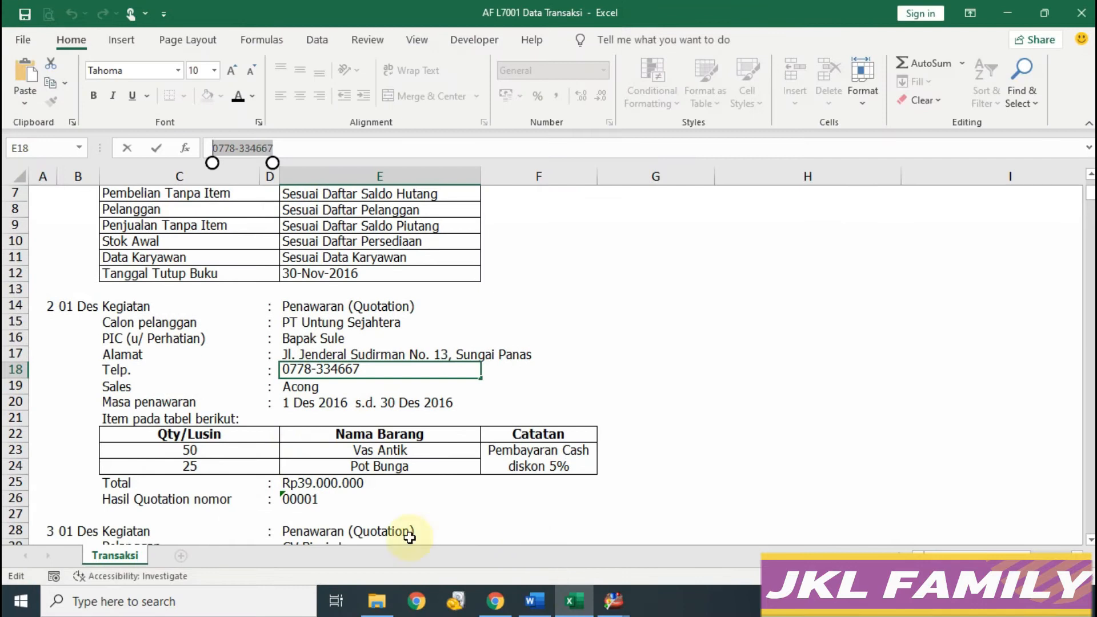
mouse_move(613, 601)
click(657, 543)
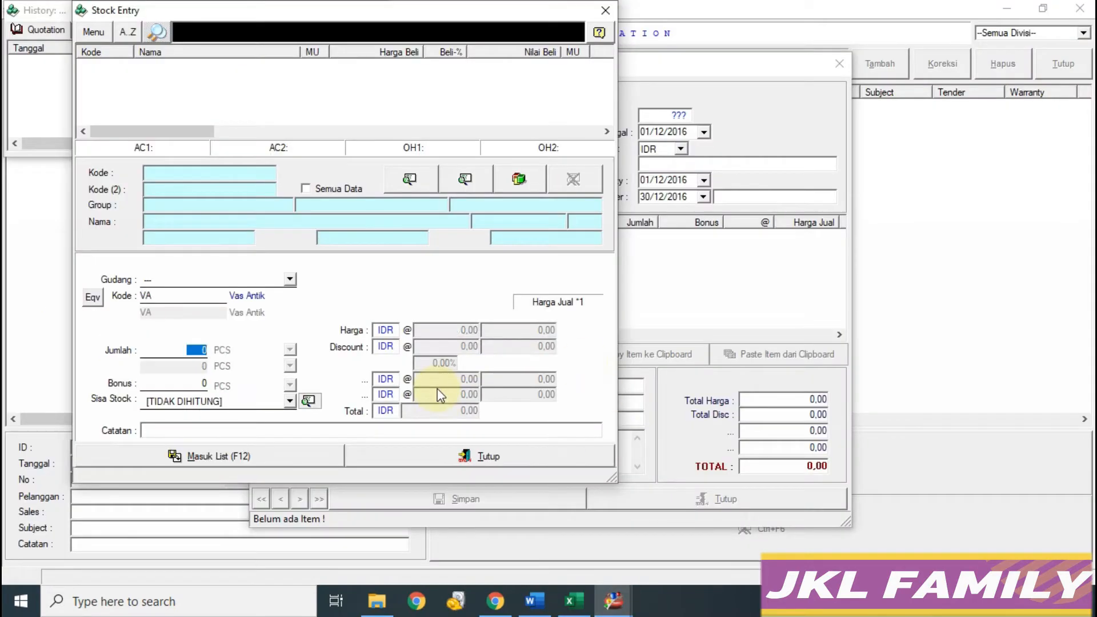
Step: Add 50 LSN of Vas Antik to the quotation items
text(50)
click(289, 350)
click(240, 368)
click(269, 457)
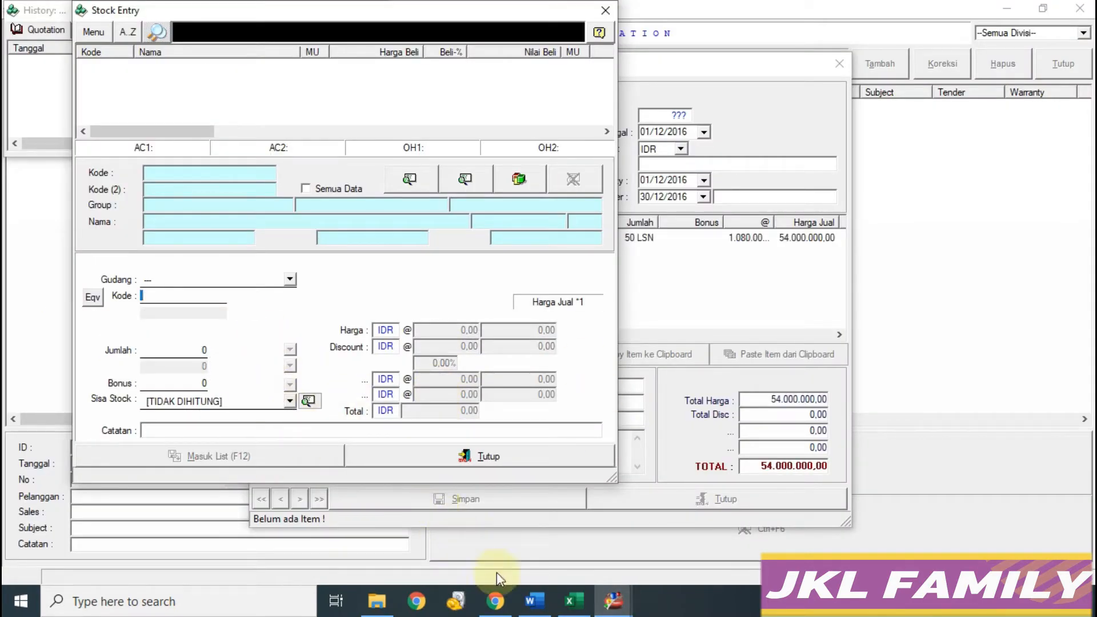
Step: Add 25 LSN of Pot Bunga (PB) and close the item entry form
click(572, 600)
mouse_move(613, 601)
click(657, 543)
text(PB)
key(Return)
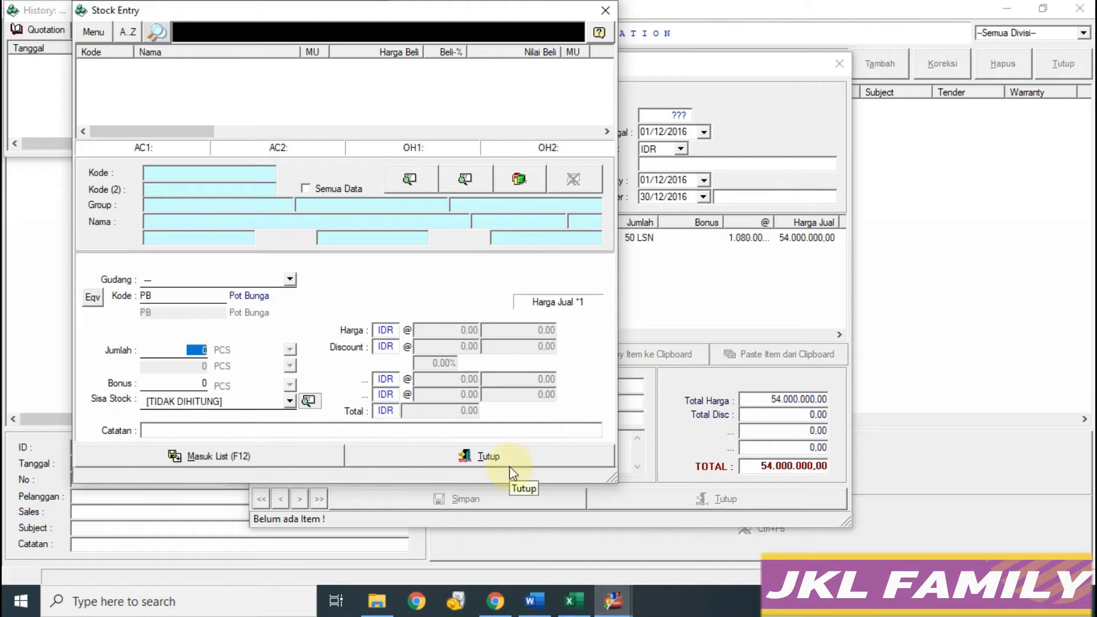
text(25)
click(289, 349)
click(240, 369)
click(274, 456)
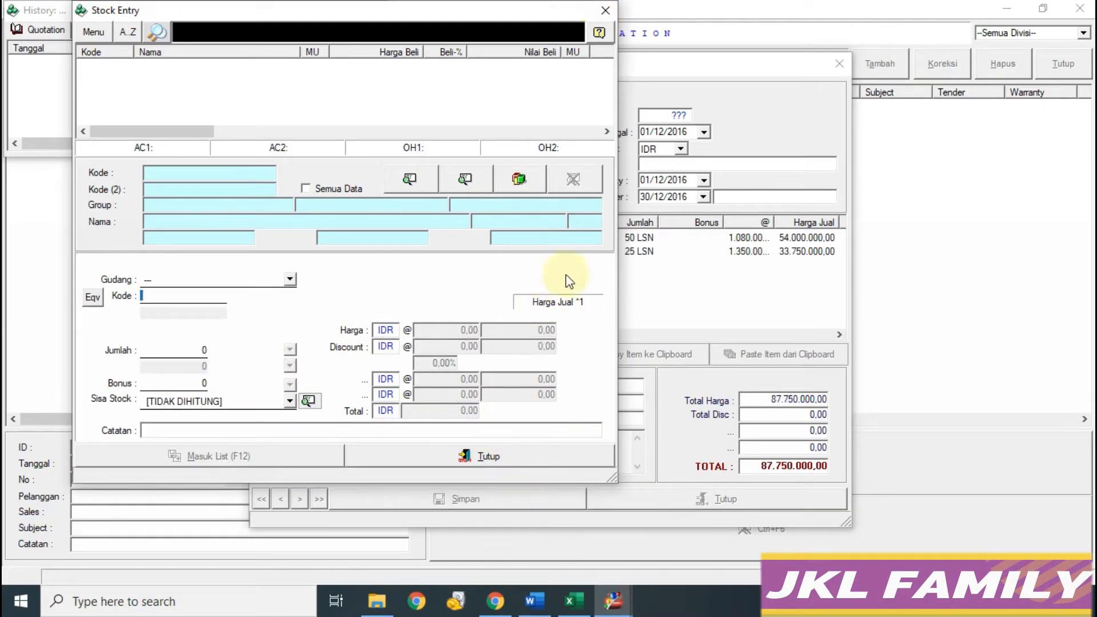
click(606, 10)
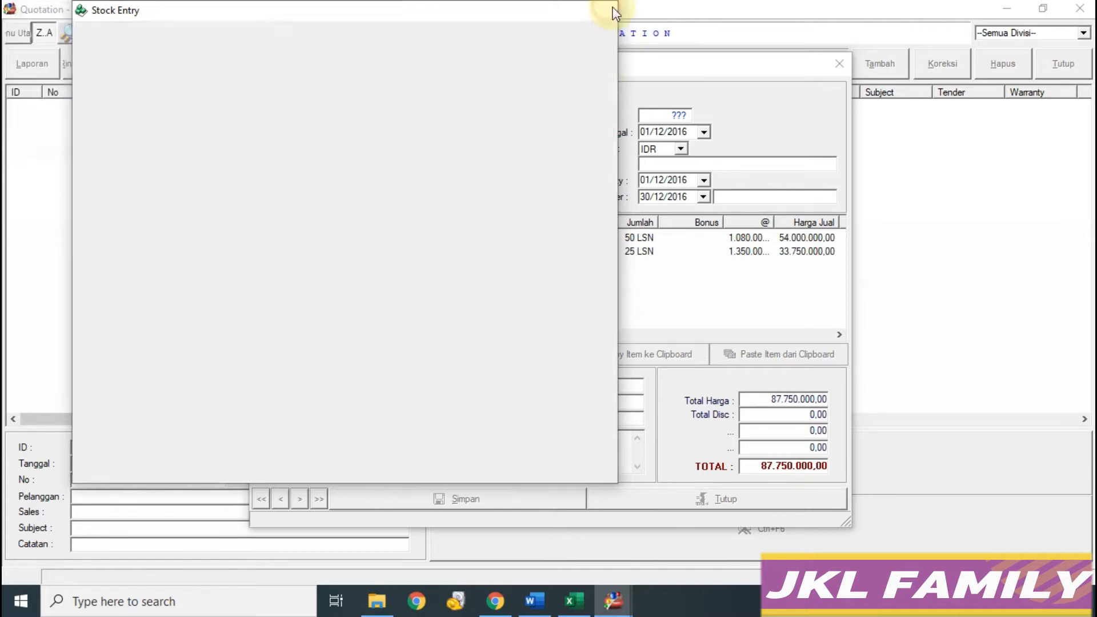
Step: Compare the quotation's items against the workbook
mouse_move(575, 606)
click(594, 566)
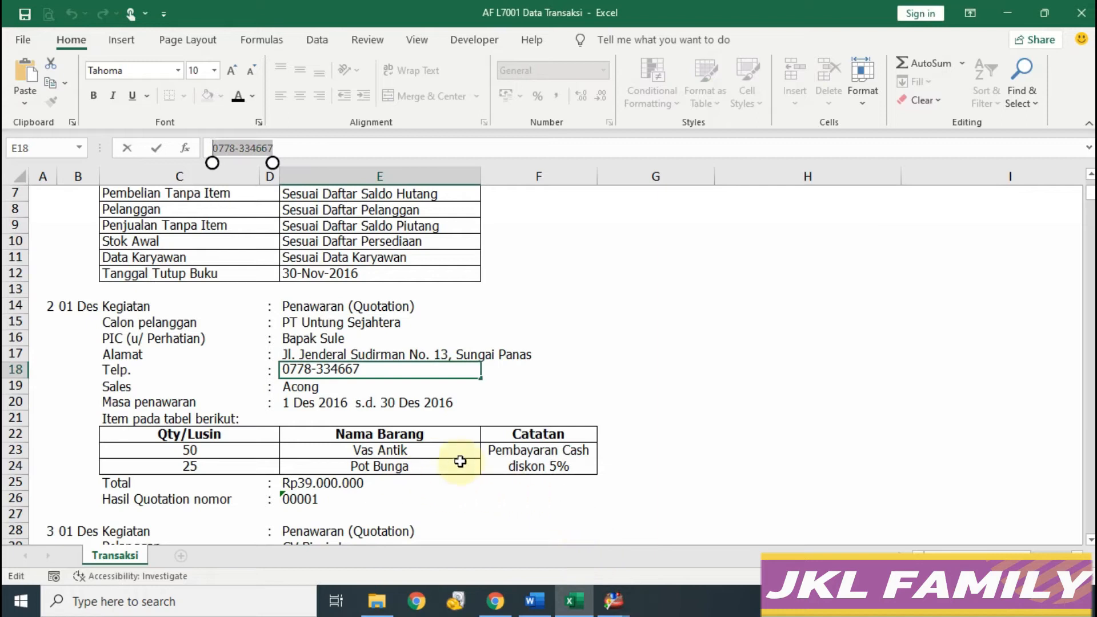
click(613, 601)
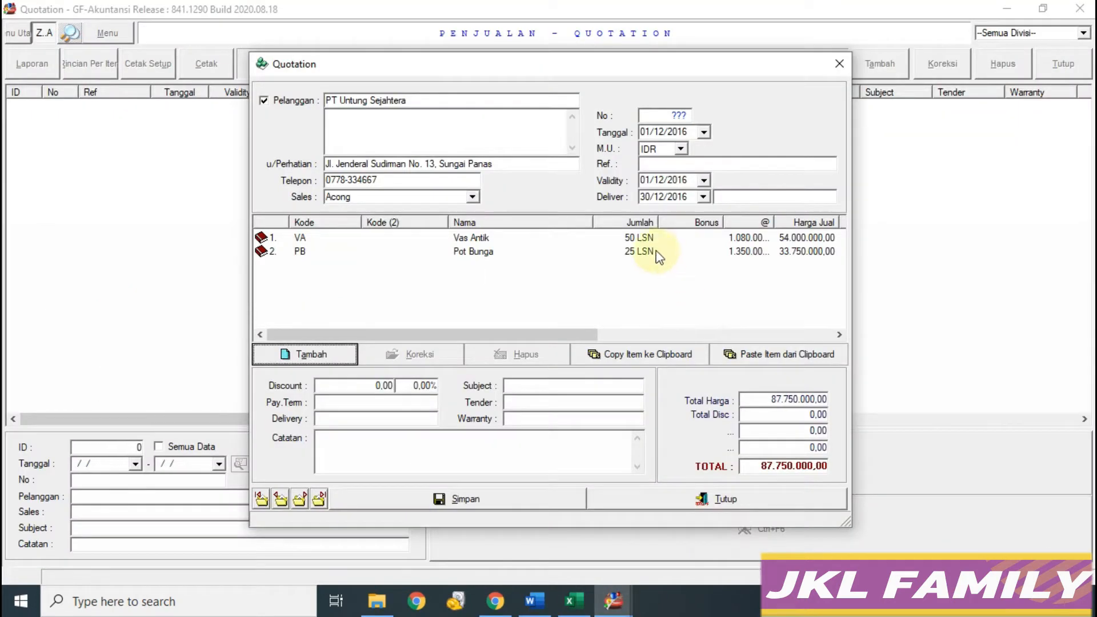
click(575, 601)
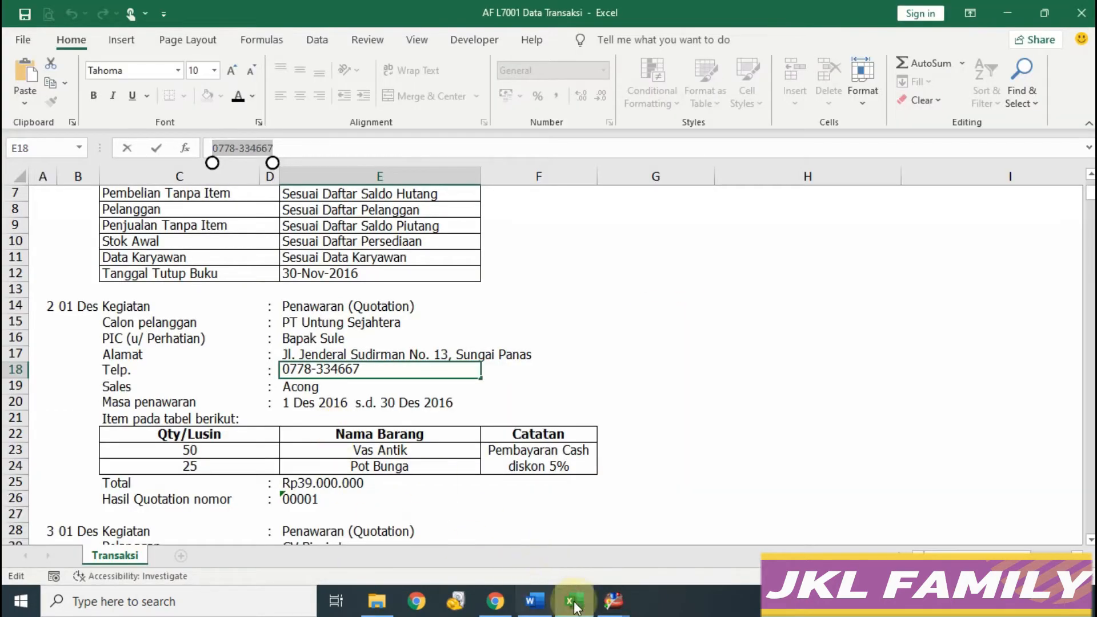
click(693, 536)
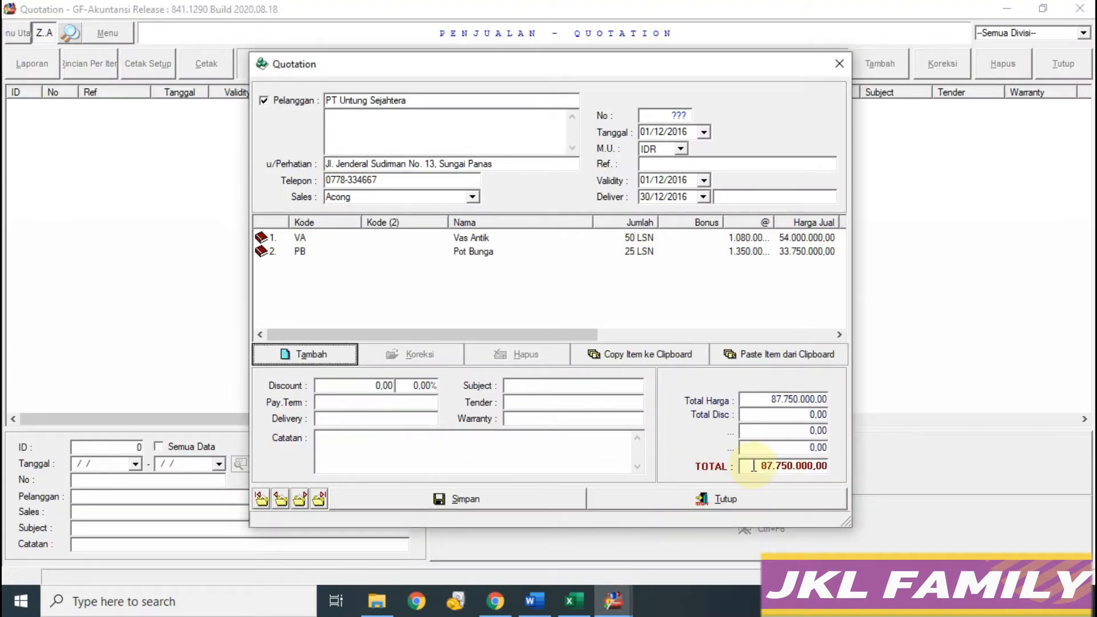
Step: Copy the note 'Pembayaran Cash diskon 5%' from cell F23 into the quotation's notes
click(581, 606)
click(537, 457)
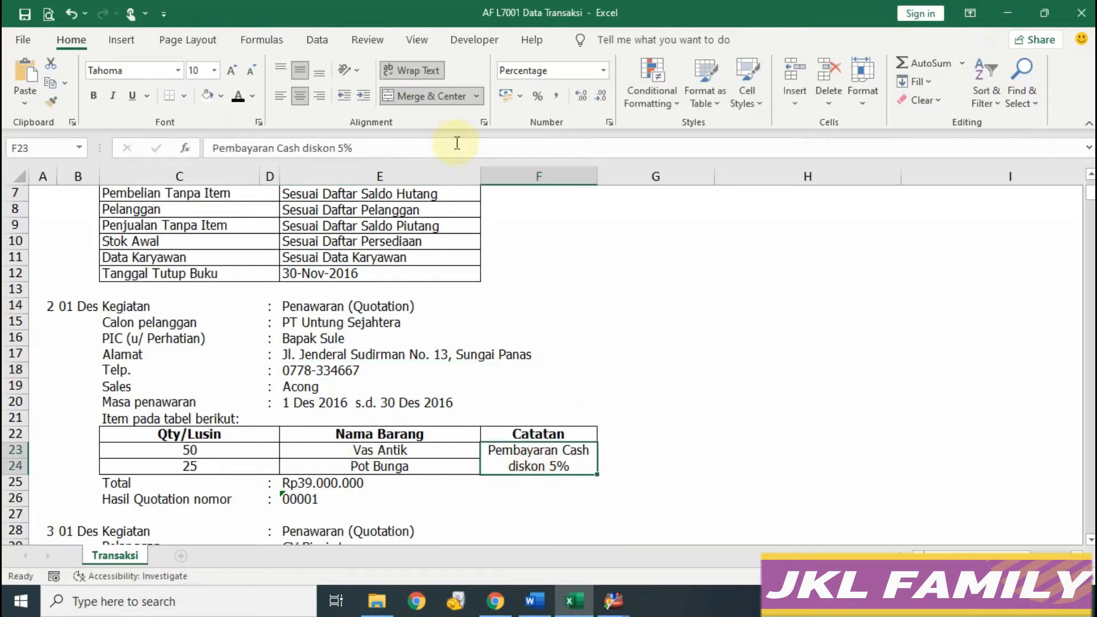
drag(456, 147, 211, 148)
click(613, 602)
click(531, 512)
click(341, 439)
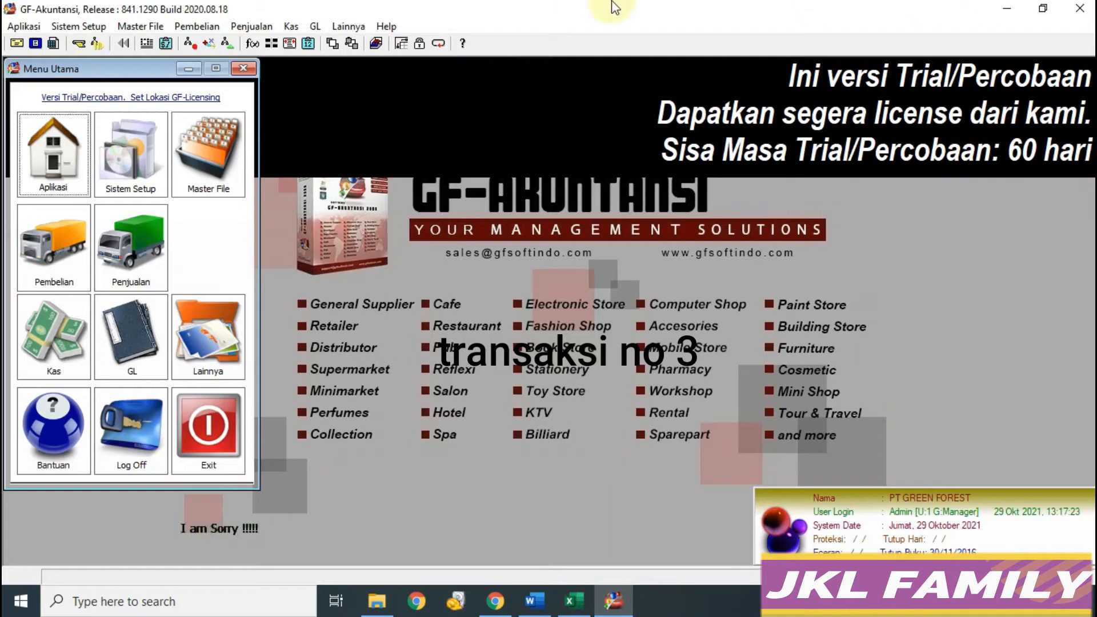
Step: Start a new quotation and choose CV Bisnis Lancar as the customer
click(129, 238)
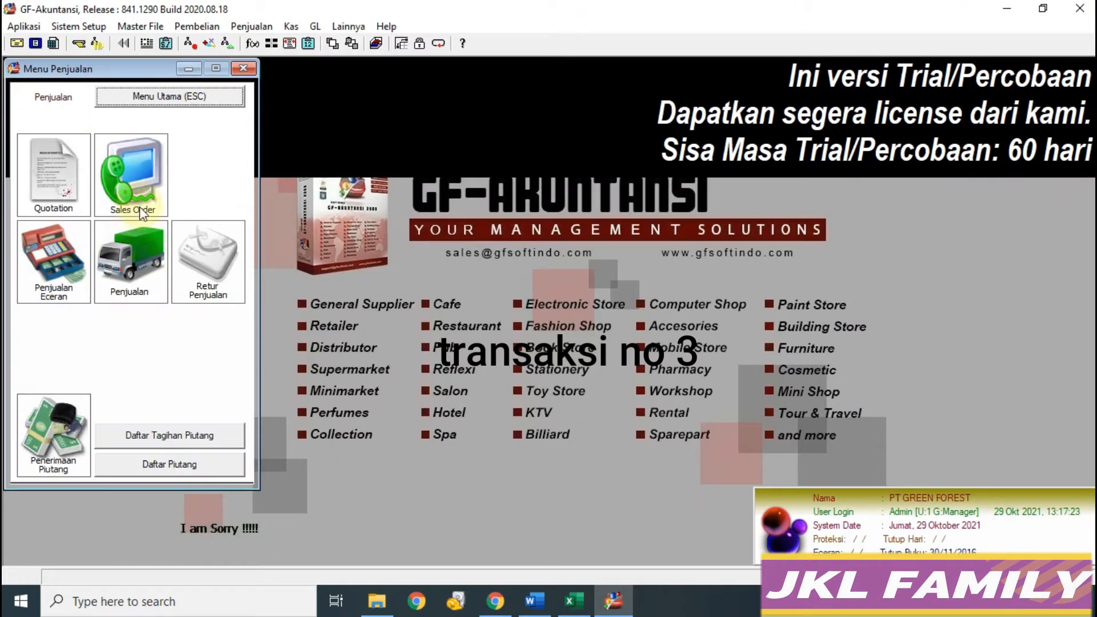
click(57, 178)
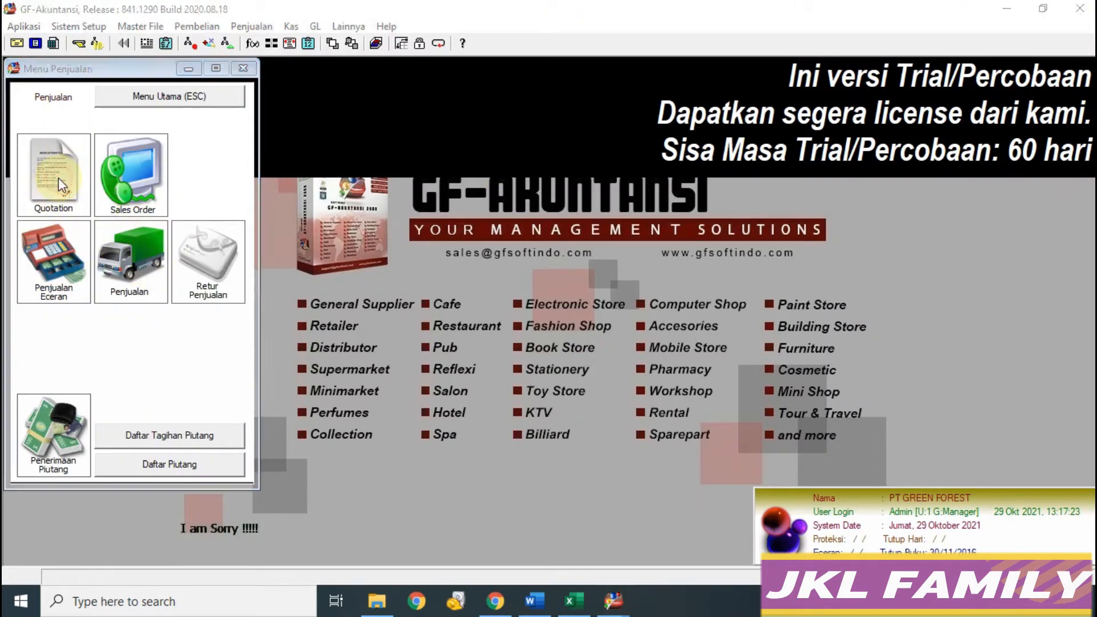
click(872, 65)
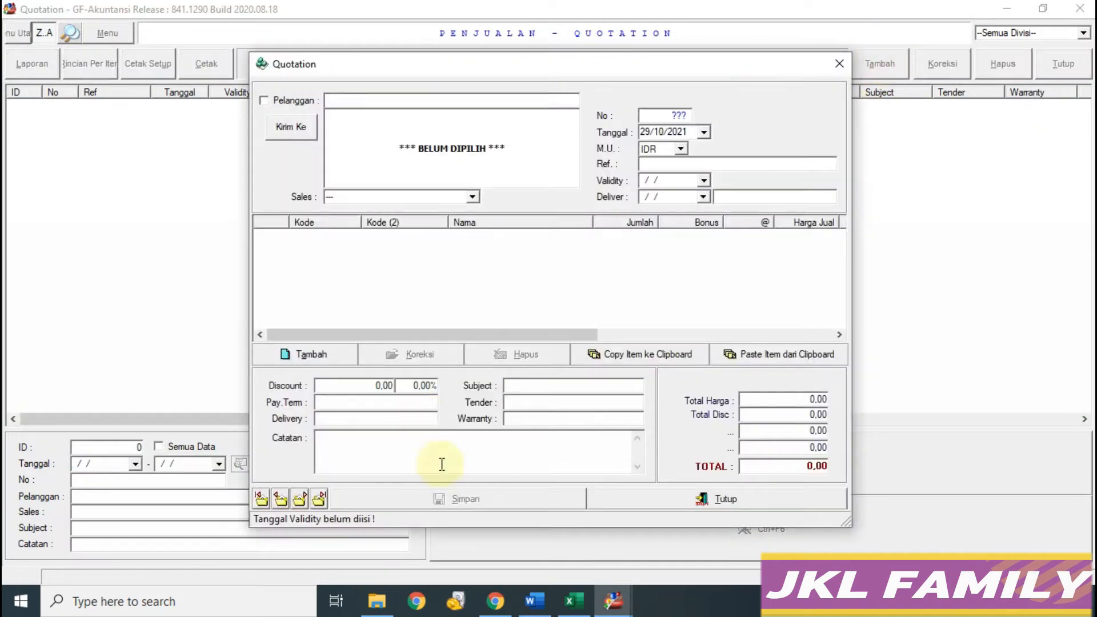
click(574, 600)
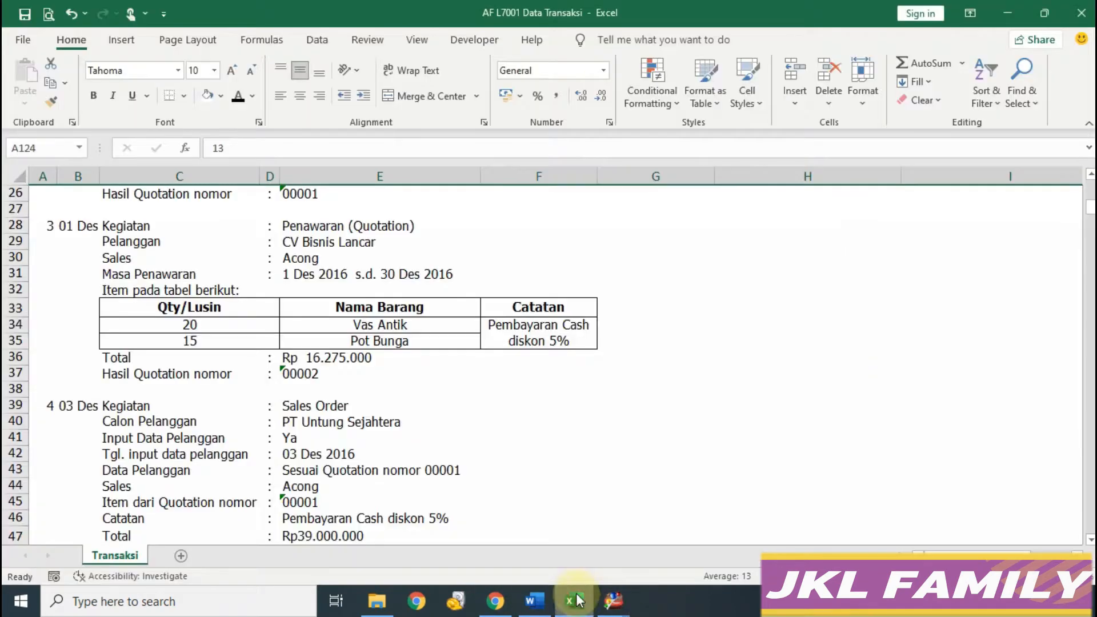
click(613, 600)
text(c)
key(Return)
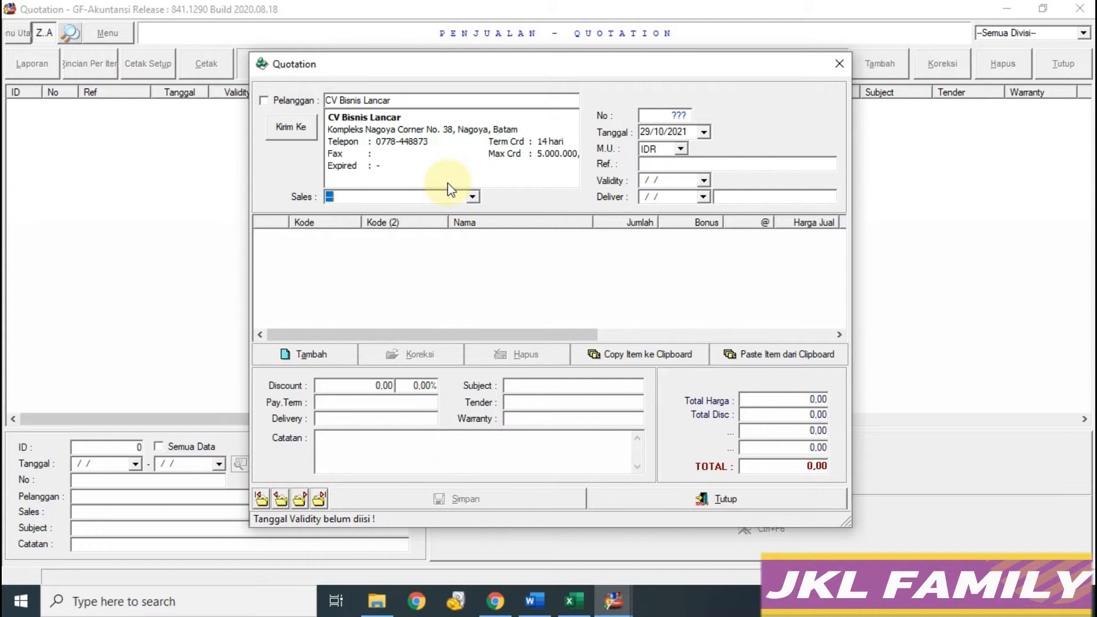
Step: Set the quotation date and pick Acong as the salesperson
click(574, 600)
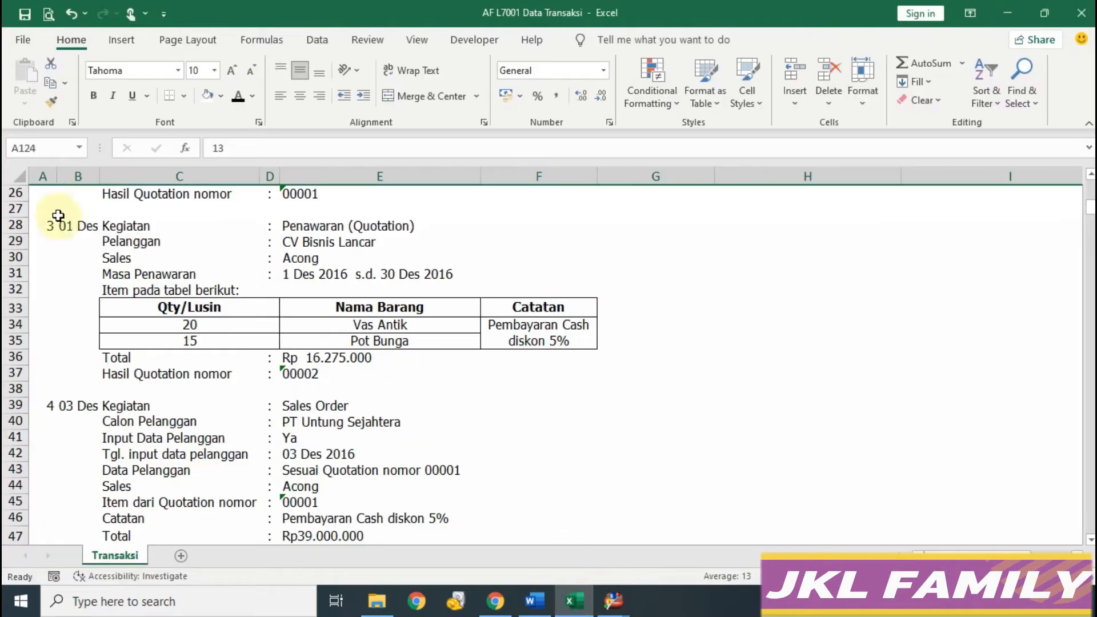
click(613, 600)
click(672, 132)
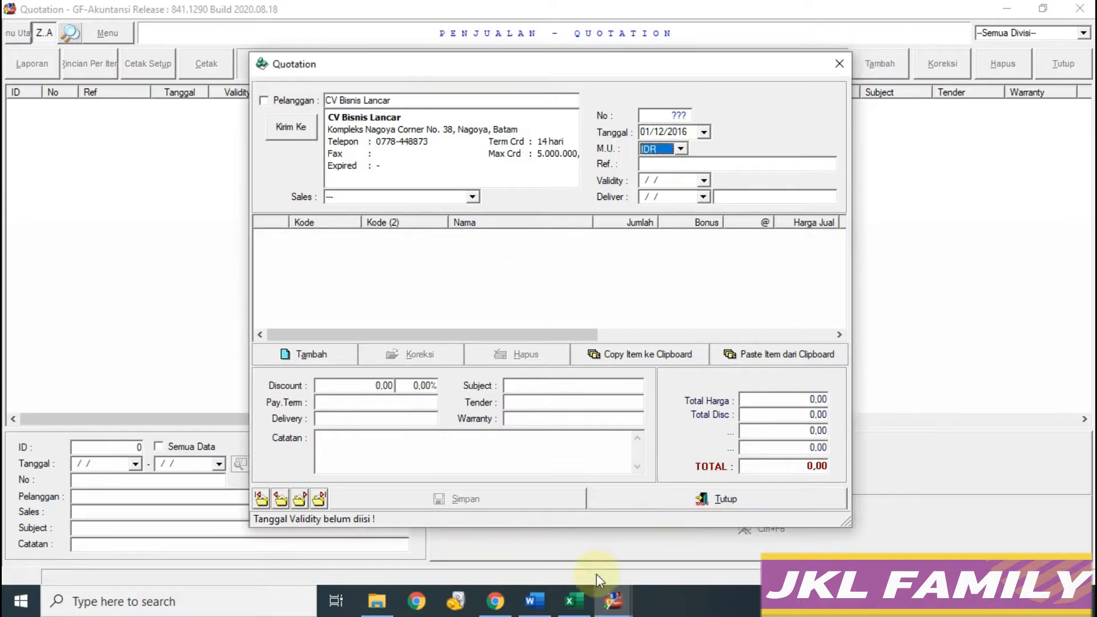
click(574, 600)
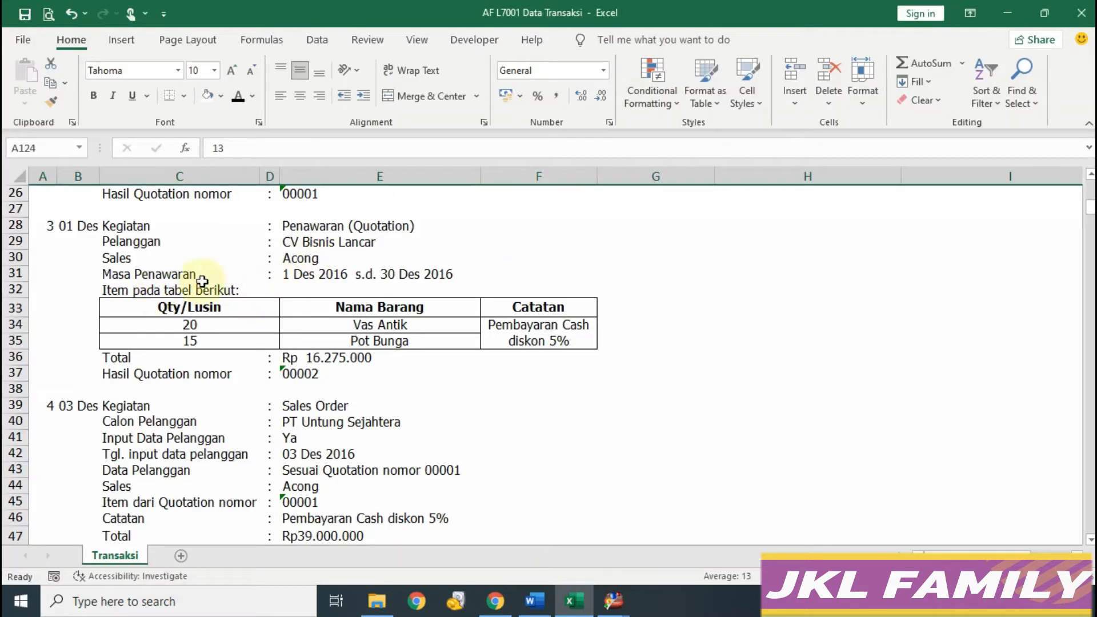
click(619, 606)
click(691, 543)
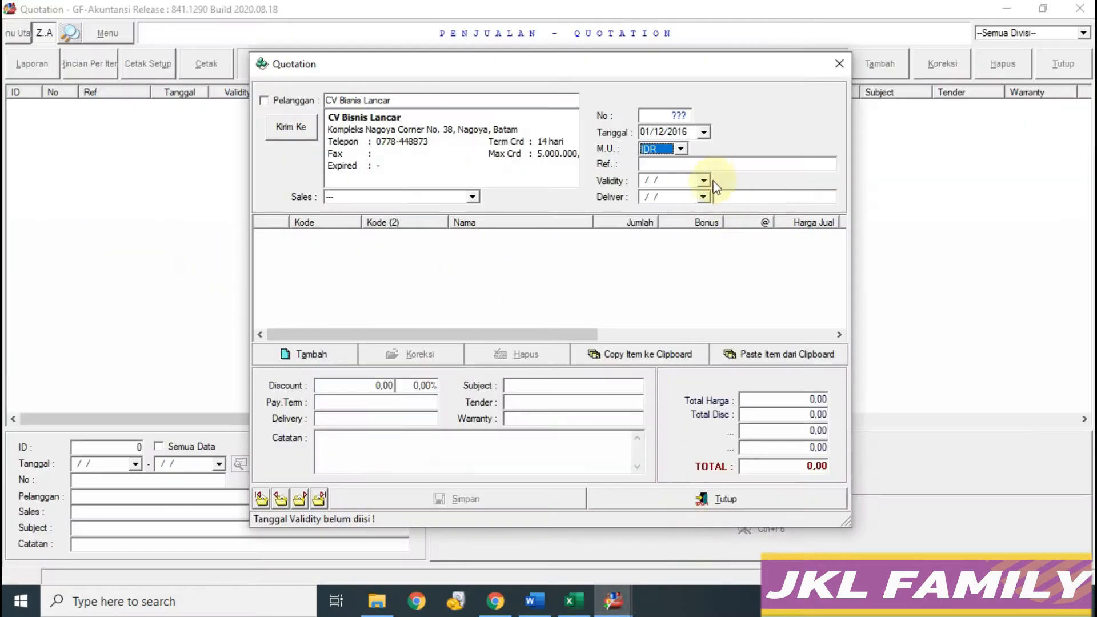
click(472, 196)
click(396, 224)
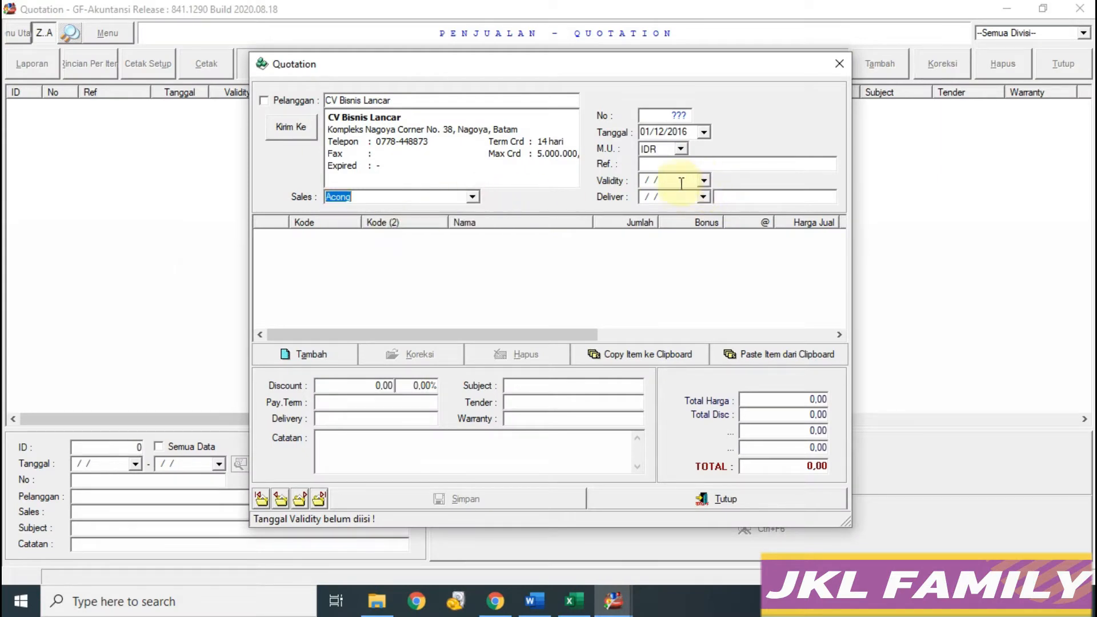
Step: Enter validity 01/12/2016 and delivery 30/12/2016, then add a new item line
click(574, 600)
click(613, 600)
click(688, 535)
click(666, 182)
key(Tab)
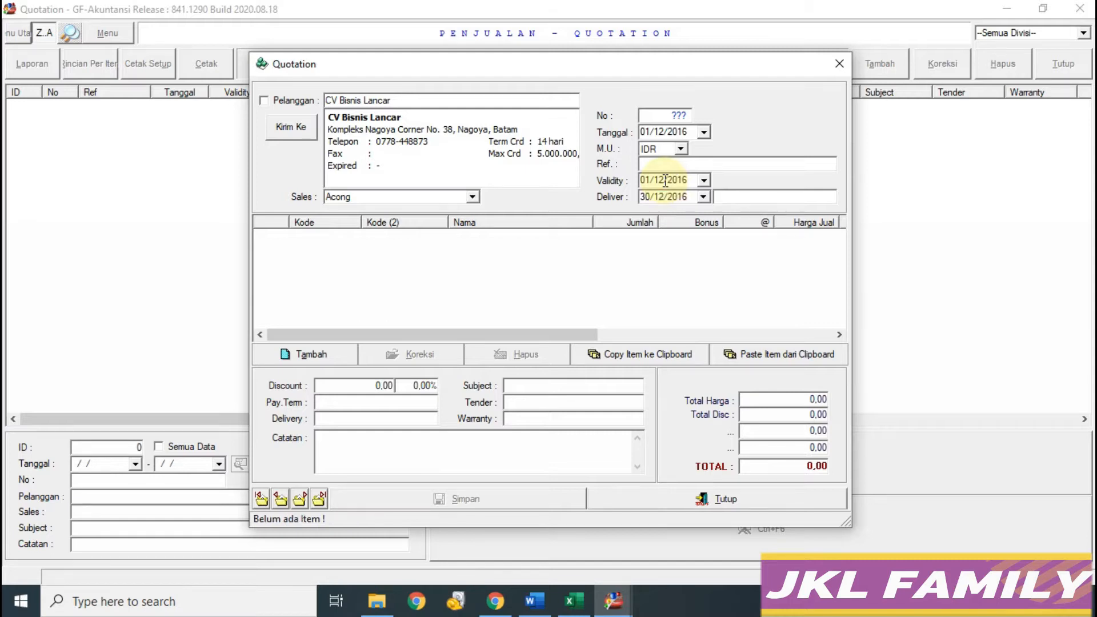
click(577, 604)
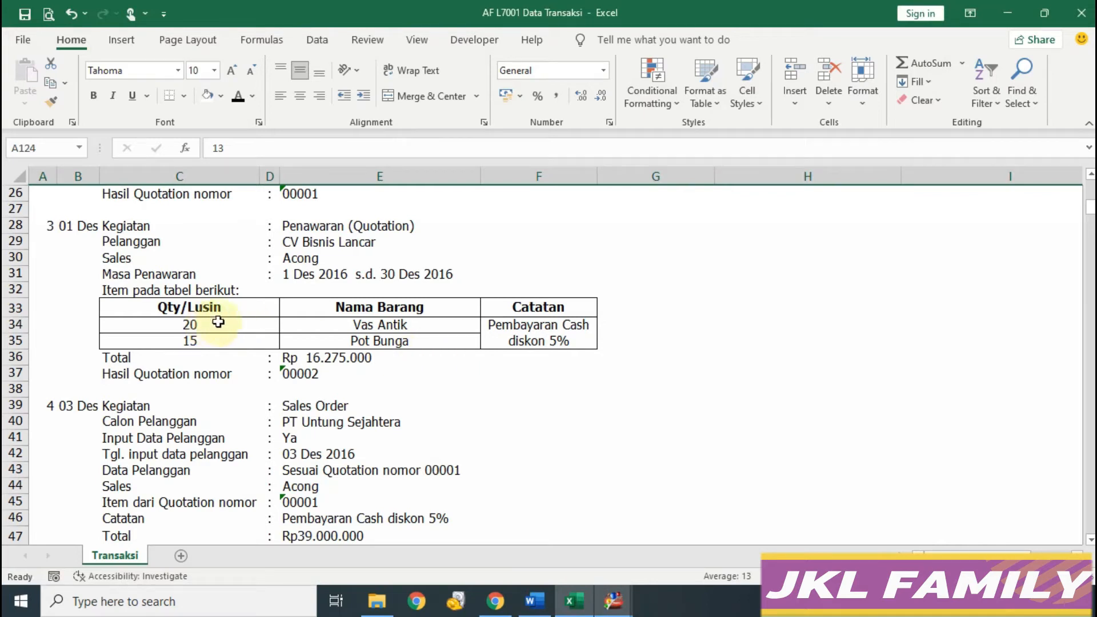
click(613, 602)
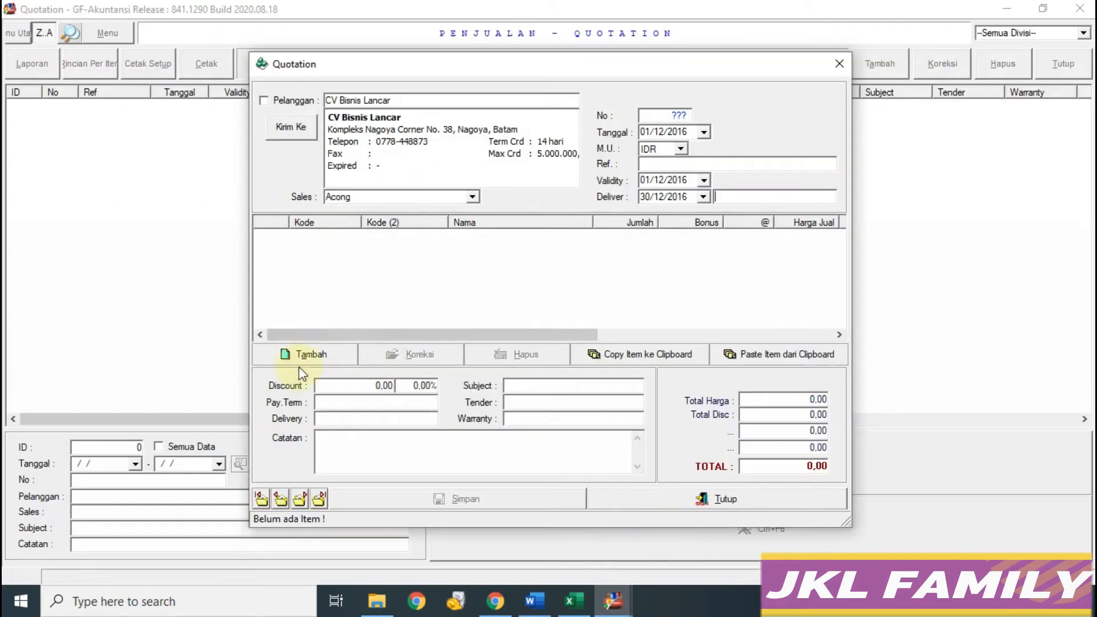
click(306, 353)
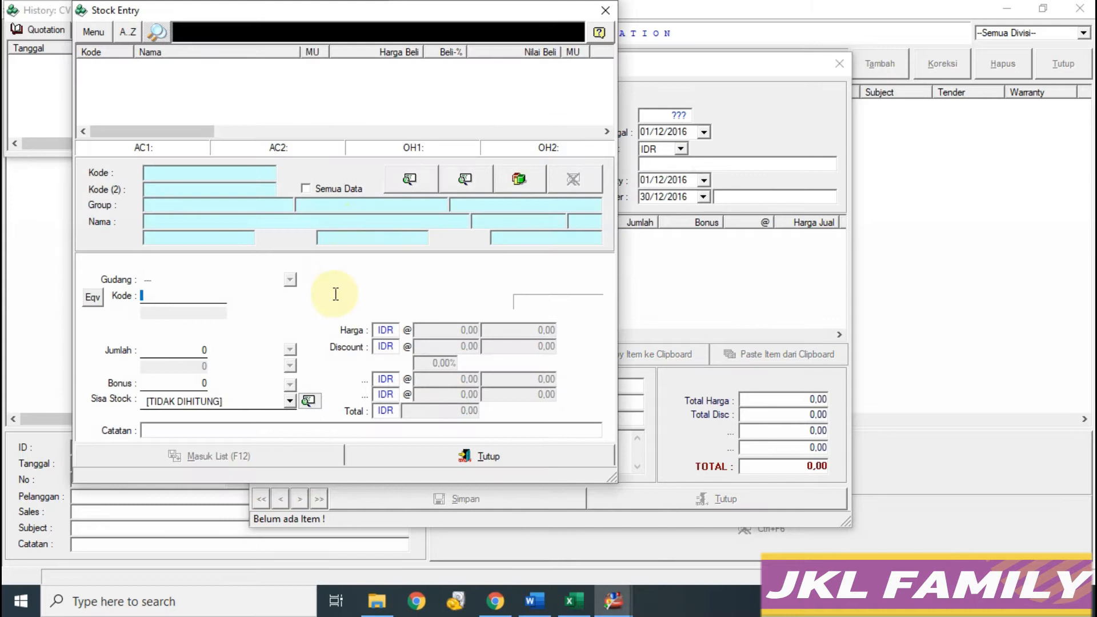
Step: Add 20 LSN of Vas Antik (VA) to the quotation items
text(VA)
key(Return)
click(291, 347)
click(251, 372)
click(573, 603)
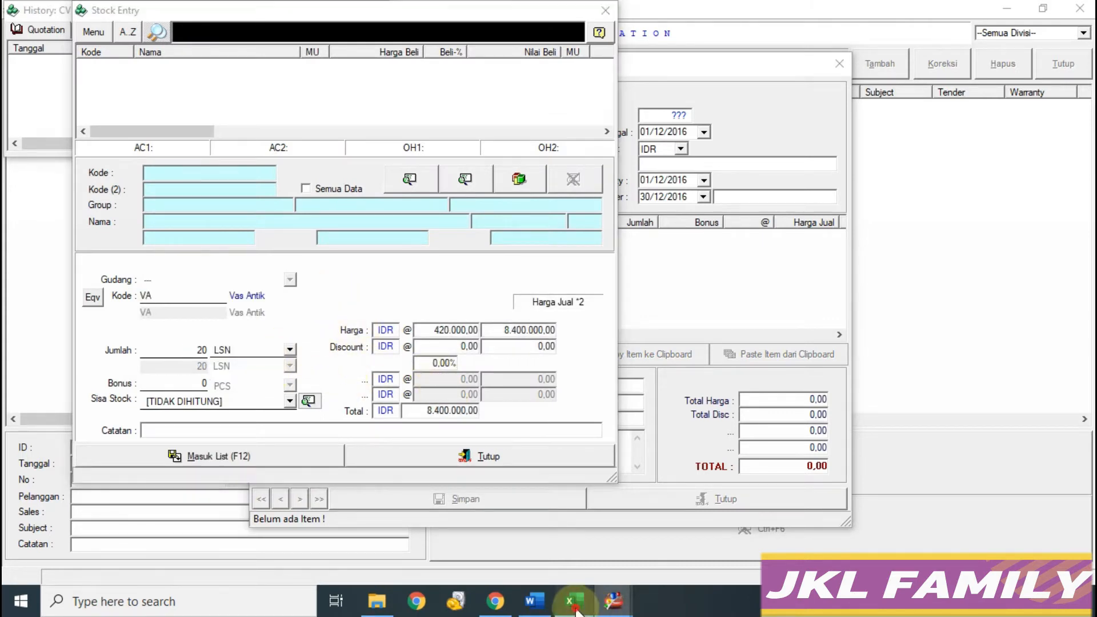
click(617, 604)
click(680, 543)
click(261, 459)
Step: Add 15 LSN of Pot Bunga (PB) and close the stock entry window
text(PB)
key(Return)
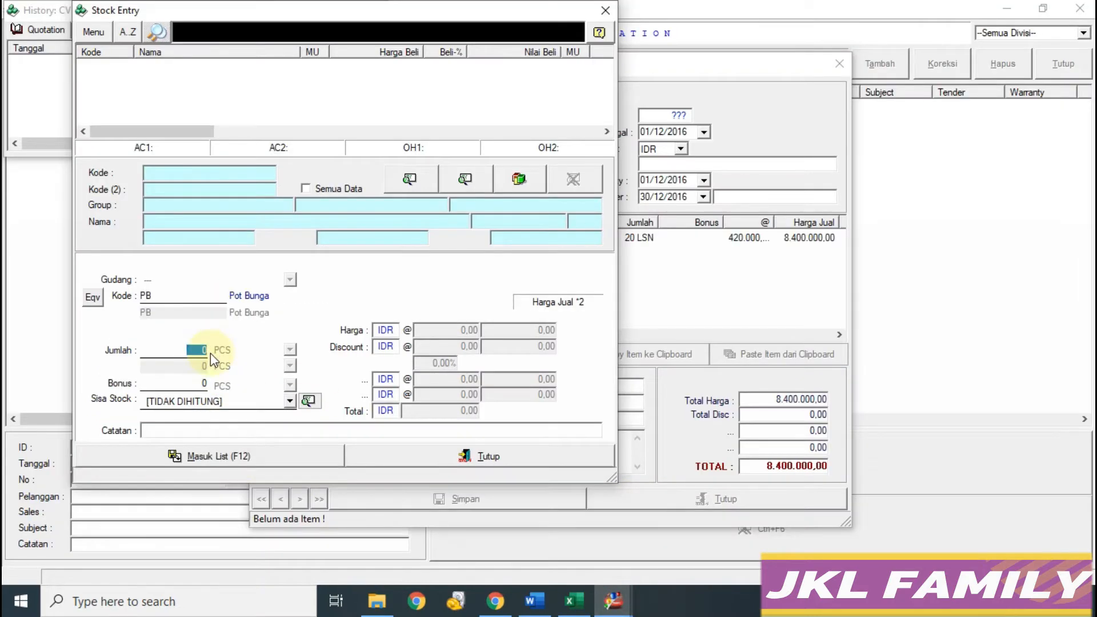
text(15)
click(290, 350)
click(258, 377)
click(256, 458)
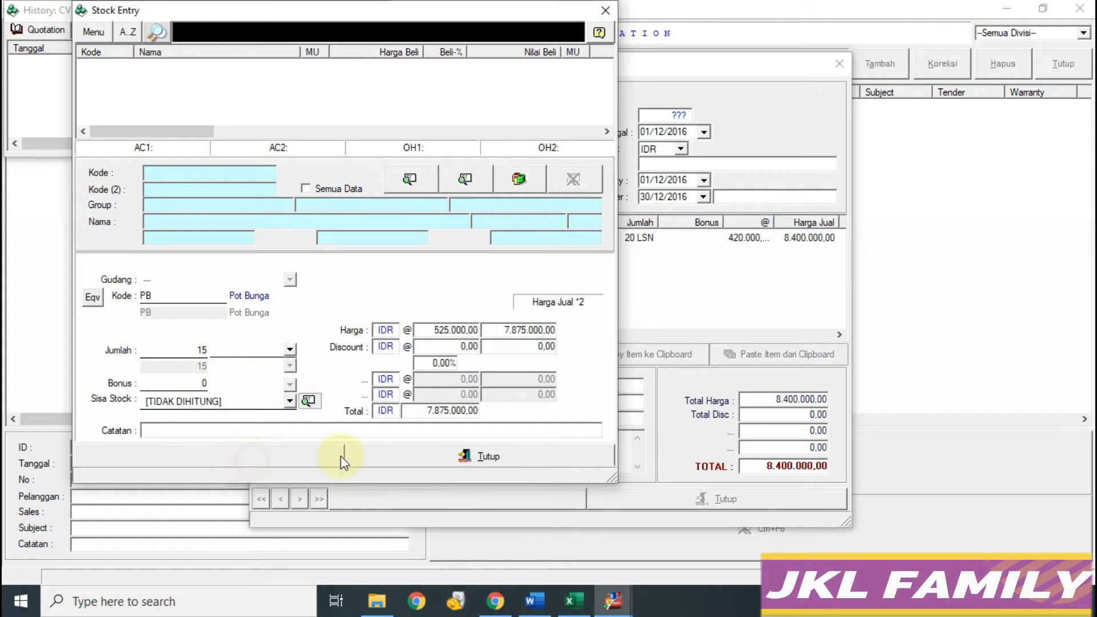
click(436, 462)
Step: Copy the cash-discount note from the workbook into the quotation's notes
click(578, 611)
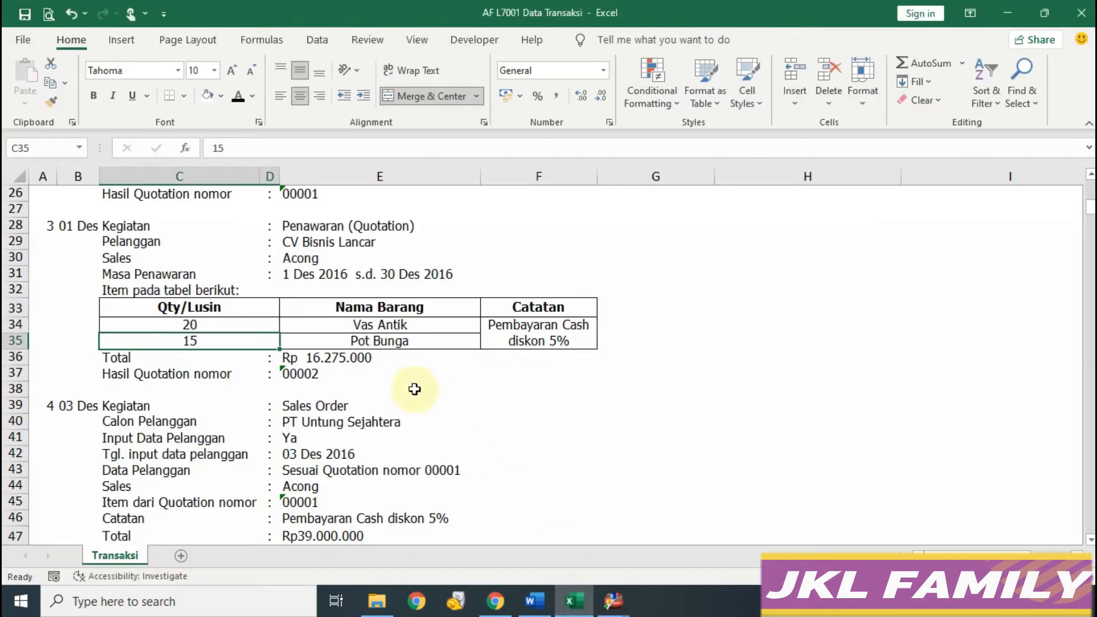
click(334, 358)
click(495, 331)
drag(359, 155, 137, 152)
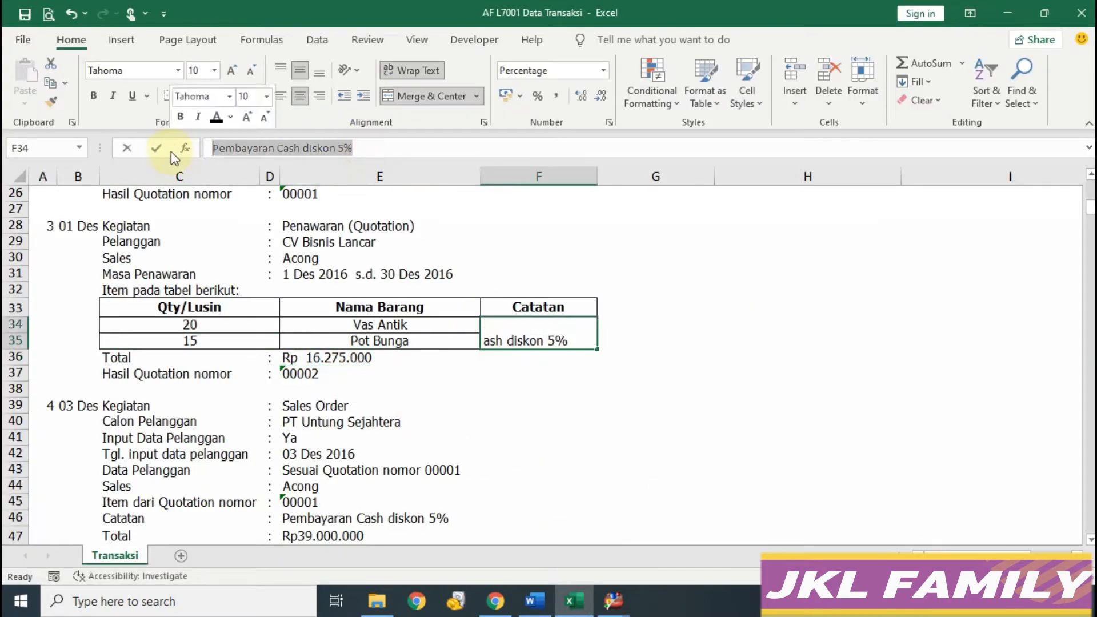
mouse_move(621, 606)
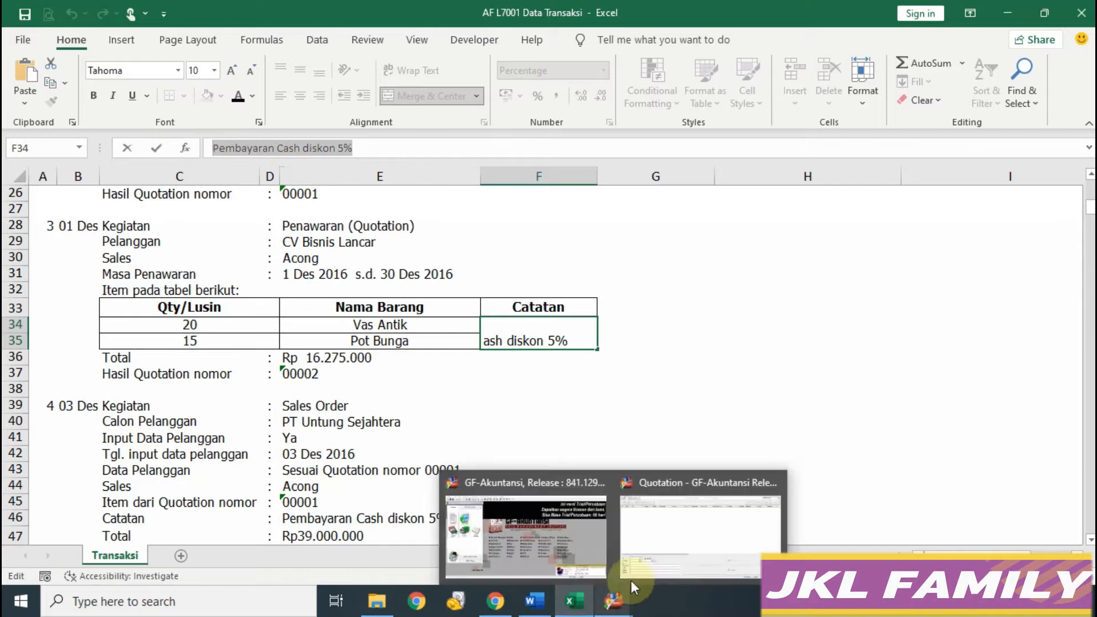
click(659, 550)
click(362, 442)
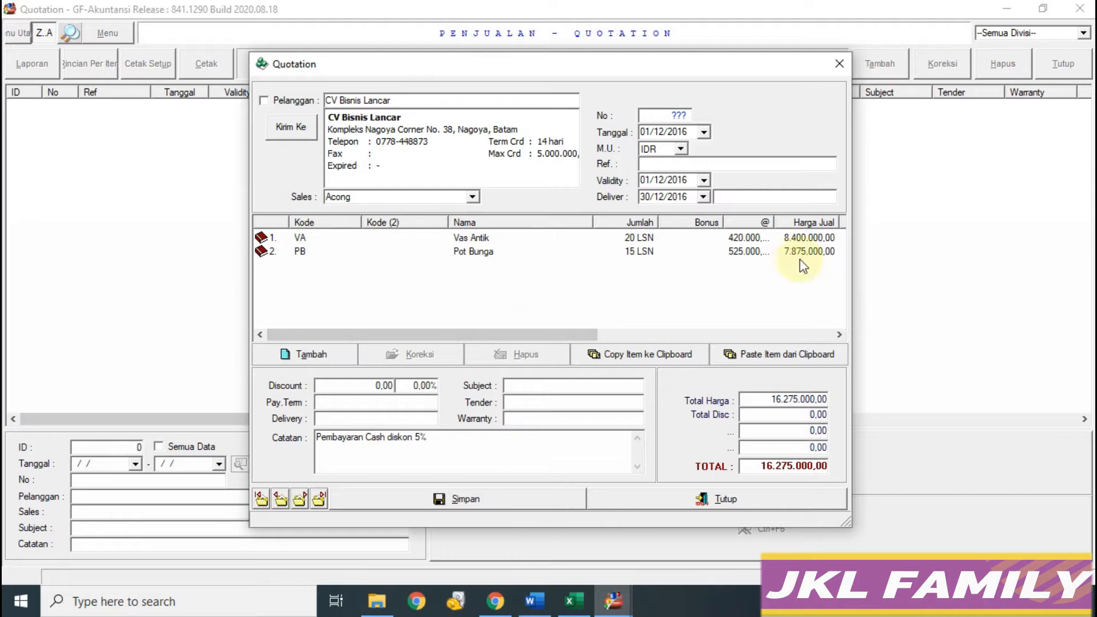
Step: Save the quotation without printing and close the form
click(466, 499)
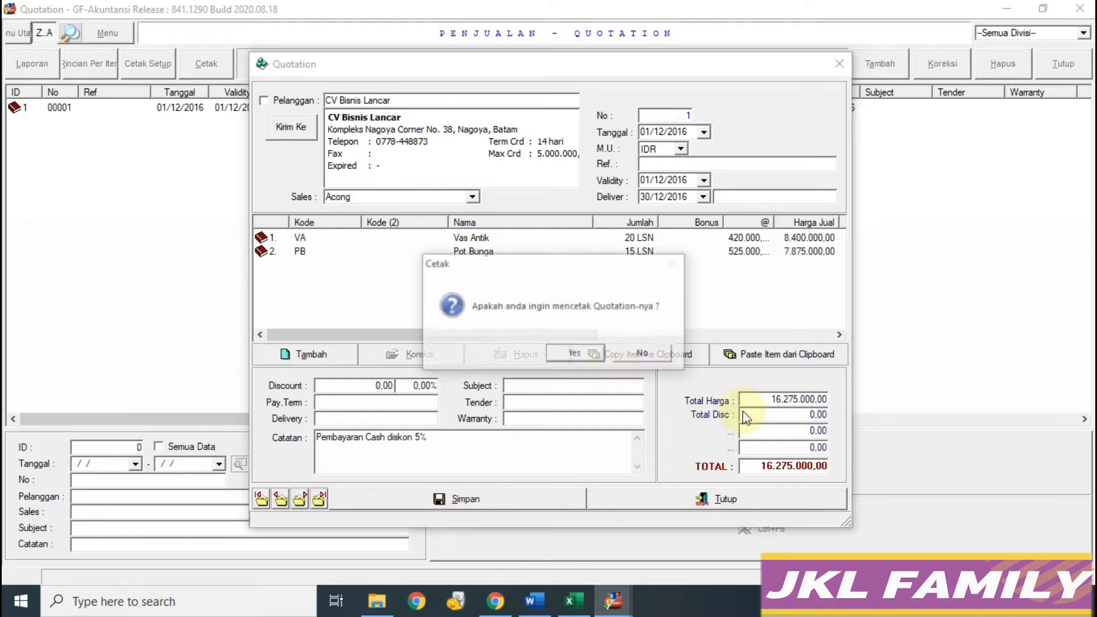
click(651, 354)
click(752, 498)
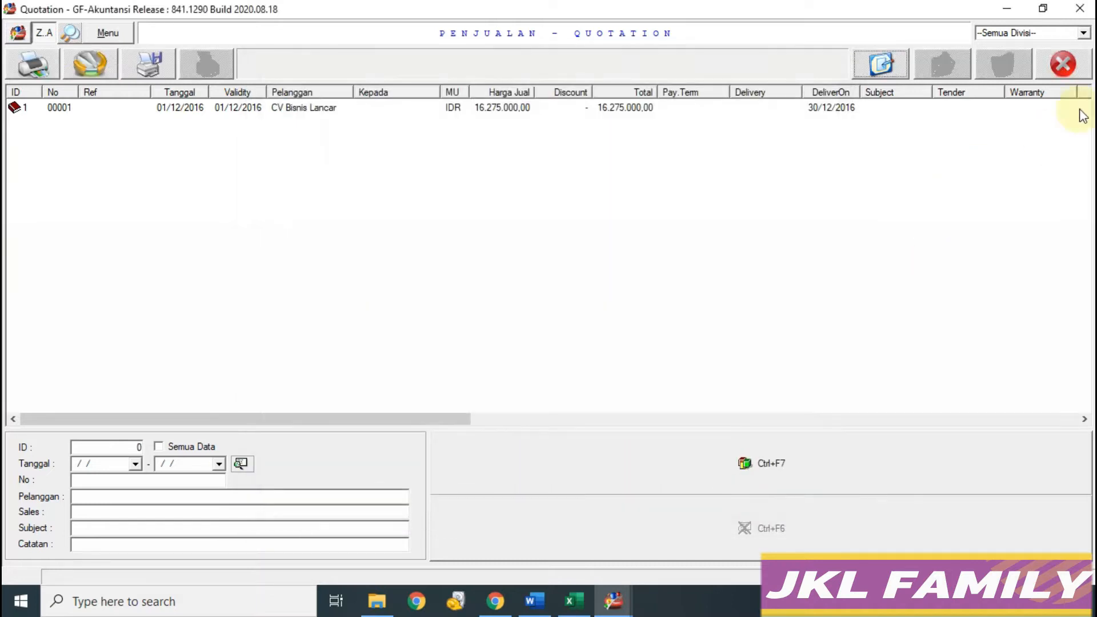
Step: Select the sales order details in workbook rows 39–48 and close the quotation window
scroll(500, 461, down, 5)
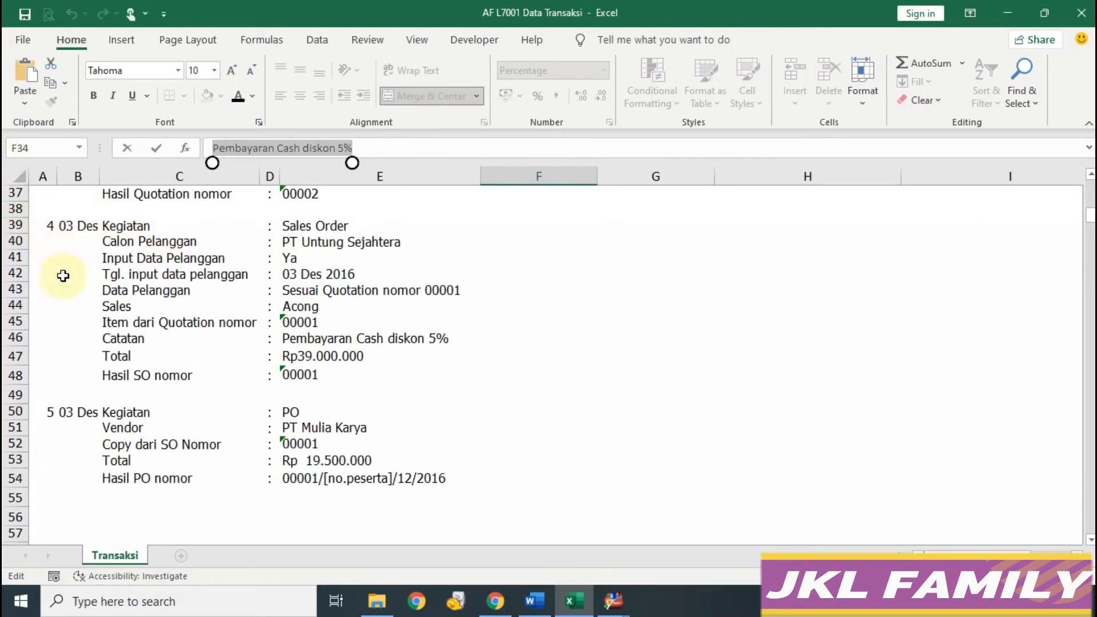
drag(53, 229, 396, 378)
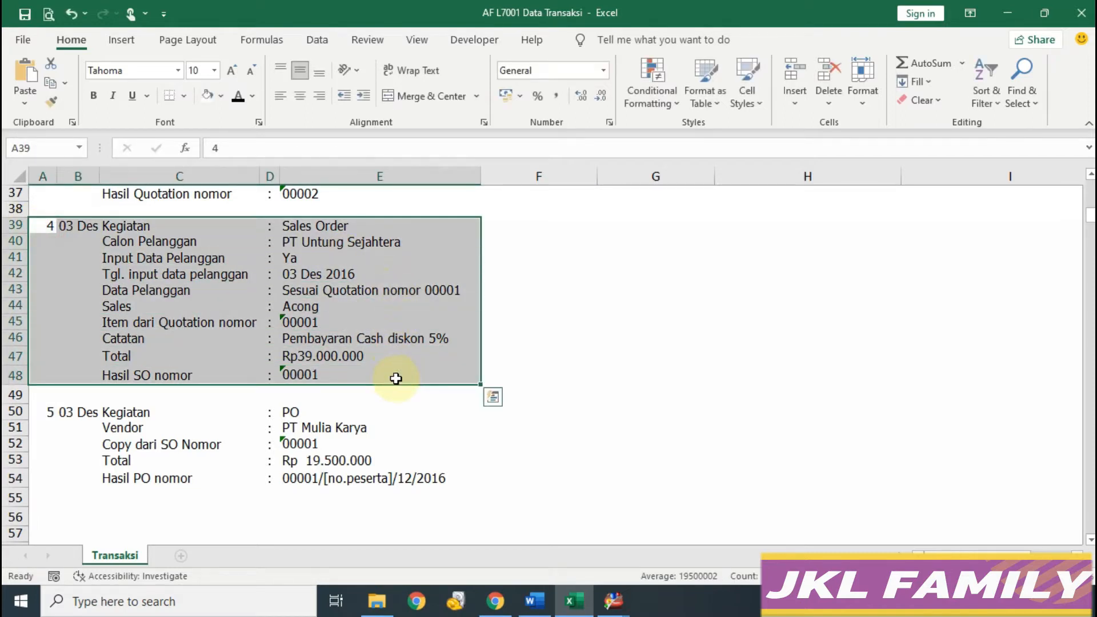
click(613, 601)
click(783, 551)
click(1061, 65)
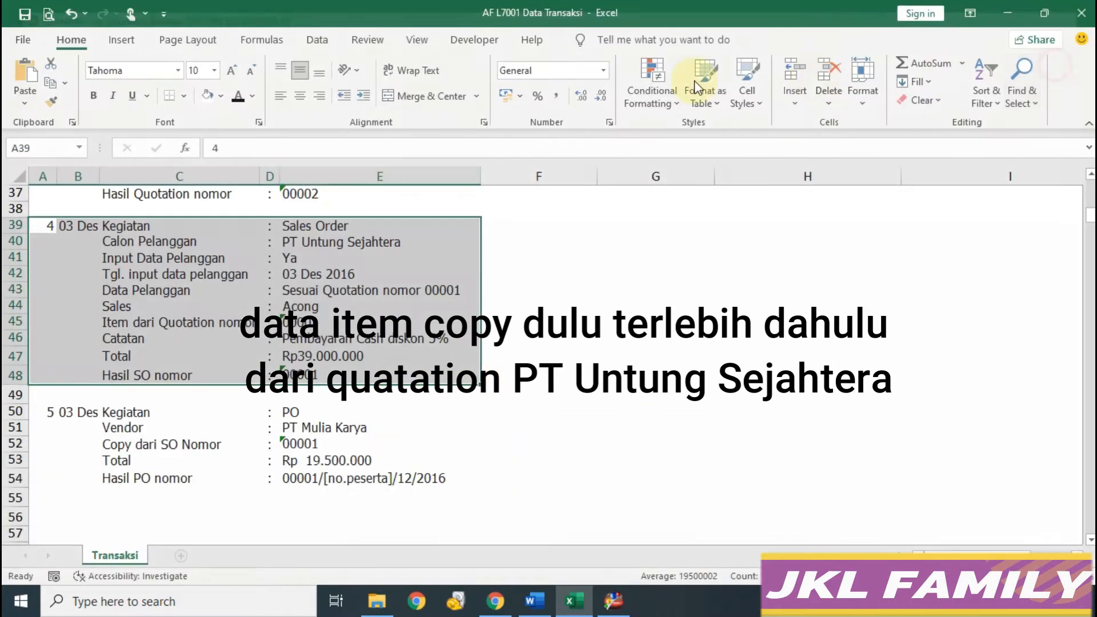
Step: Copy PT Untung Sejahtera's quotation items to the clipboard and close the quotation list
click(623, 598)
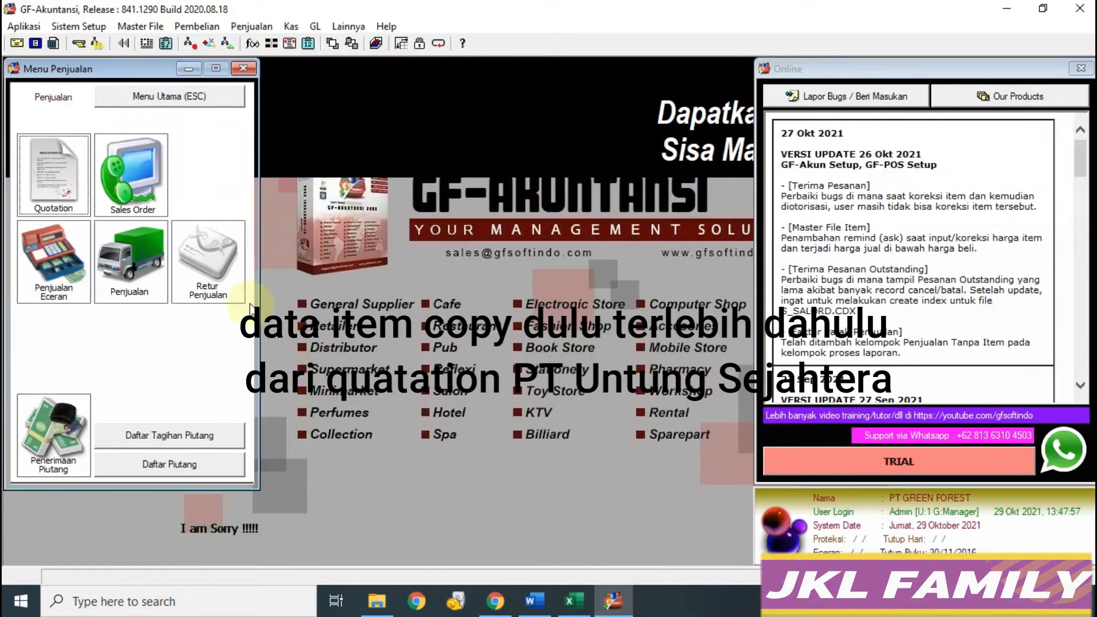
click(54, 182)
double_click(194, 121)
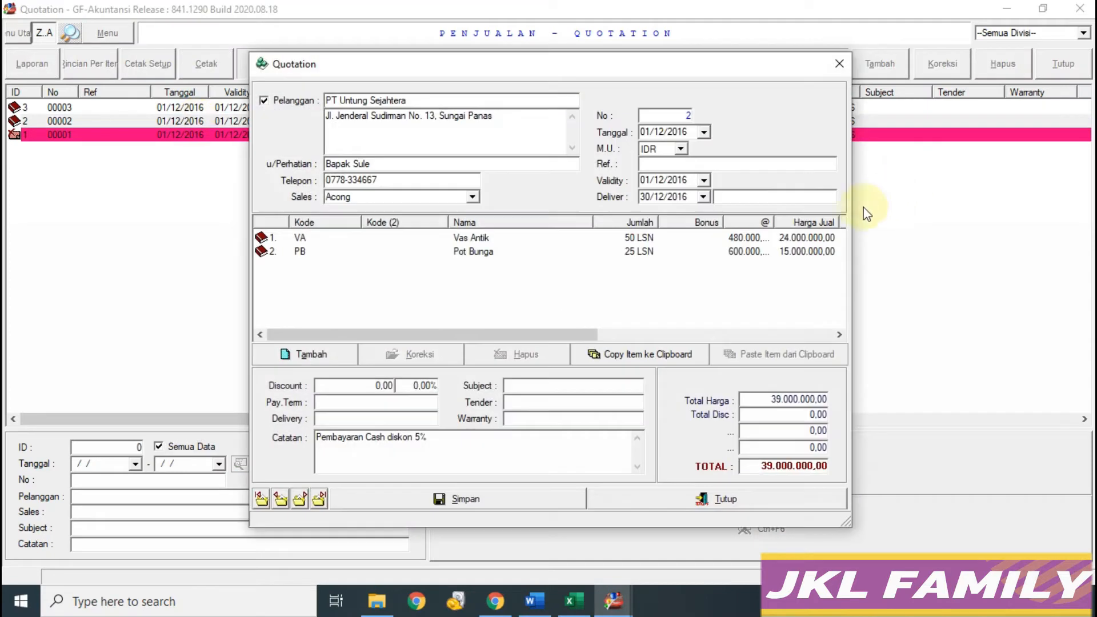
click(647, 354)
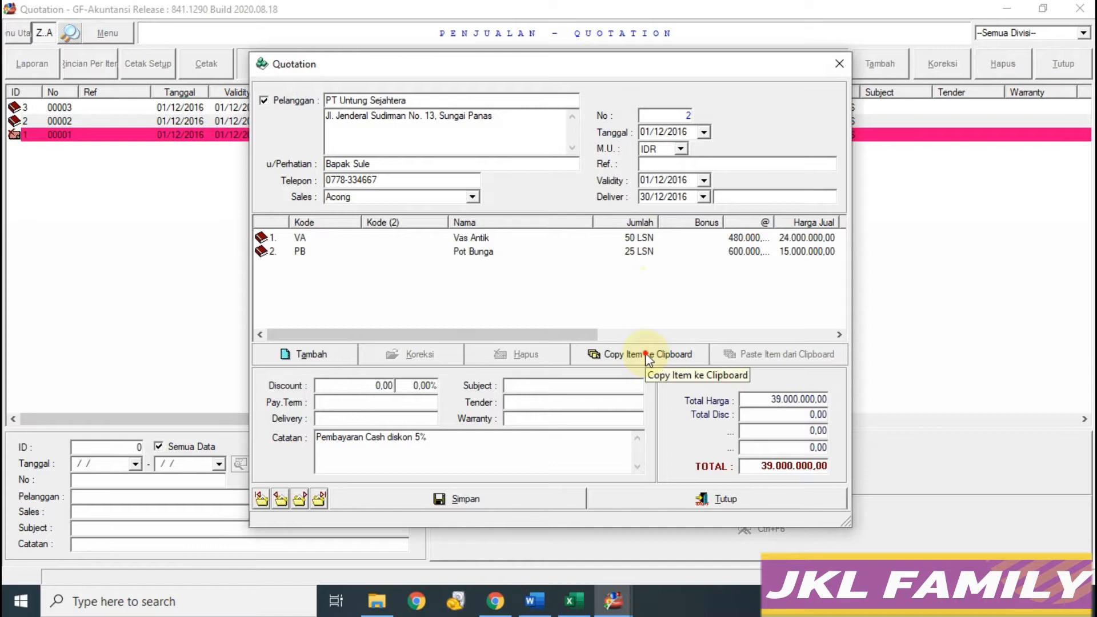
click(619, 354)
click(671, 498)
click(1064, 67)
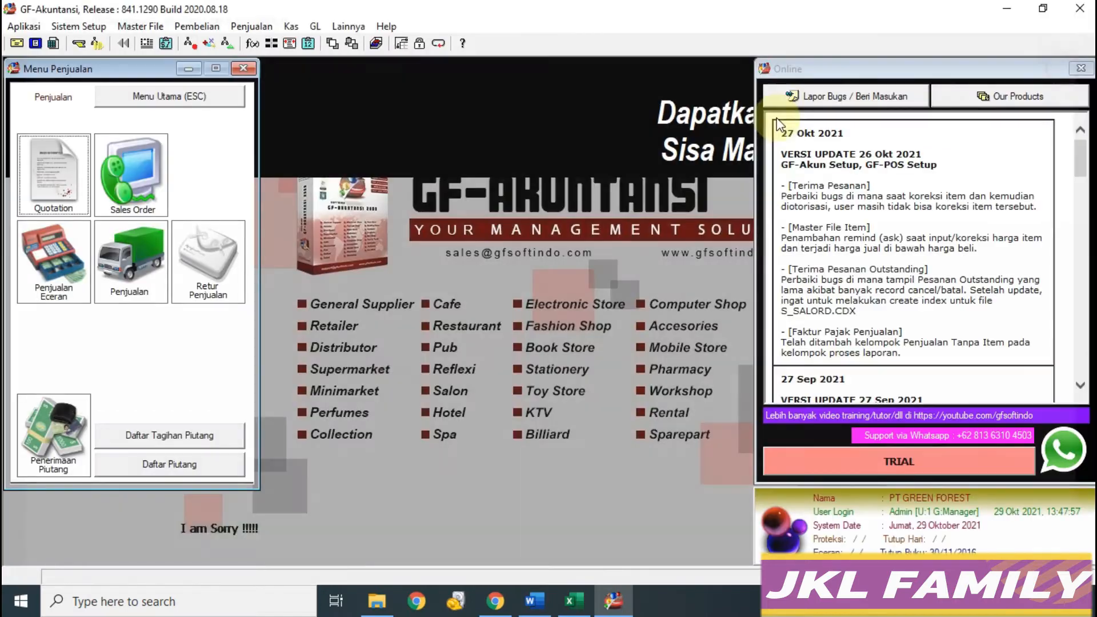
click(113, 182)
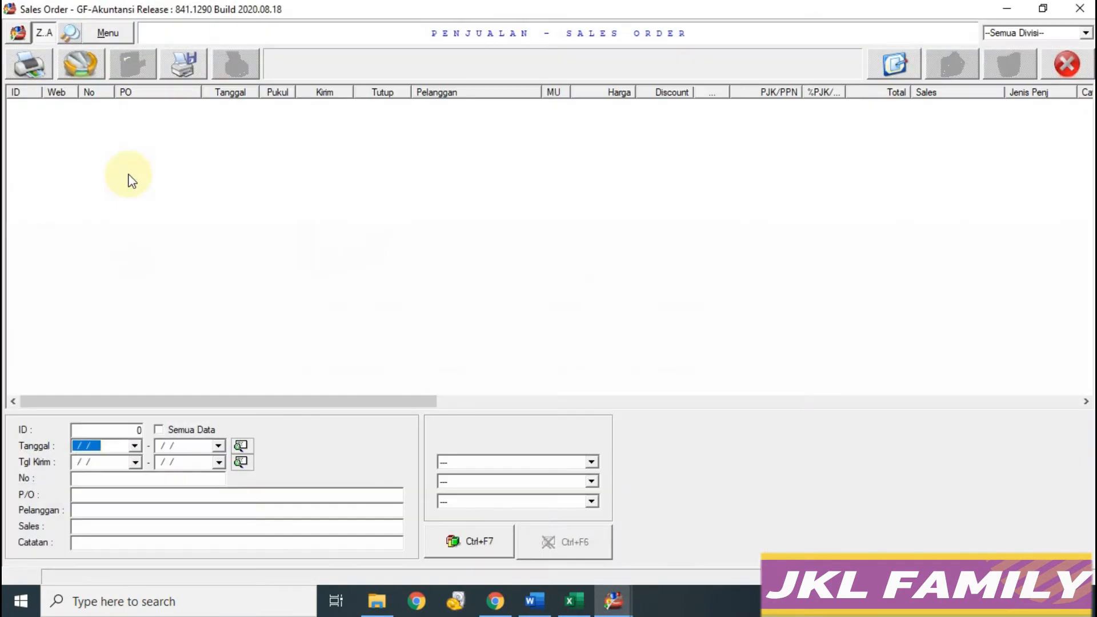
Step: Open a new sales order, check its details in the workbook, and clear the customer search
click(894, 64)
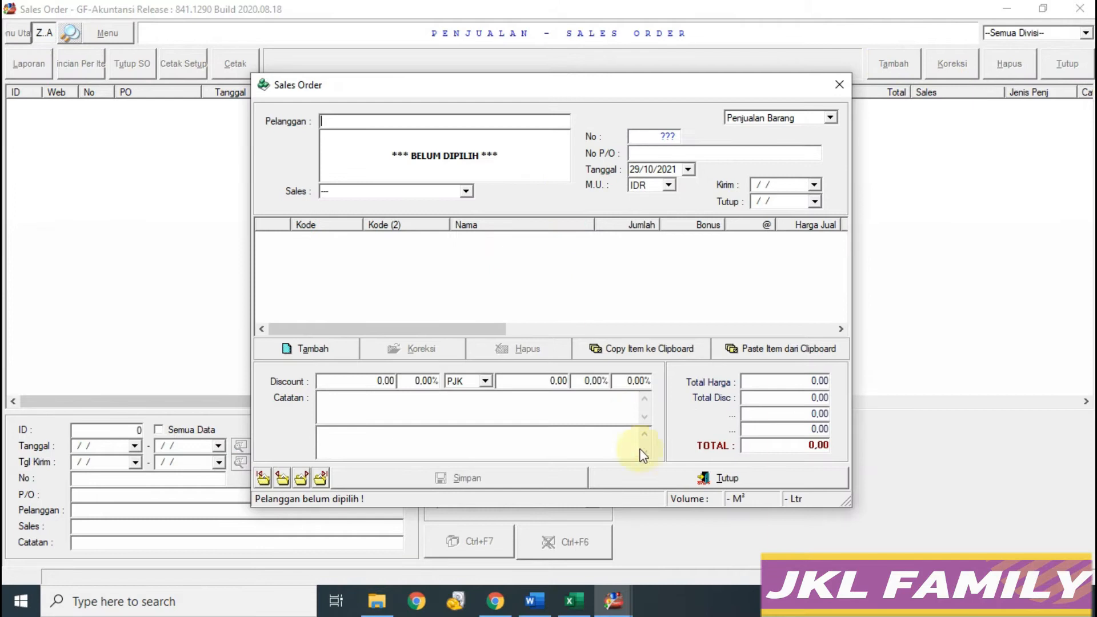
click(575, 601)
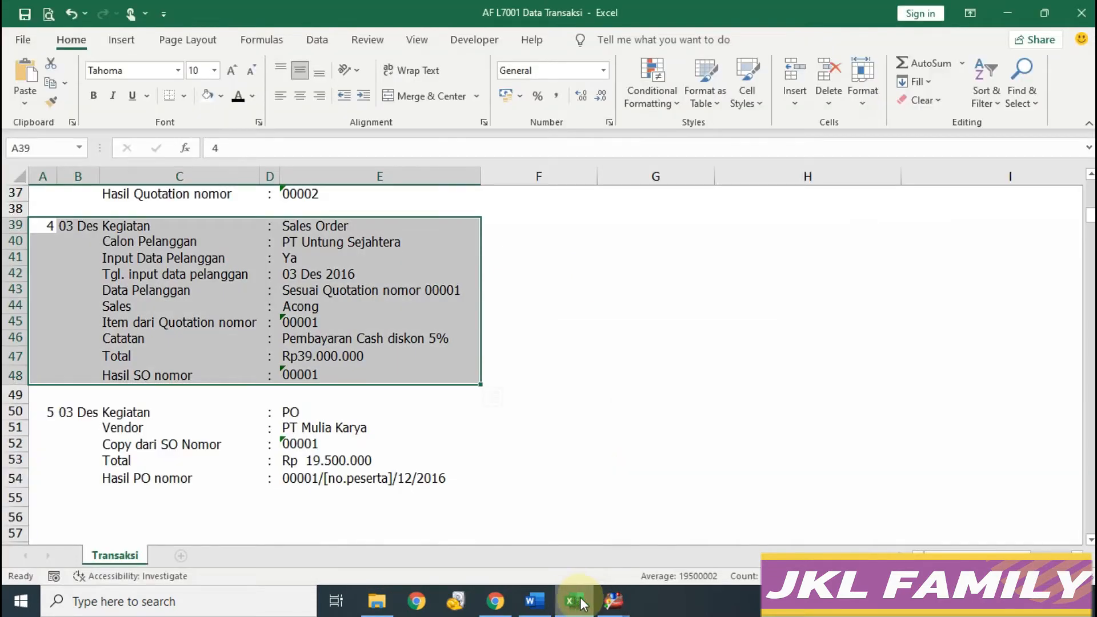
mouse_move(613, 601)
click(698, 532)
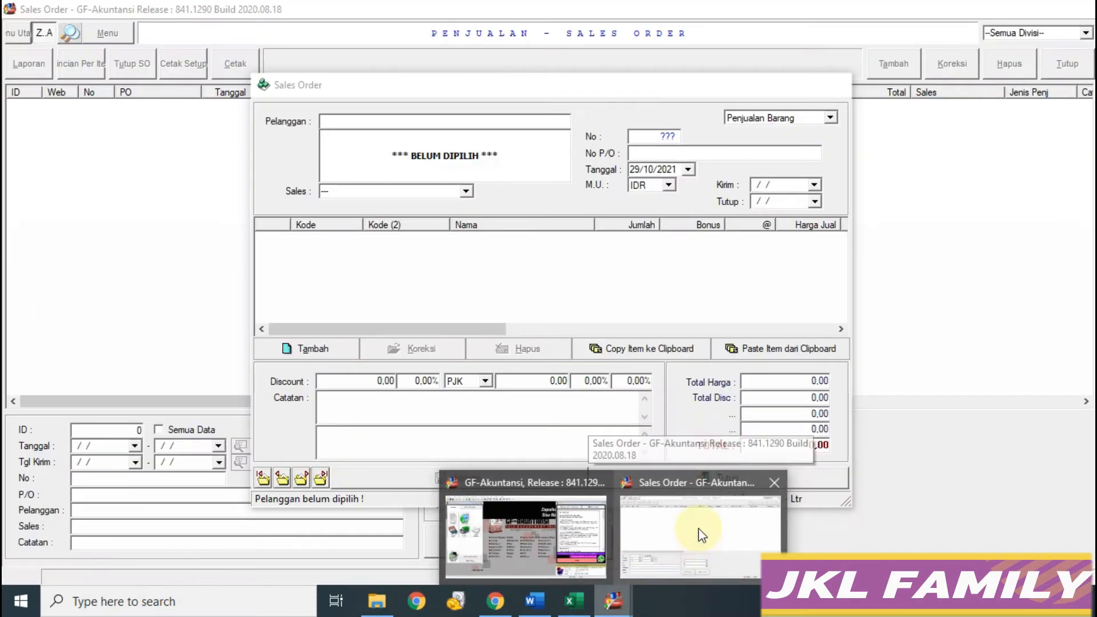
click(698, 531)
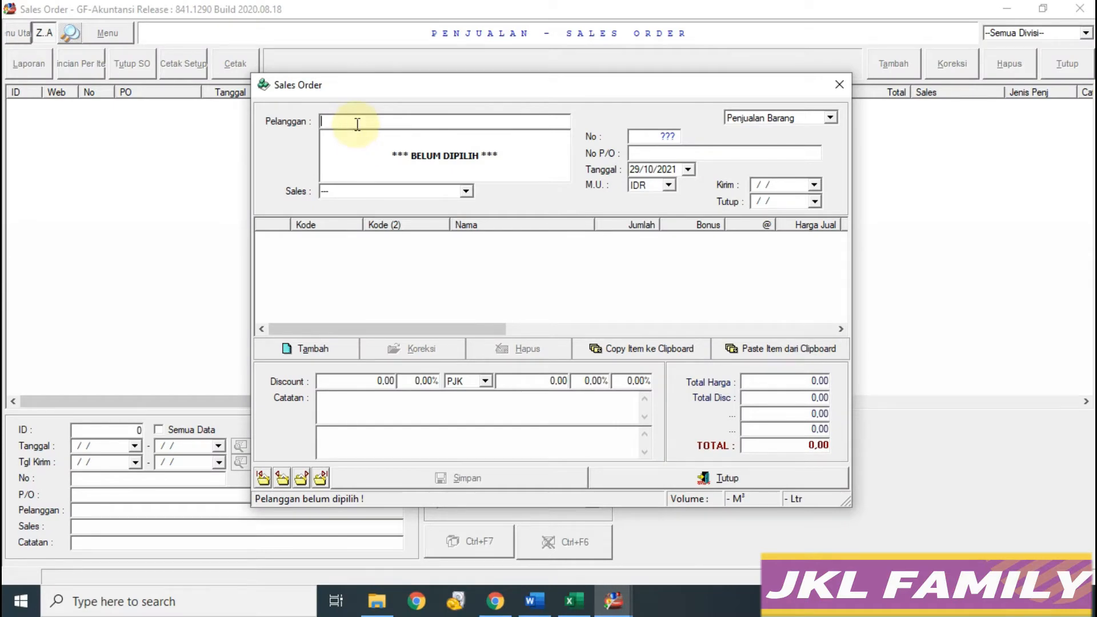
text(PT)
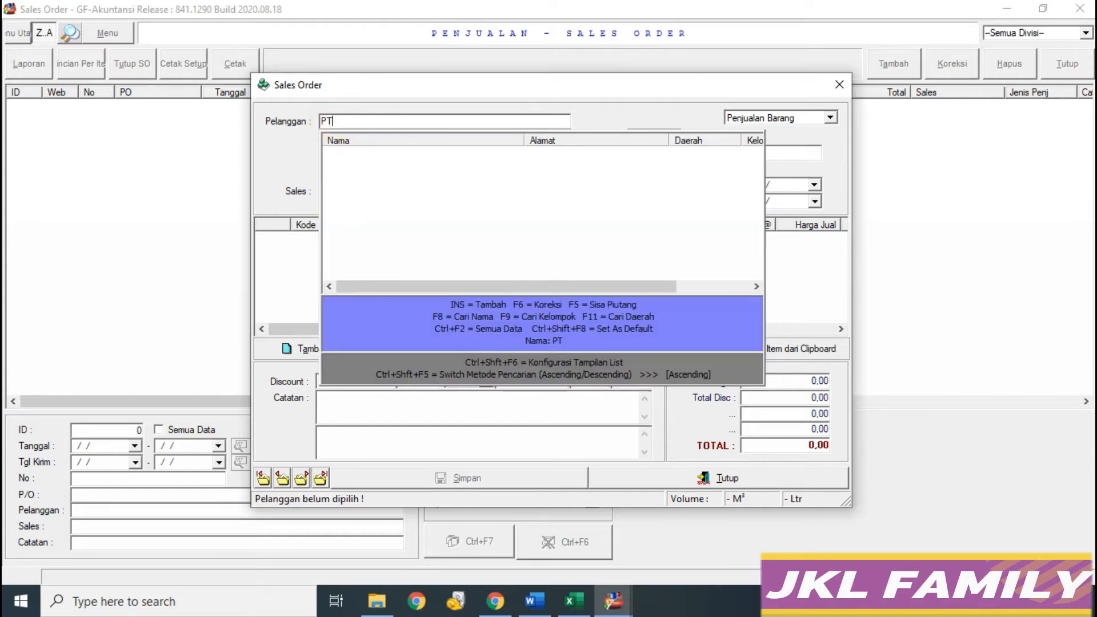
key(BackSpace)
key(BackSpace)
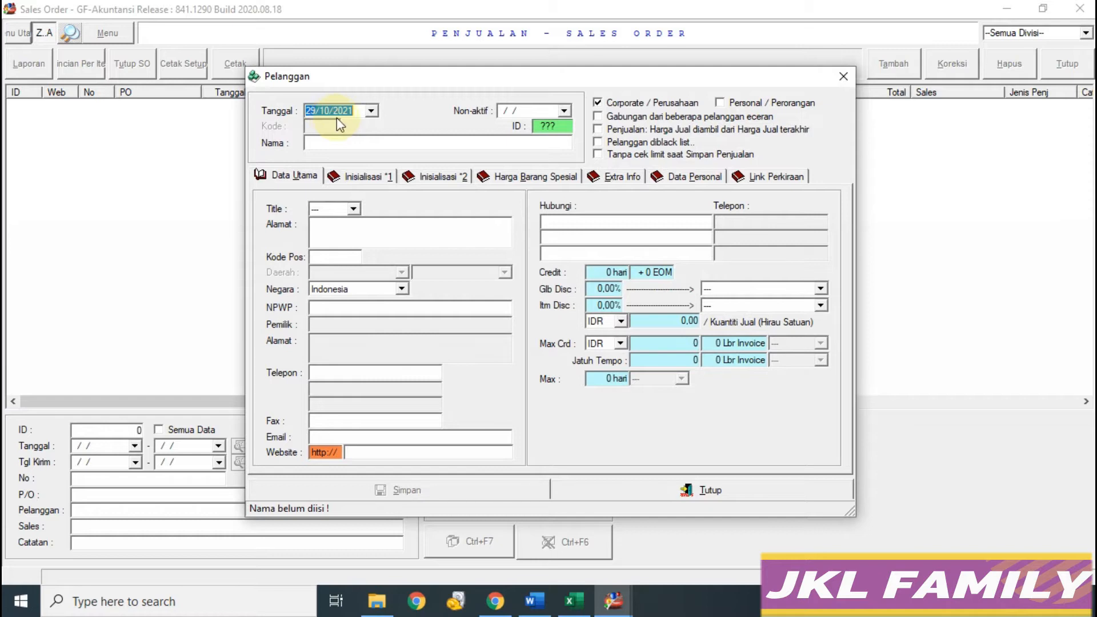
click(573, 601)
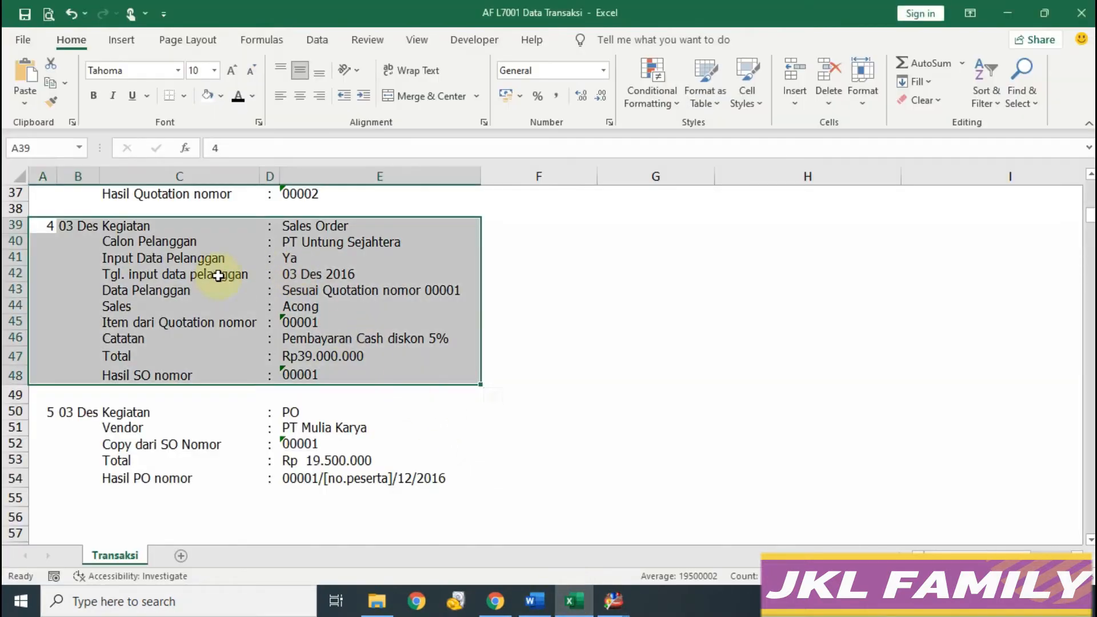
Step: Enter customer date 03/12/2016 and paste the name PT Untung Sejahtera from the notes workbook
click(613, 601)
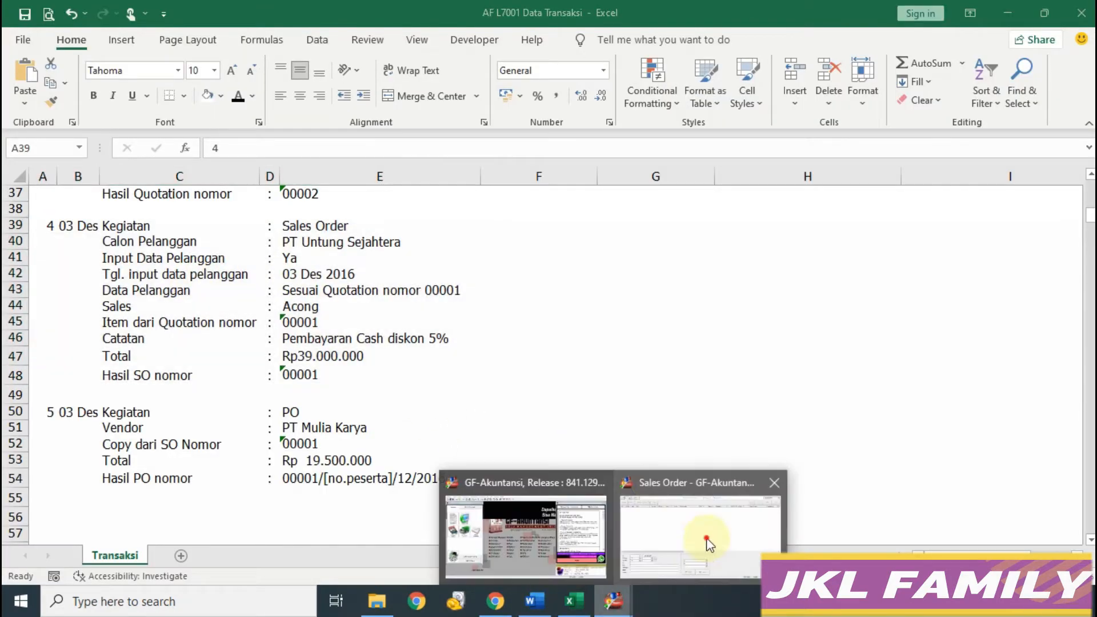
click(707, 543)
text(031216)
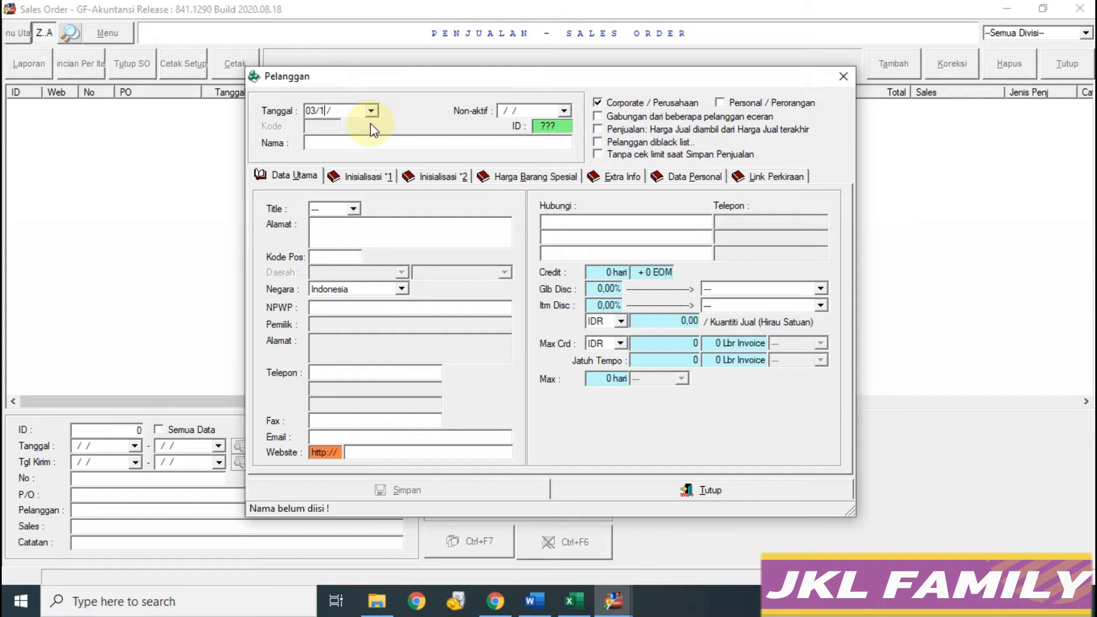
key(Tab)
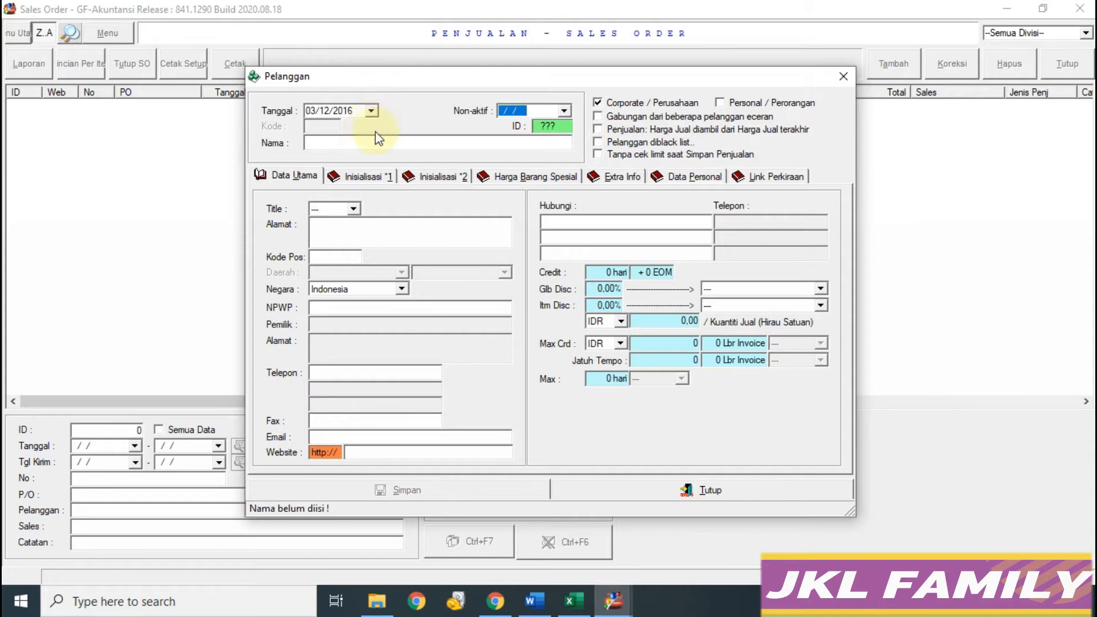
key(Tab)
click(573, 603)
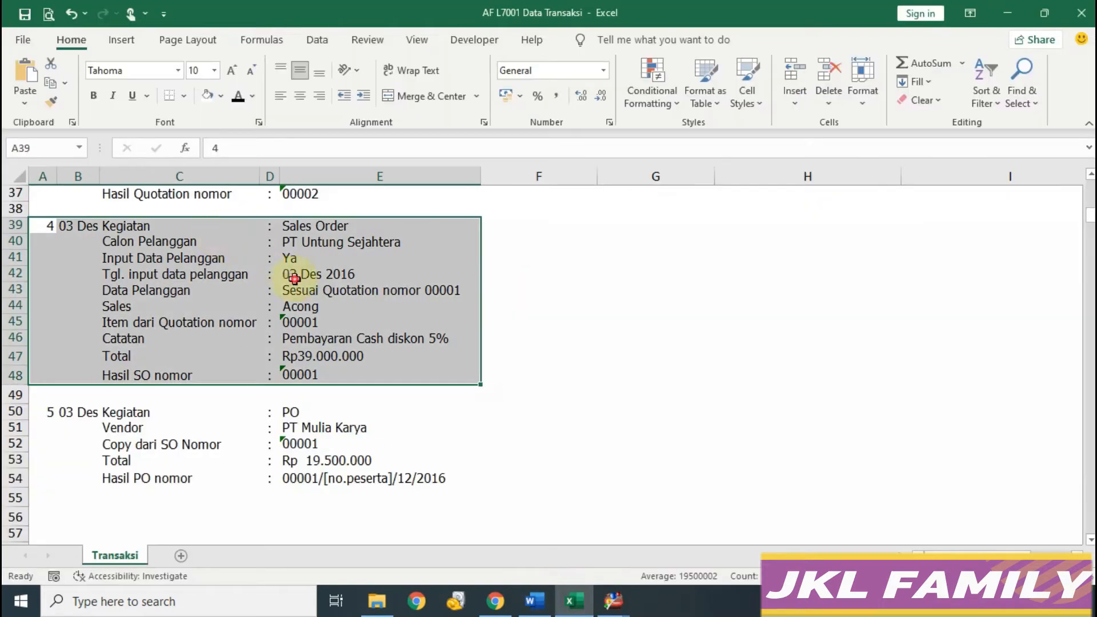
click(311, 241)
click(360, 153)
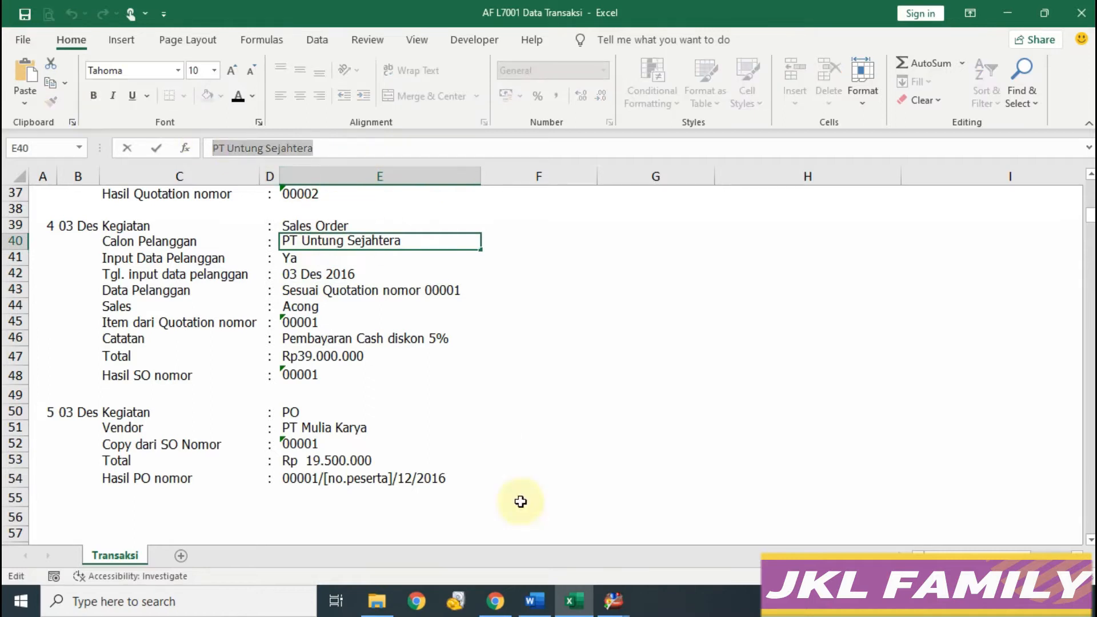
mouse_move(613, 601)
click(686, 529)
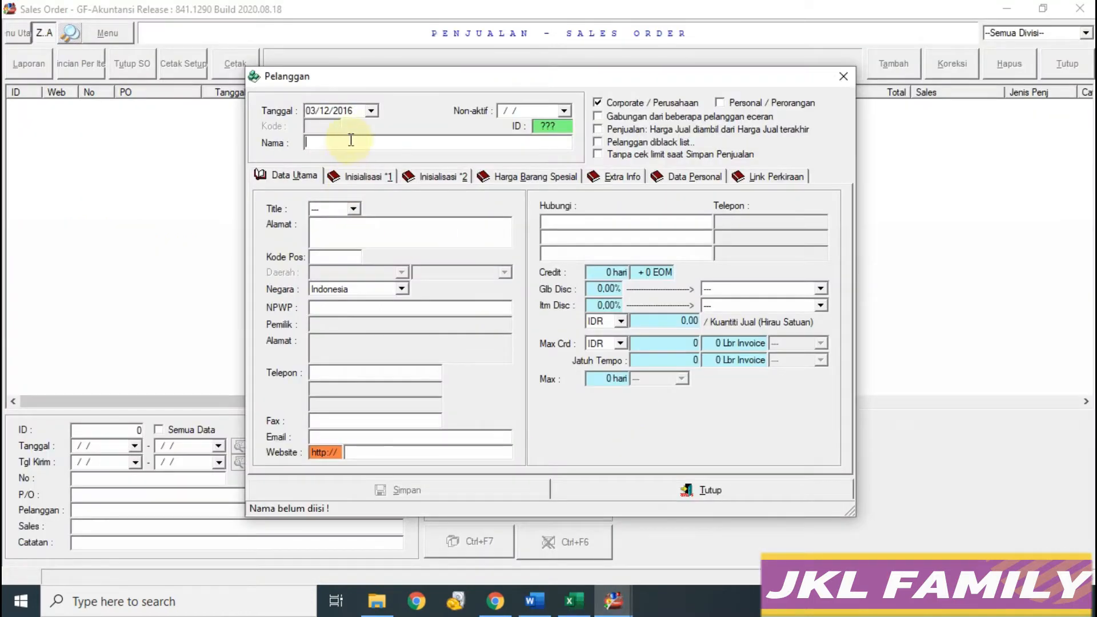
text(PT Untung Sejahtera)
key(Tab)
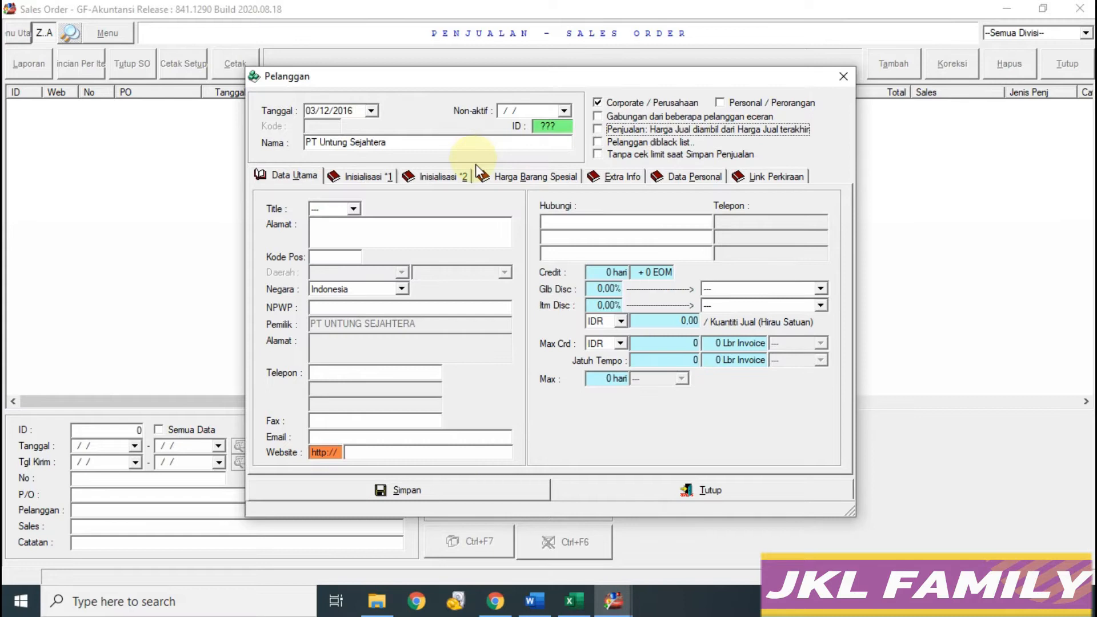
Step: Set default selling currency IDR and price level HJ *1, then save and close the customer
click(555, 571)
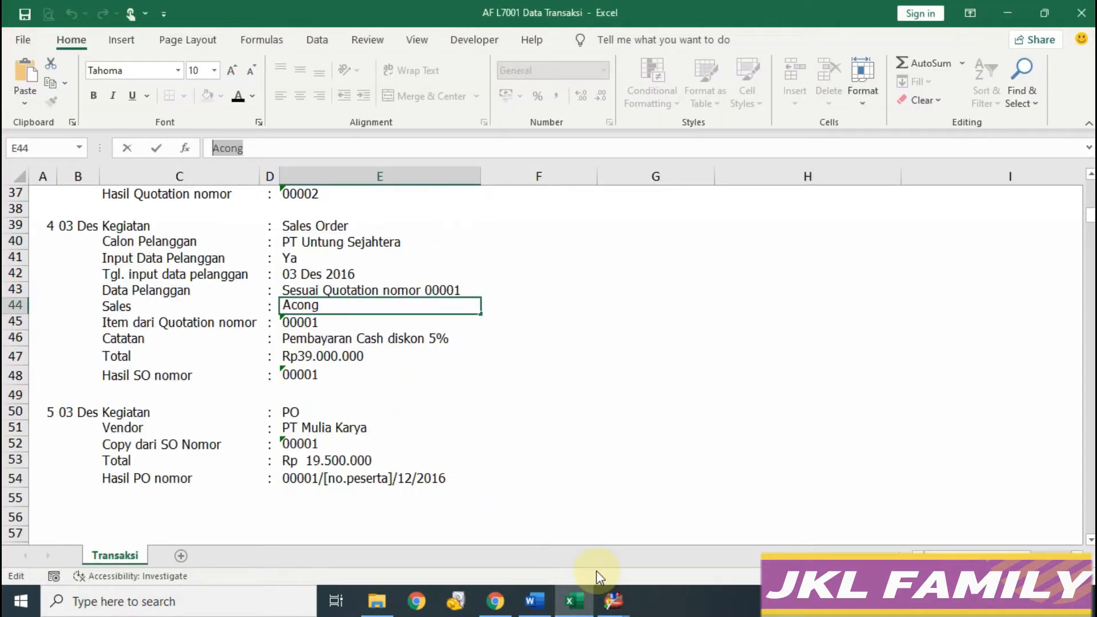
click(684, 511)
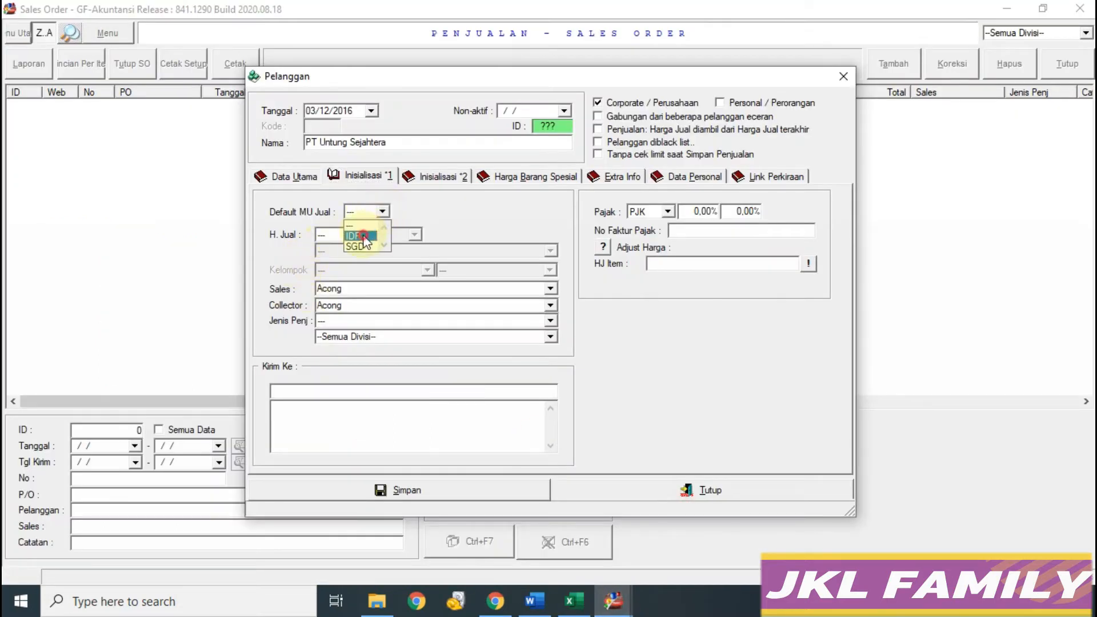
click(363, 237)
click(361, 235)
click(331, 258)
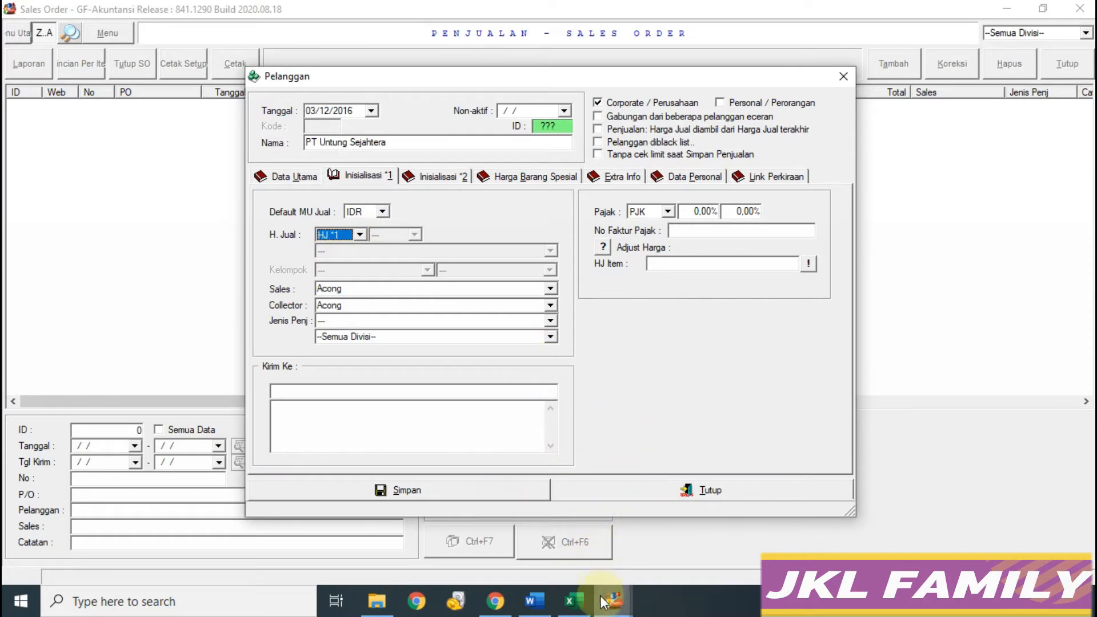
mouse_move(611, 600)
click(667, 544)
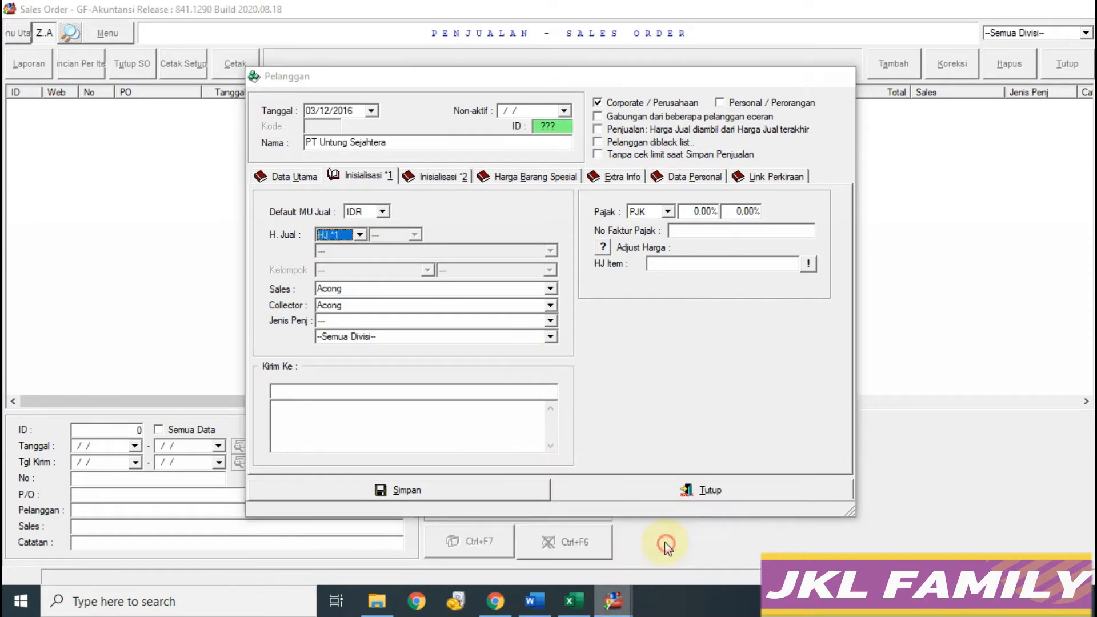
click(427, 489)
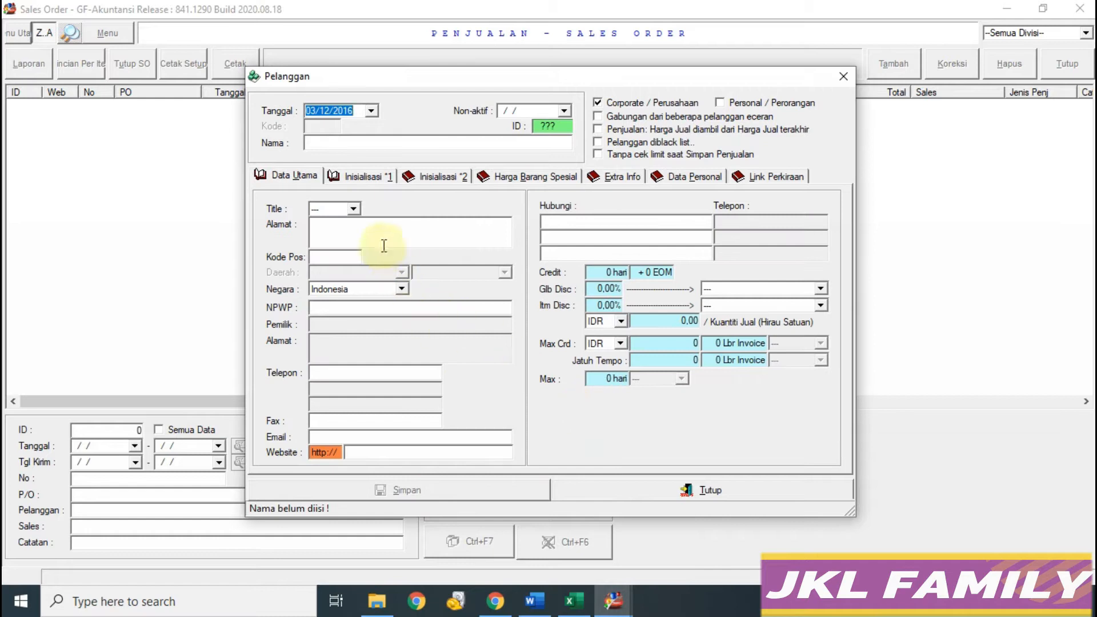
click(729, 487)
Step: Begin the sales order for PT Untung Sejahtera at its date field
click(652, 169)
click(588, 607)
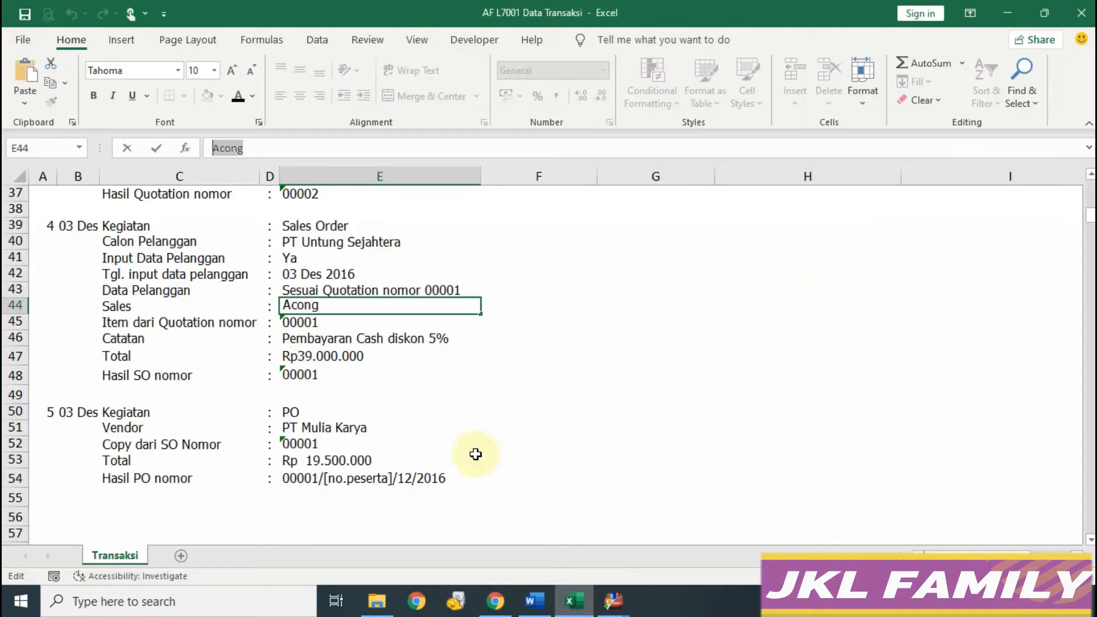
click(669, 566)
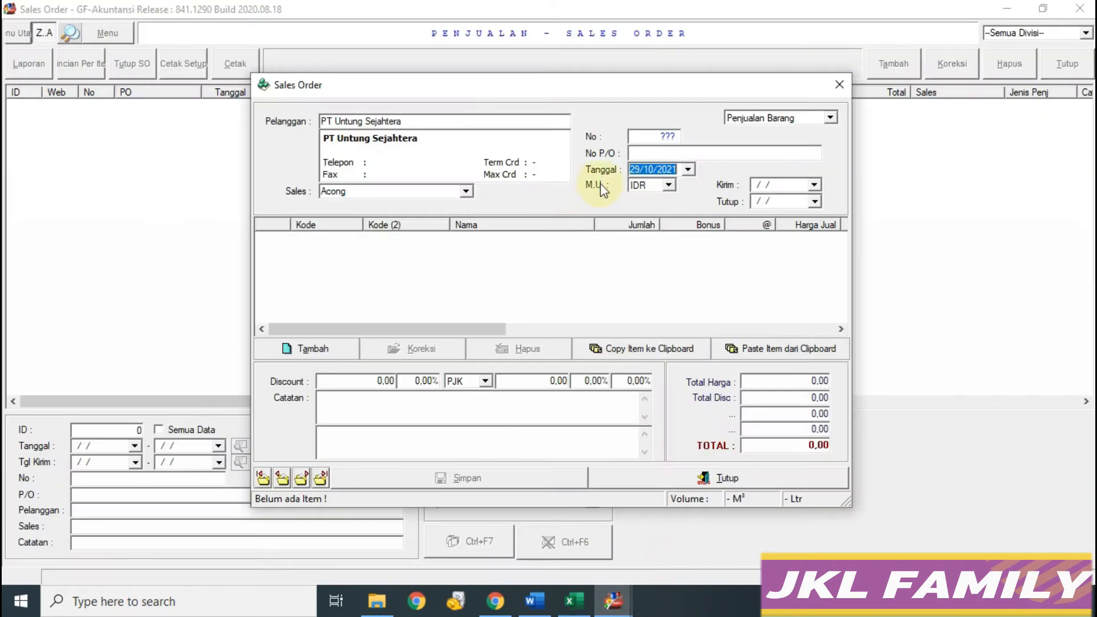
Step: Date the order 03/12/2016 and paste the Vas Antik and Pot Bunga items from the clipboard
text(03)
click(630, 187)
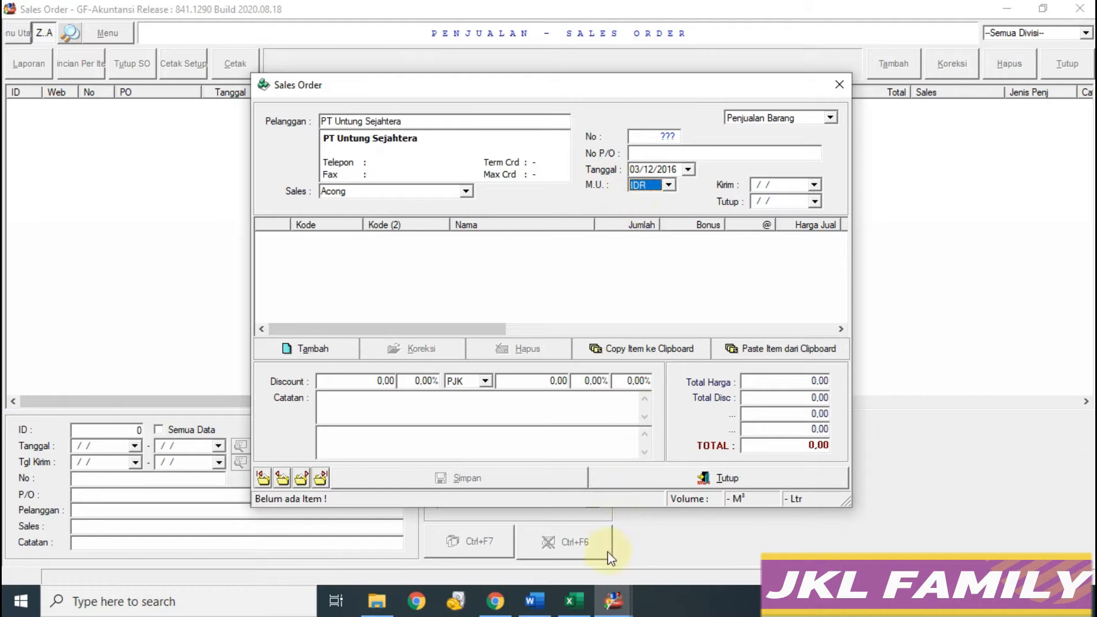
click(574, 599)
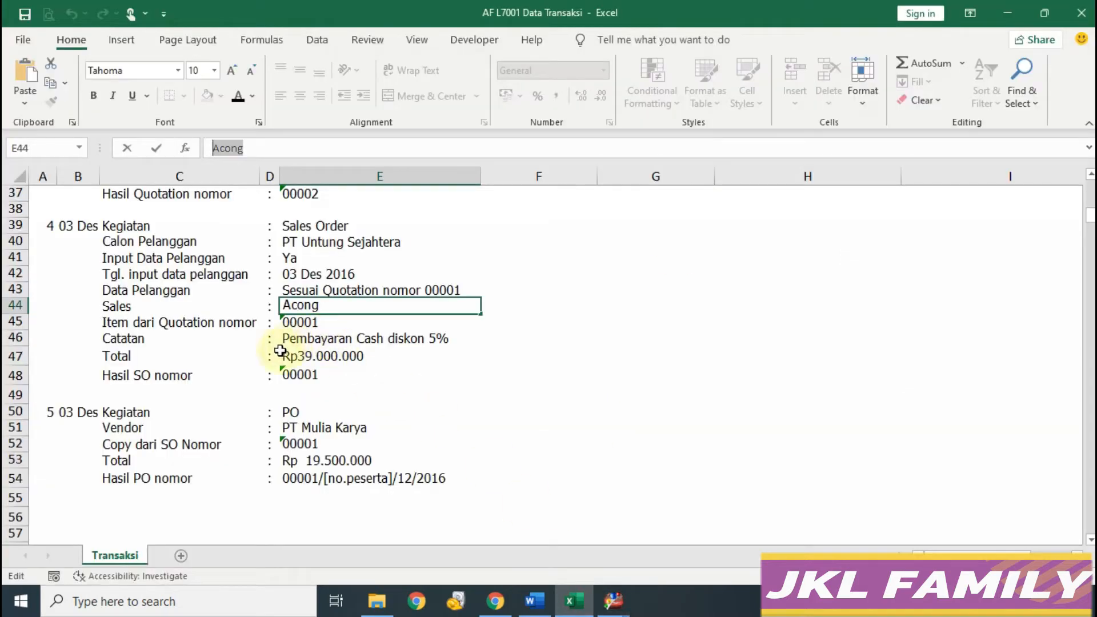
key(alt+Tab)
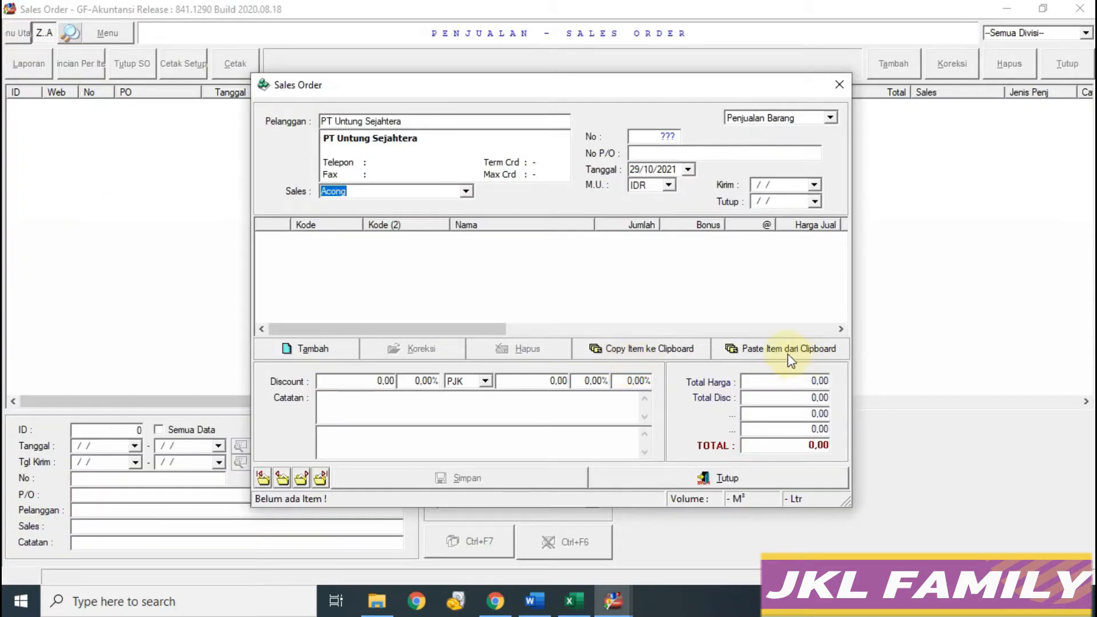
click(788, 351)
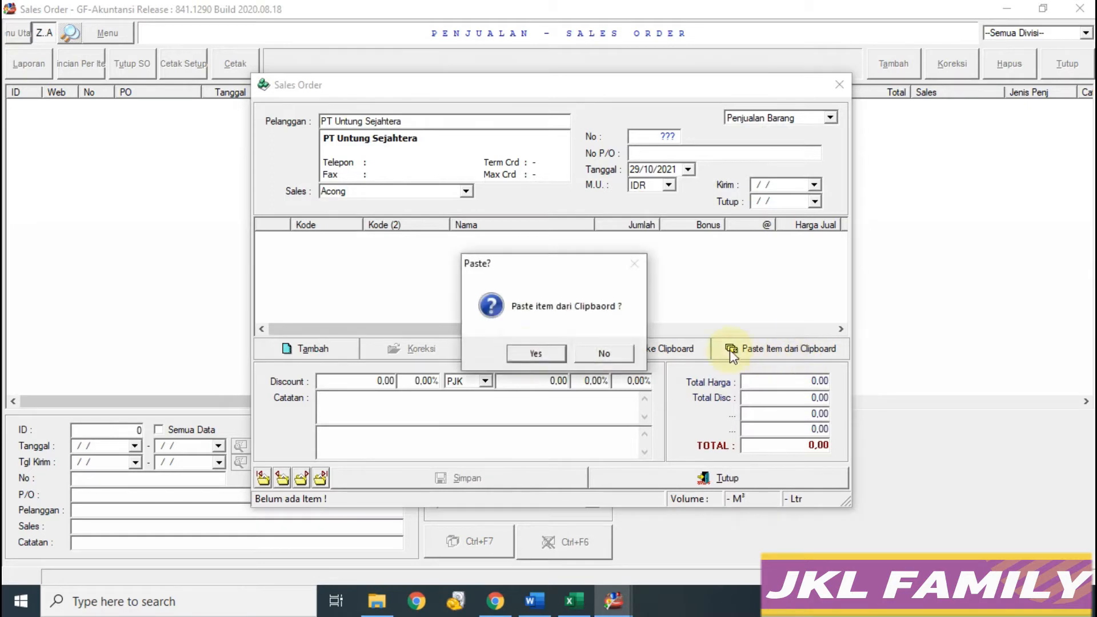
click(536, 354)
click(523, 355)
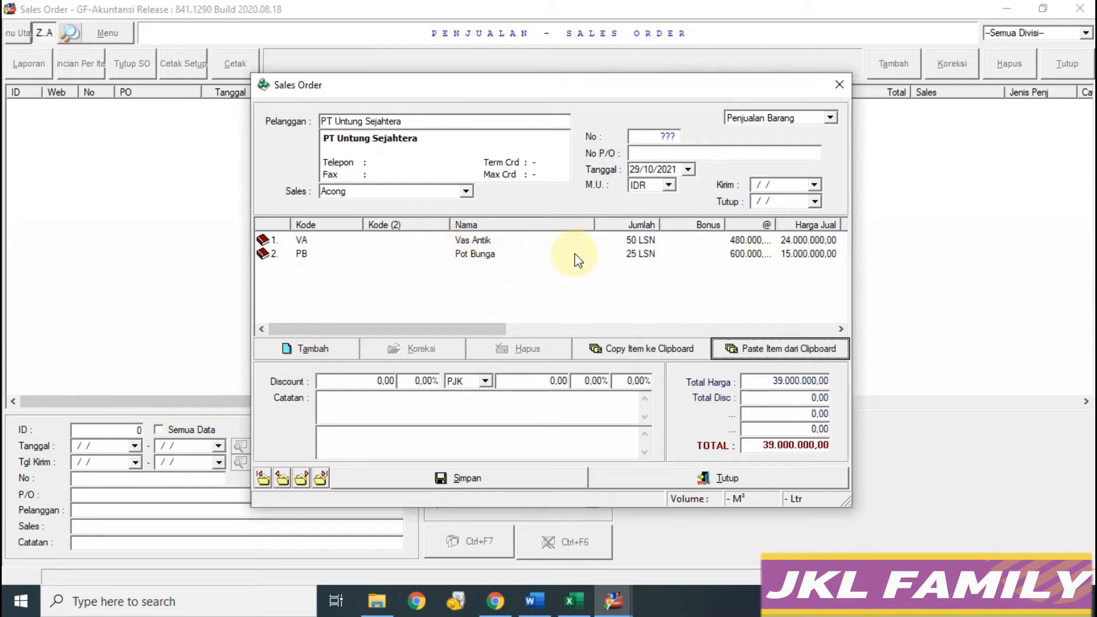
Step: Add the remark 'Pembayaran Cash diskon 5%', save the order without printing, and close it
click(574, 601)
click(364, 440)
drag(373, 148, 61, 134)
key(ctrl+c)
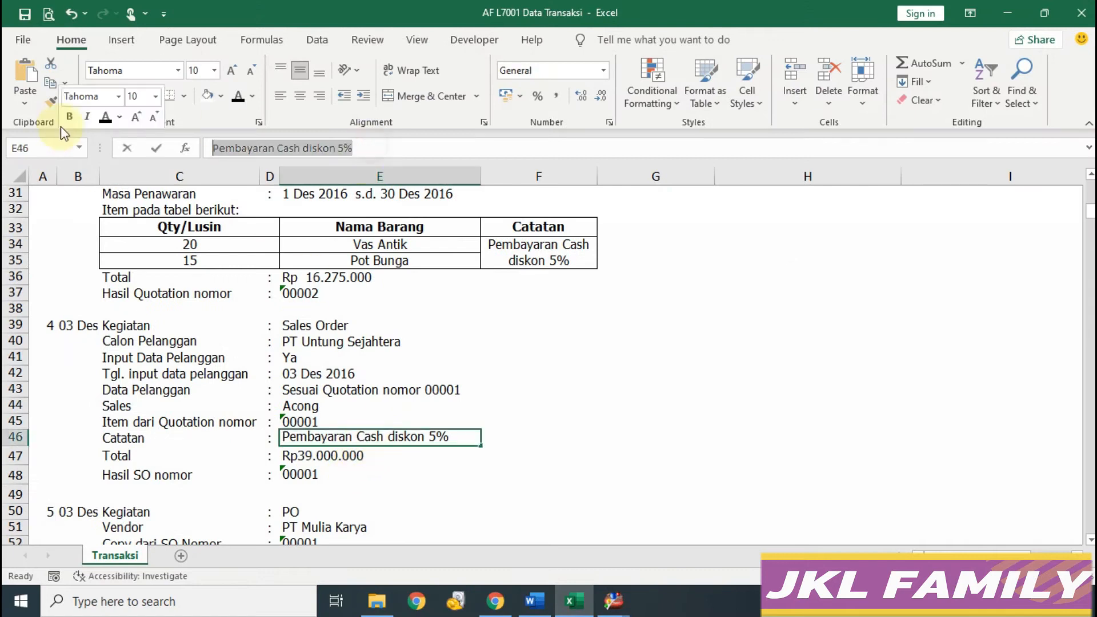
click(614, 601)
click(742, 526)
click(400, 403)
key(ctrl+v)
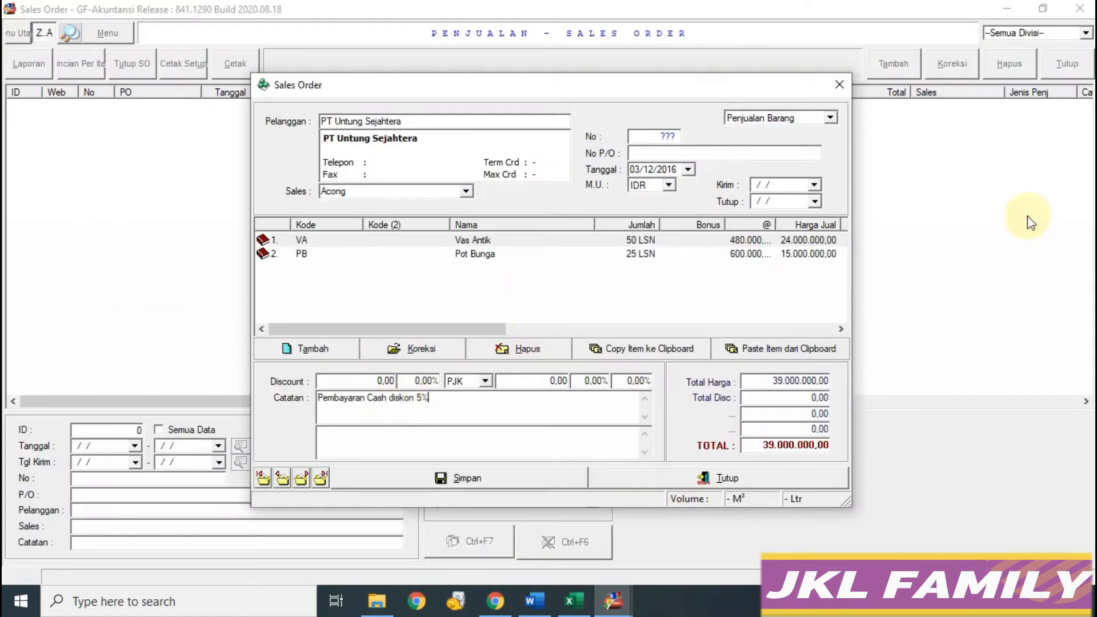
click(510, 485)
click(640, 354)
click(727, 480)
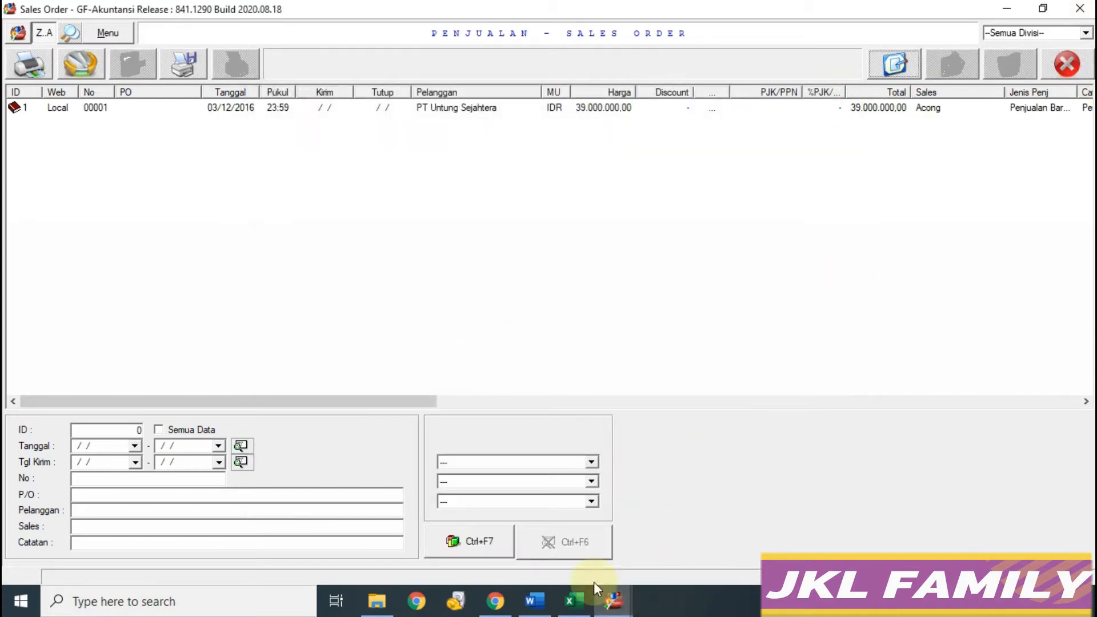
Step: Review PO rows 50–54 in the notes, then open the Purchase Order list and start a new PO
click(574, 600)
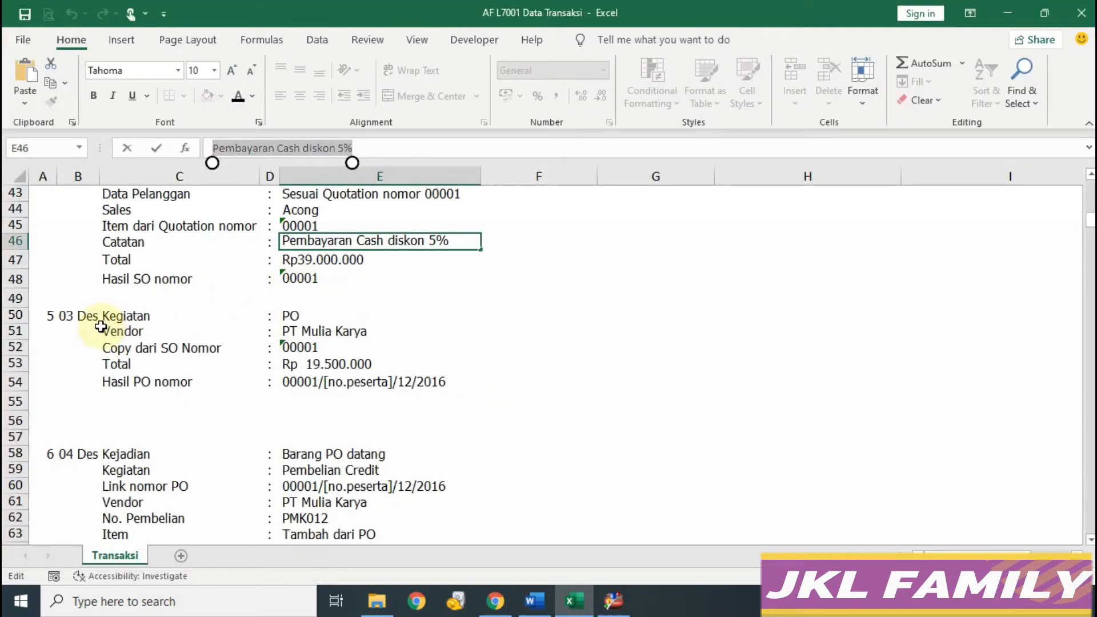
drag(16, 314, 17, 375)
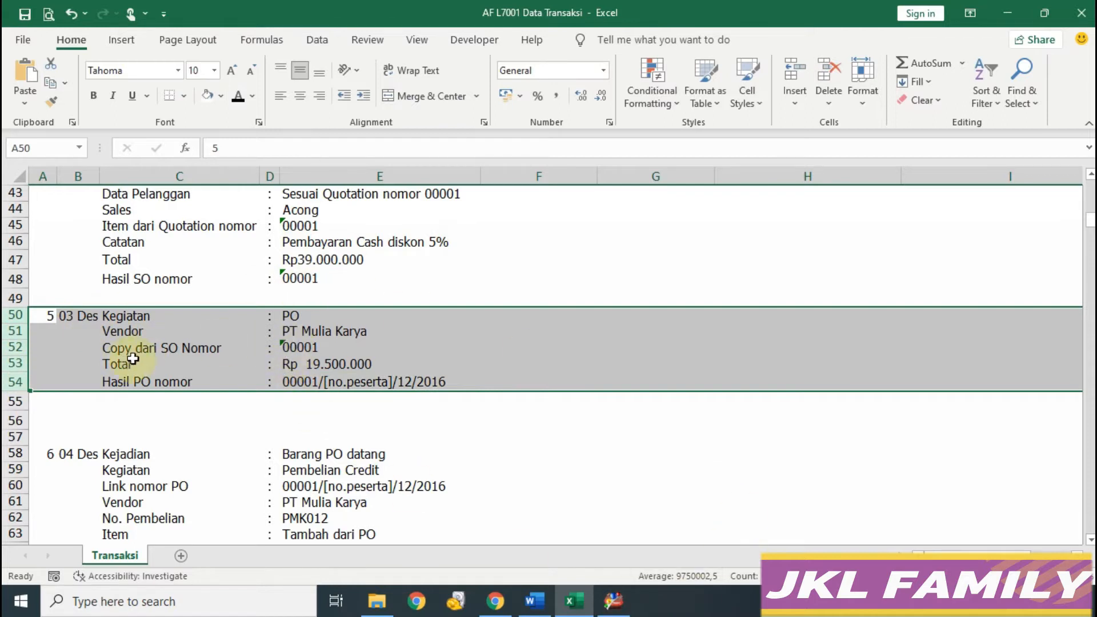
click(612, 607)
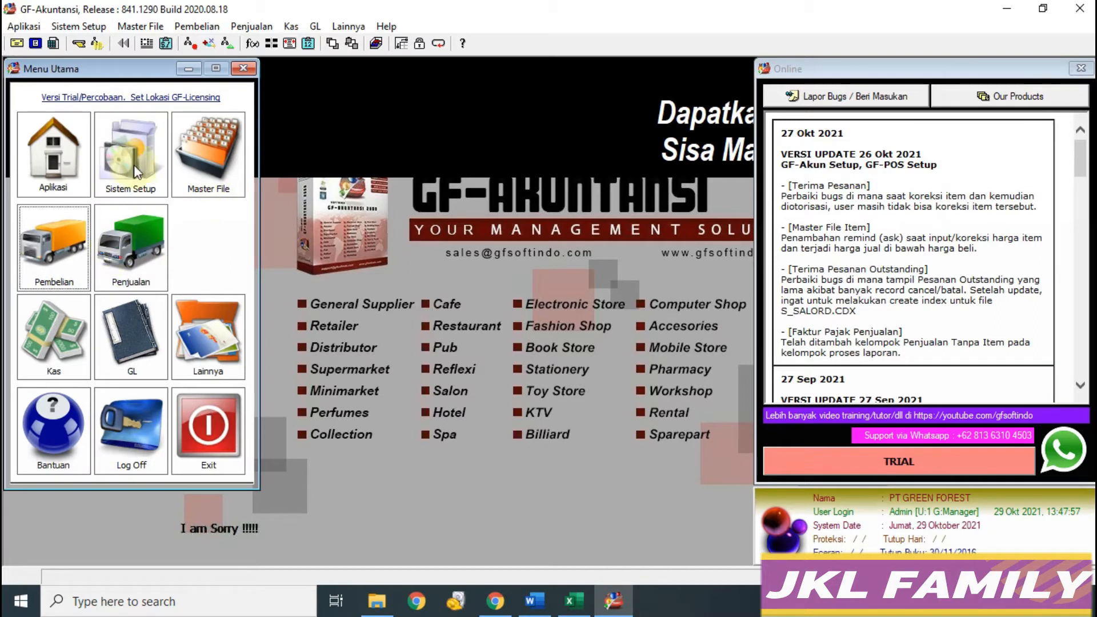
key(Return)
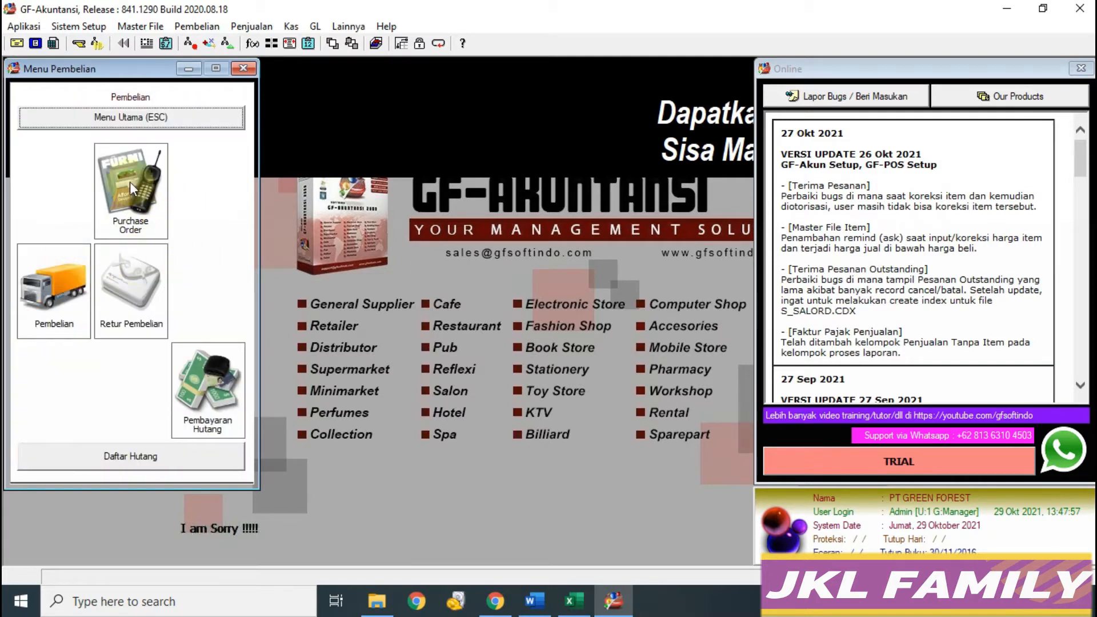
click(141, 190)
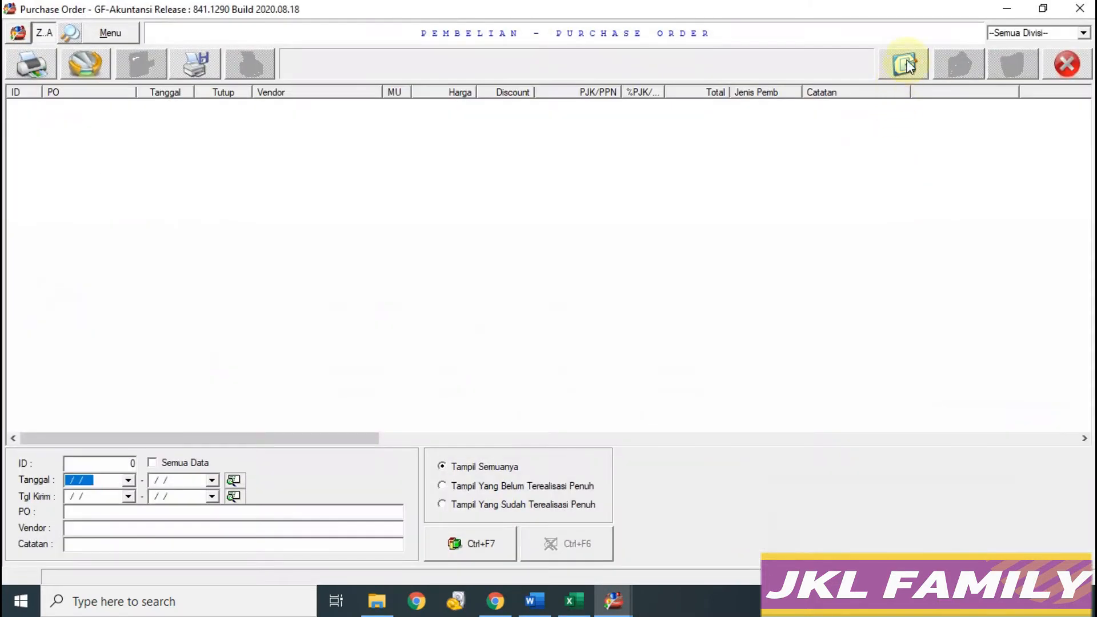
click(902, 62)
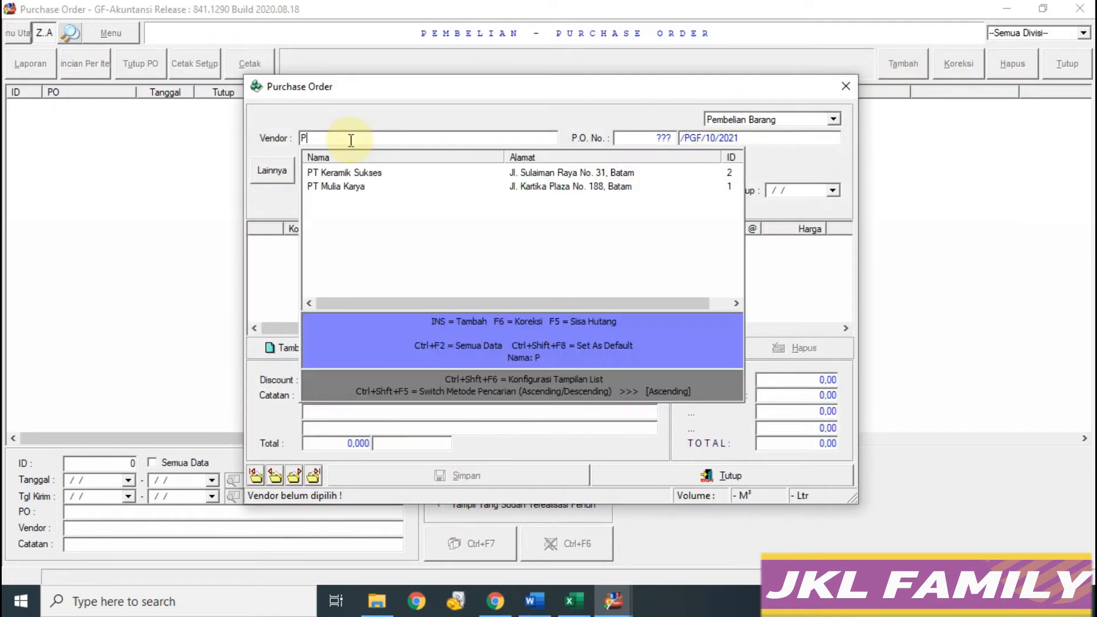
Step: Set vendor PT Mulia Karya and date 03/12/2016 on the new purchase order
text(P)
key(Down)
key(Down)
key(Return)
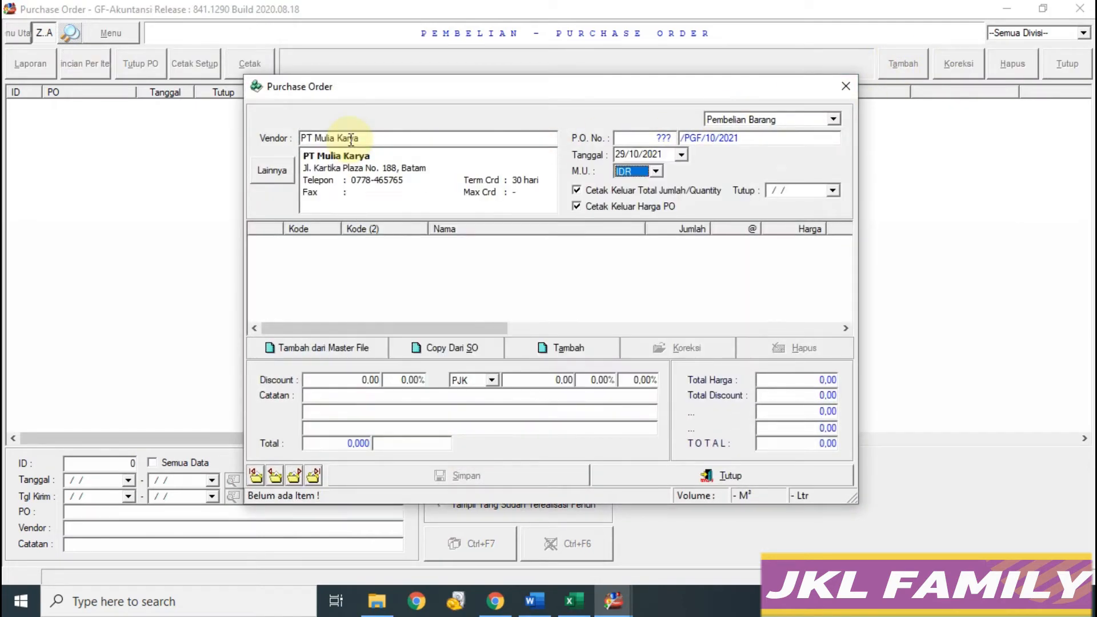
click(654, 154)
text(03/)
text(12/2016)
key(Return)
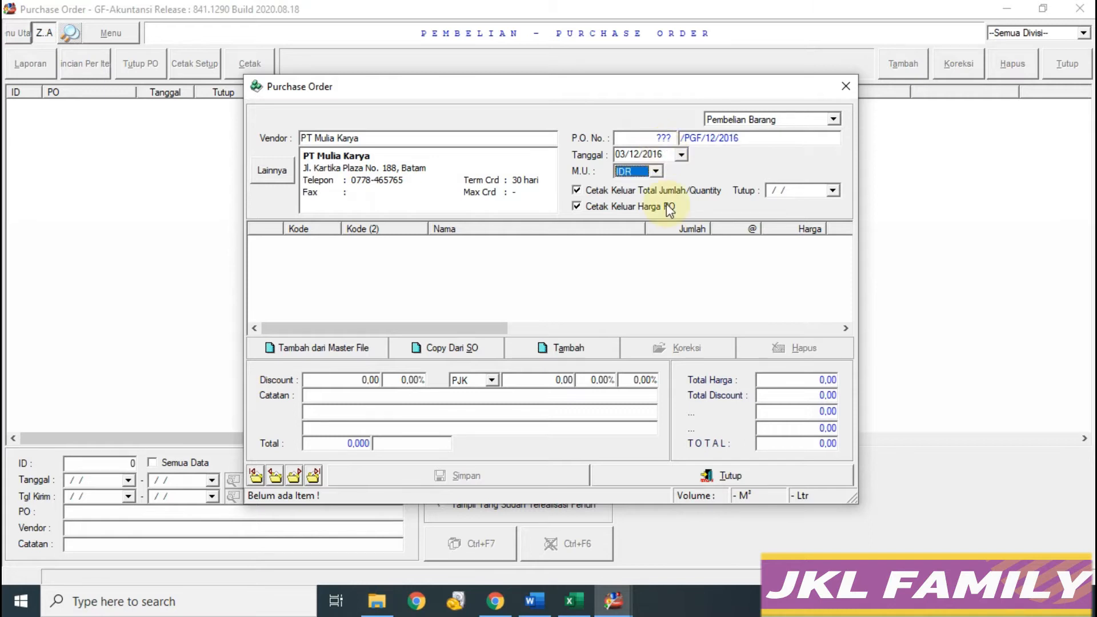
click(578, 606)
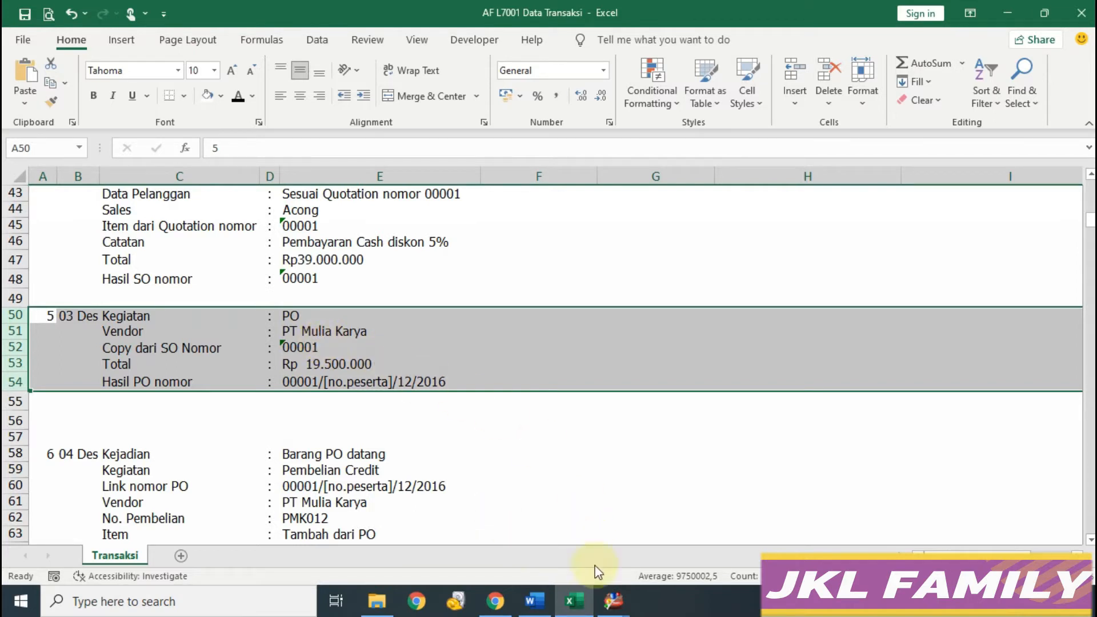
click(614, 599)
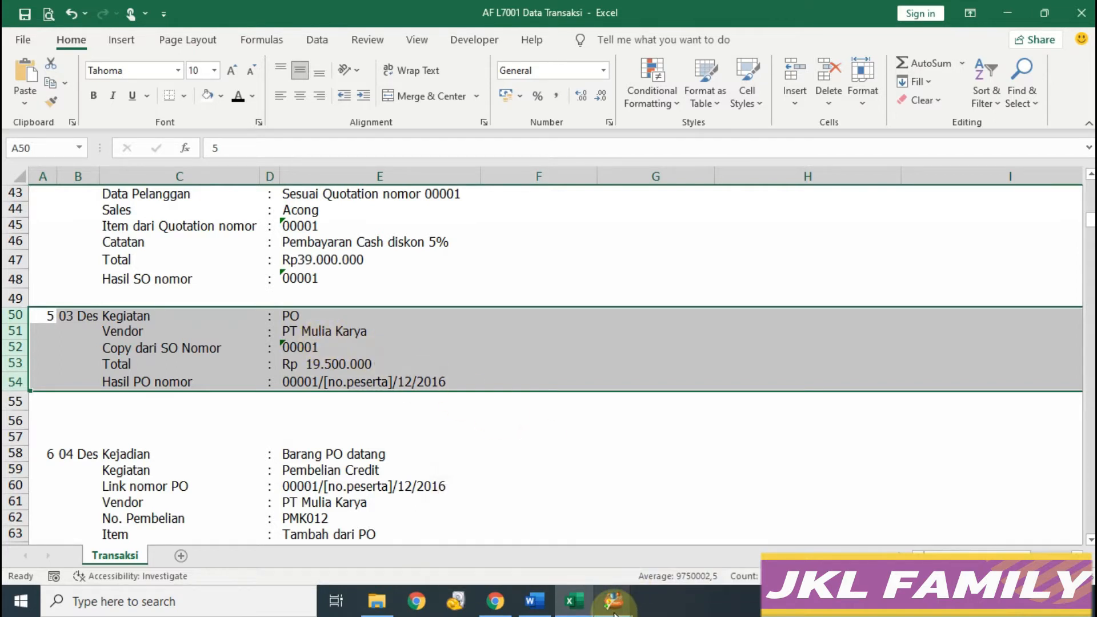
click(674, 567)
click(477, 348)
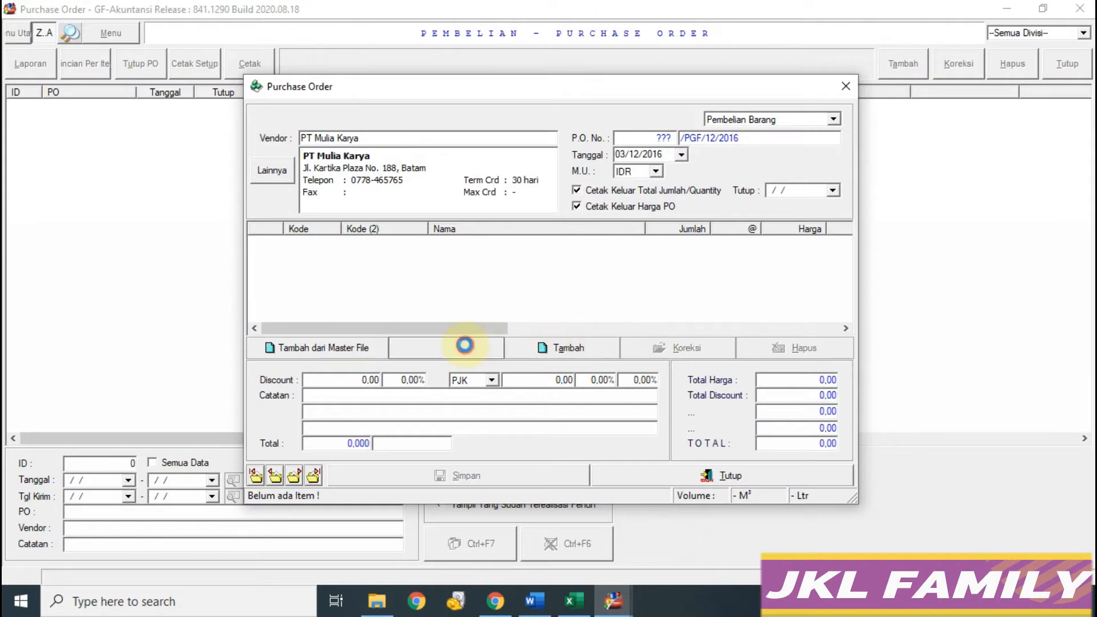
Step: Copy the items of sales order 00001 into the purchase order
click(423, 355)
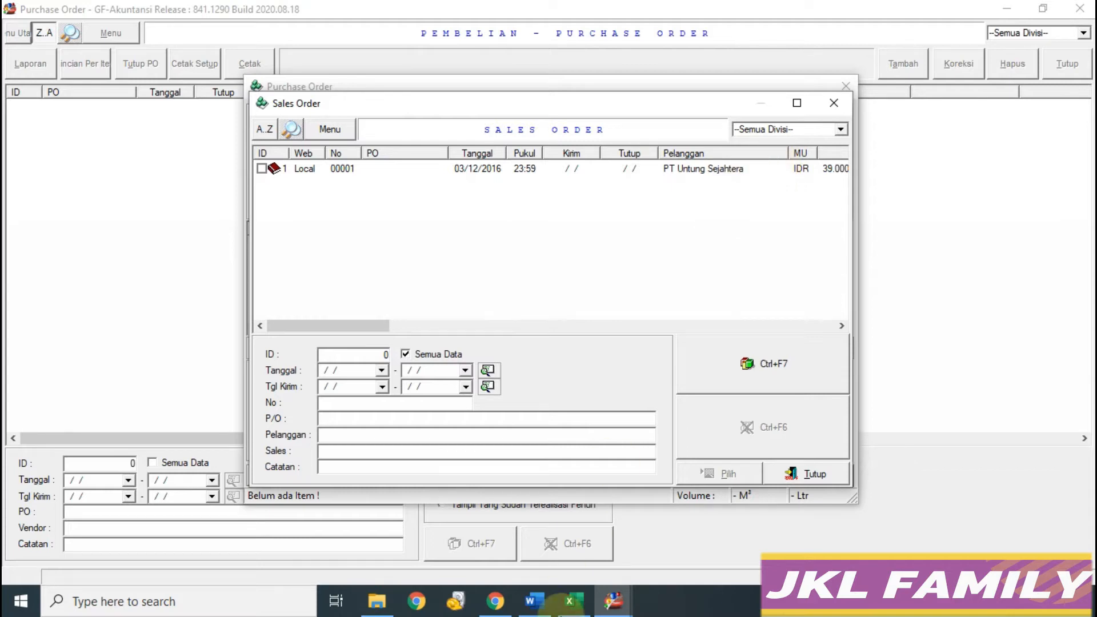
click(261, 168)
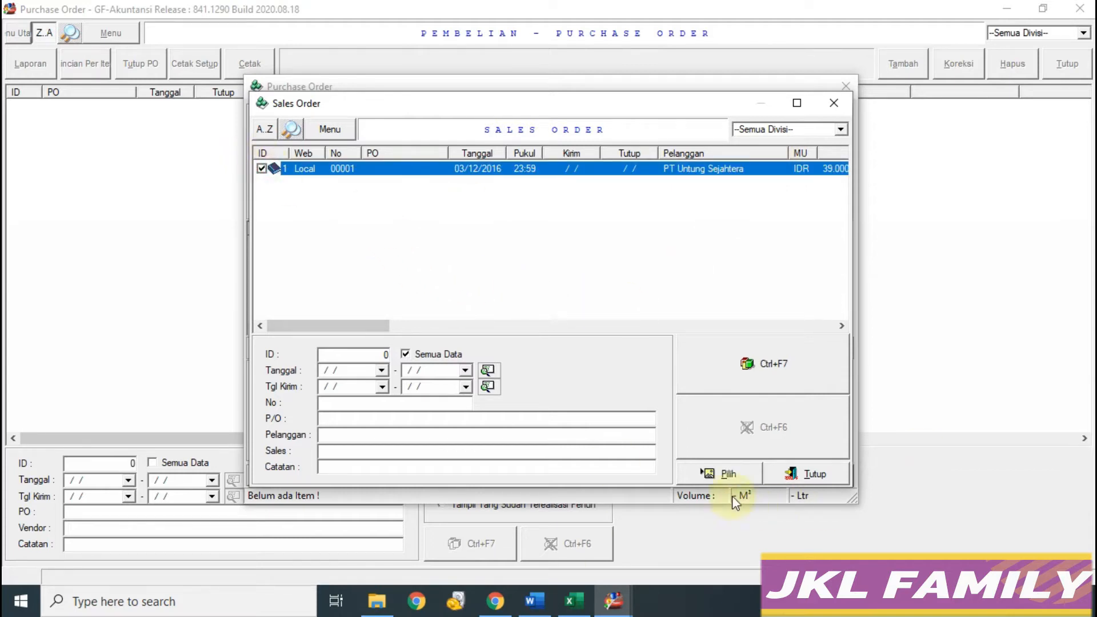
click(714, 473)
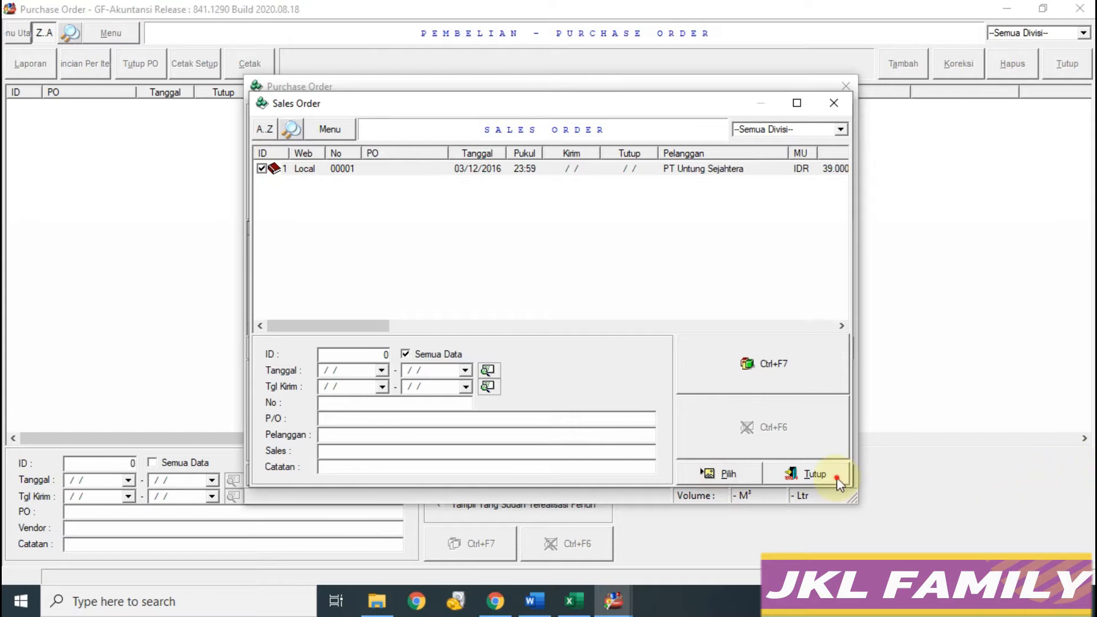
click(836, 478)
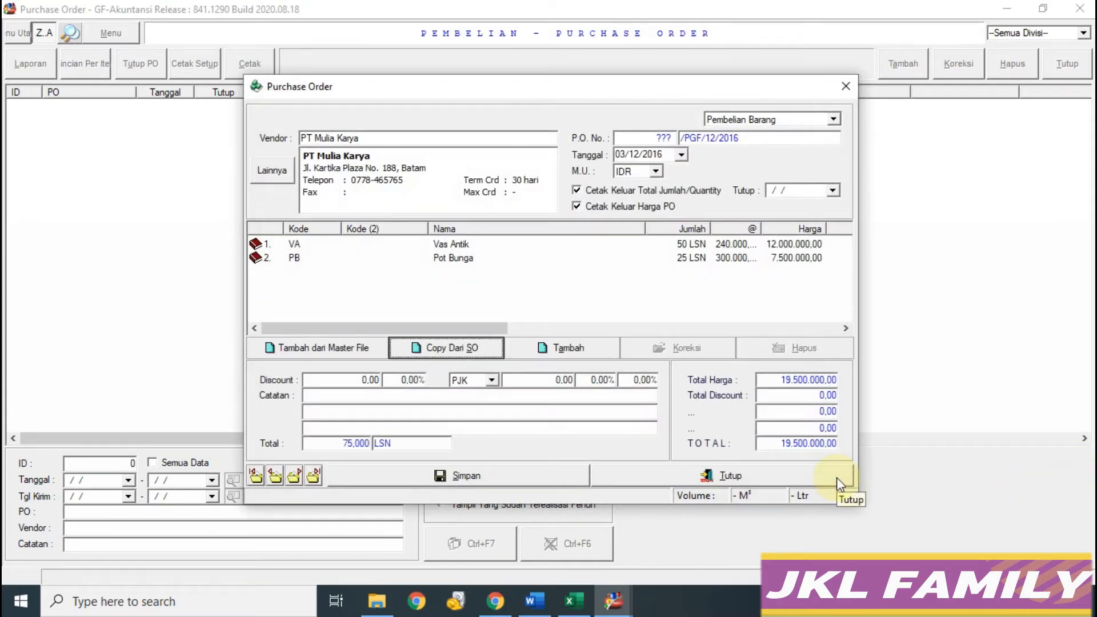
Step: Save PO 00001/PGF/12/2016 totalling 19.500.000 without printing and close the form
click(573, 600)
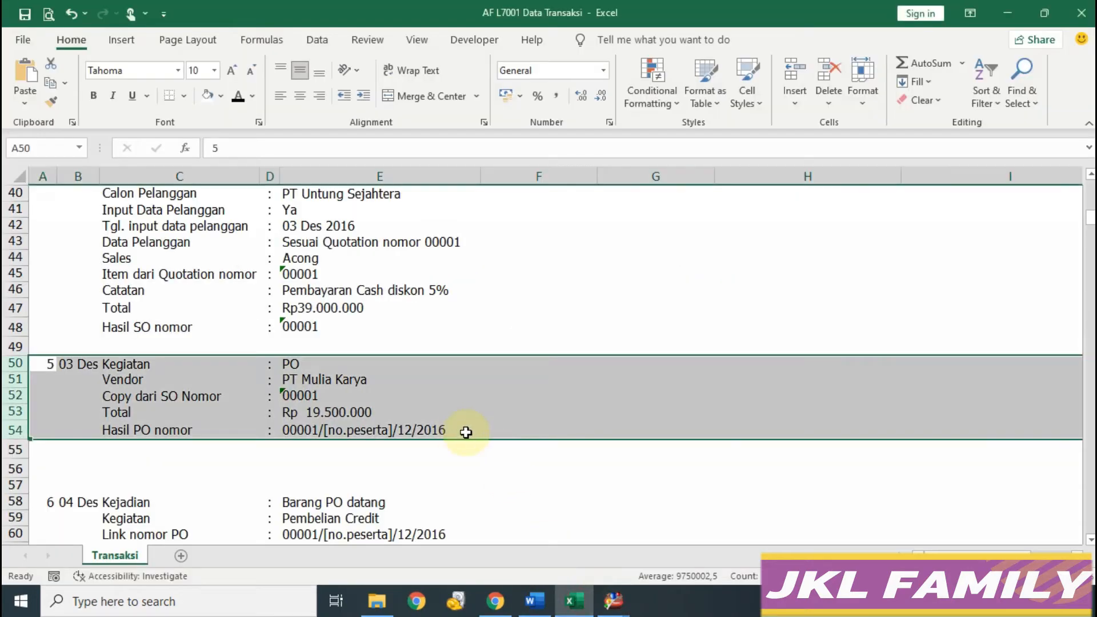
mouse_move(631, 607)
click(680, 569)
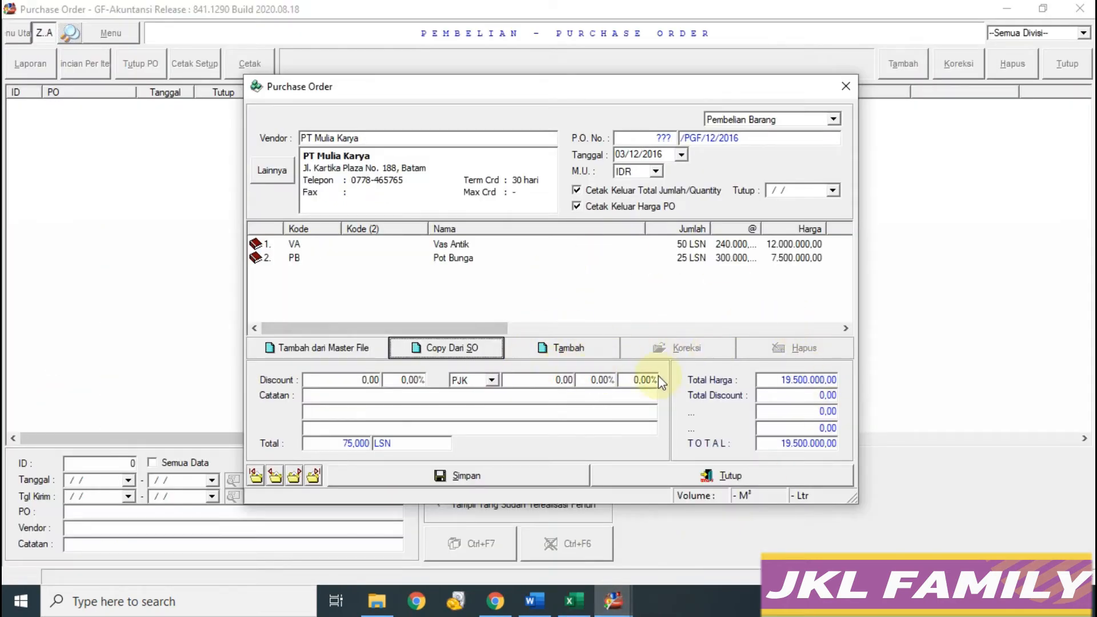
click(574, 601)
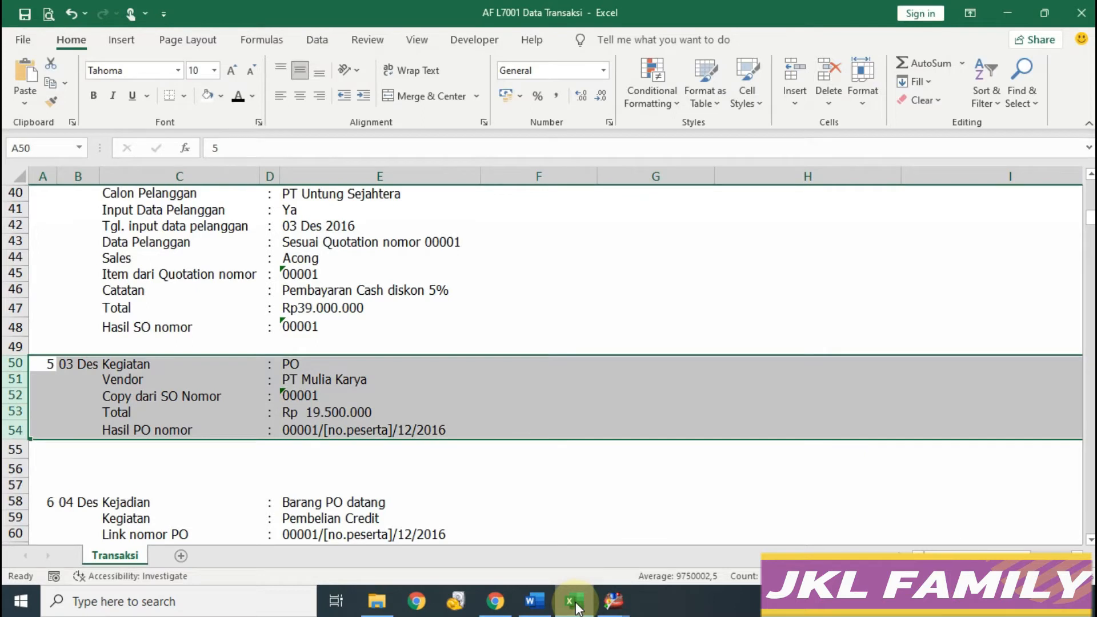
mouse_move(614, 603)
click(643, 558)
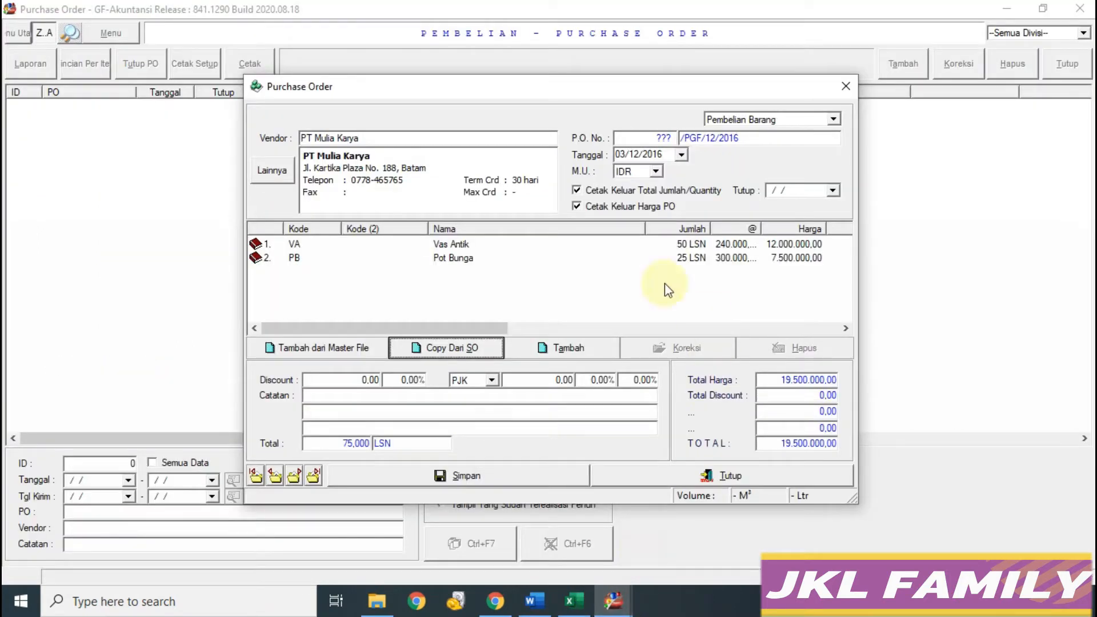
click(490, 477)
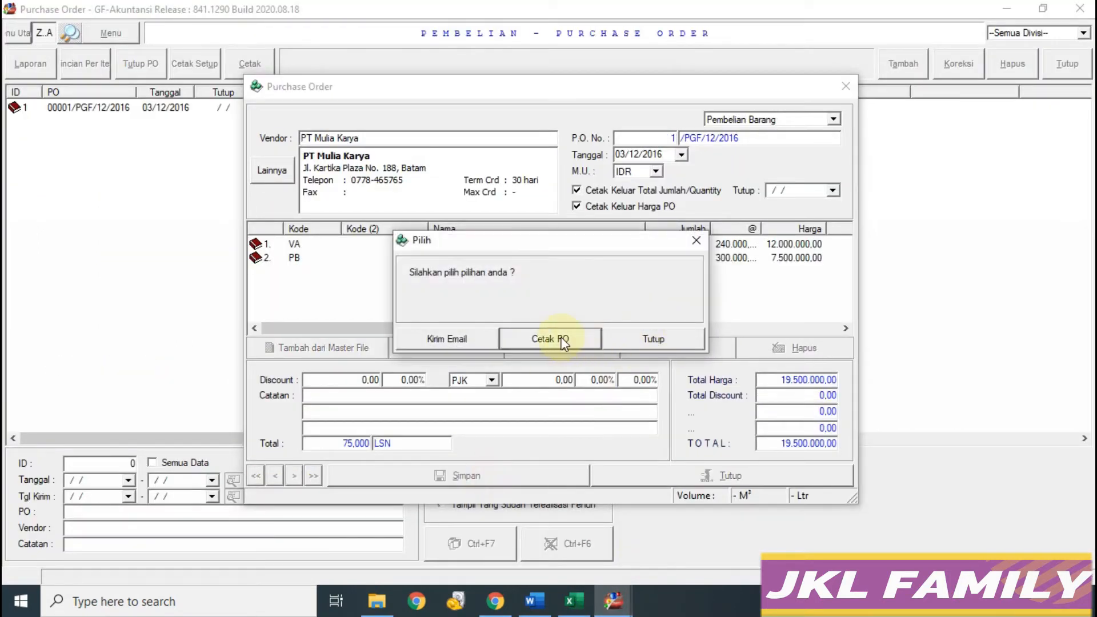
click(622, 340)
click(754, 479)
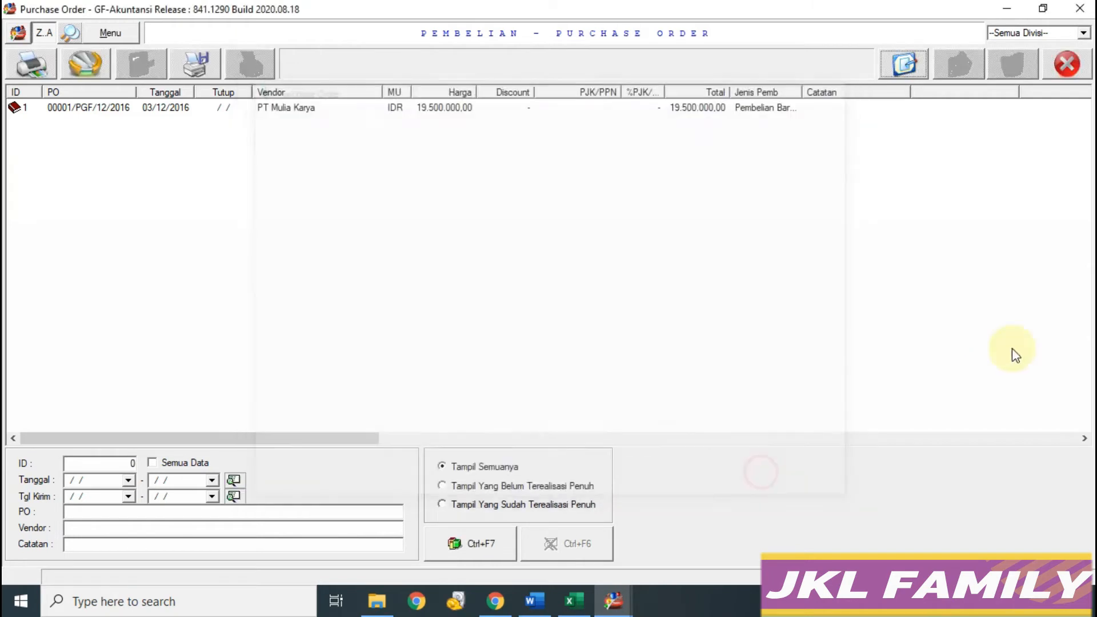
Step: Close the PO list and start a new entry from Menu Utama's Pembelian list
click(573, 601)
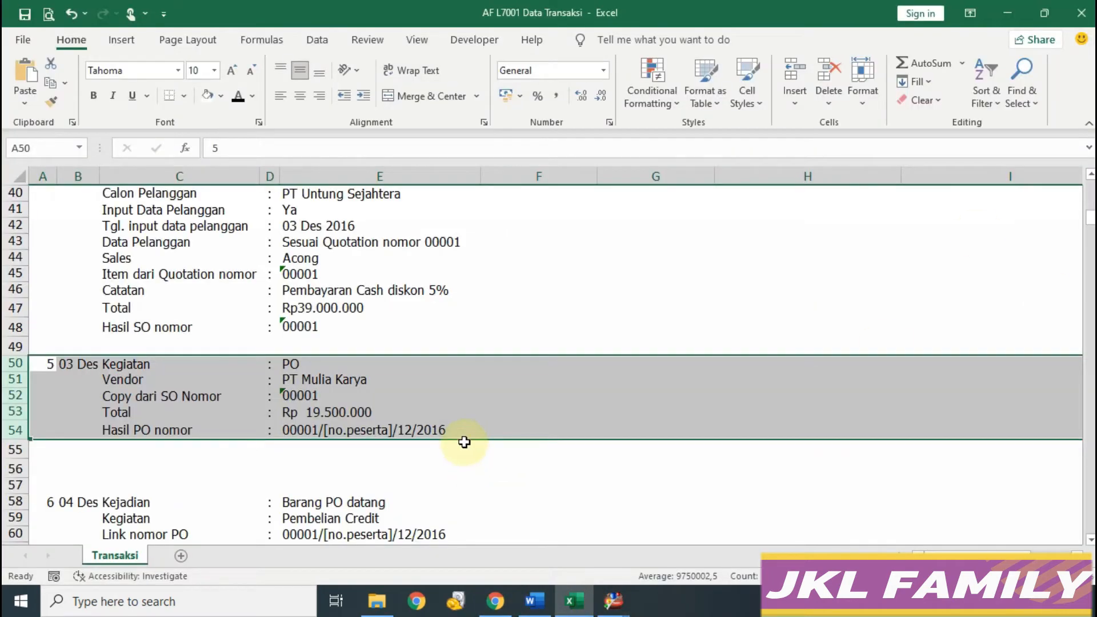
scroll(464, 442, down, 3)
scroll(464, 441, down, 1)
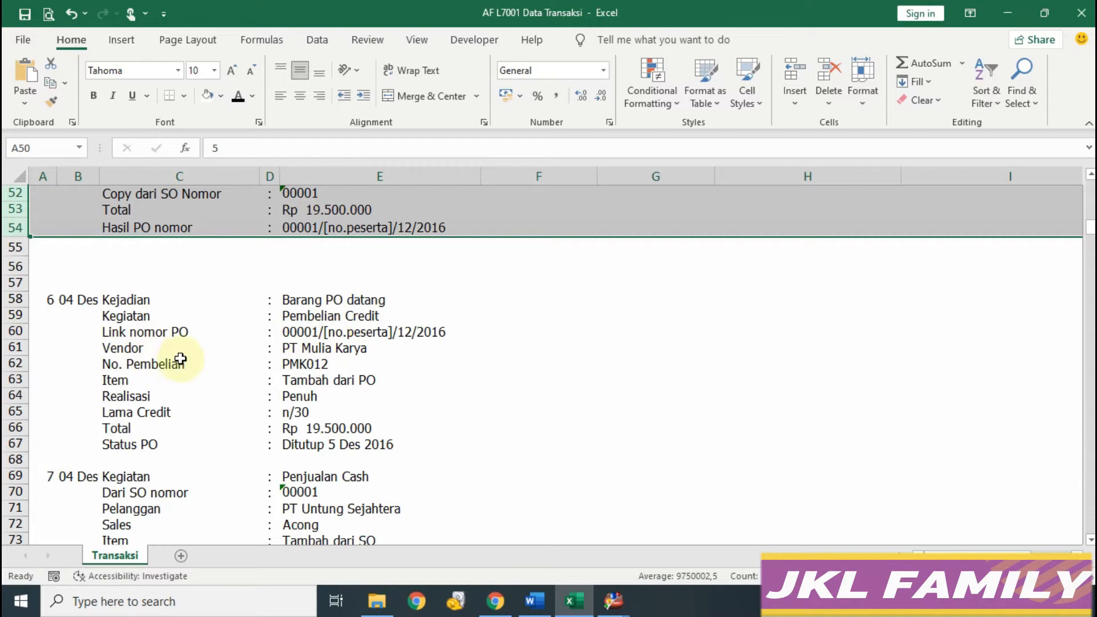
mouse_move(614, 607)
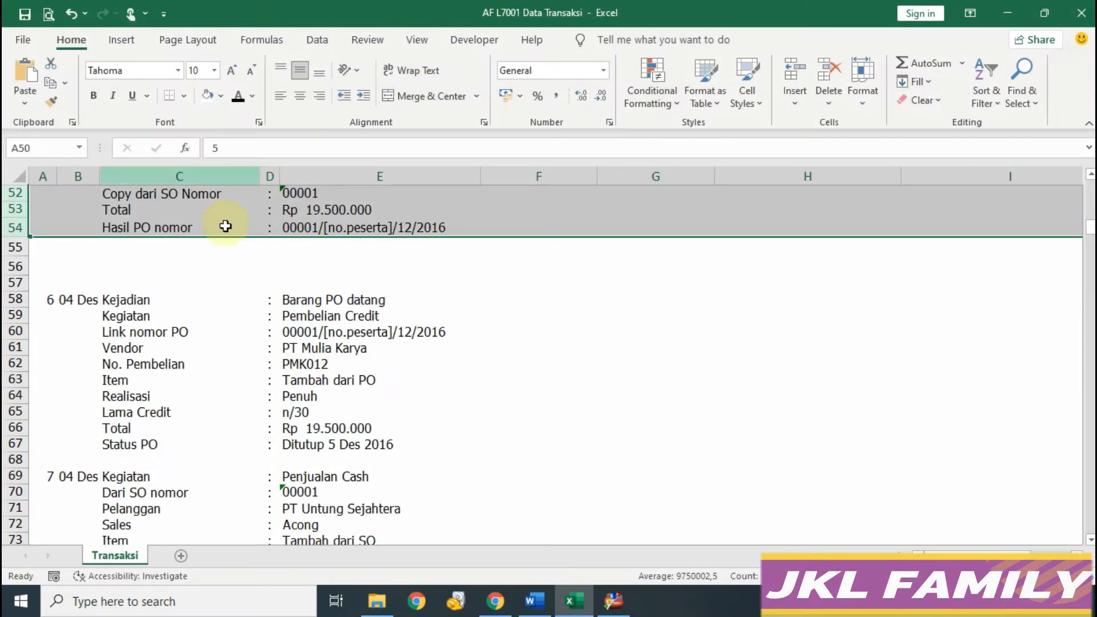
click(613, 600)
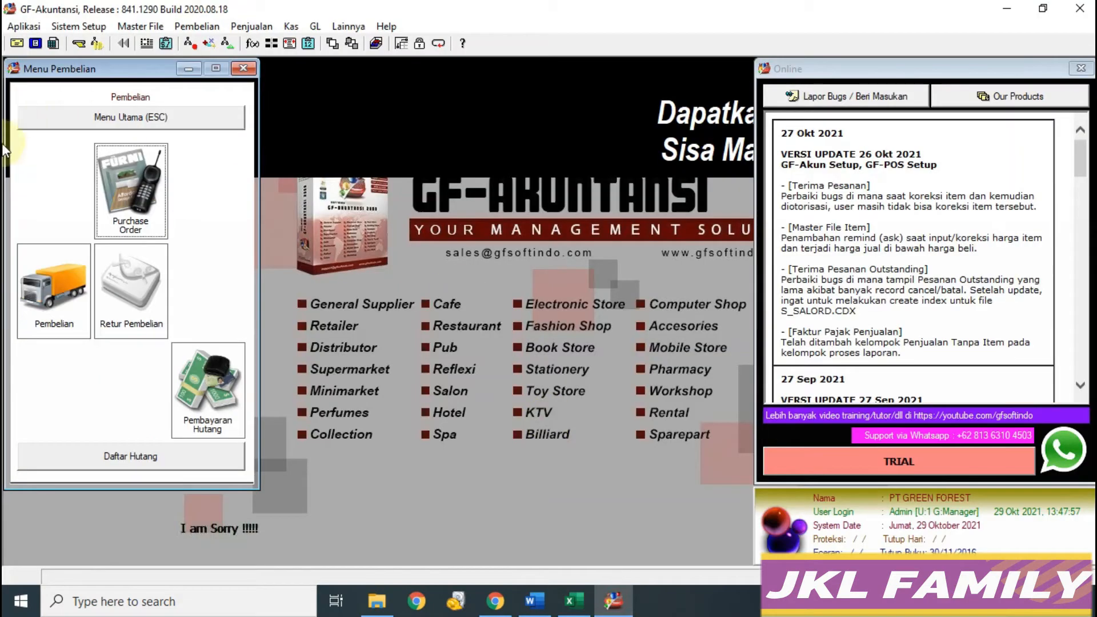
click(109, 122)
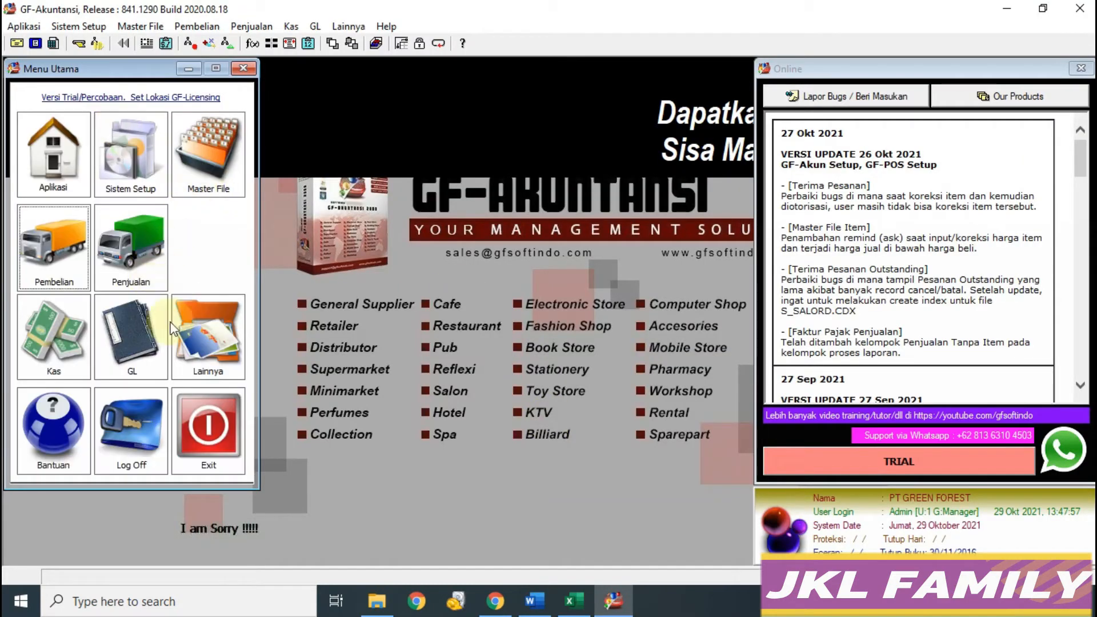
click(74, 301)
click(74, 300)
click(879, 64)
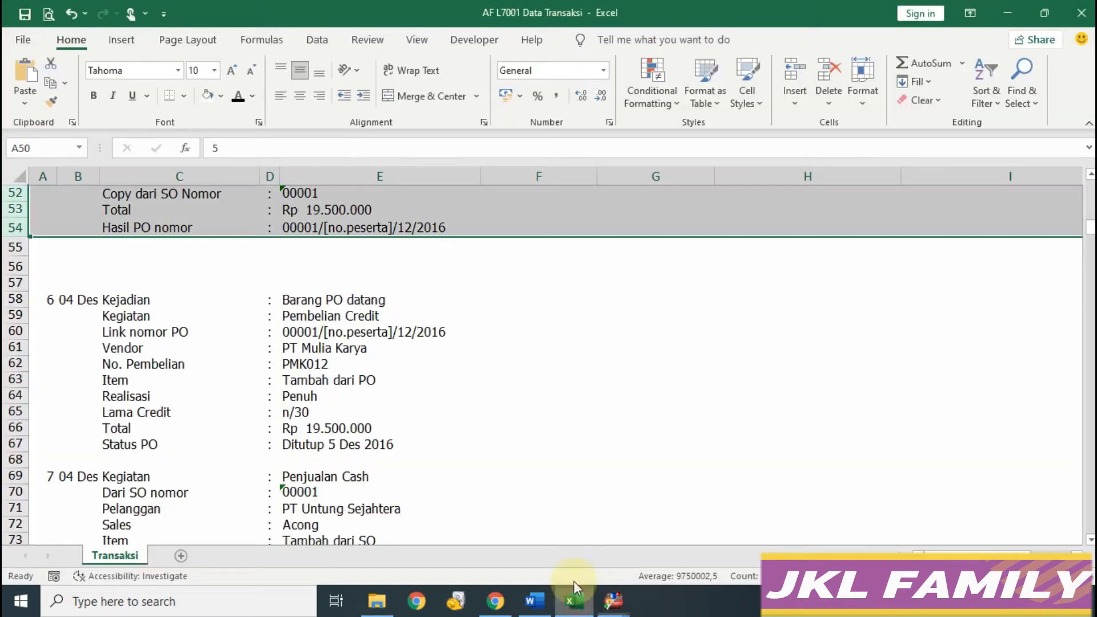
Step: Choose PT Mulia Karya as the purchase's vendor
click(573, 600)
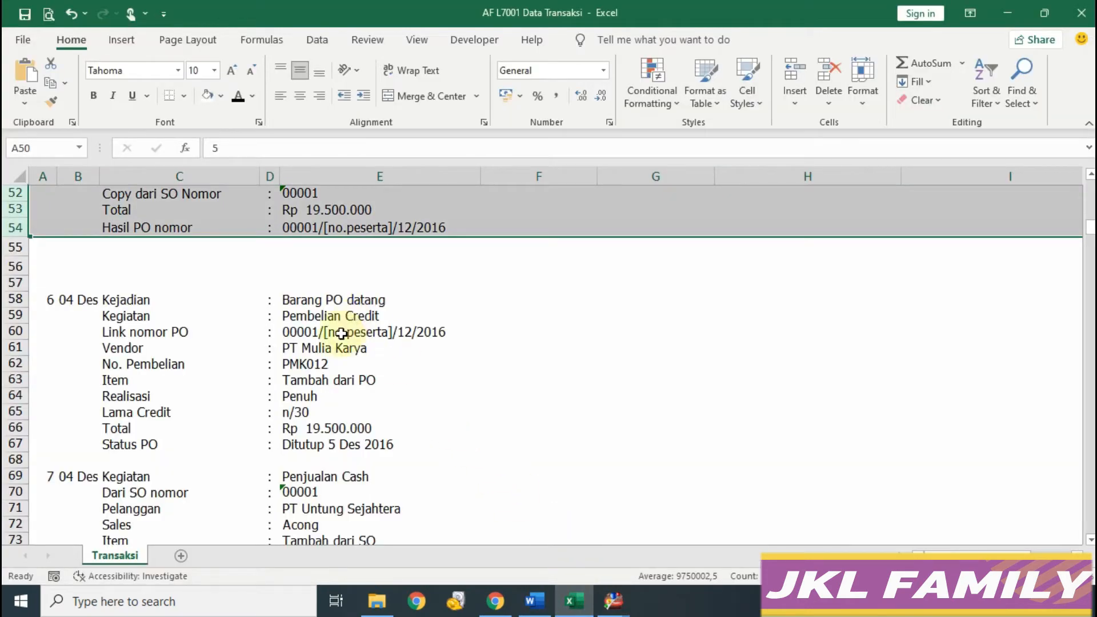
mouse_move(614, 597)
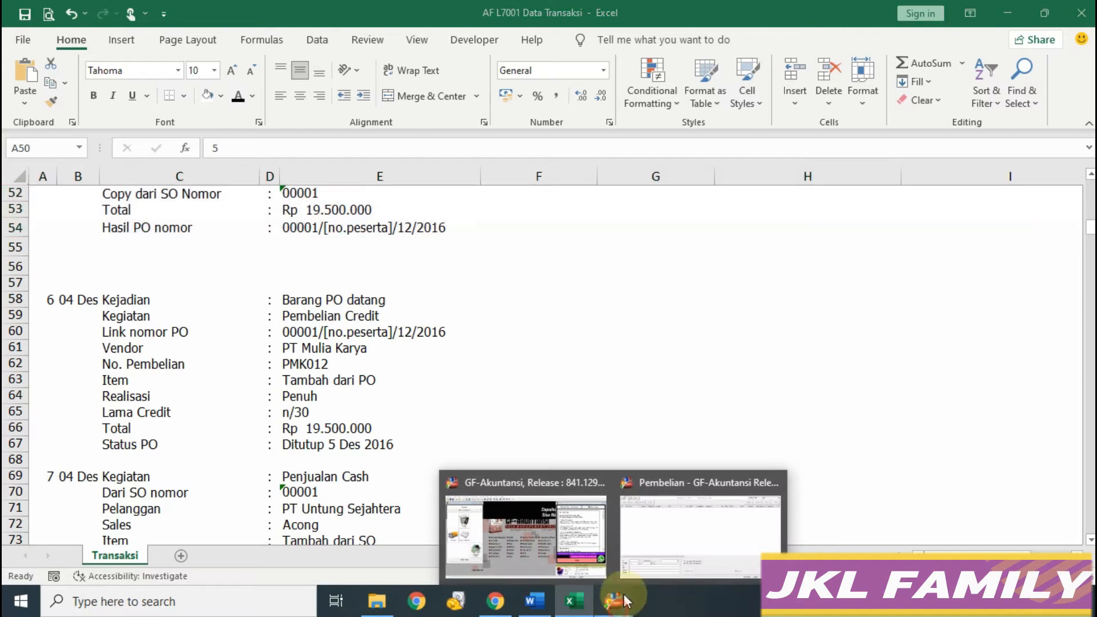
click(671, 550)
text(P)
key(Down)
key(Return)
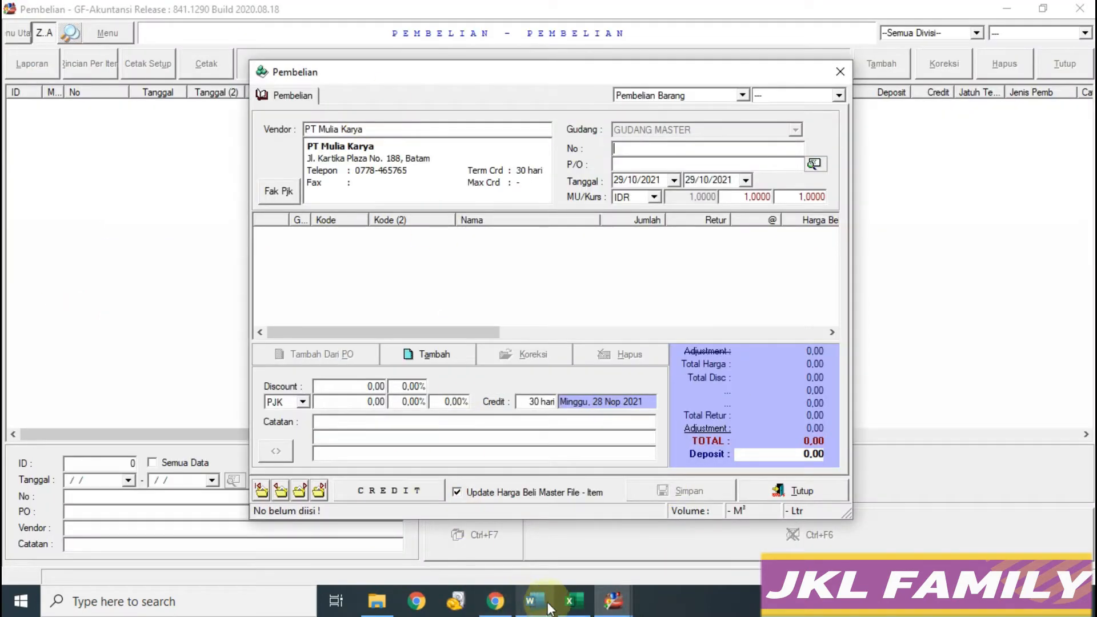
Step: Copy PMK012 from the workbook into the purchase number
click(570, 599)
click(311, 380)
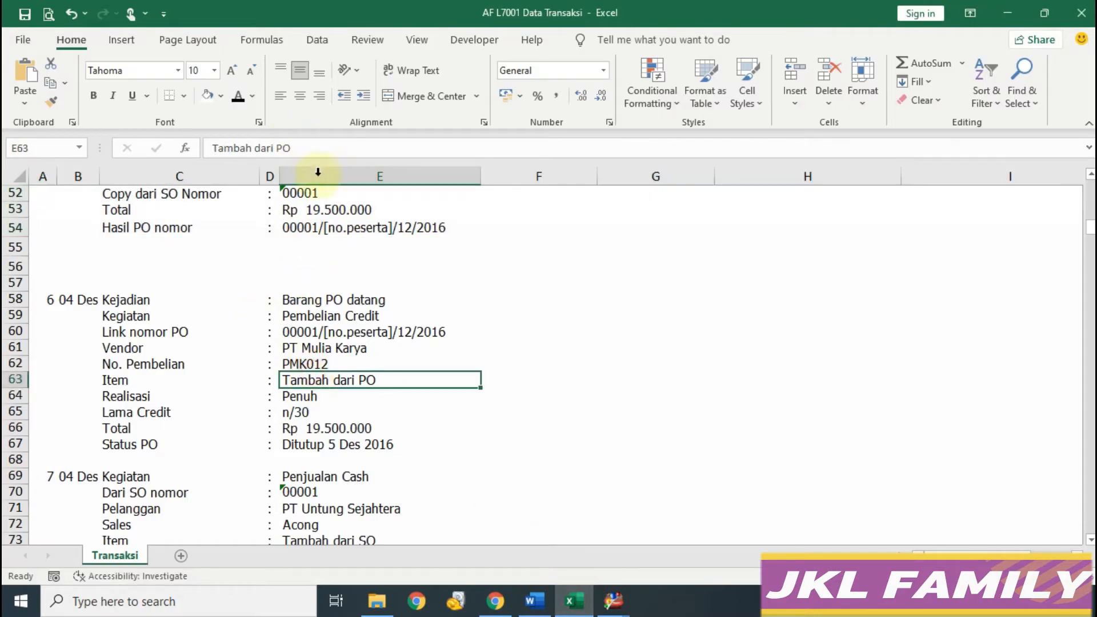
click(322, 366)
drag(297, 148, 152, 143)
key(ctrl+c)
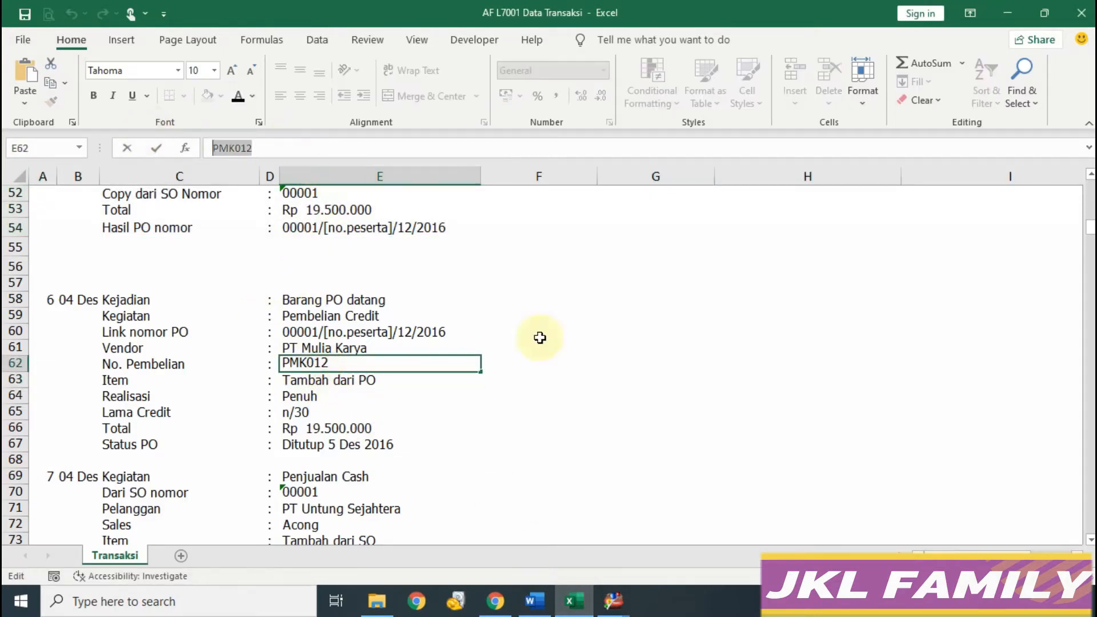
click(613, 600)
key(ctrl+v)
key(Return)
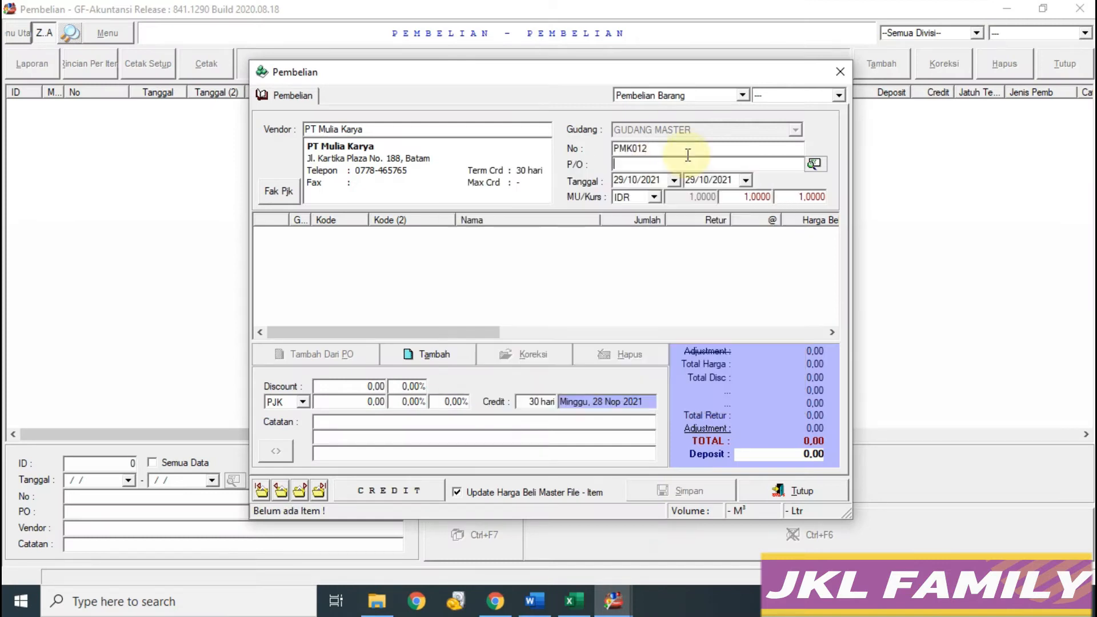
Step: Link PO 00001/PGF/12/2016 and set the purchase date to 04/12/2016
click(813, 165)
click(501, 438)
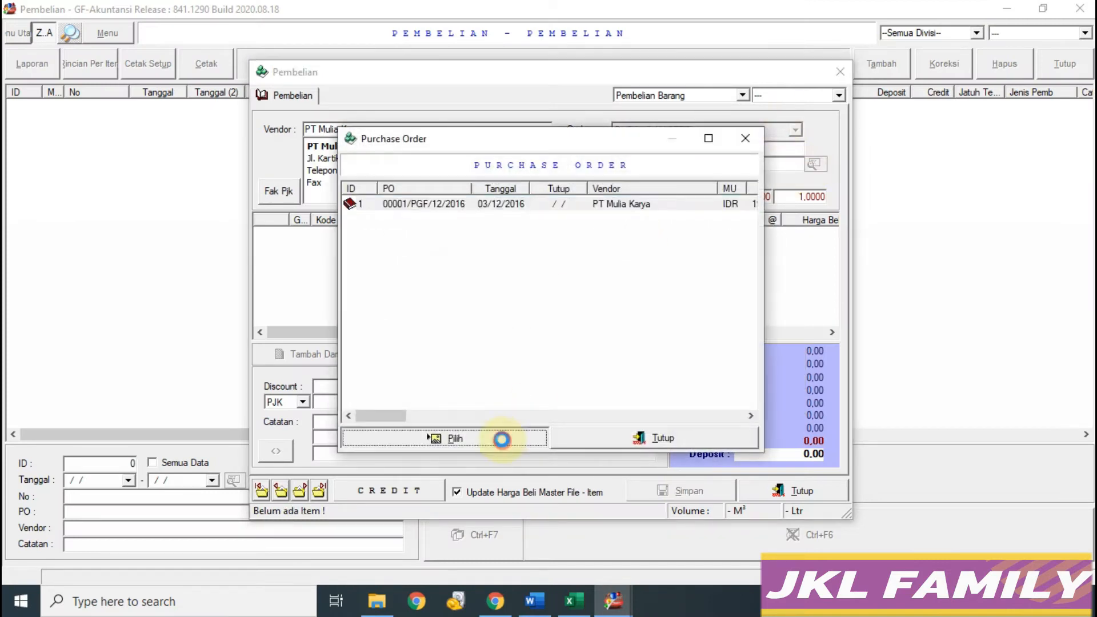
click(569, 603)
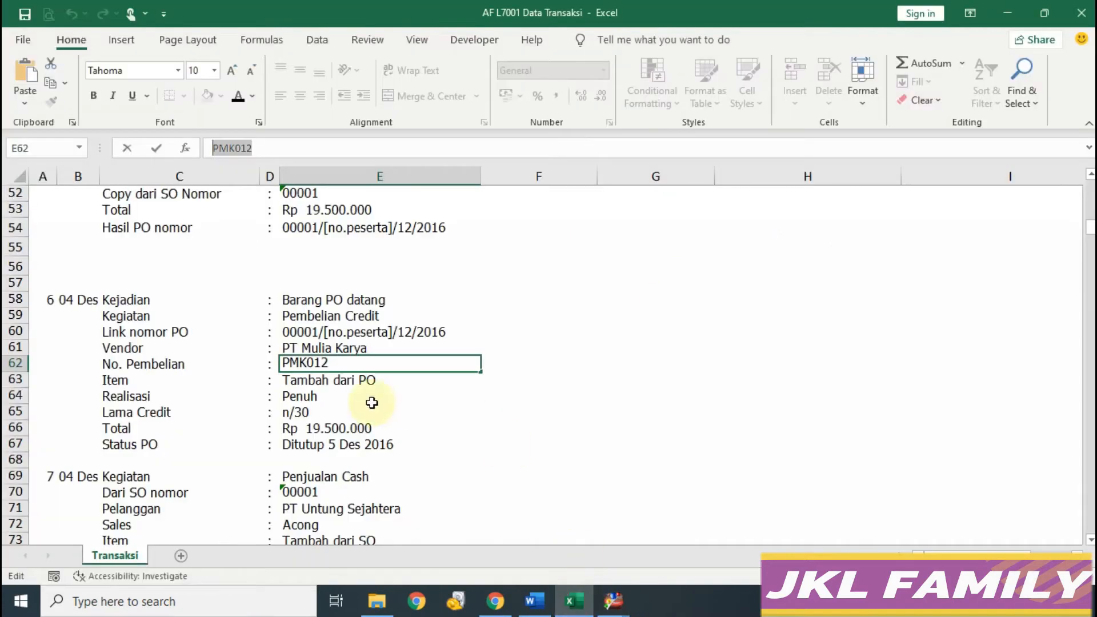
click(619, 605)
click(683, 559)
click(634, 180)
text(0 / /)
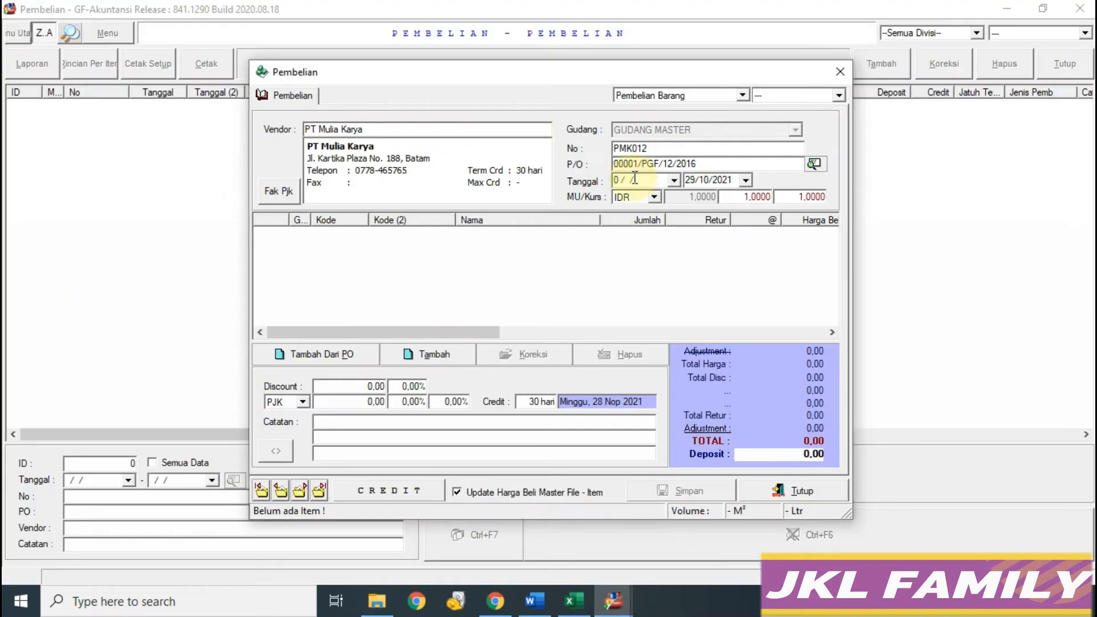
key(Tab)
key(Tab)
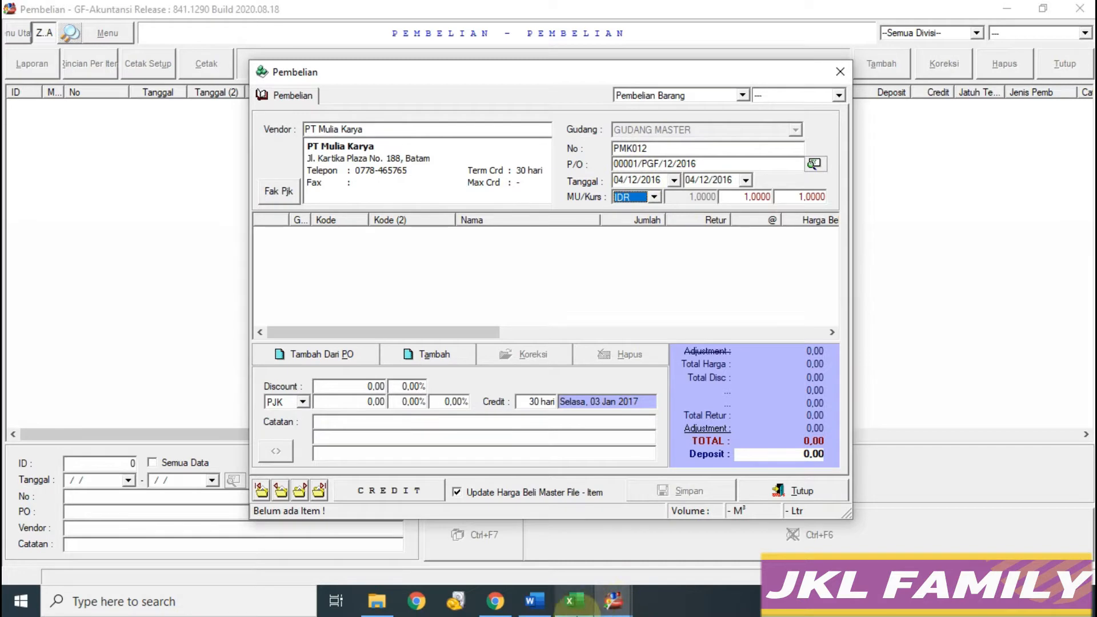
click(574, 601)
click(613, 601)
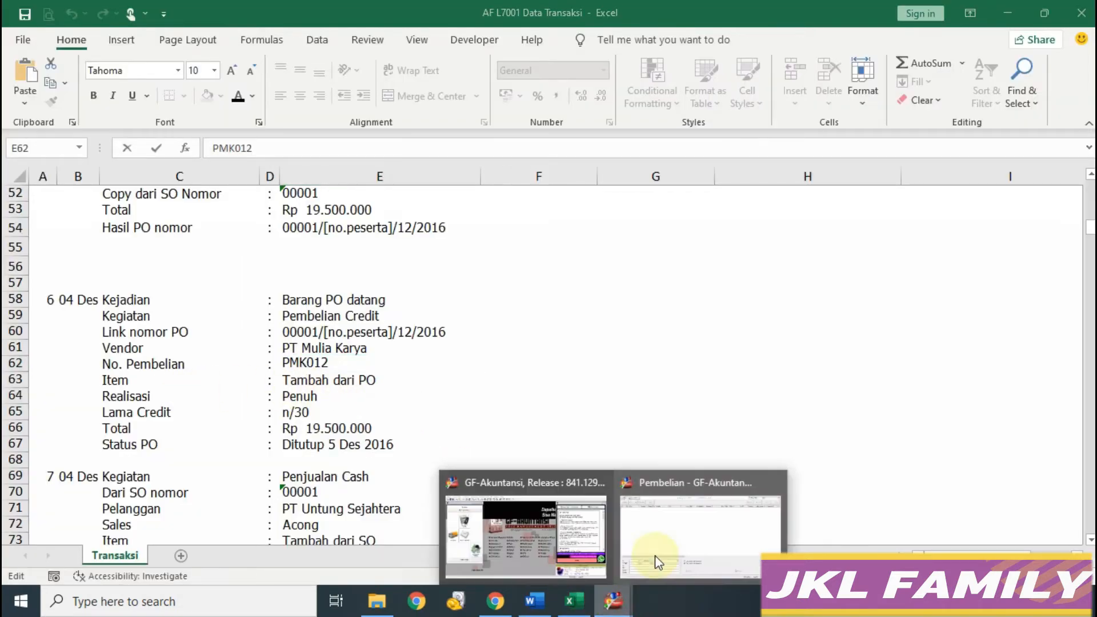
click(654, 559)
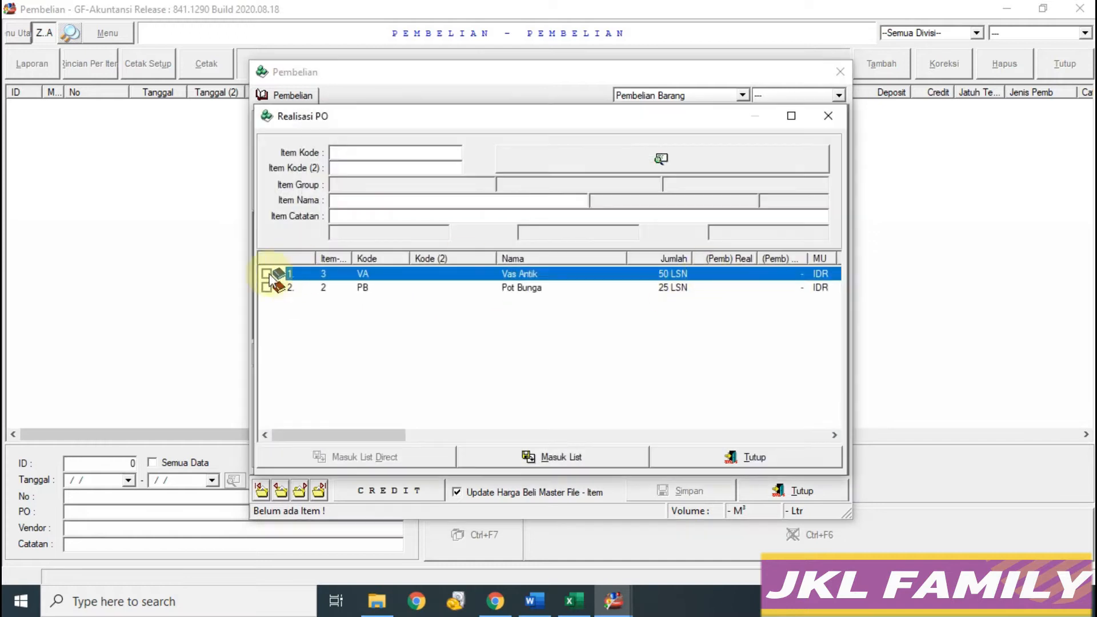
Step: Tick Vas Antik and Pot Bunga in the PO realisation and add them to the purchase
click(266, 274)
click(266, 288)
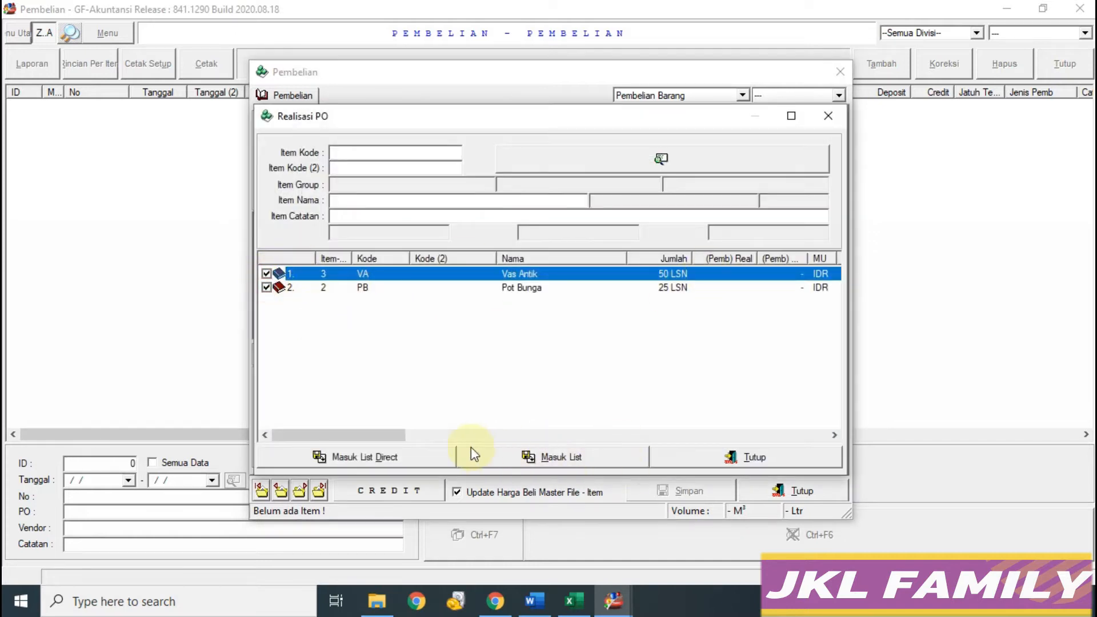
click(573, 601)
click(300, 400)
mouse_move(613, 600)
click(681, 549)
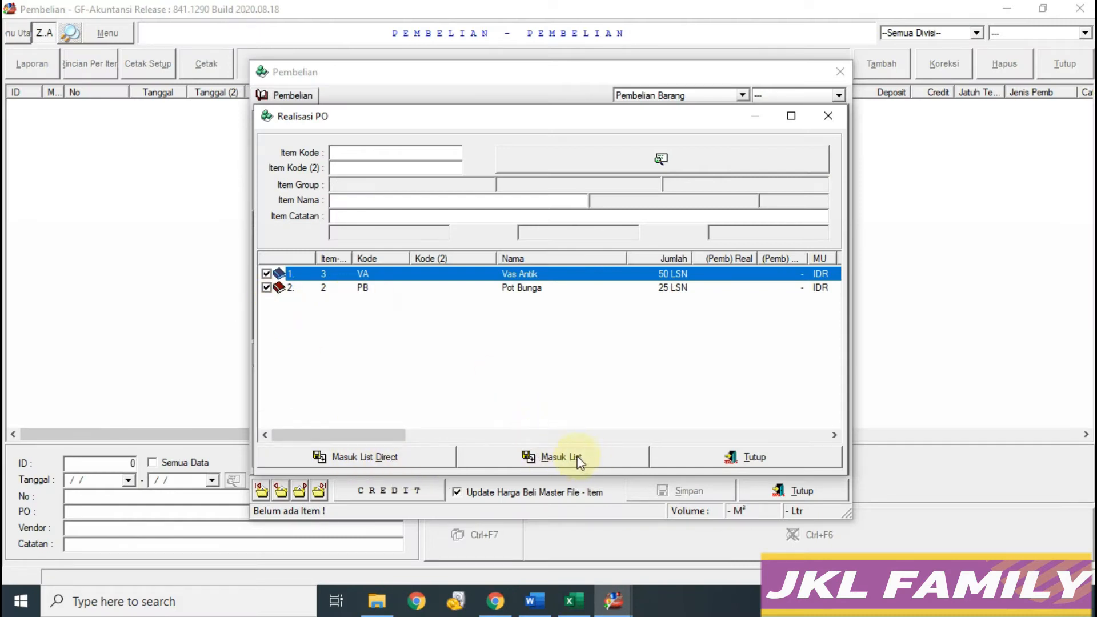
click(362, 457)
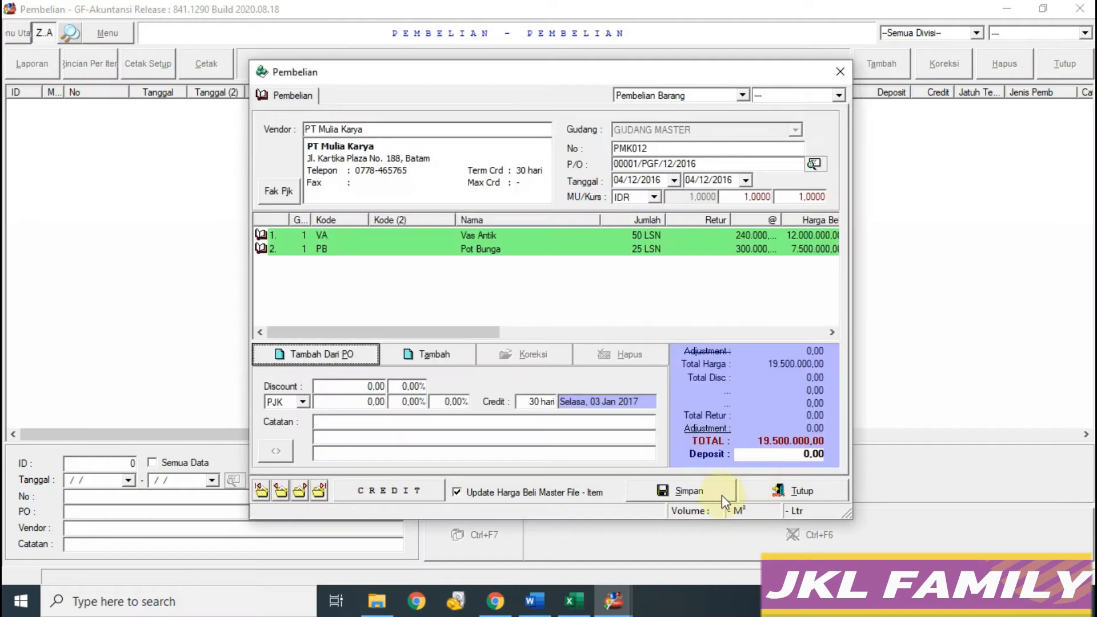
click(572, 601)
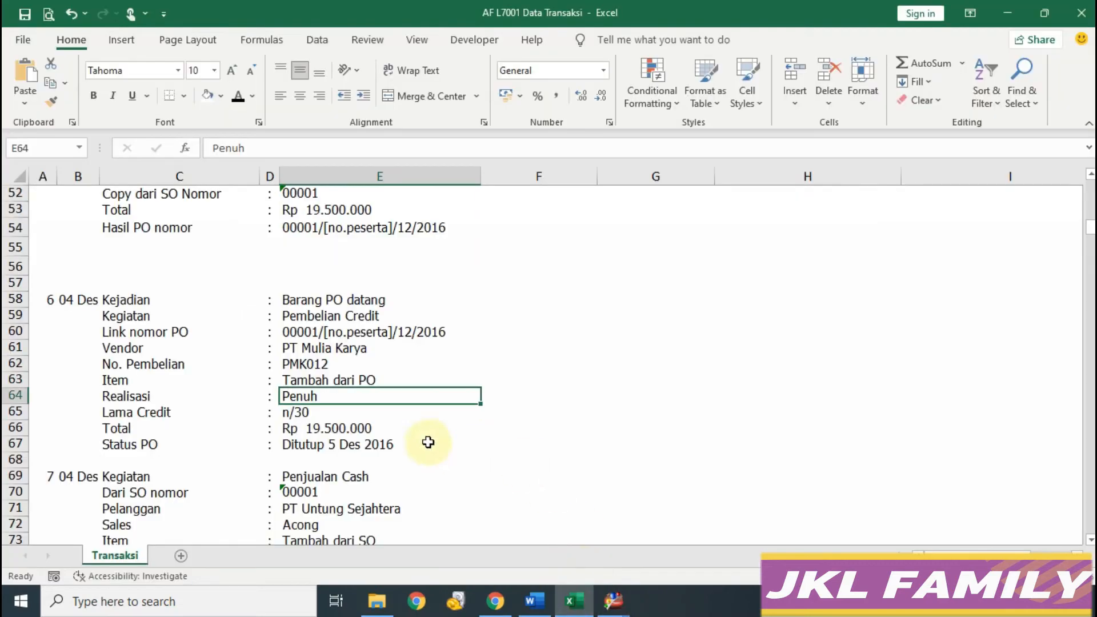
mouse_move(613, 600)
click(677, 548)
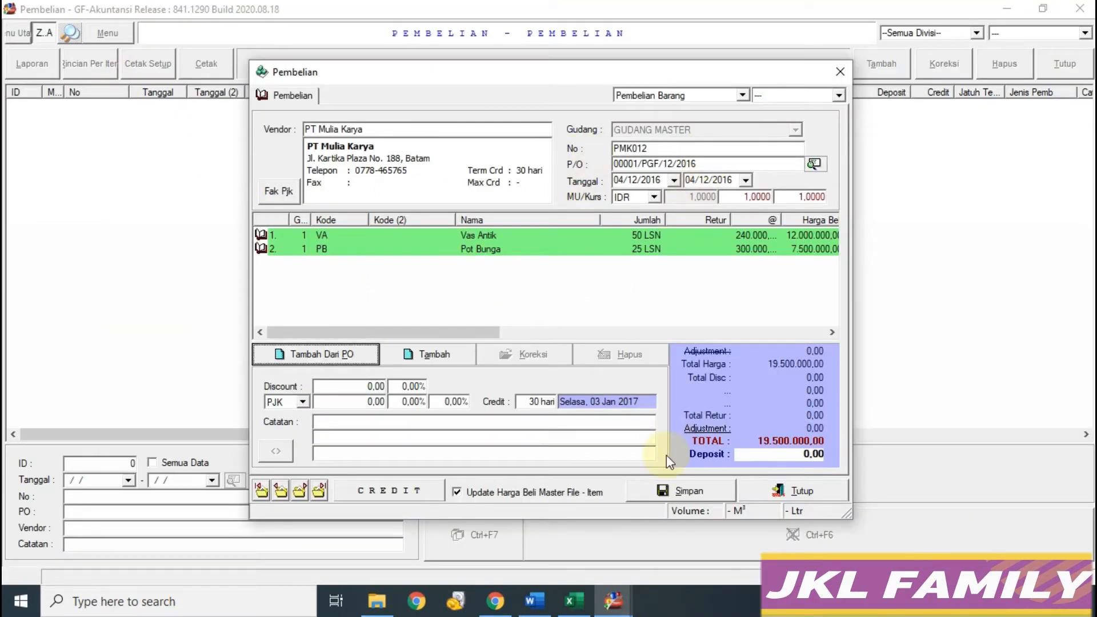
Step: Save the credit purchase without printing and close the entry form
click(572, 601)
mouse_move(614, 600)
click(675, 553)
click(673, 489)
click(650, 351)
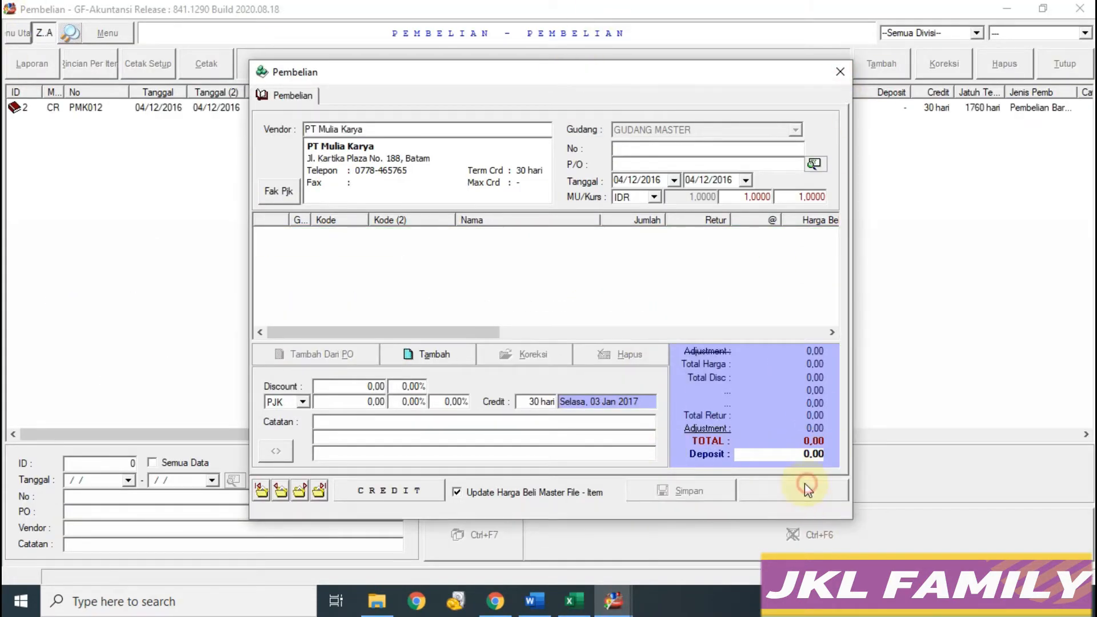
click(803, 488)
mouse_move(613, 598)
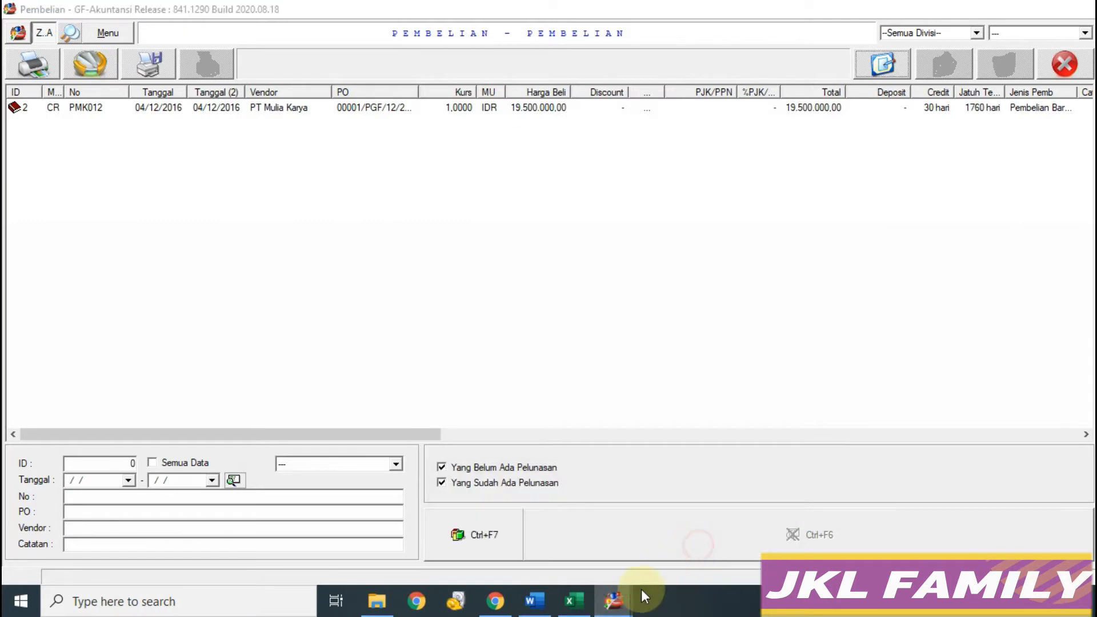
click(572, 601)
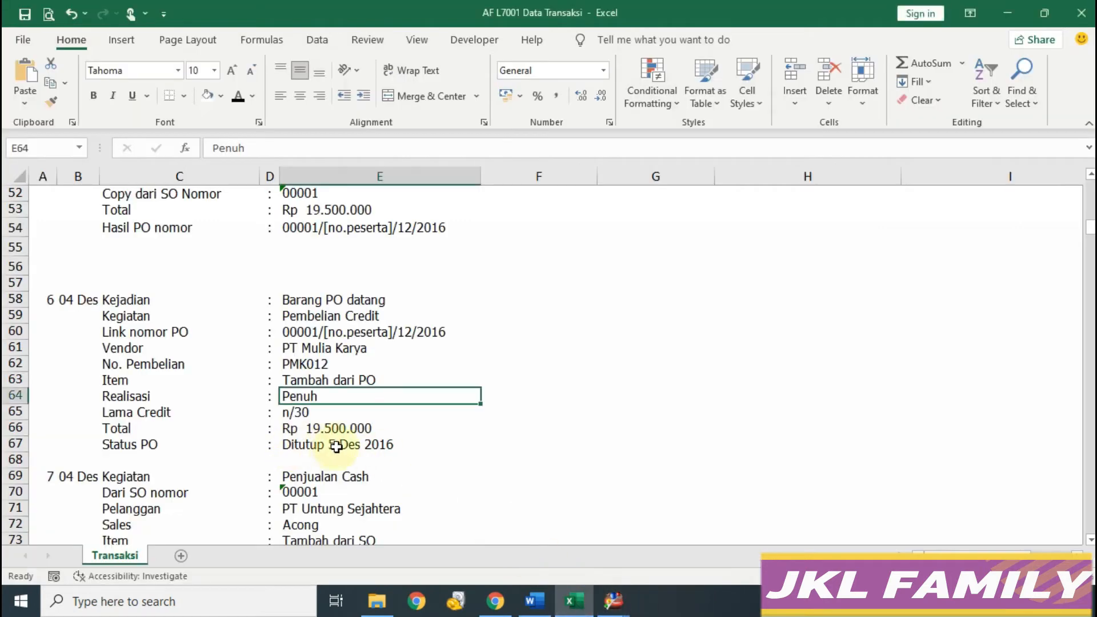
Step: Open the Purchase Order list with all data and start closing PO 00001/PGF/12/2016
mouse_move(613, 602)
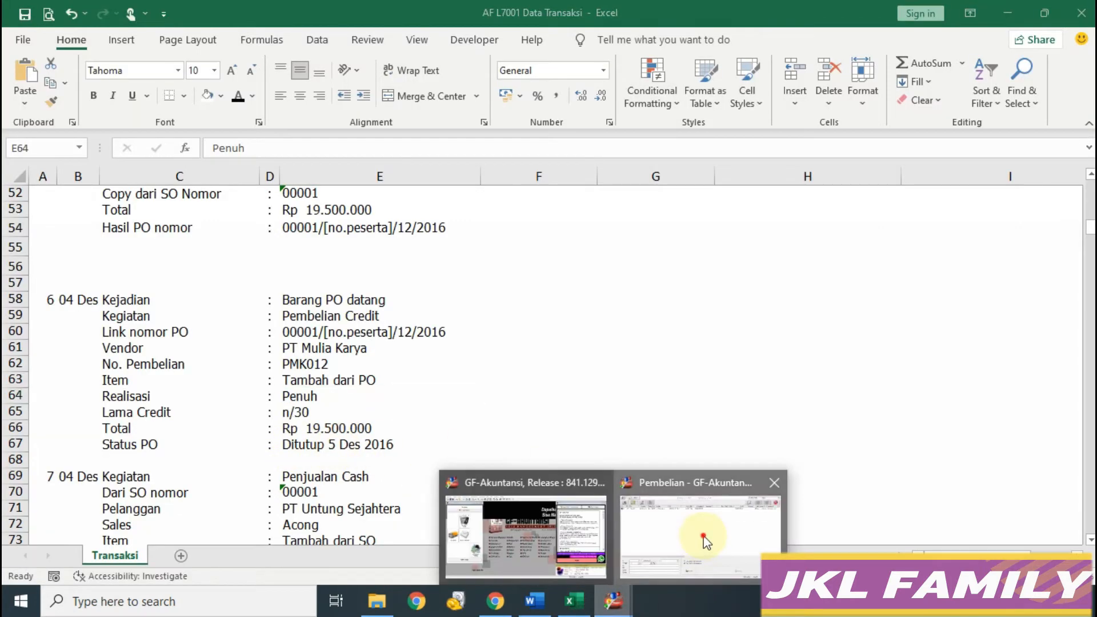
click(703, 534)
click(1070, 69)
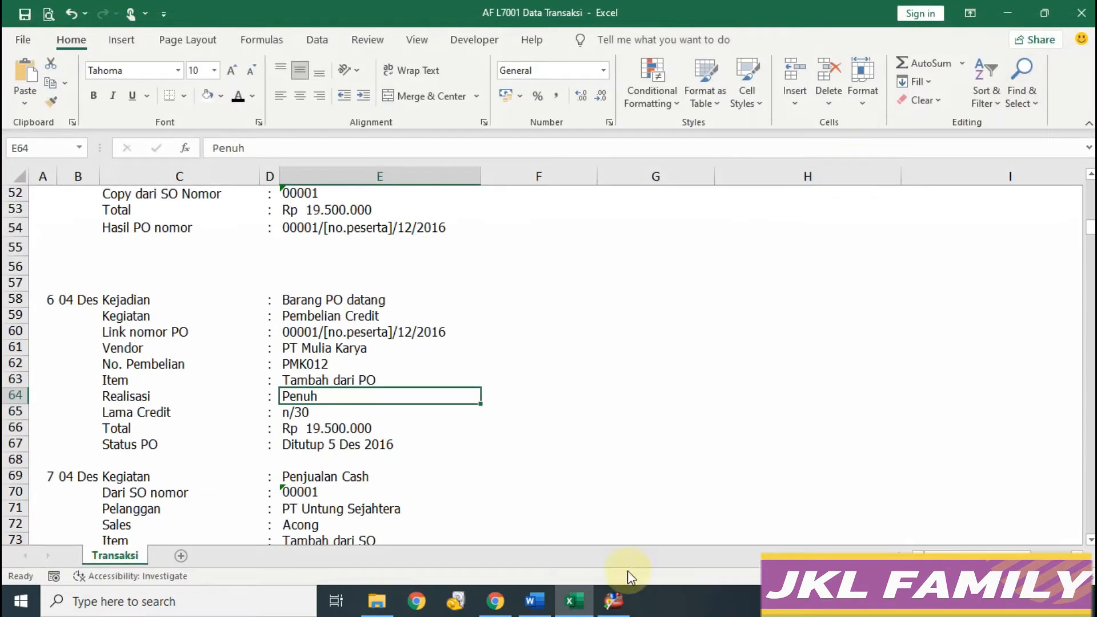
click(613, 601)
click(122, 191)
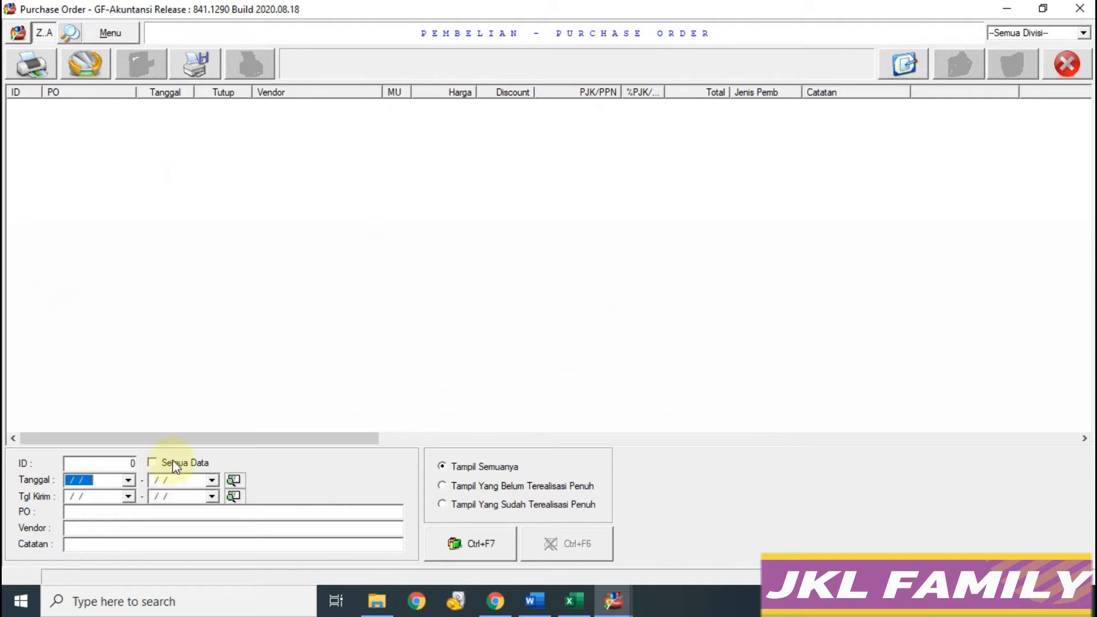
click(174, 466)
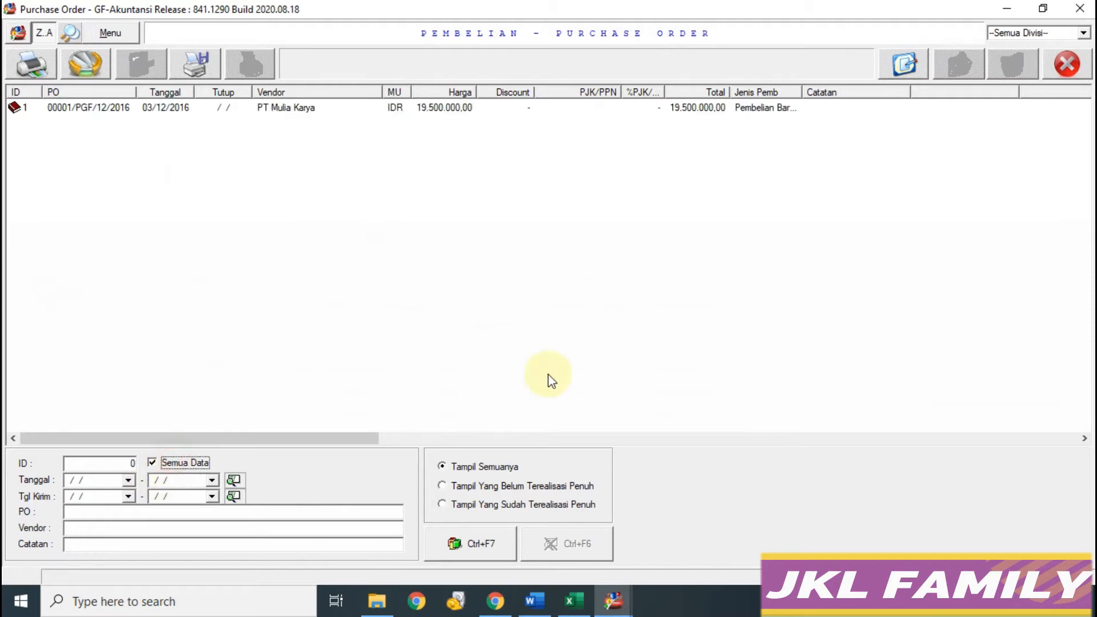
click(288, 110)
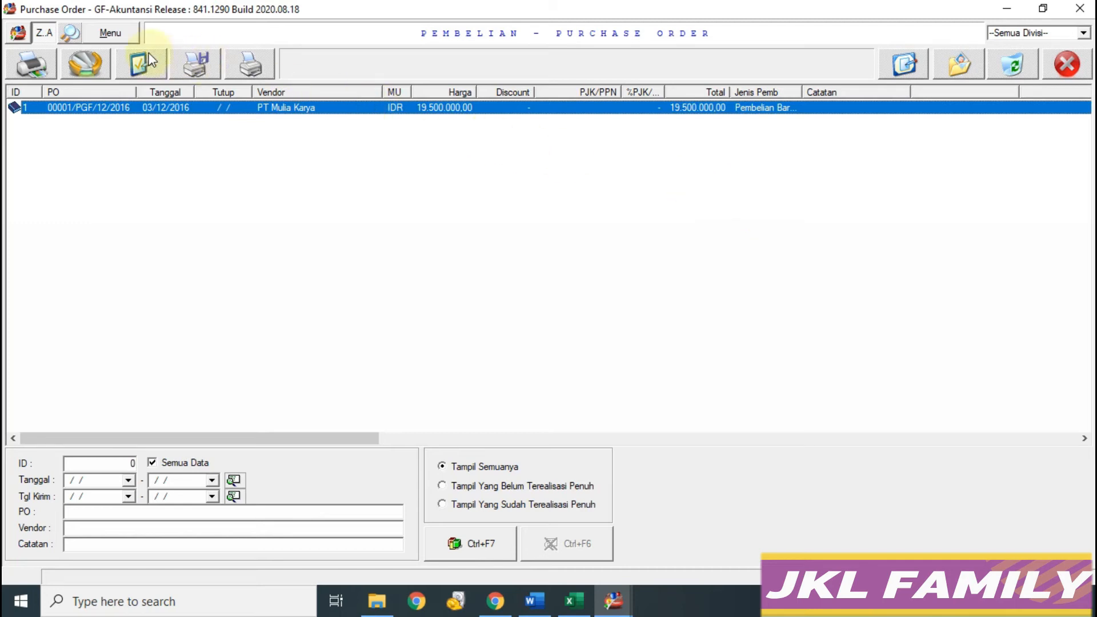
click(138, 67)
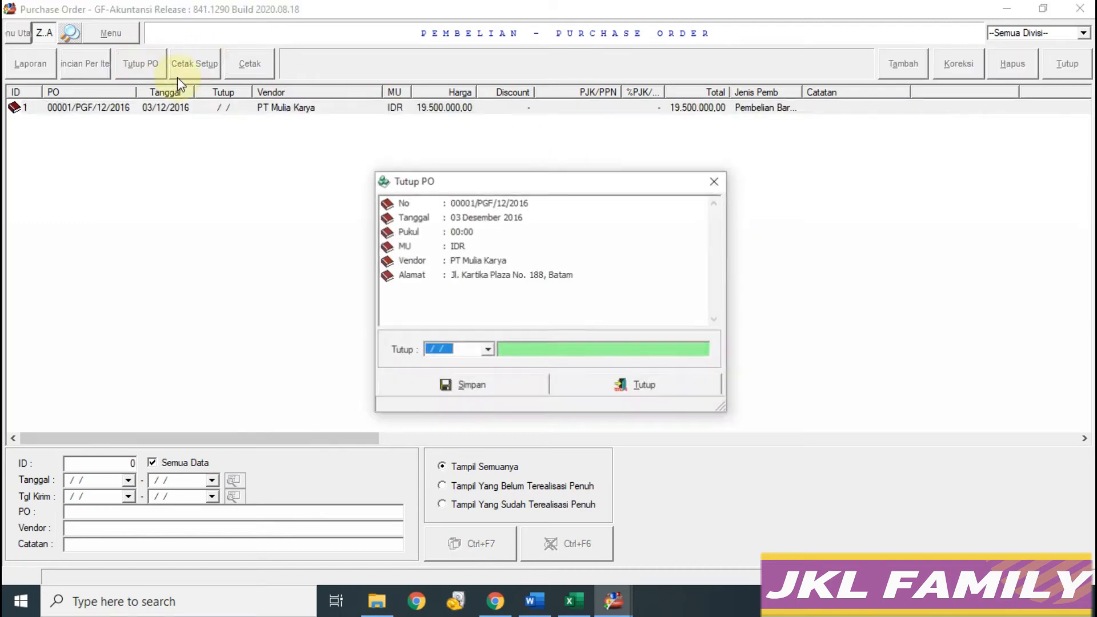
Step: Close the PO as of 05/12/2016, save, and exit the order list
click(576, 606)
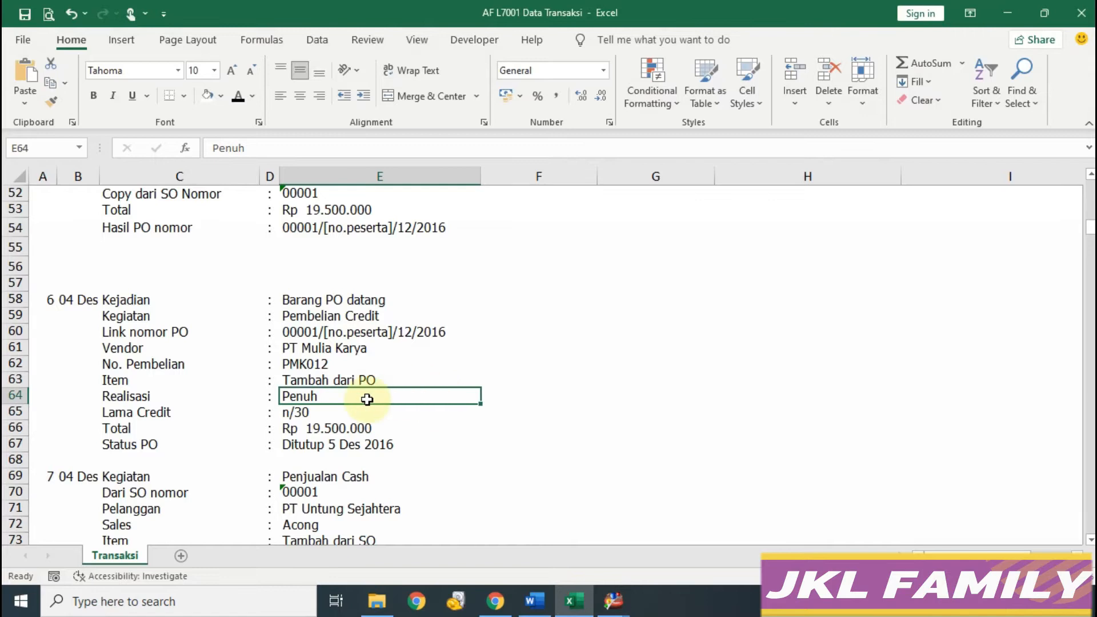
mouse_move(613, 601)
click(658, 553)
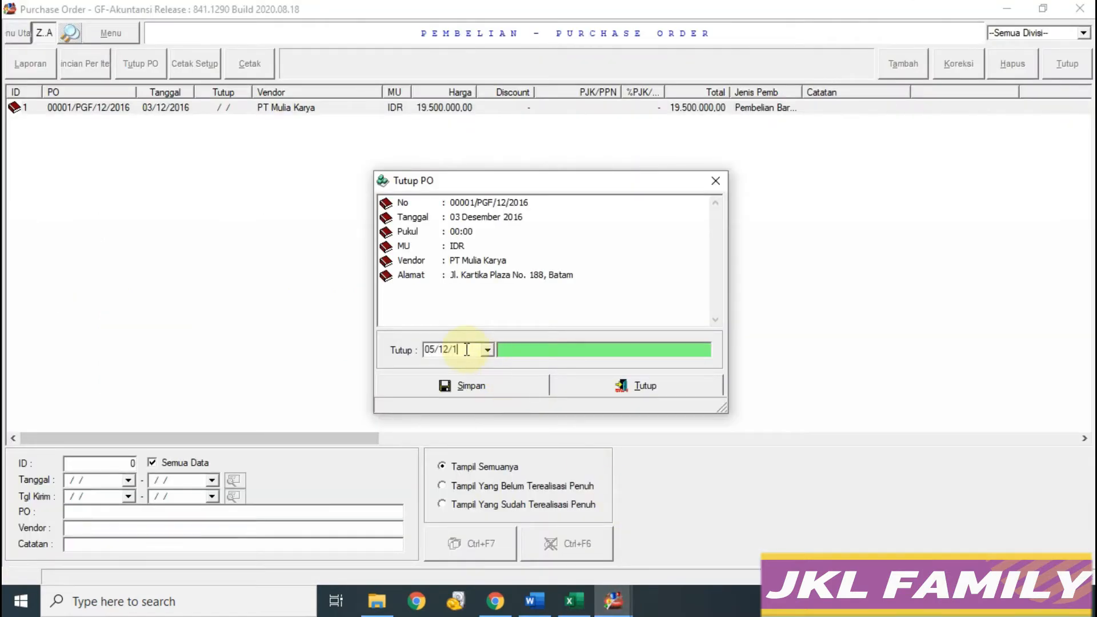
key(Tab)
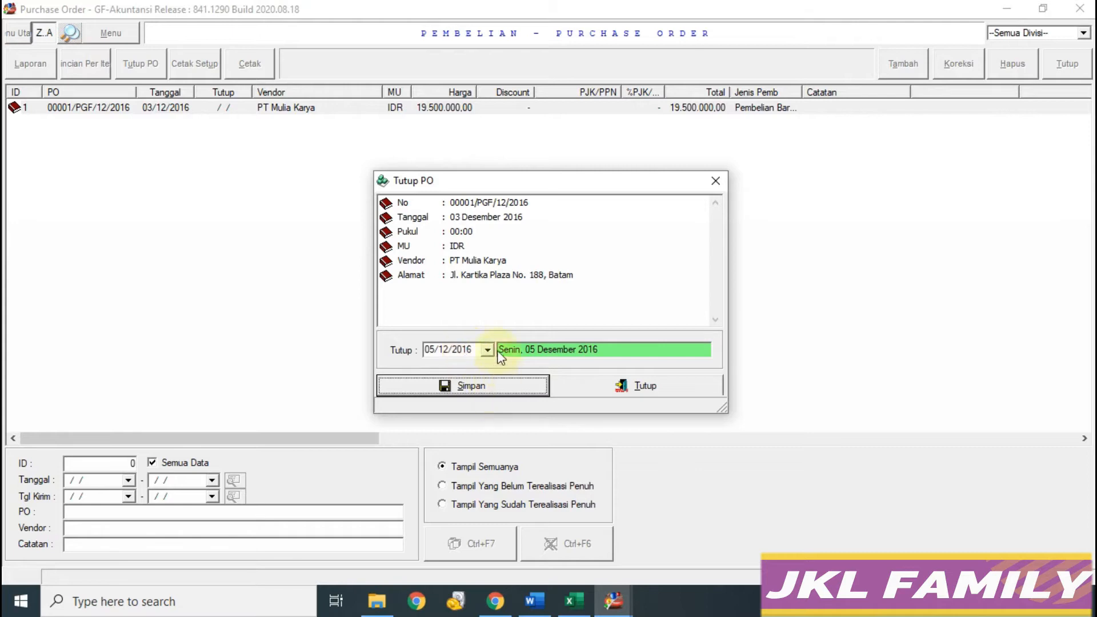
click(501, 385)
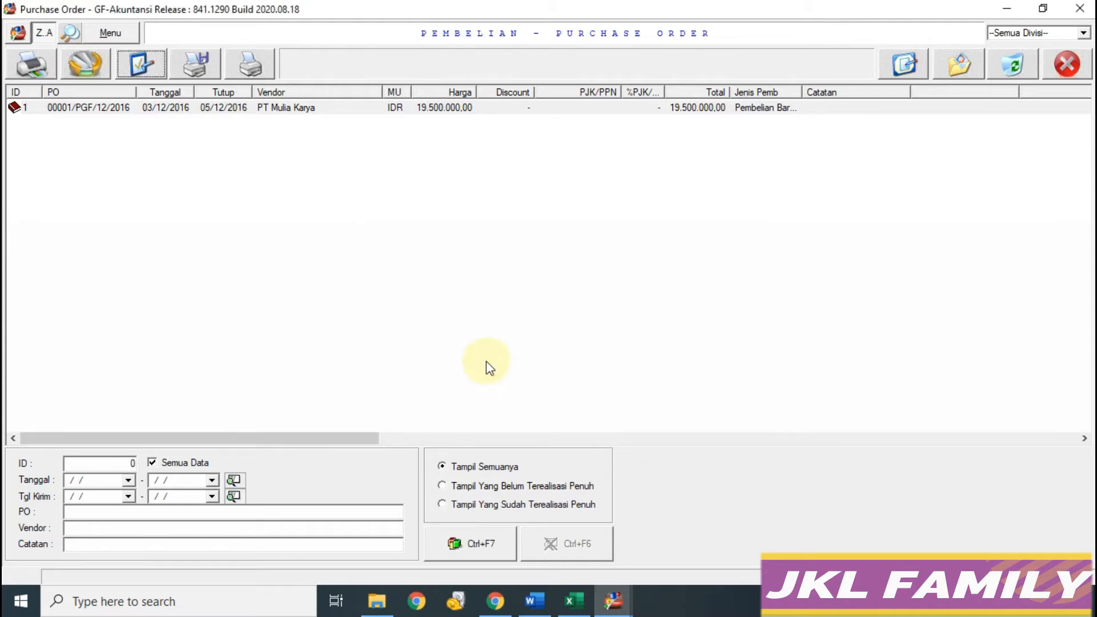
click(258, 165)
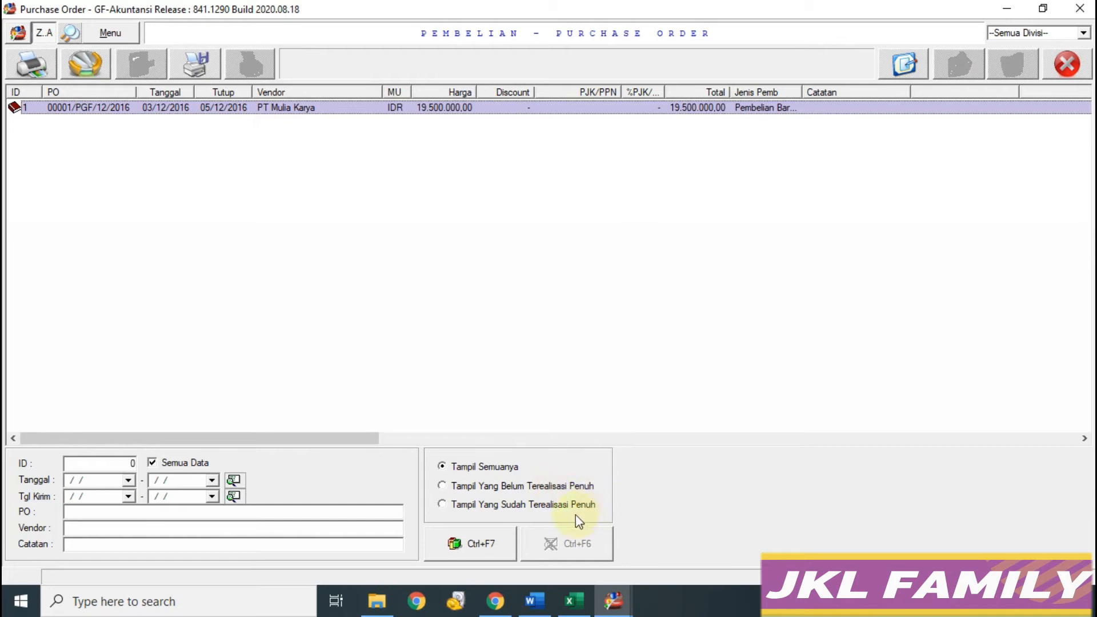
click(1068, 64)
click(579, 599)
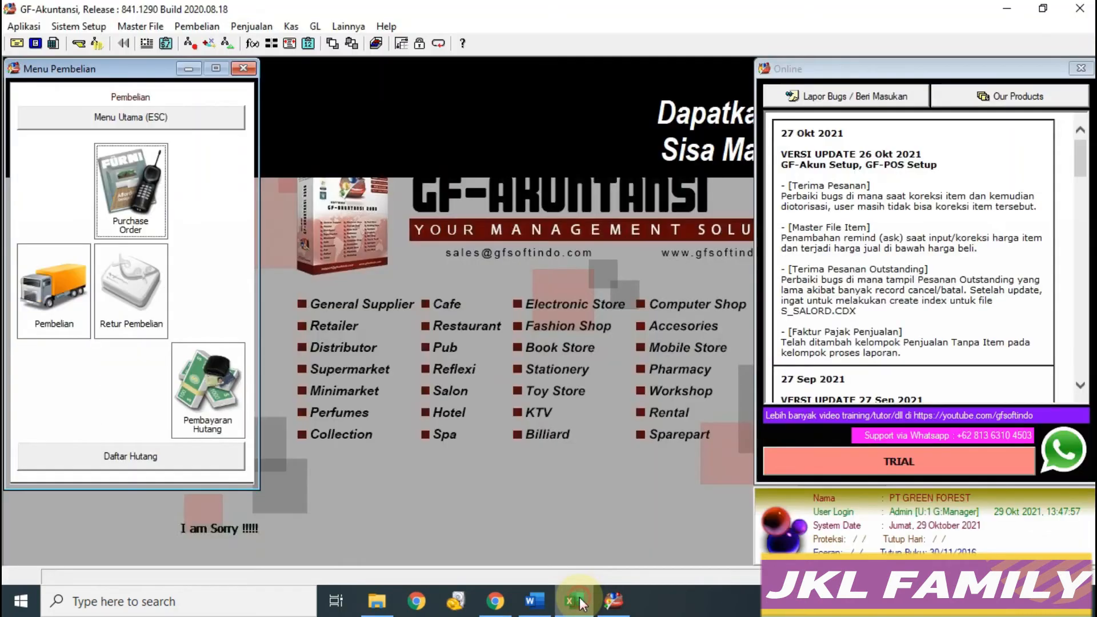
Step: Review the transaction notes, then start a new entry under Penjualan > Penjualan
click(574, 600)
scroll(406, 472, down, 3)
scroll(410, 465, up, 1)
scroll(410, 465, down, 3)
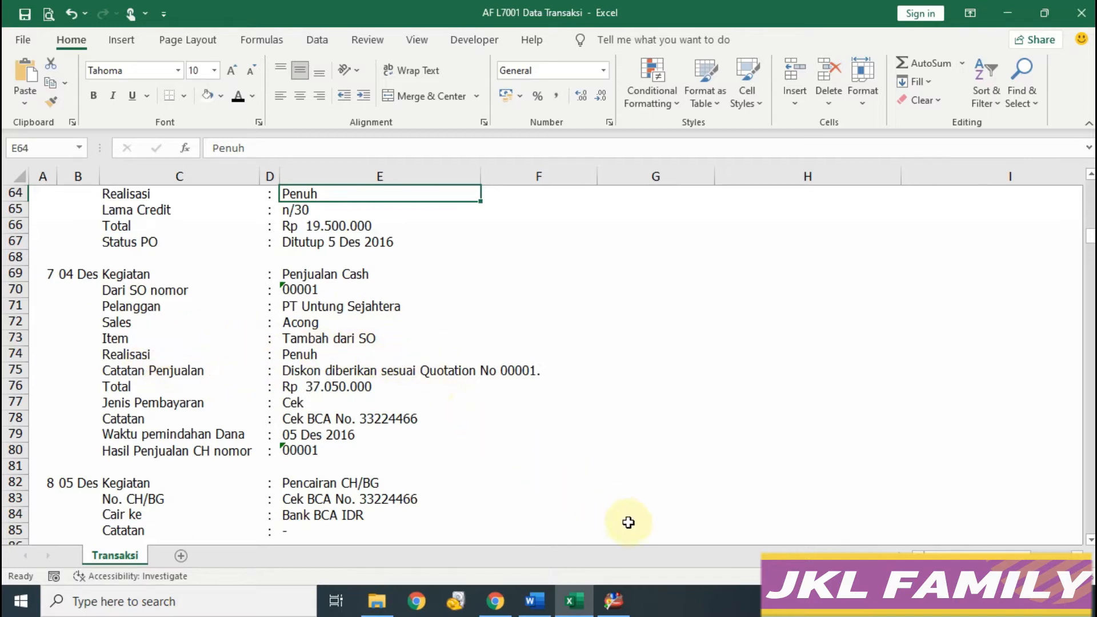
click(615, 600)
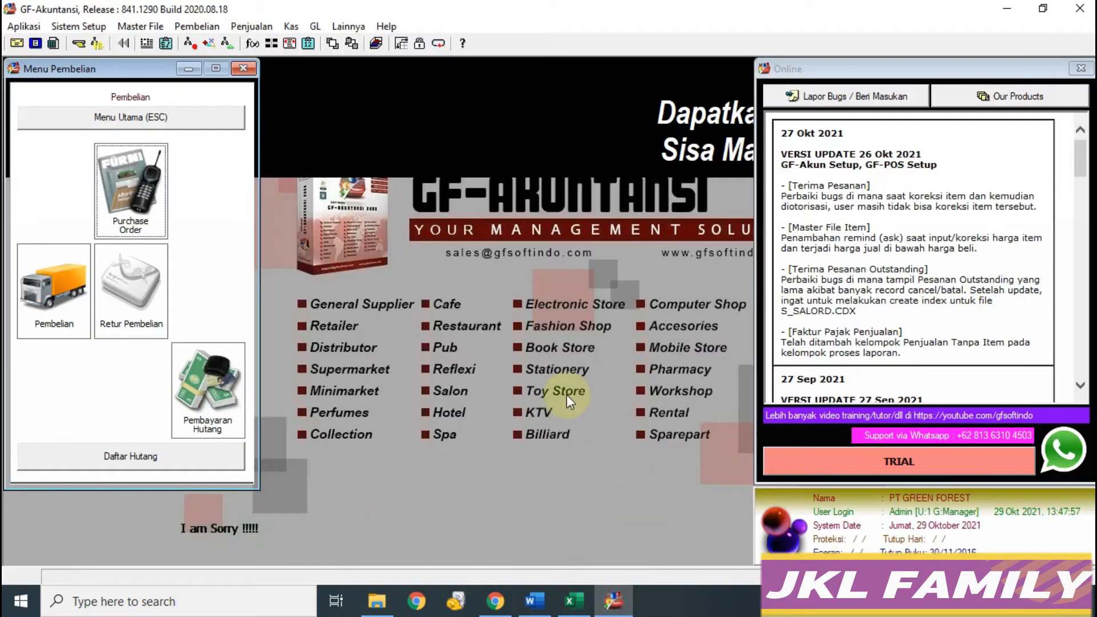
click(137, 117)
click(125, 249)
click(121, 255)
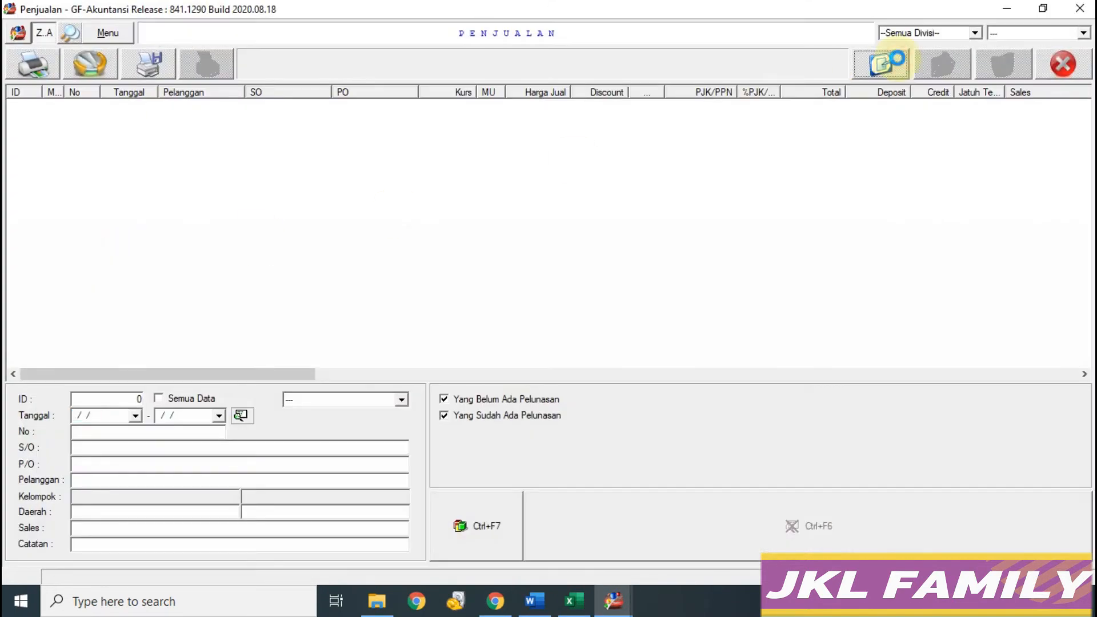
click(892, 66)
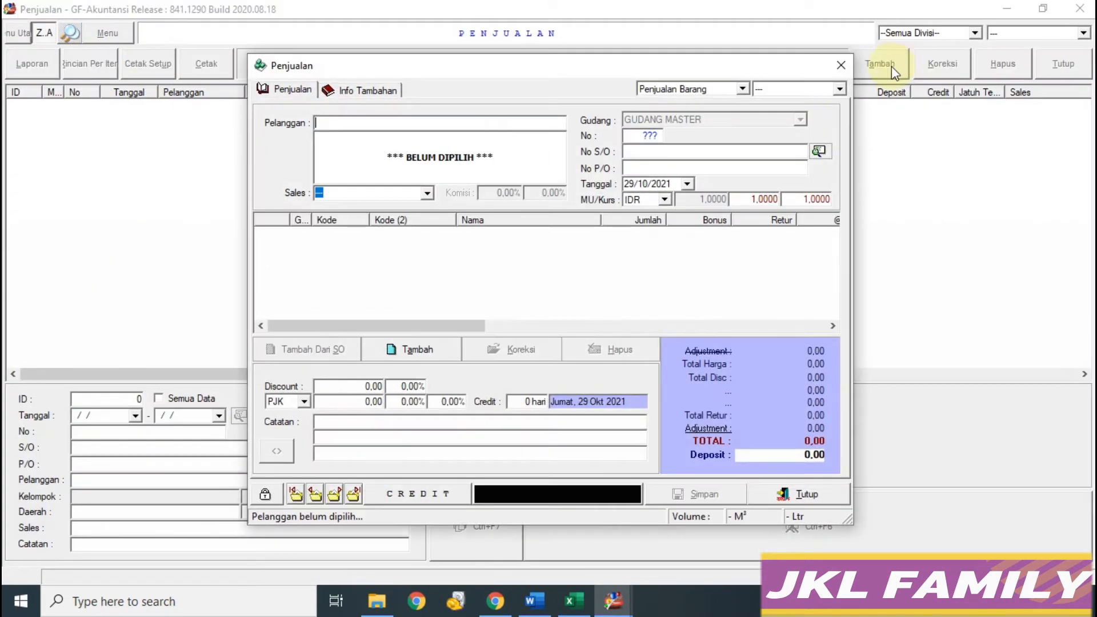
Step: Switch the sale from CREDIT to CASH and choose customer PT Untung Sejahtera
click(420, 496)
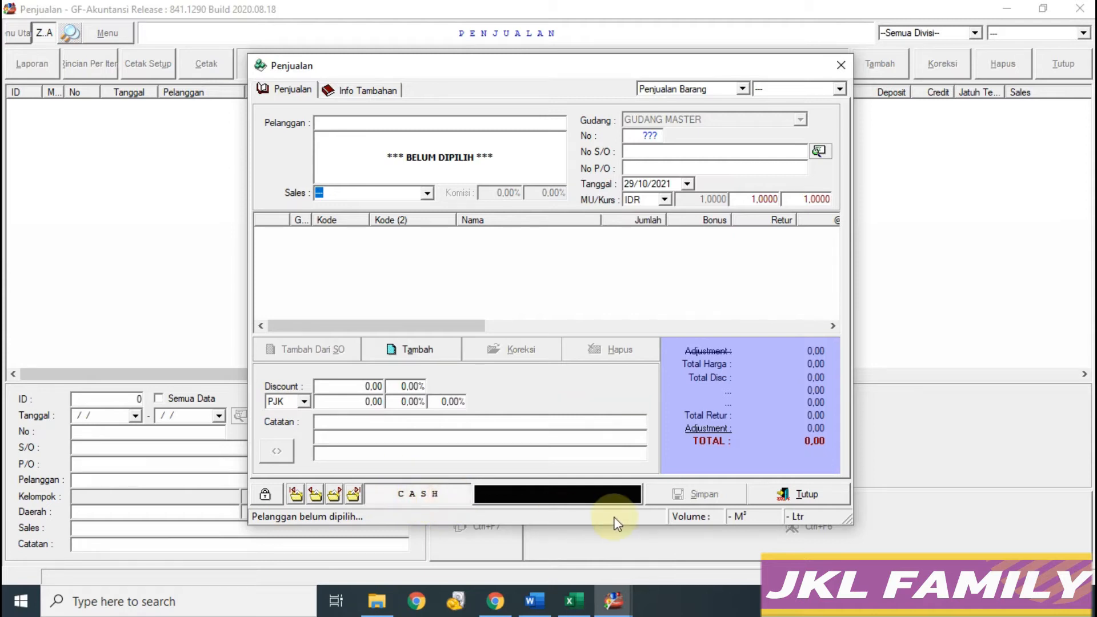
click(613, 600)
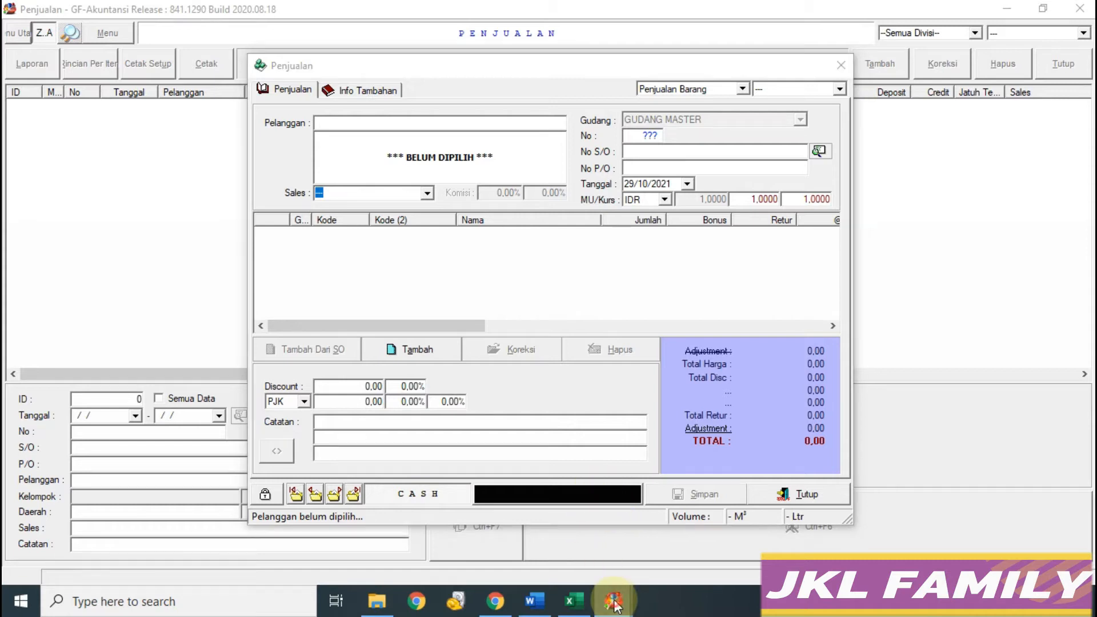
click(676, 539)
click(574, 600)
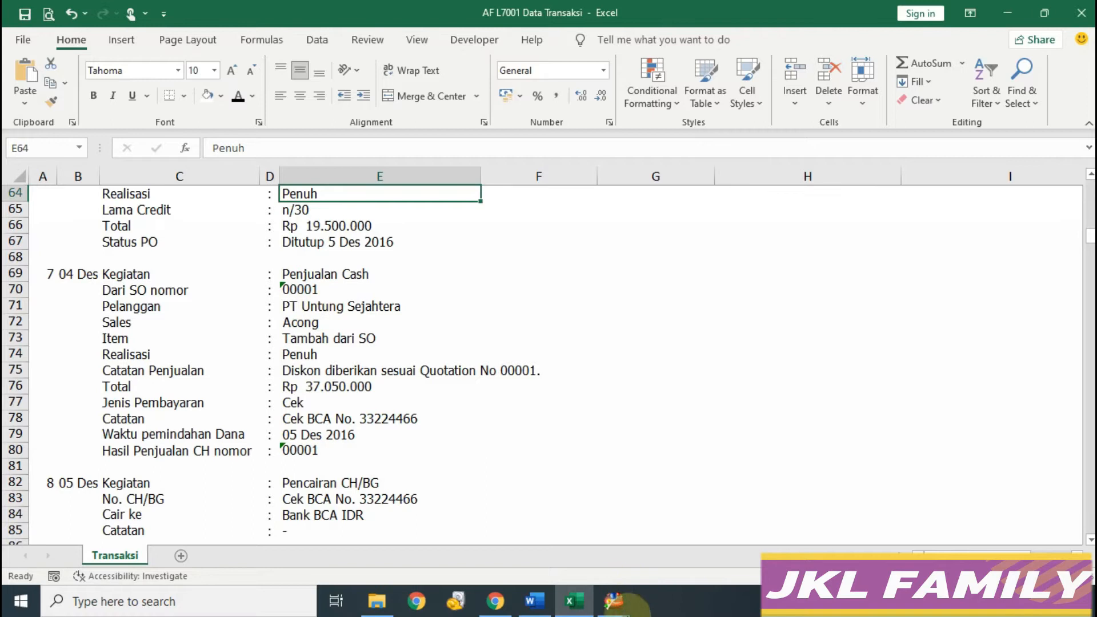
click(613, 600)
click(682, 550)
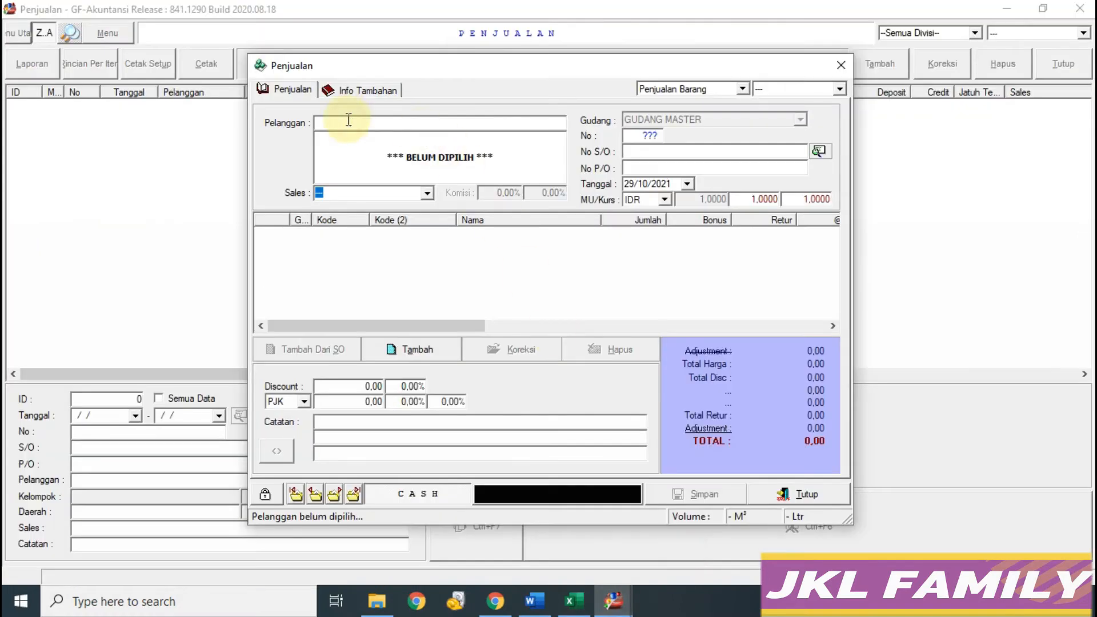
text(P)
key(Down)
key(Return)
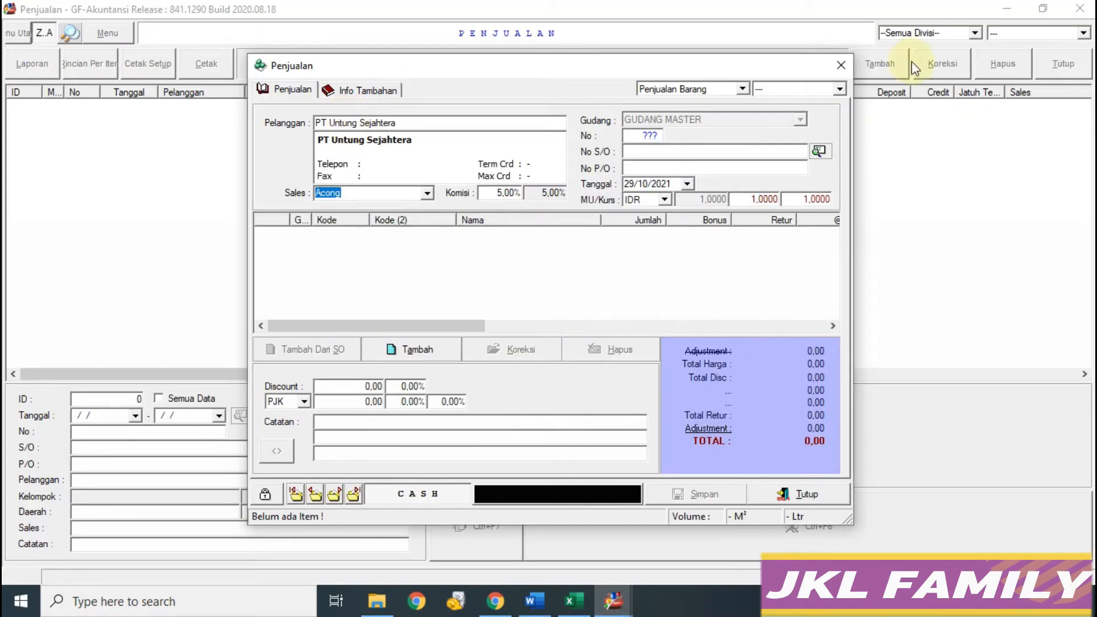
Step: Check the sale details in the notes and open the No S/O lookup
click(574, 600)
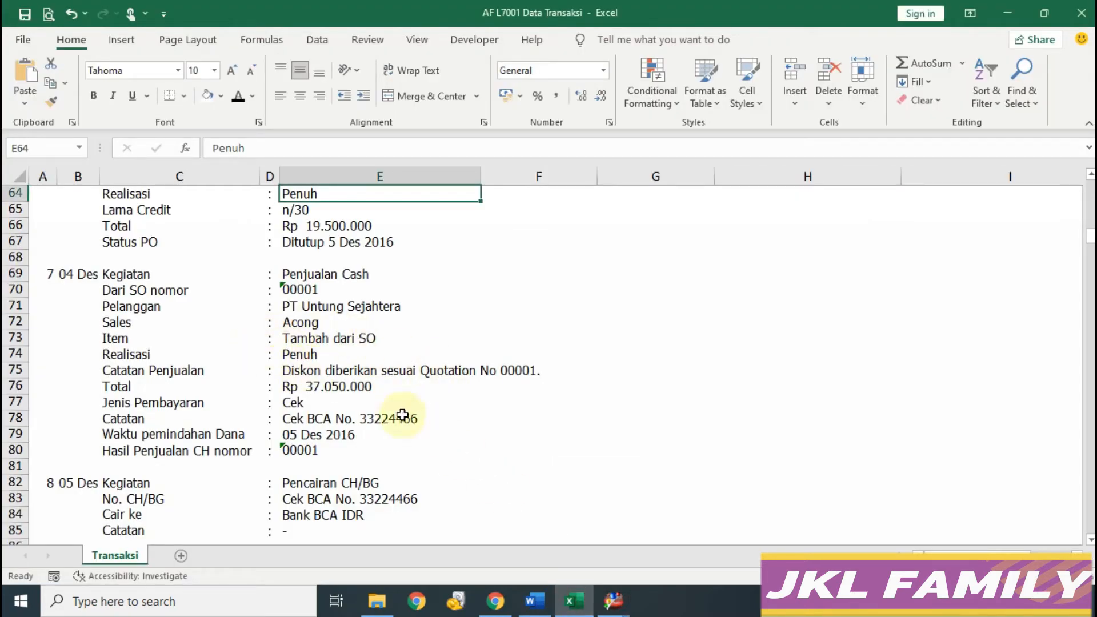
mouse_move(613, 599)
click(657, 572)
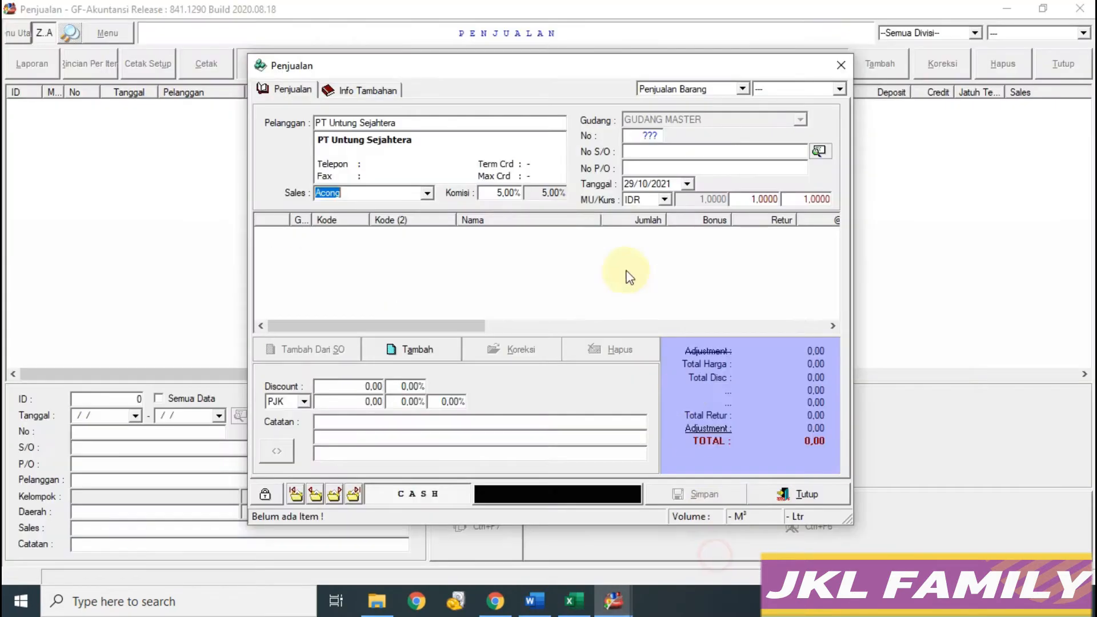
click(819, 151)
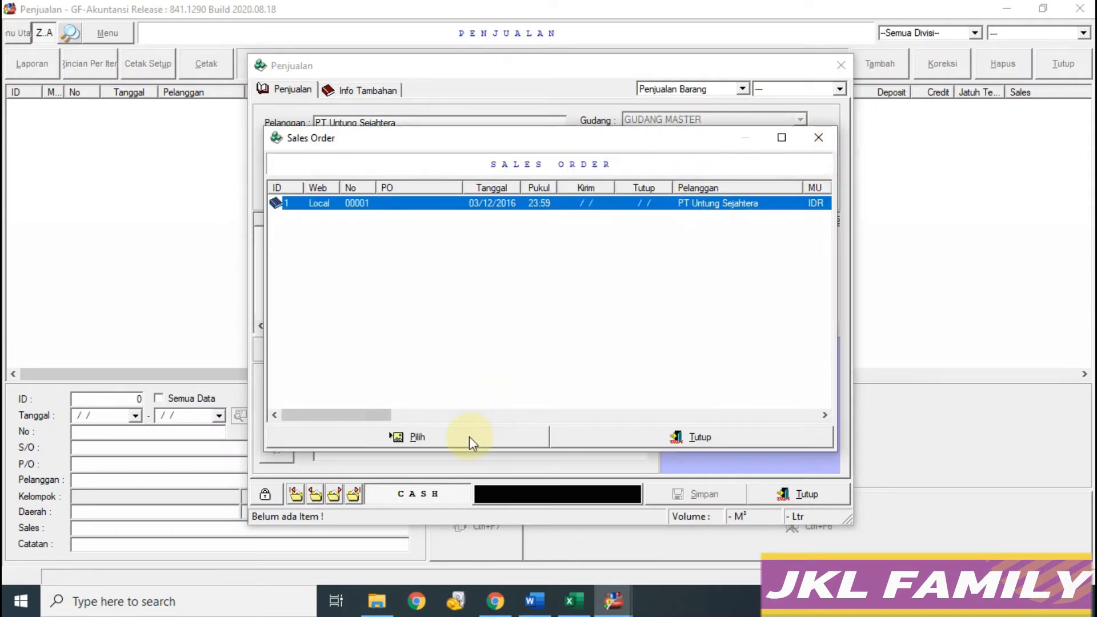
Step: Link sales order 00001 and confirm the sale date 04/12/2016
click(455, 439)
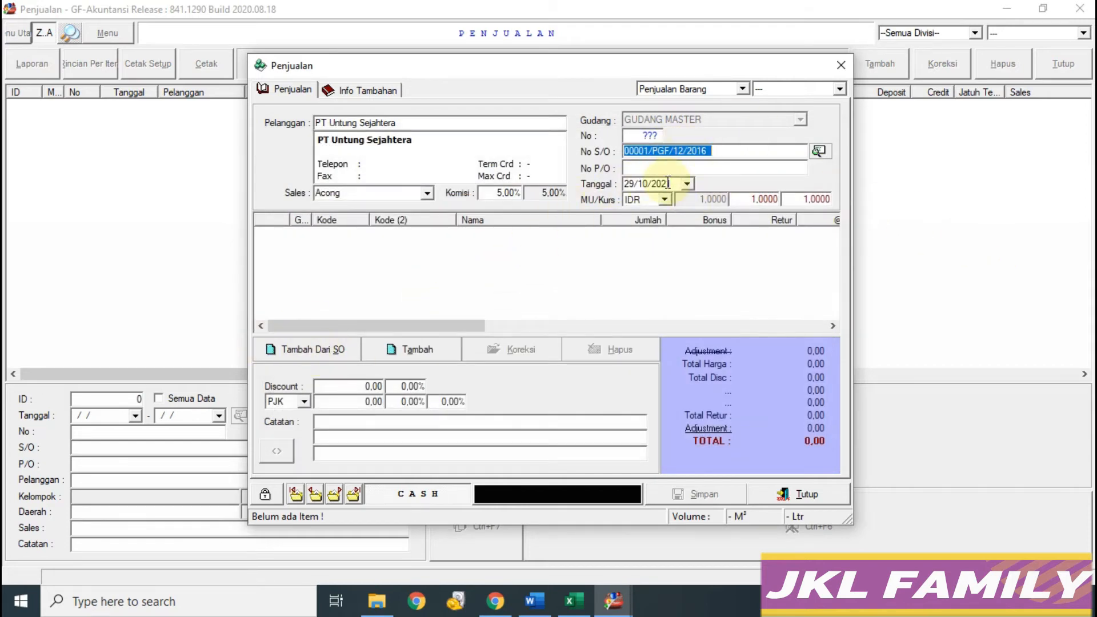
click(574, 601)
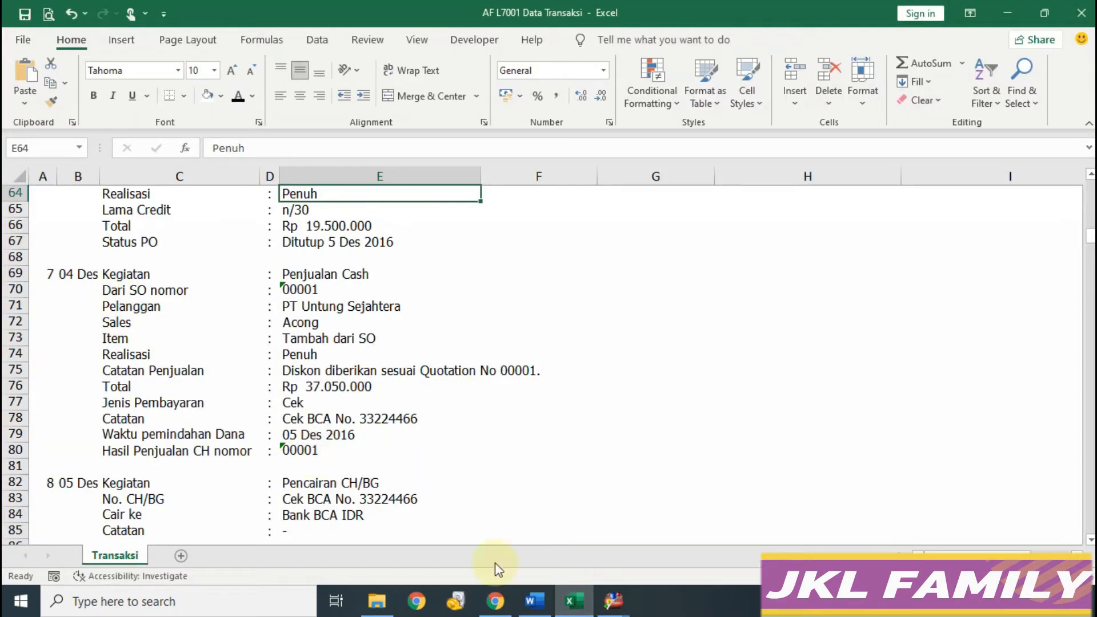
click(614, 601)
click(645, 183)
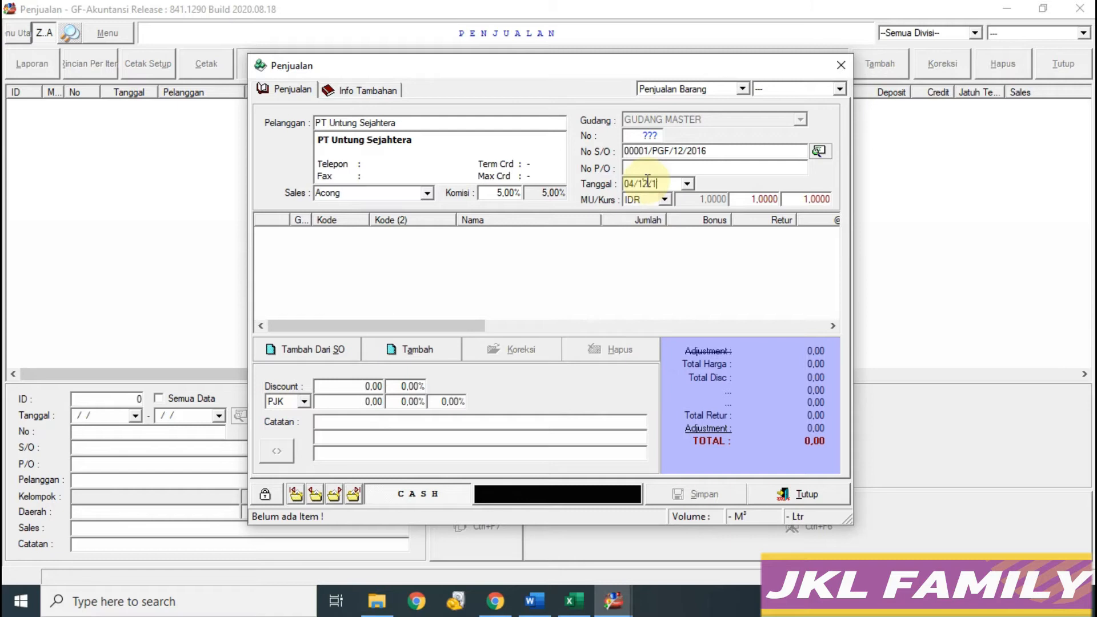
key(Return)
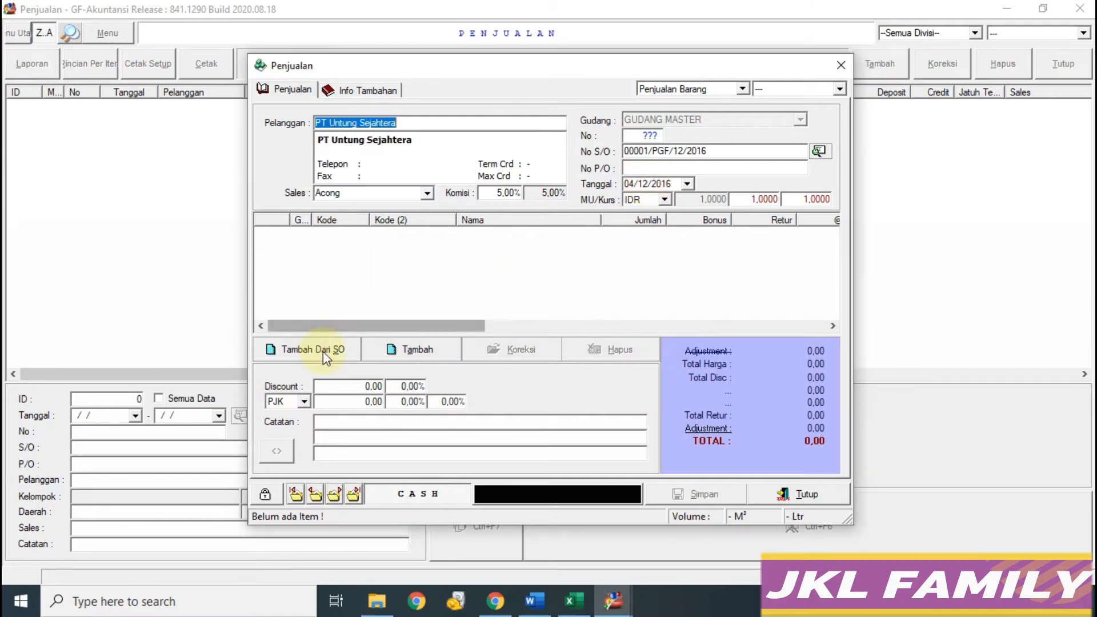
Step: Tick the Vas Antik and Pot Bunga order items and move them into the sale with Masuk List Direct
click(331, 350)
click(571, 600)
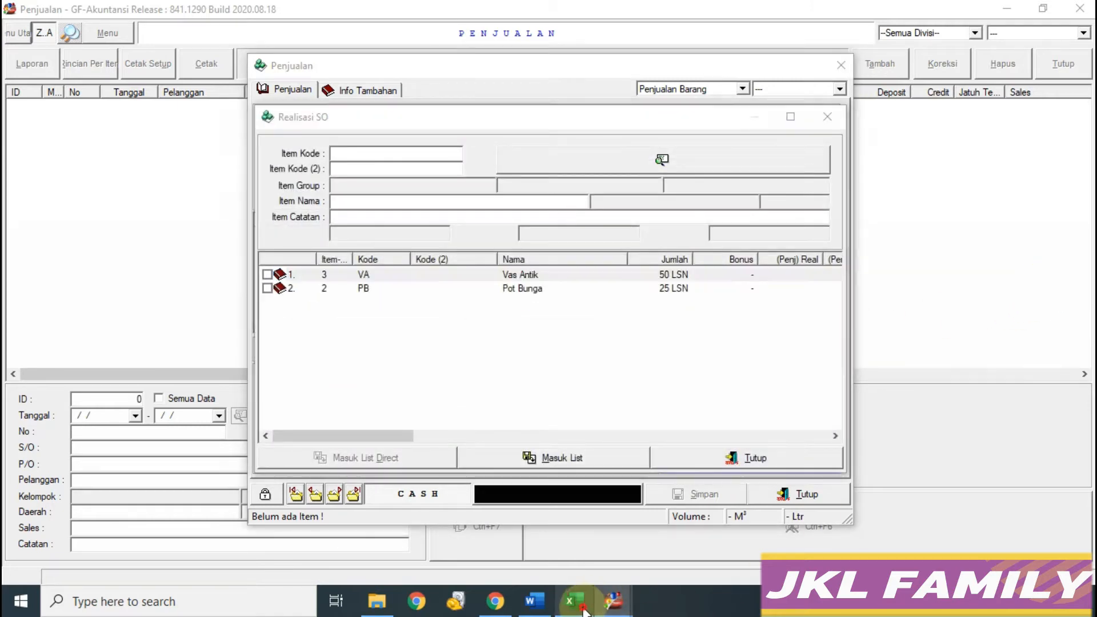
click(310, 354)
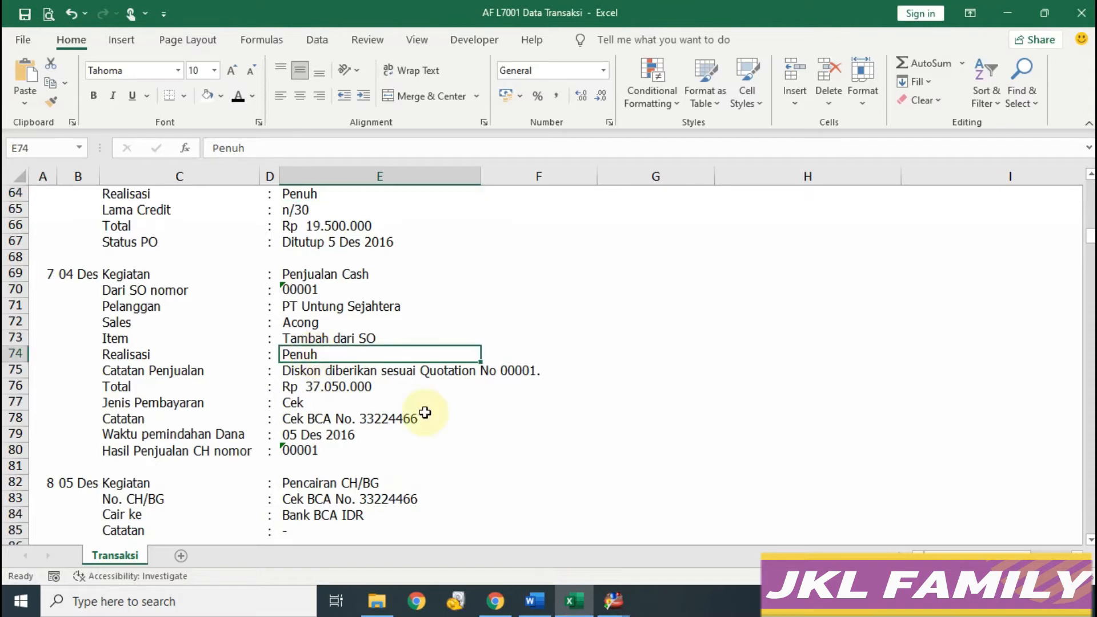
mouse_move(613, 601)
click(712, 537)
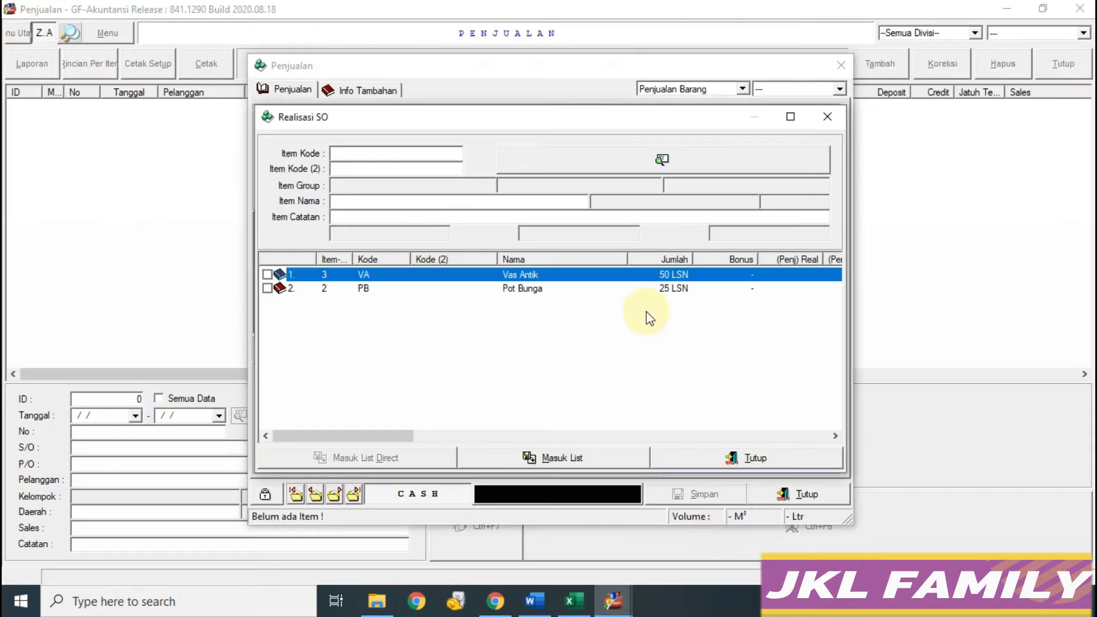
click(267, 275)
click(267, 289)
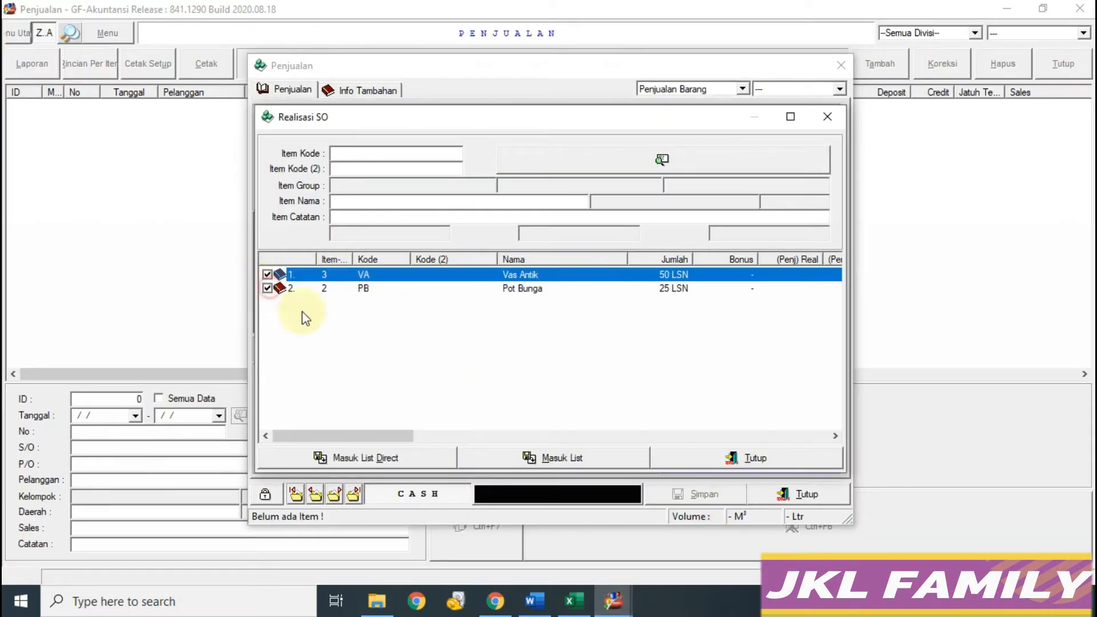
click(375, 454)
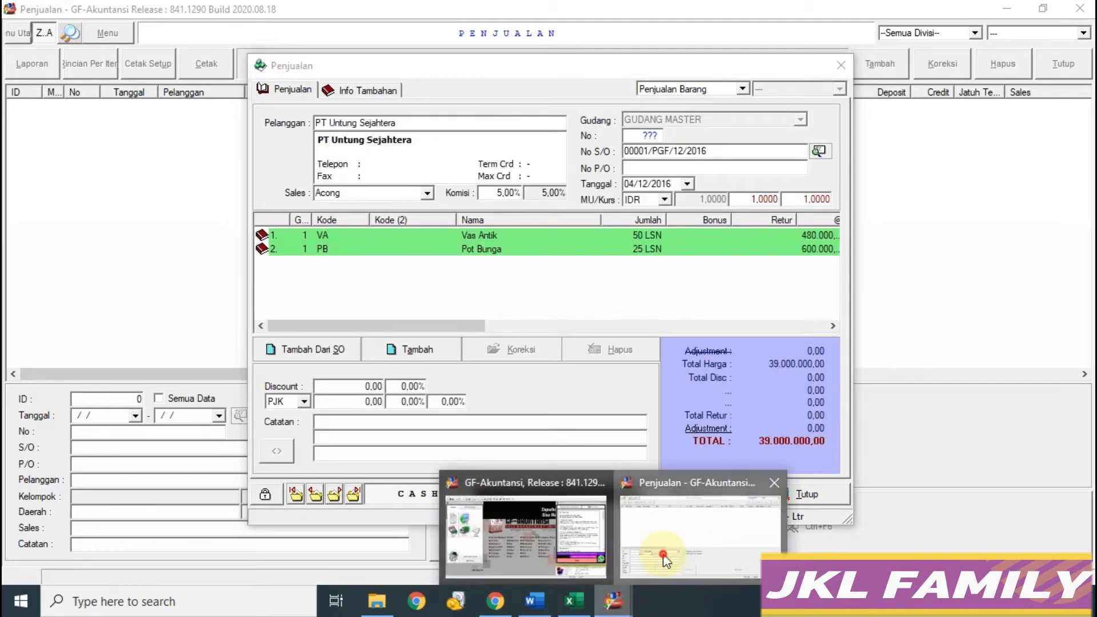
Step: Apply a 5% discount so the sale totals 37.050.000
click(574, 601)
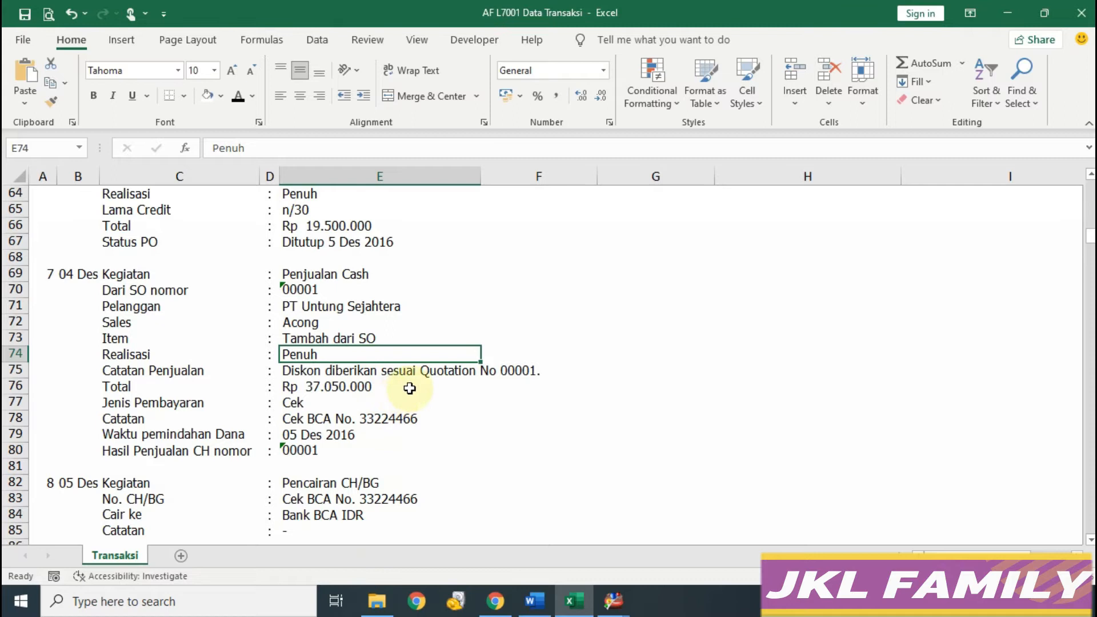
scroll(410, 389, up, 7)
scroll(423, 314, down, 7)
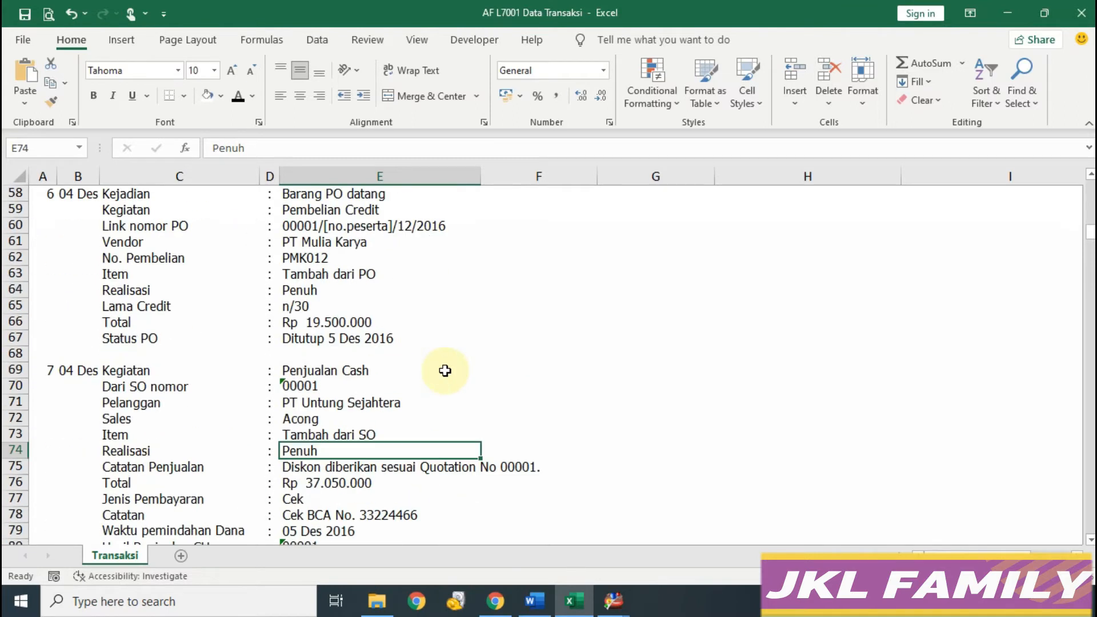
click(614, 601)
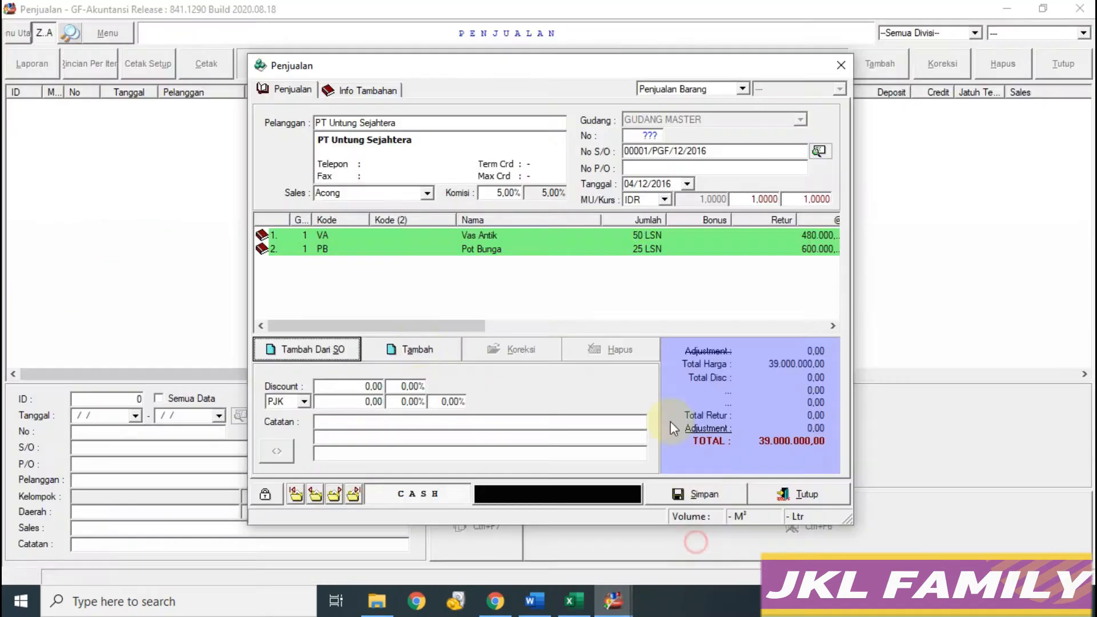
click(403, 385)
key(Tab)
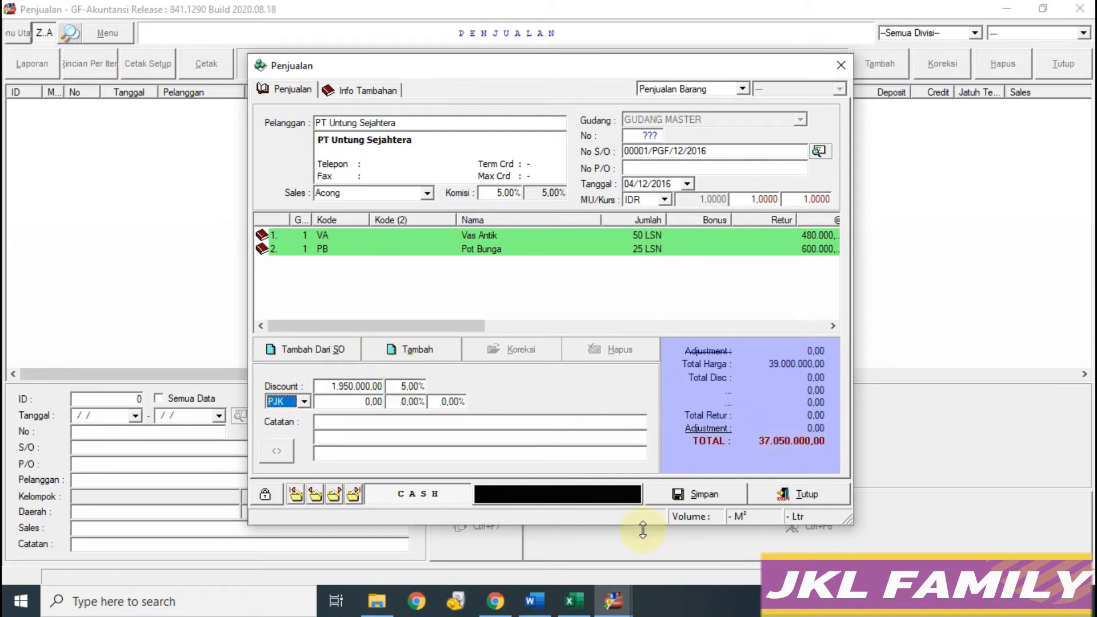
click(574, 600)
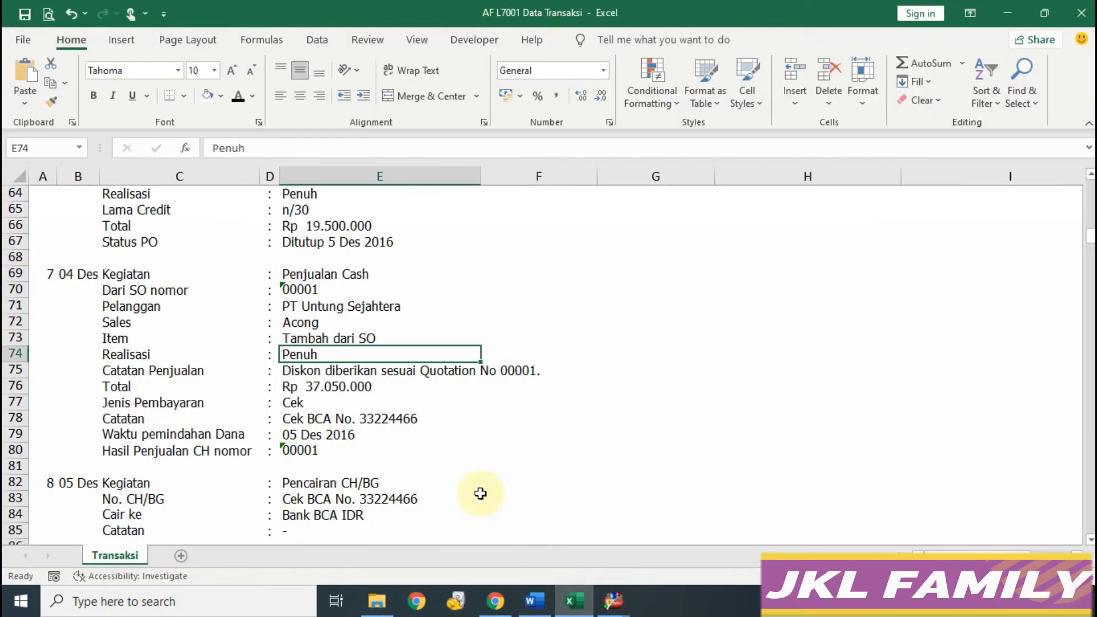
Step: Confirm the 37.050.000 total against the worksheet and save the cash sale
click(335, 389)
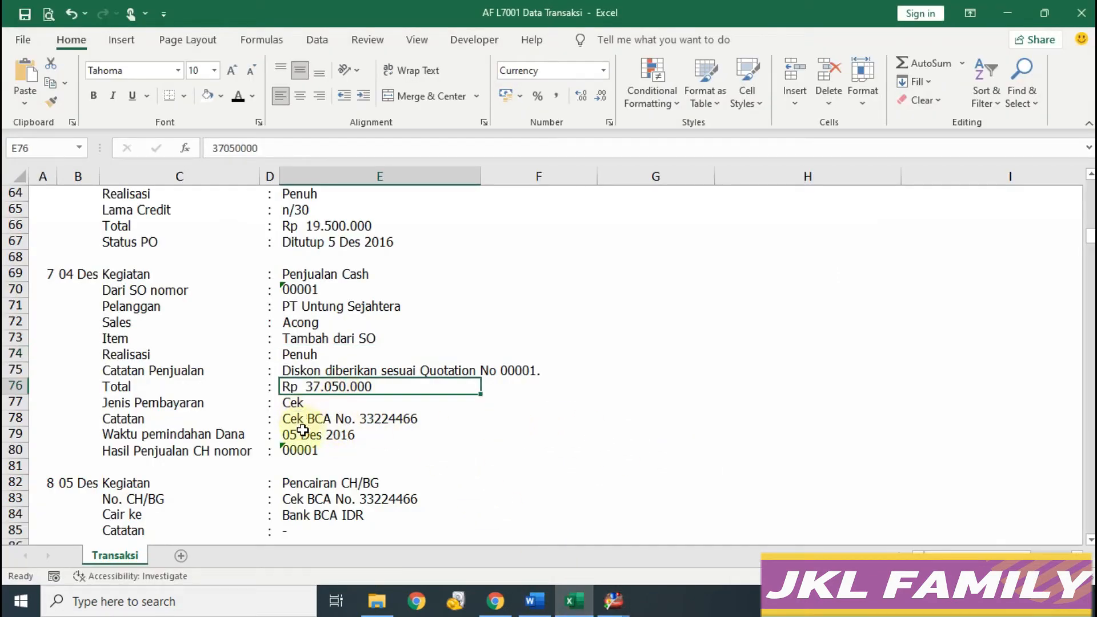
mouse_move(613, 600)
click(702, 556)
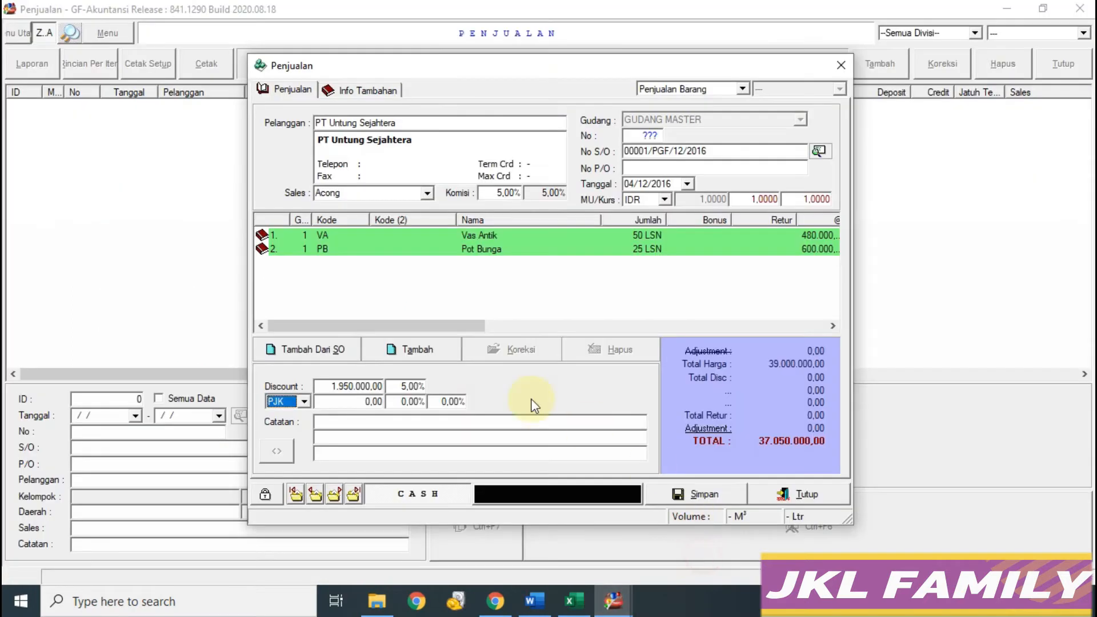
click(700, 496)
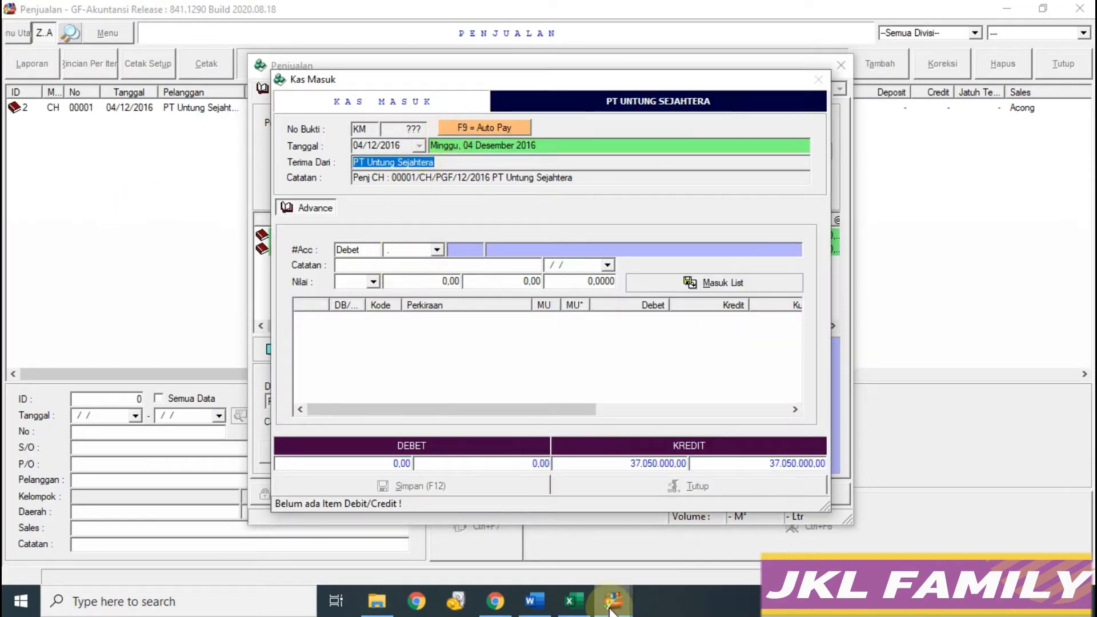
Step: Choose 1.1190 CH/BG as the debit account for the receipt
click(573, 600)
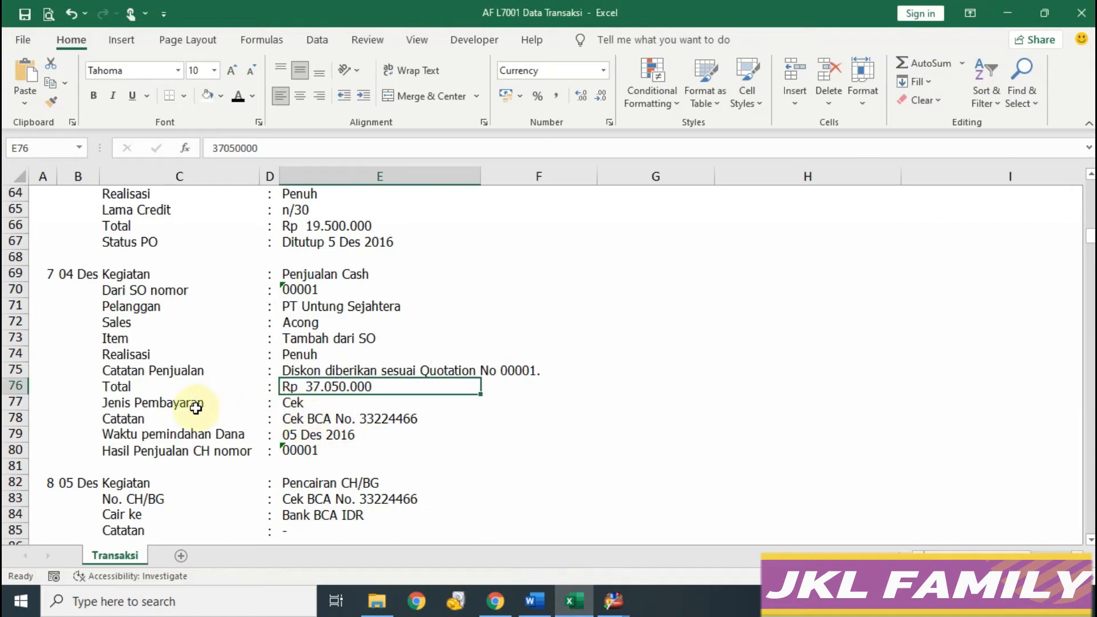
click(296, 409)
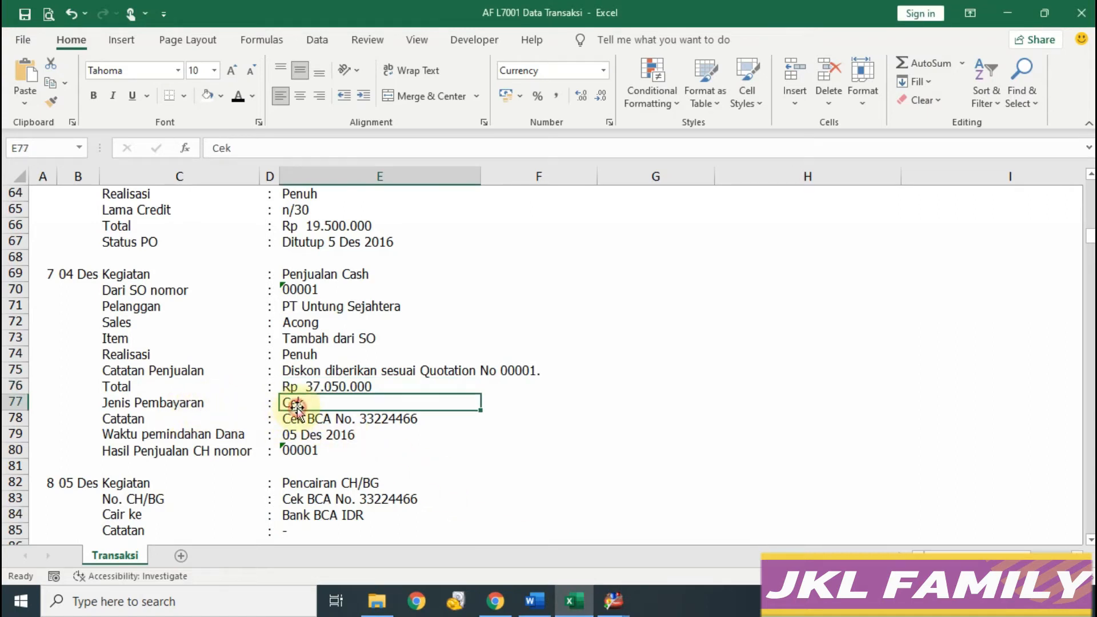
mouse_move(612, 601)
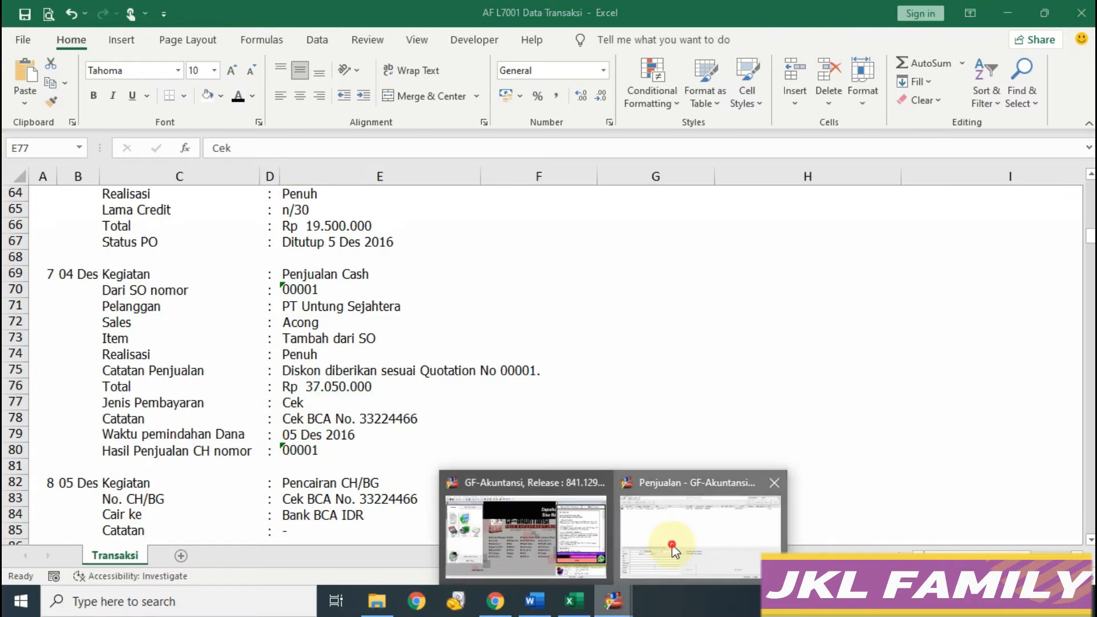
click(698, 526)
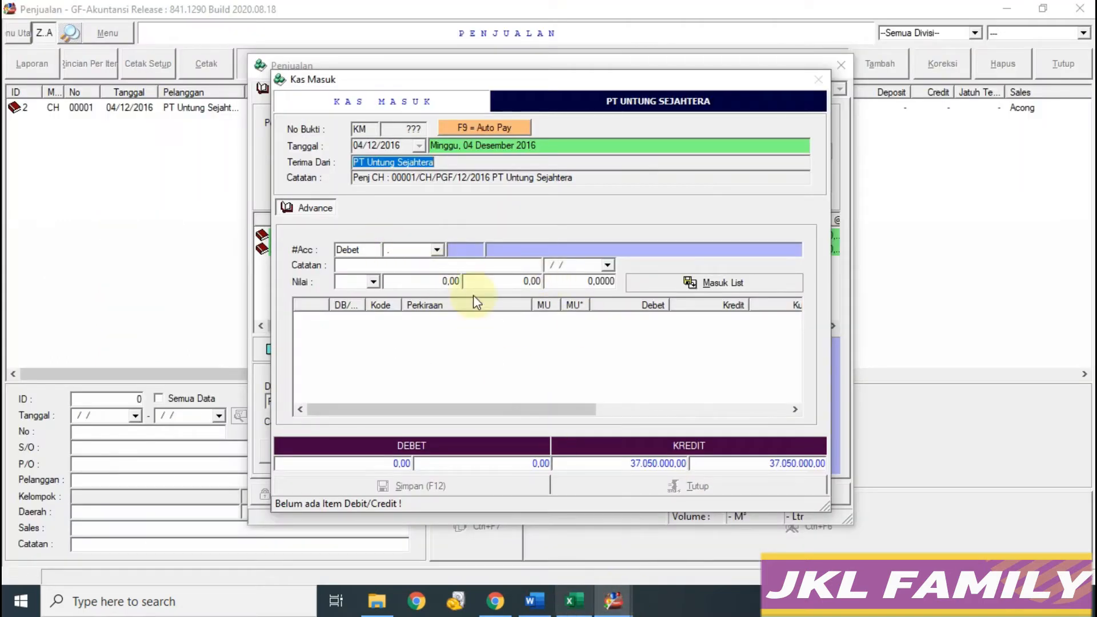
click(437, 250)
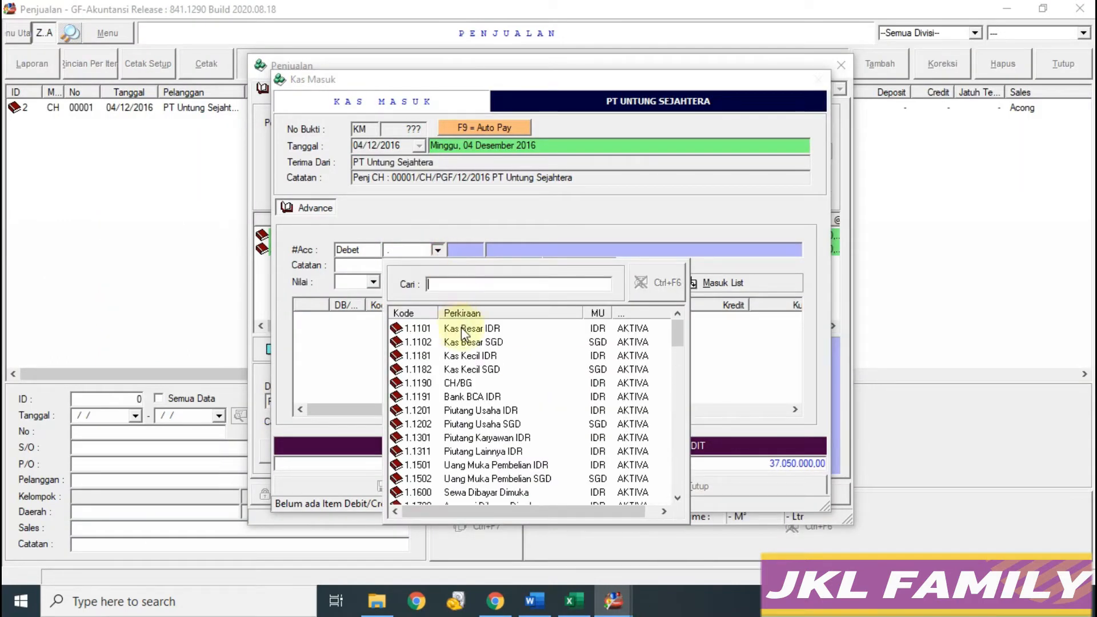
click(462, 384)
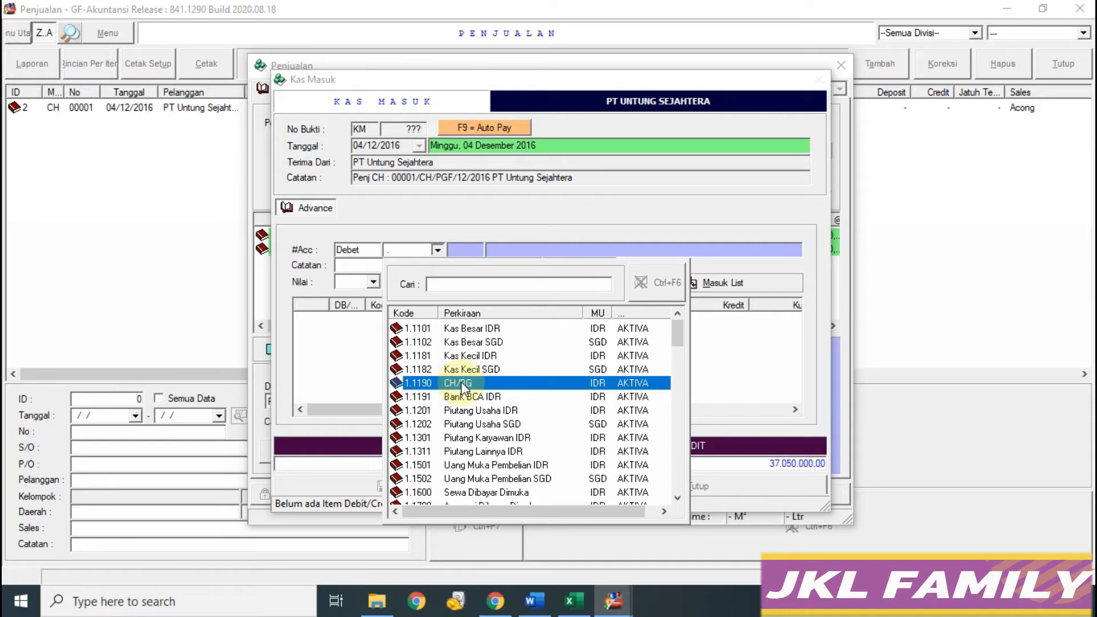
click(461, 382)
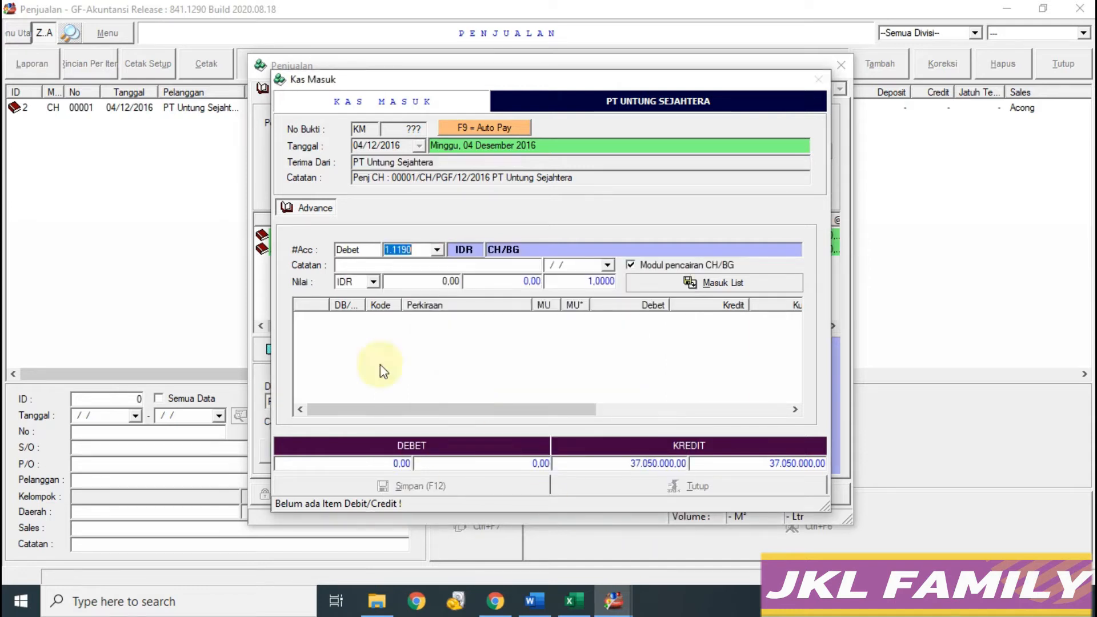
Step: Copy the cheque note from worksheet cell E78 into the receipt's Catatan field
click(573, 601)
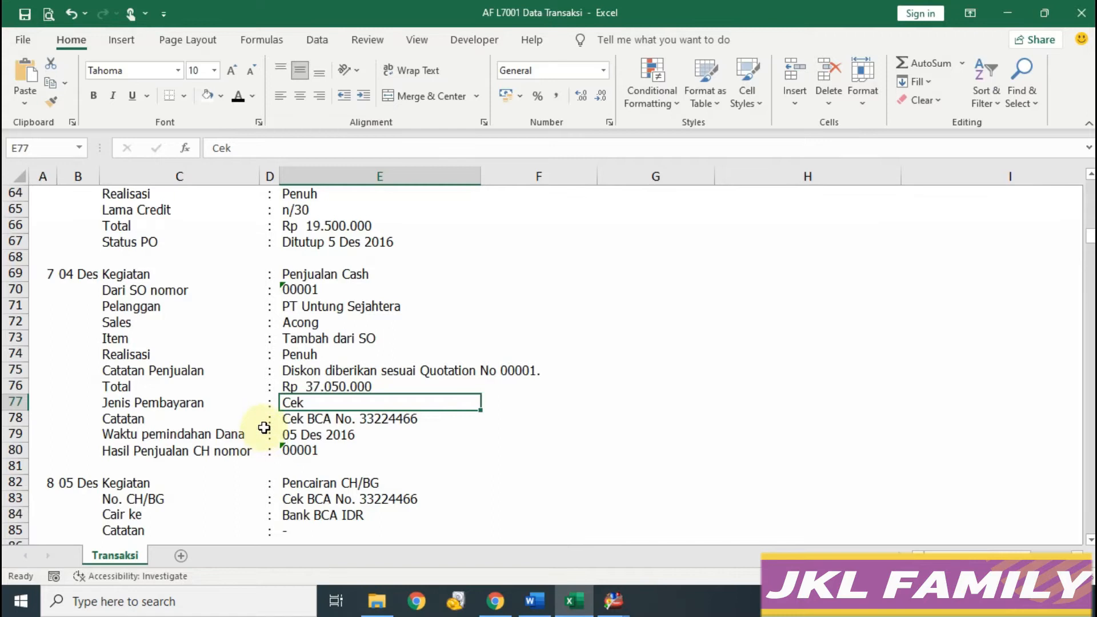
click(285, 418)
drag(331, 147, 210, 147)
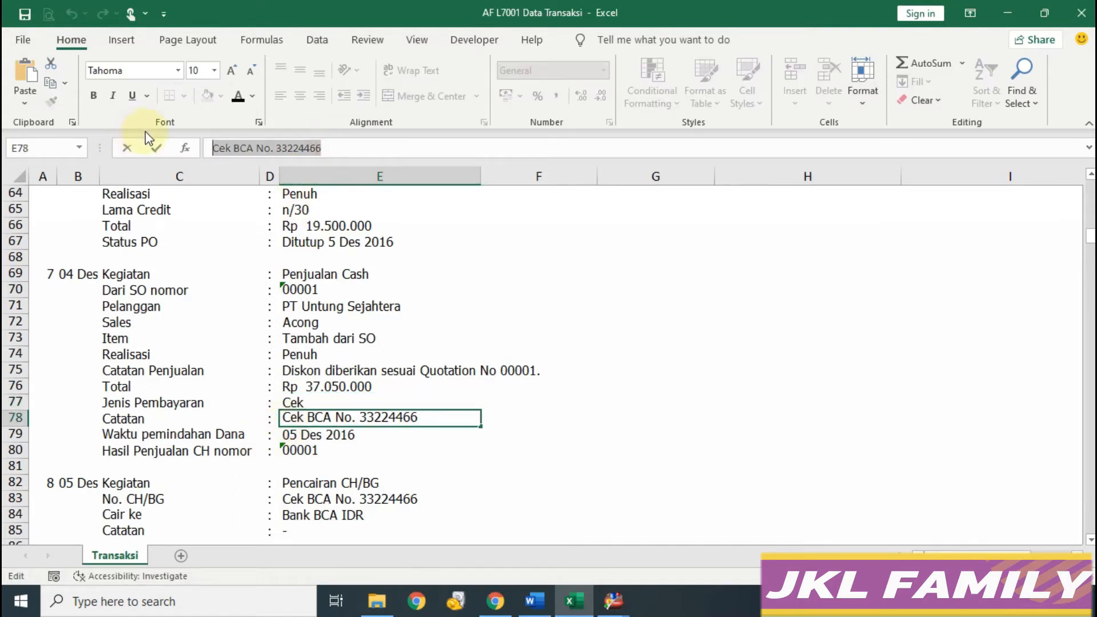
key(ctrl+c)
click(613, 602)
click(711, 531)
click(453, 264)
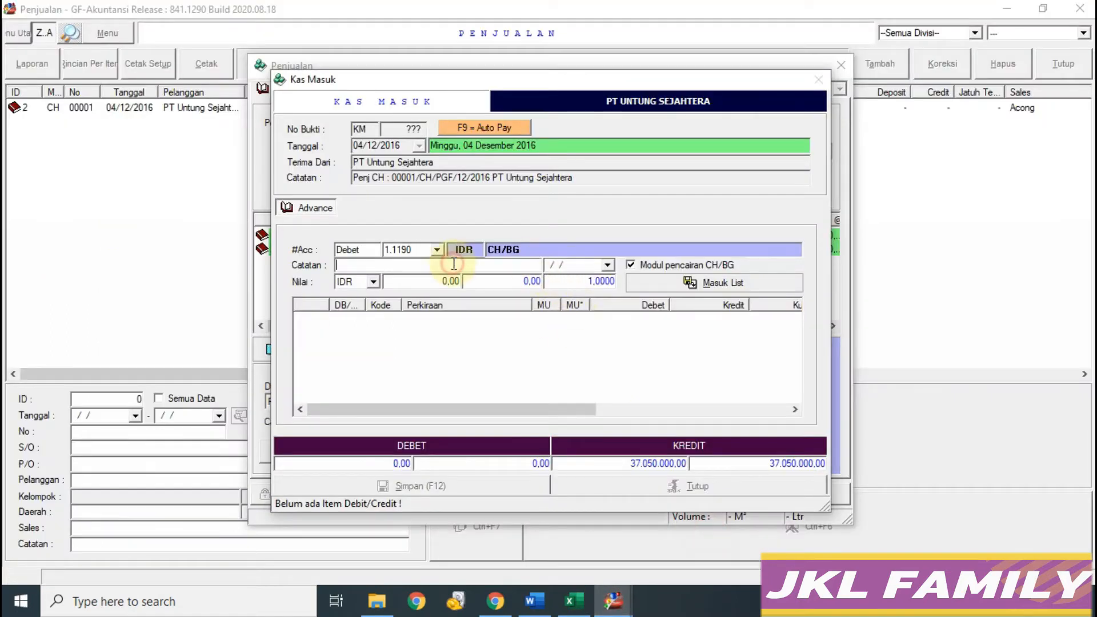
key(ctrl+v)
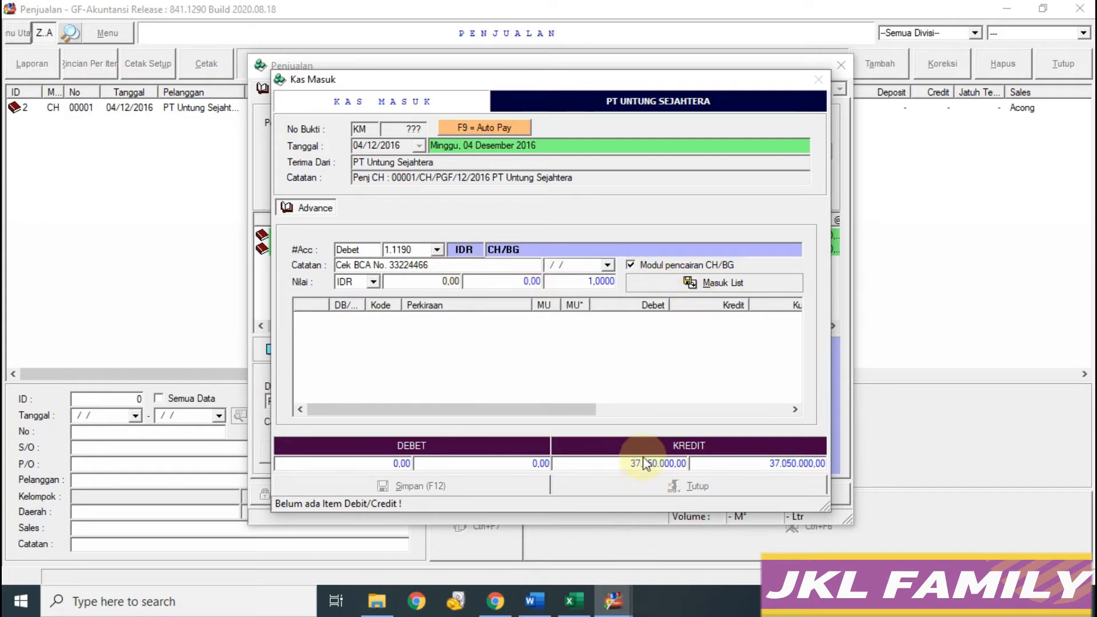
Step: Add the 37.050.000 debit line and save the incoming-cash entry
click(444, 280)
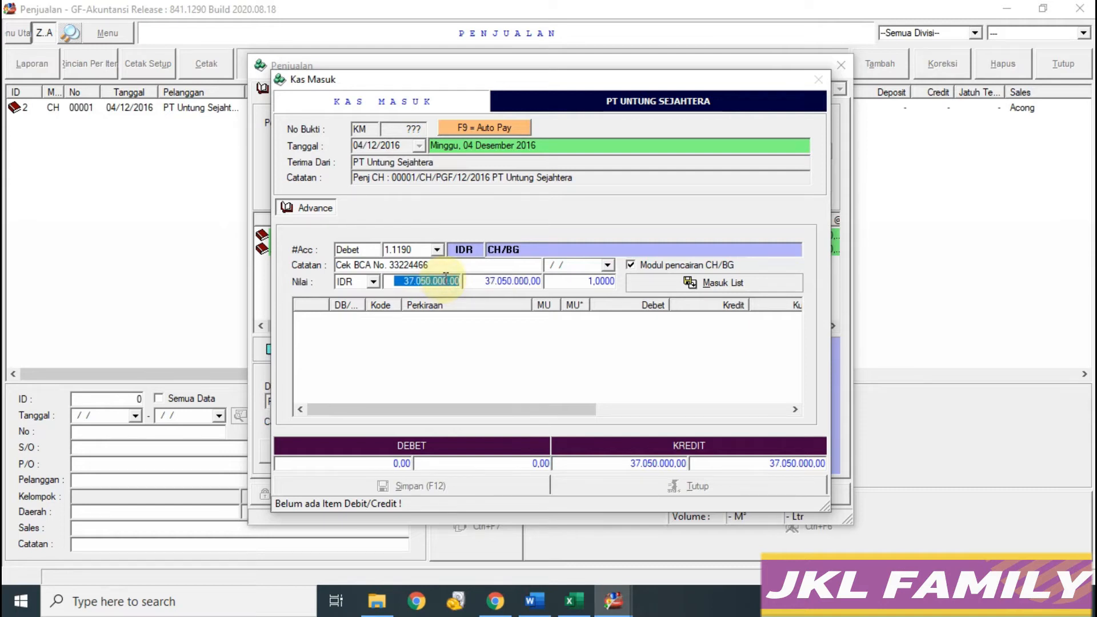
click(739, 281)
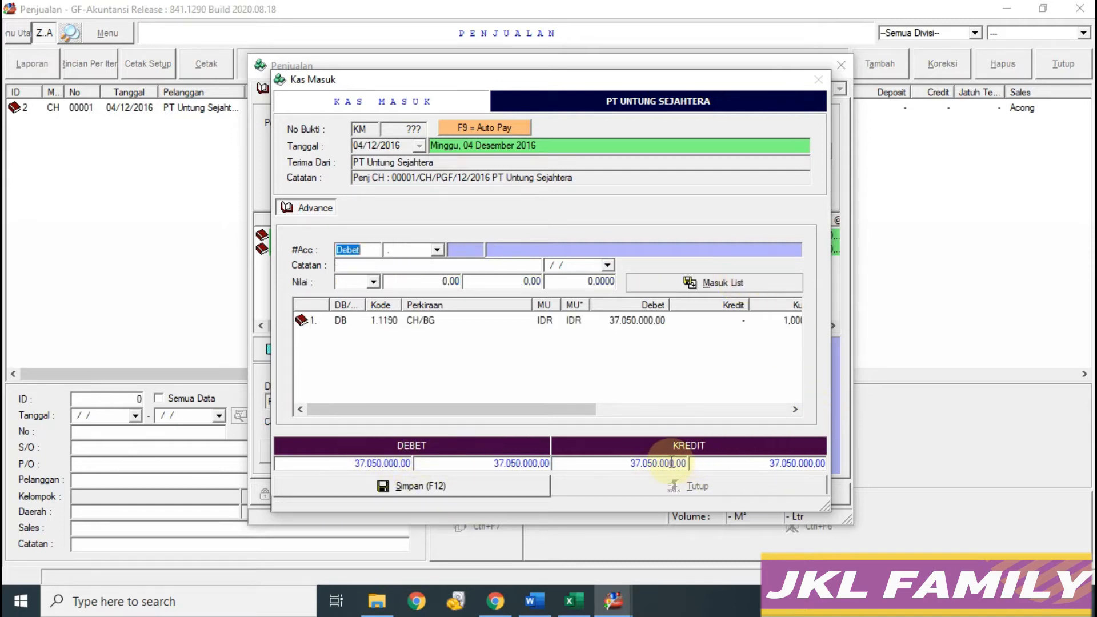
click(472, 482)
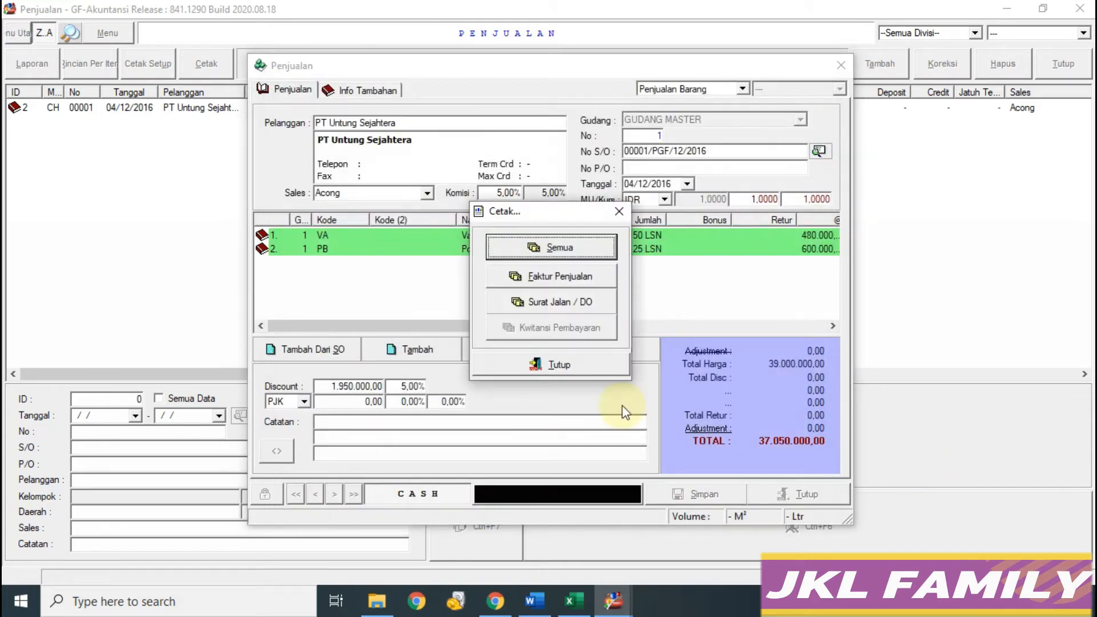
Step: Close the print options and sales entry, then review the 05 Des Pencairan CH/BG block
click(532, 371)
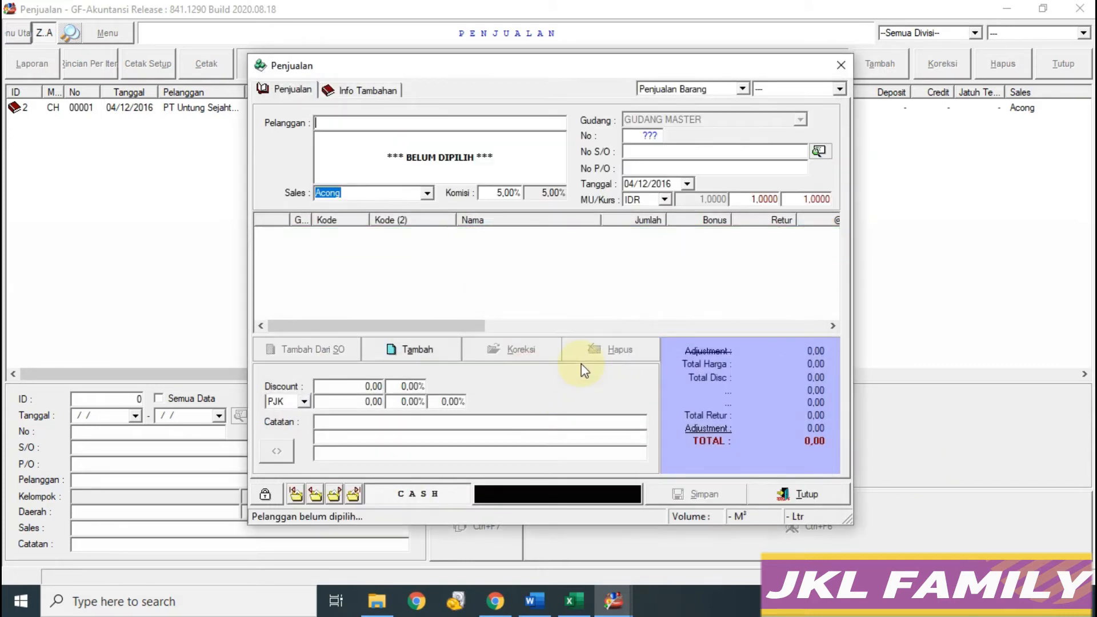
click(804, 494)
click(573, 601)
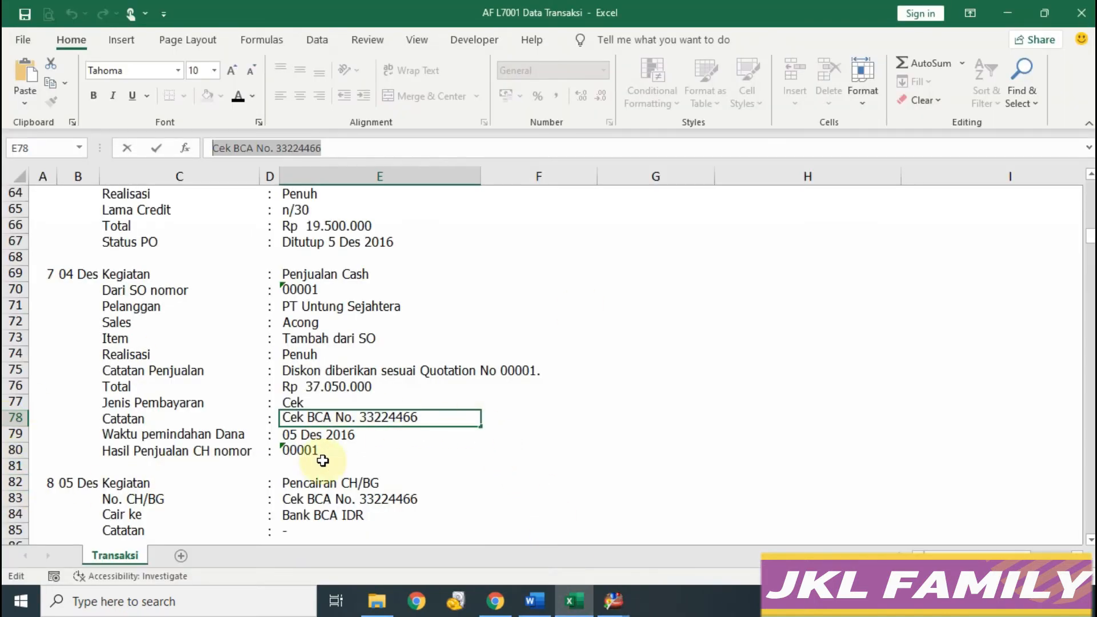
scroll(323, 460, down, 3)
click(22, 338)
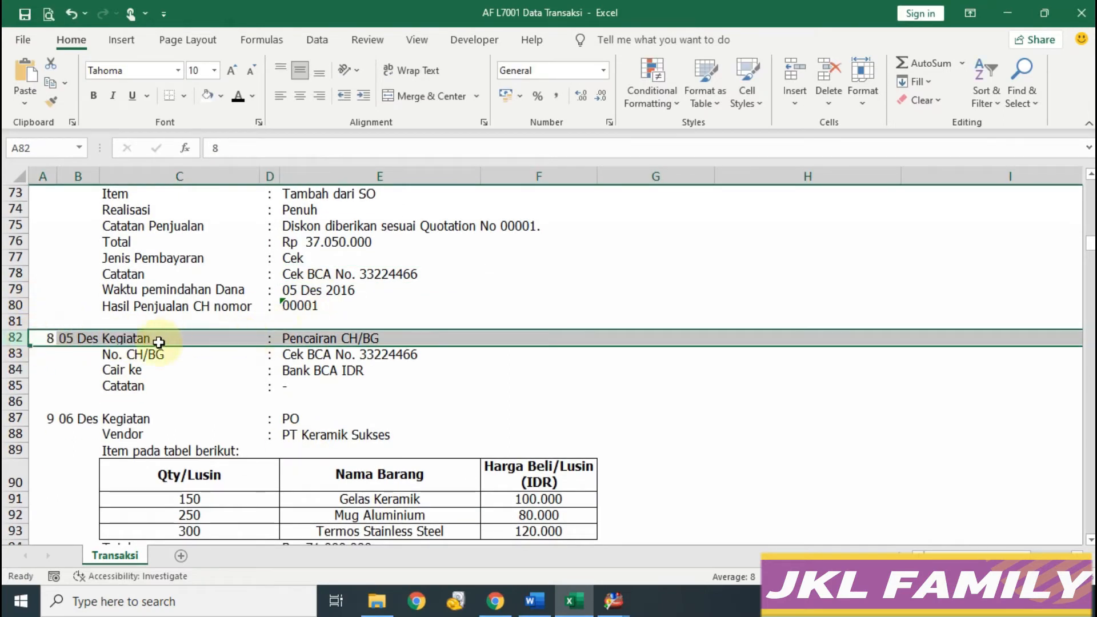
click(314, 290)
drag(84, 343, 360, 387)
Step: Close the Penjualan list window and return to the main menu
mouse_move(613, 605)
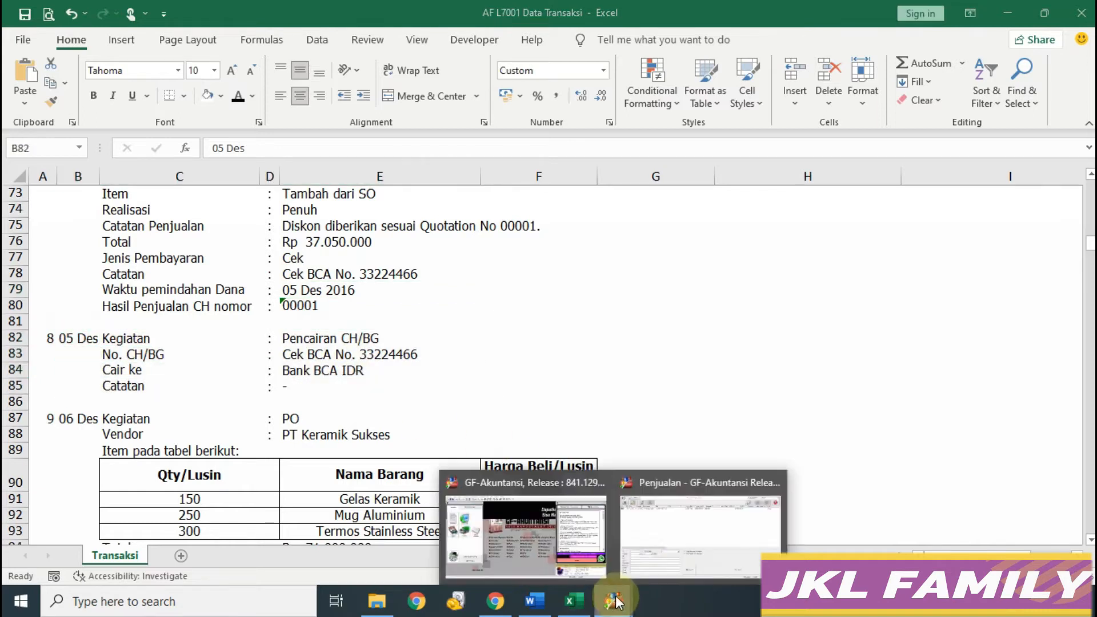
click(697, 526)
click(1064, 65)
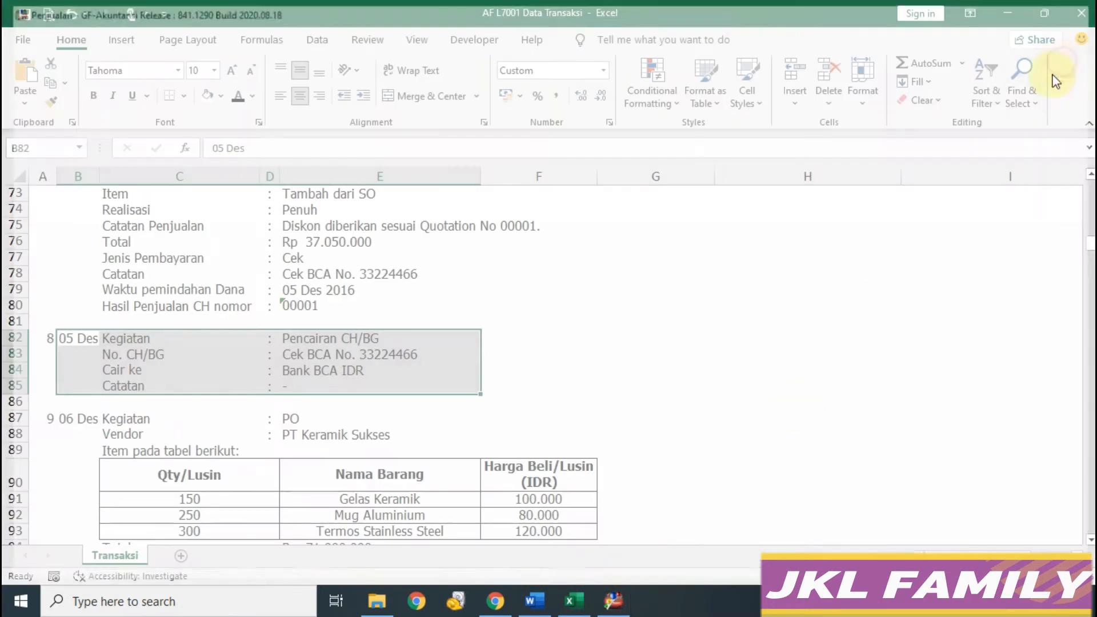
click(613, 601)
click(169, 100)
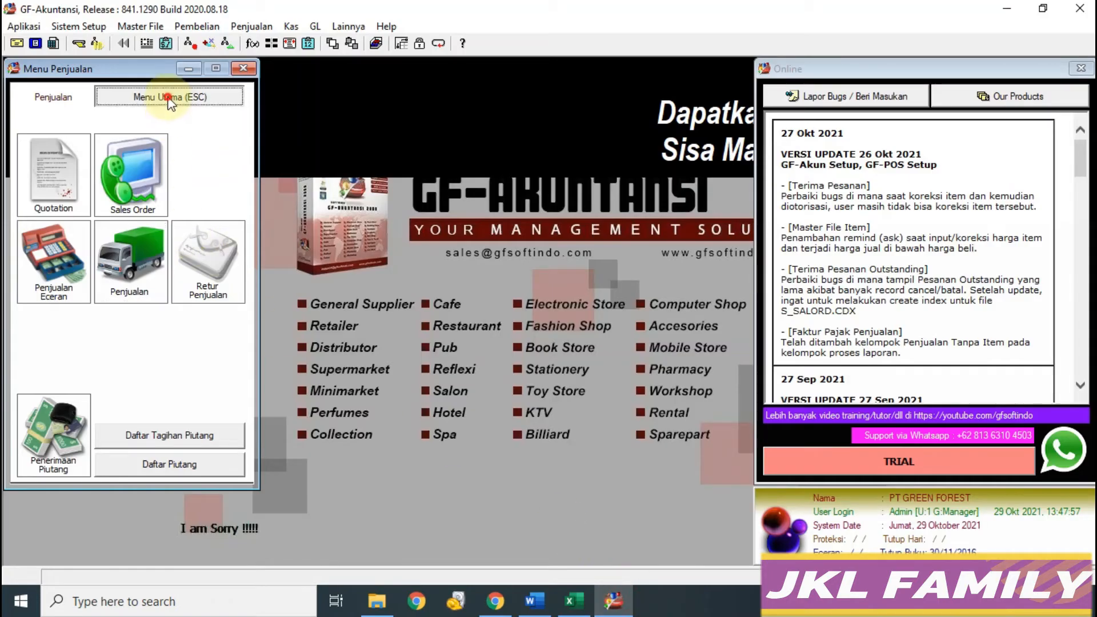
Step: Open Pencairan CH/BG, refresh the list, and open the 37.050.000 BCA cheque for cashing
click(52, 351)
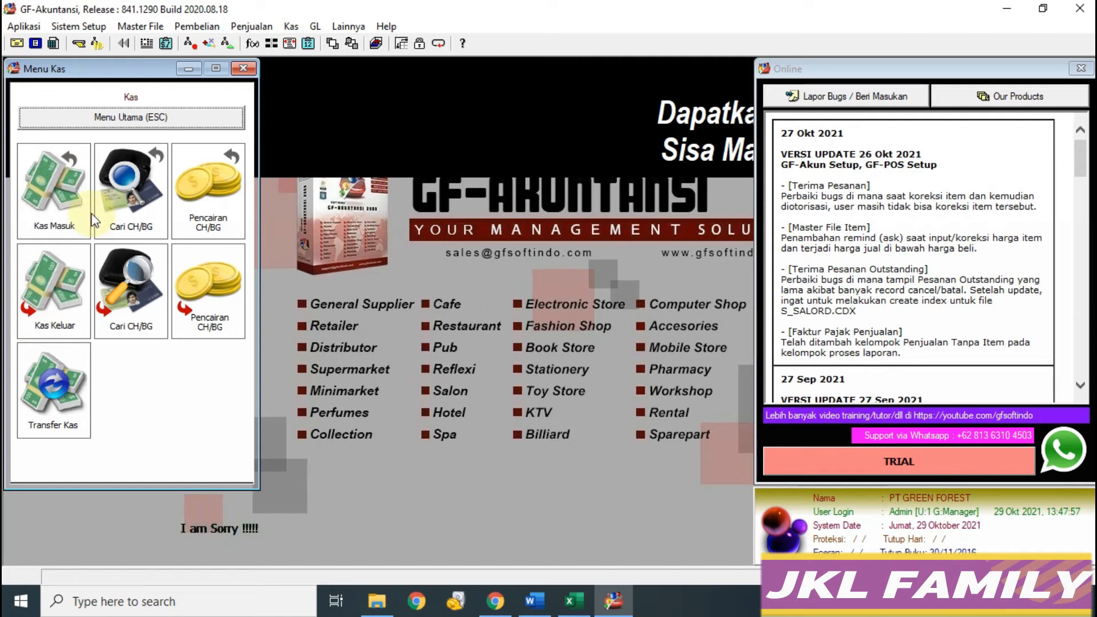
click(195, 184)
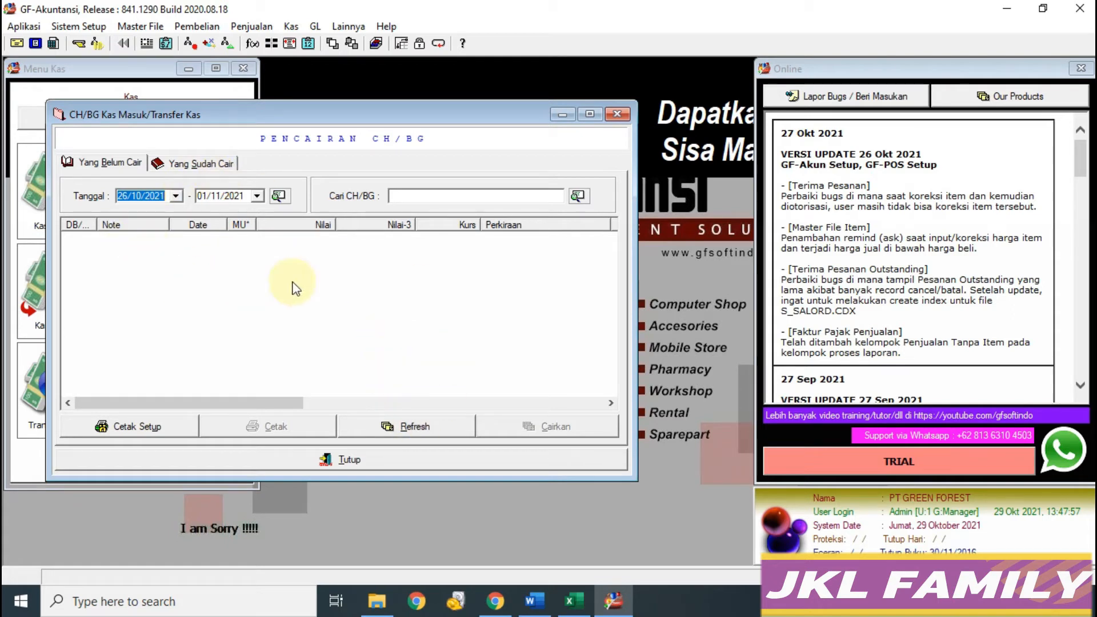
click(422, 427)
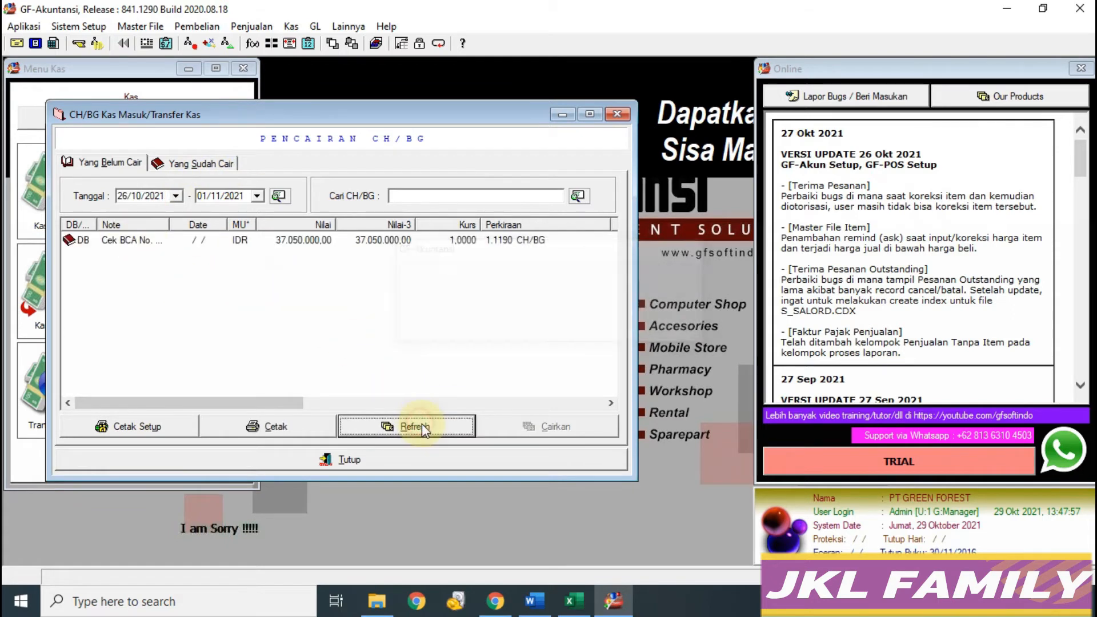
double_click(179, 245)
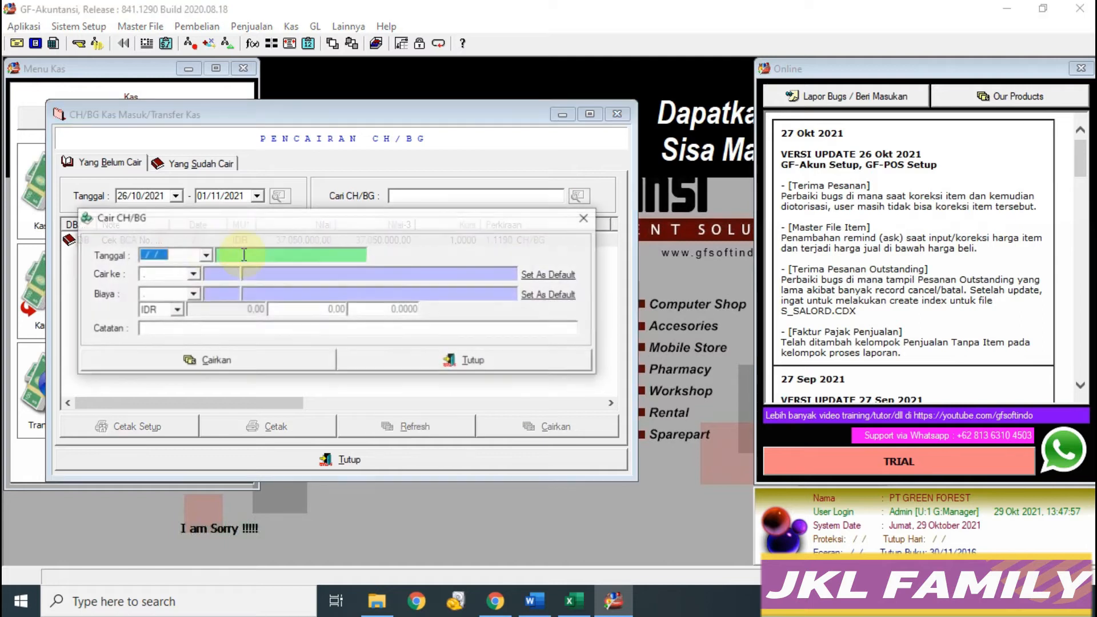
Step: Set the cheque cashing date to 05/12/2016
click(572, 597)
click(614, 598)
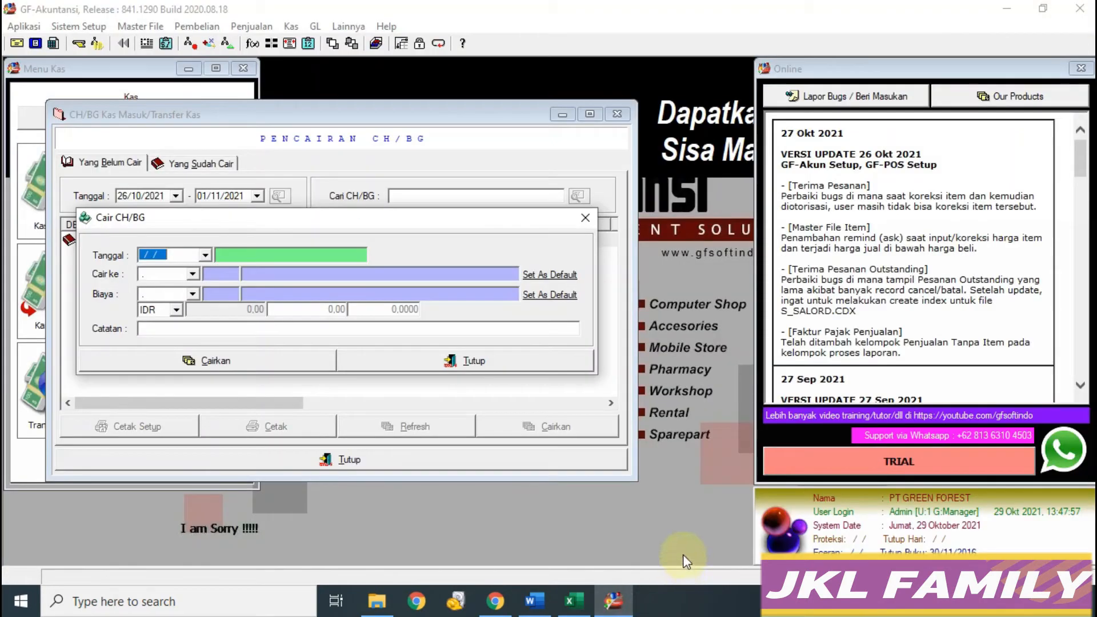
text(051216)
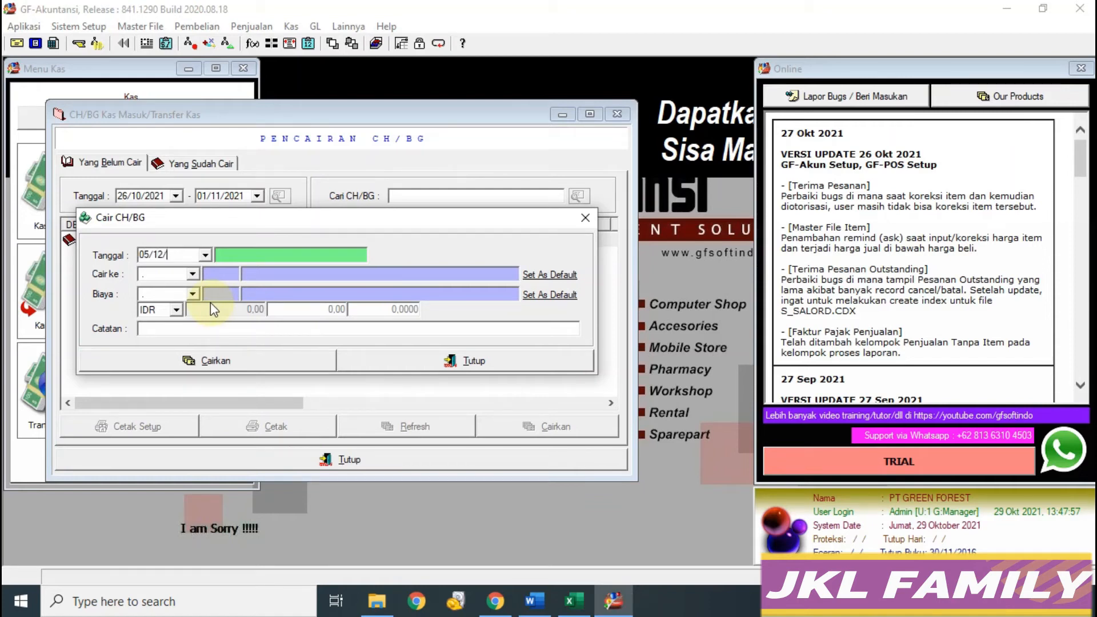
key(Return)
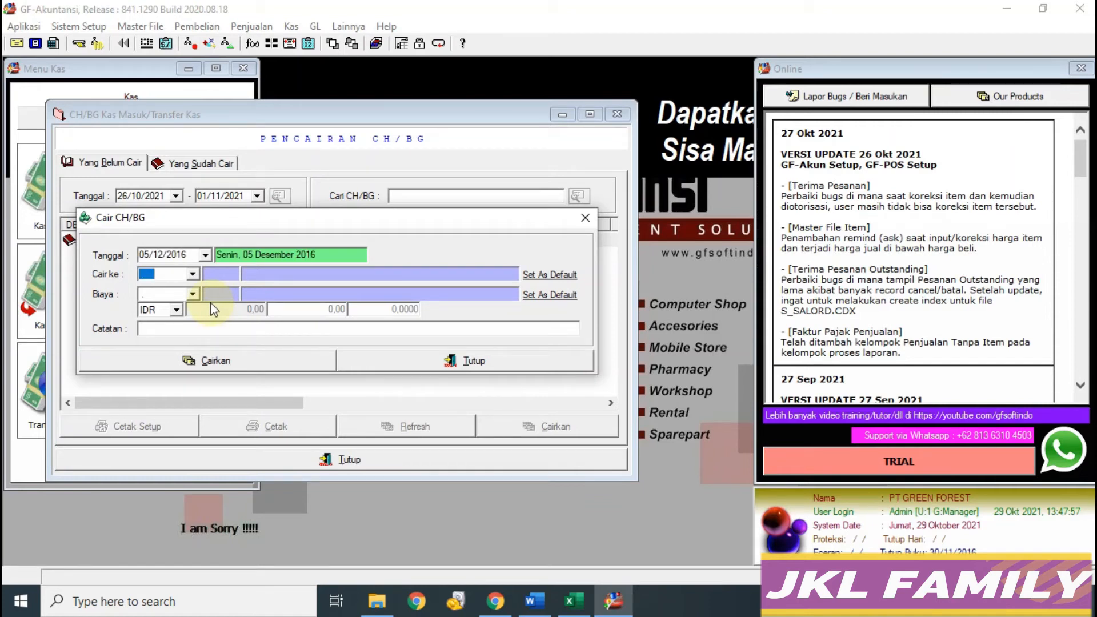
Step: Choose 1.1191 Bank BCA IDR as the Cair ke destination account
click(576, 599)
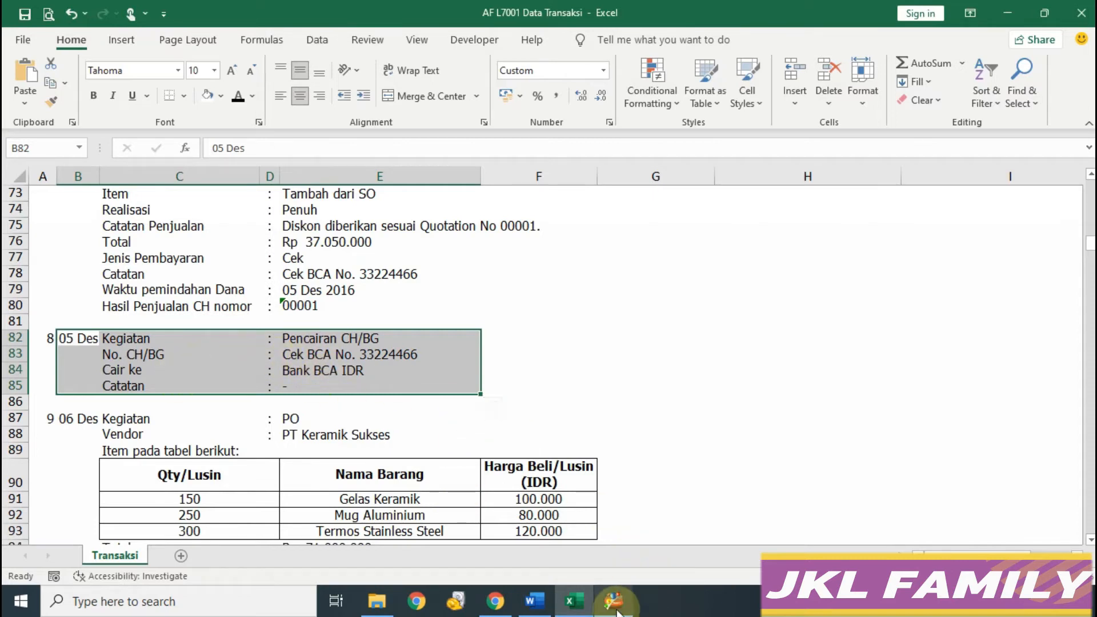
click(310, 374)
click(613, 600)
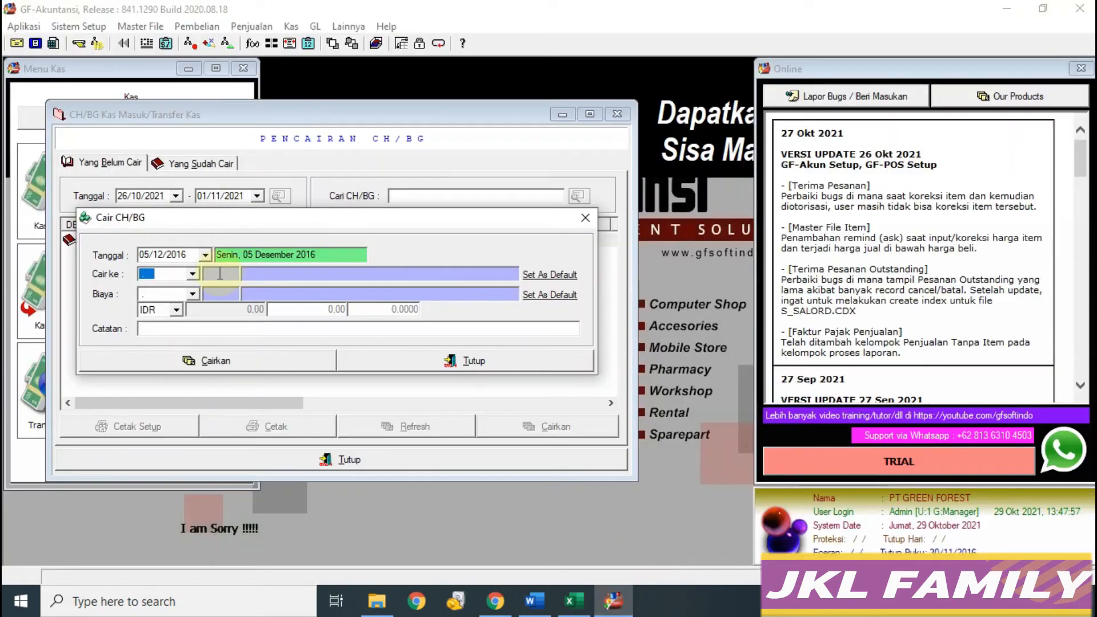
click(193, 274)
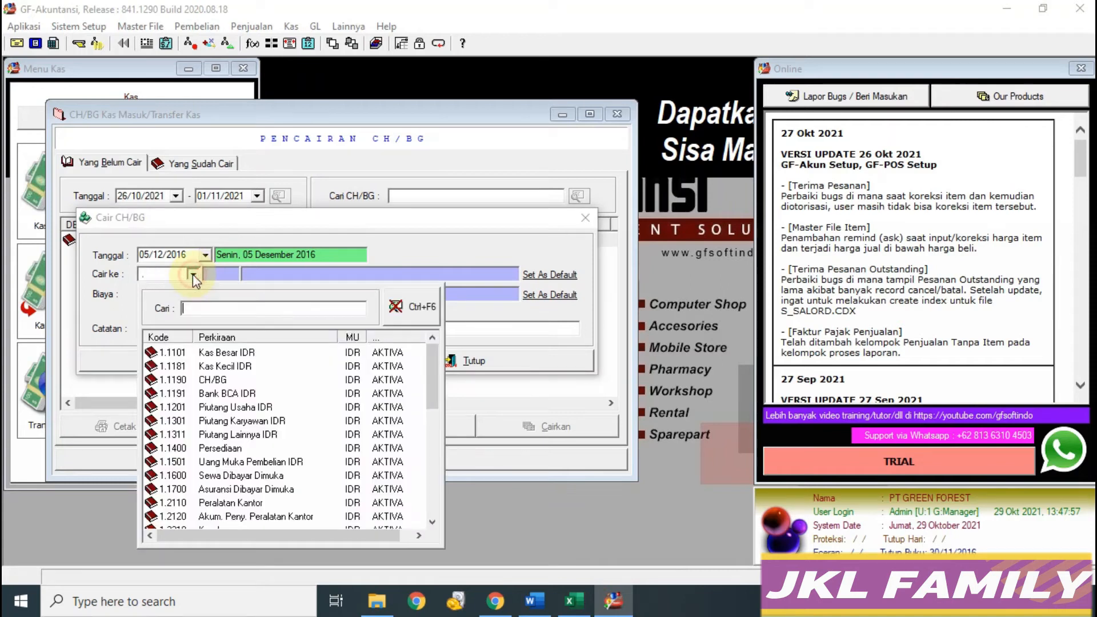
click(250, 394)
double_click(247, 393)
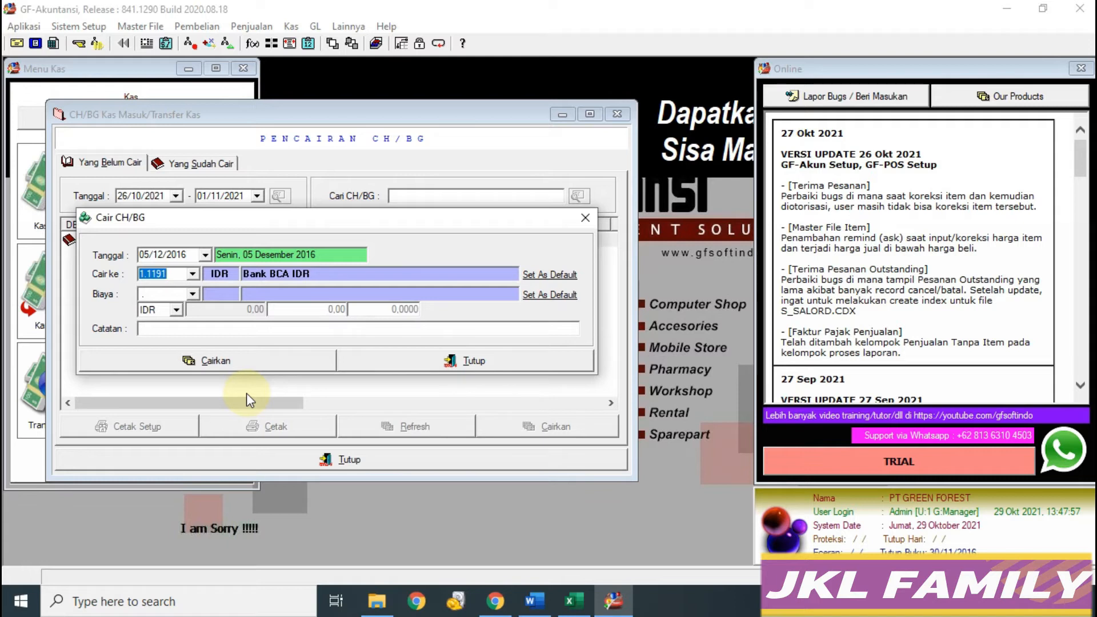
Step: Cash the cheque with Cairkan and close the cheque cashing list
click(573, 604)
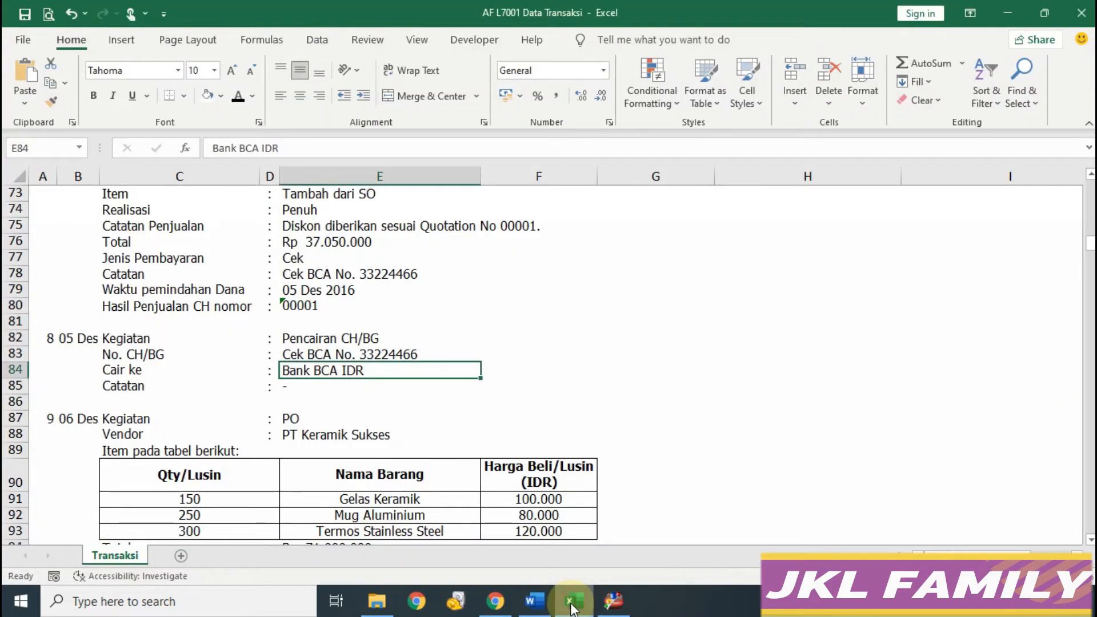
click(613, 602)
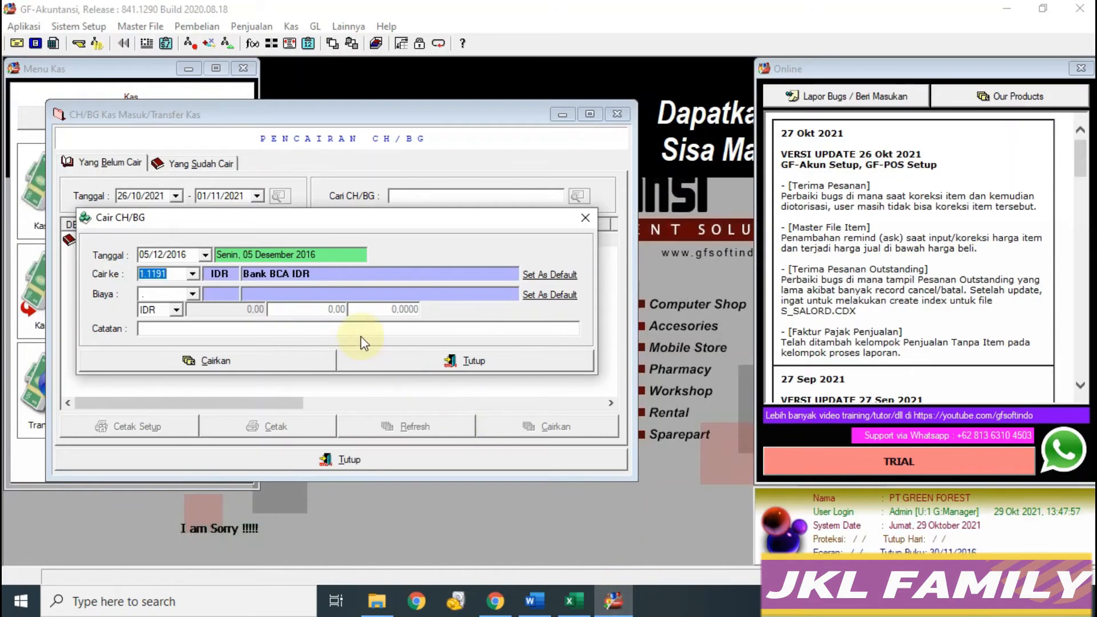
click(226, 364)
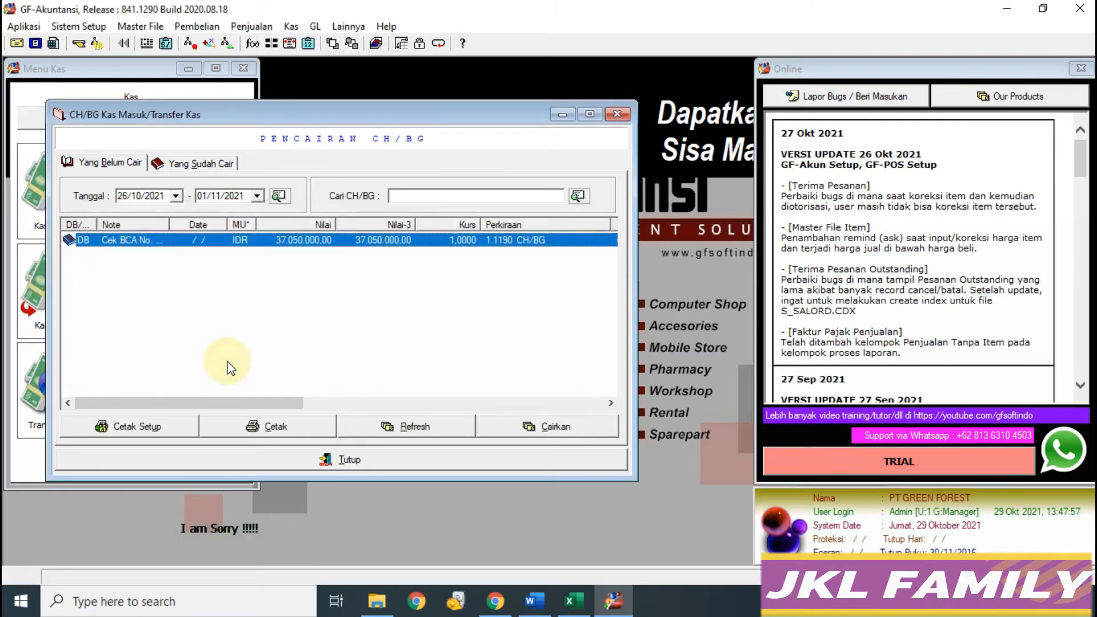
click(372, 461)
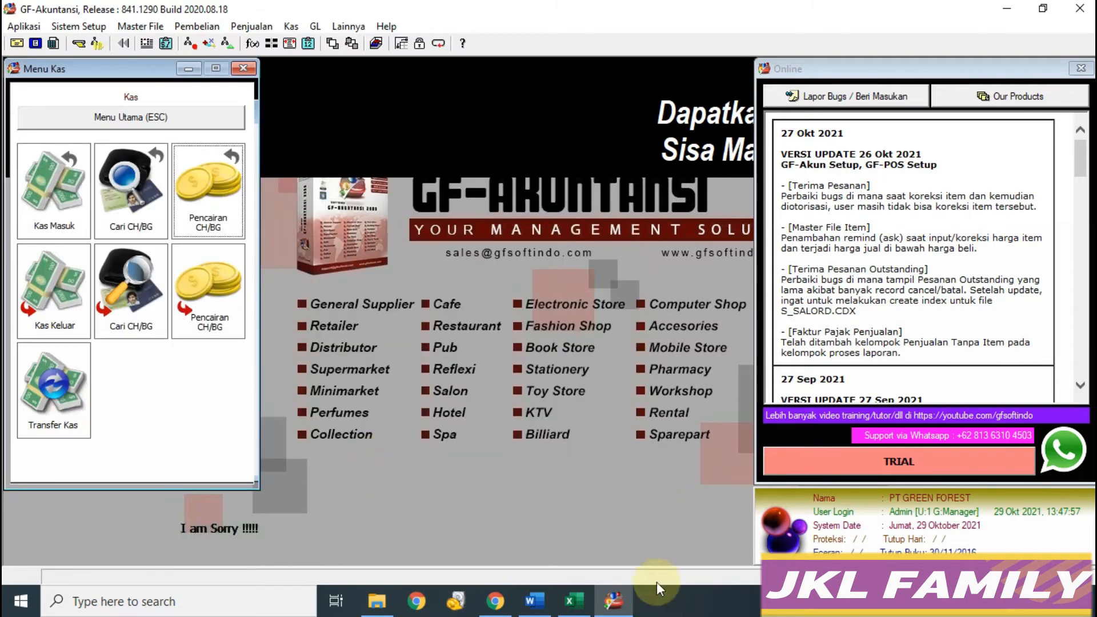
Step: Return to the main menu and open the Purchase Order list under Pembelian
click(574, 601)
scroll(336, 423, down, 2)
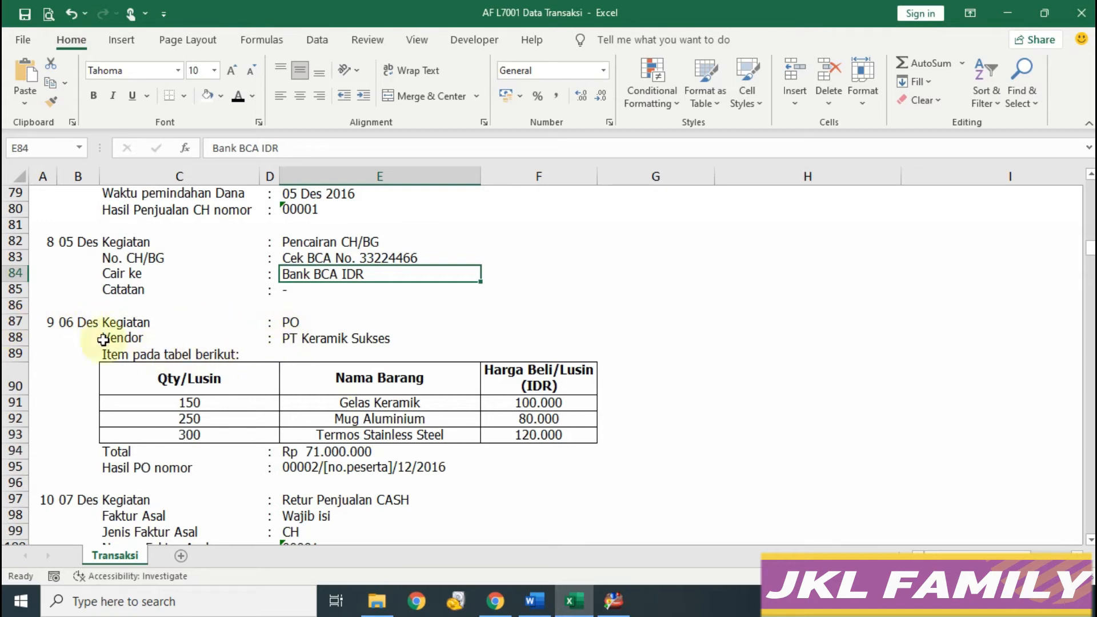
click(614, 600)
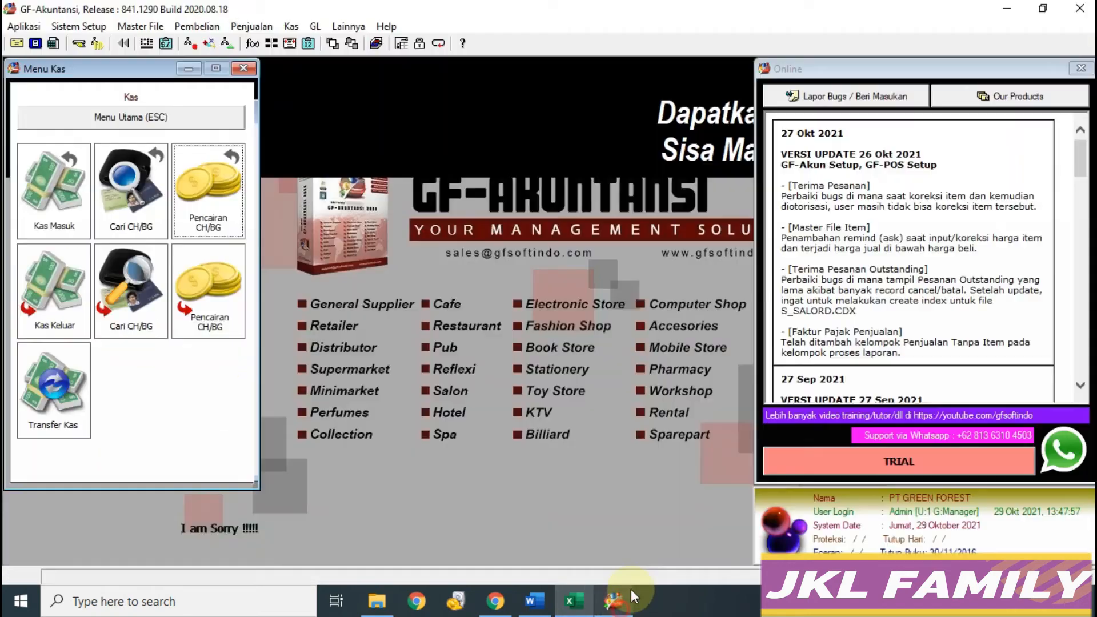
click(157, 121)
click(53, 252)
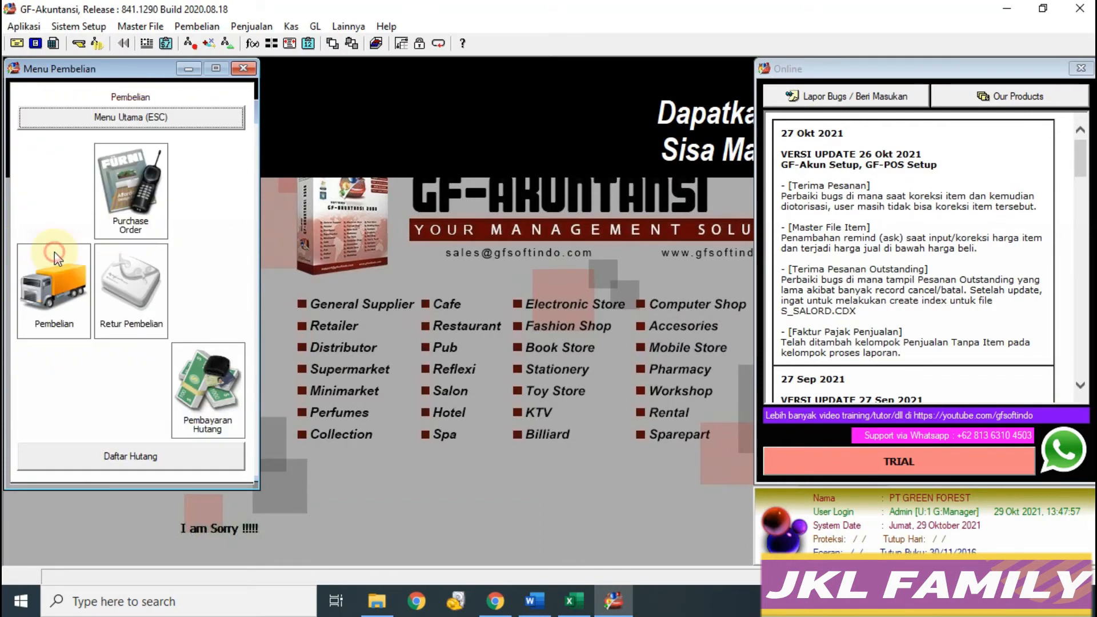
click(132, 197)
Step: Start a new purchase order for vendor PT Keramik Sukses
click(901, 63)
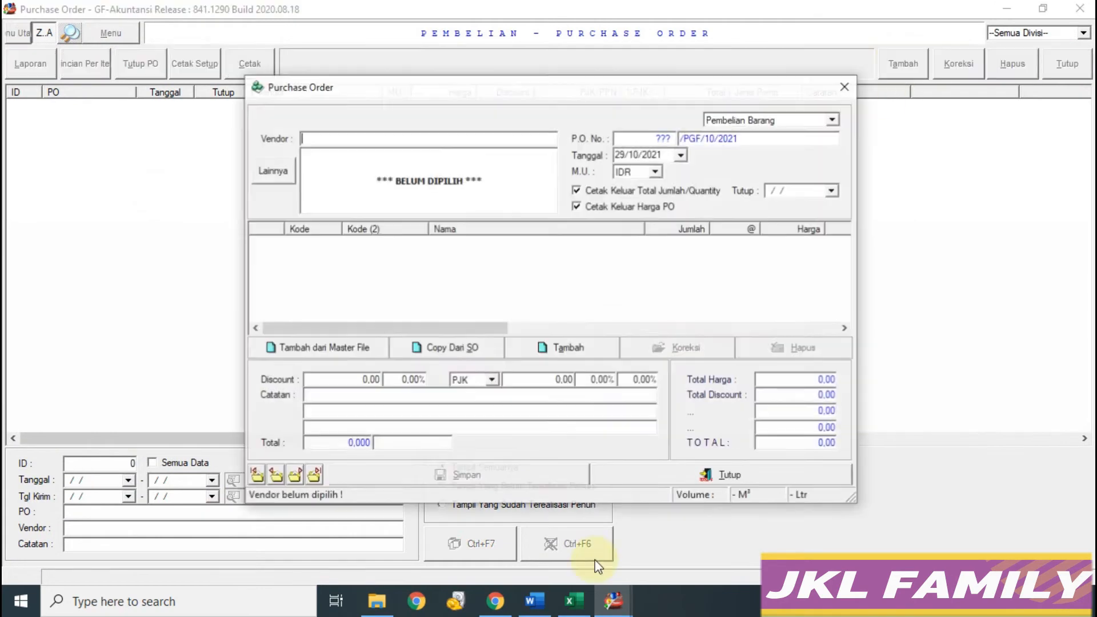
click(582, 591)
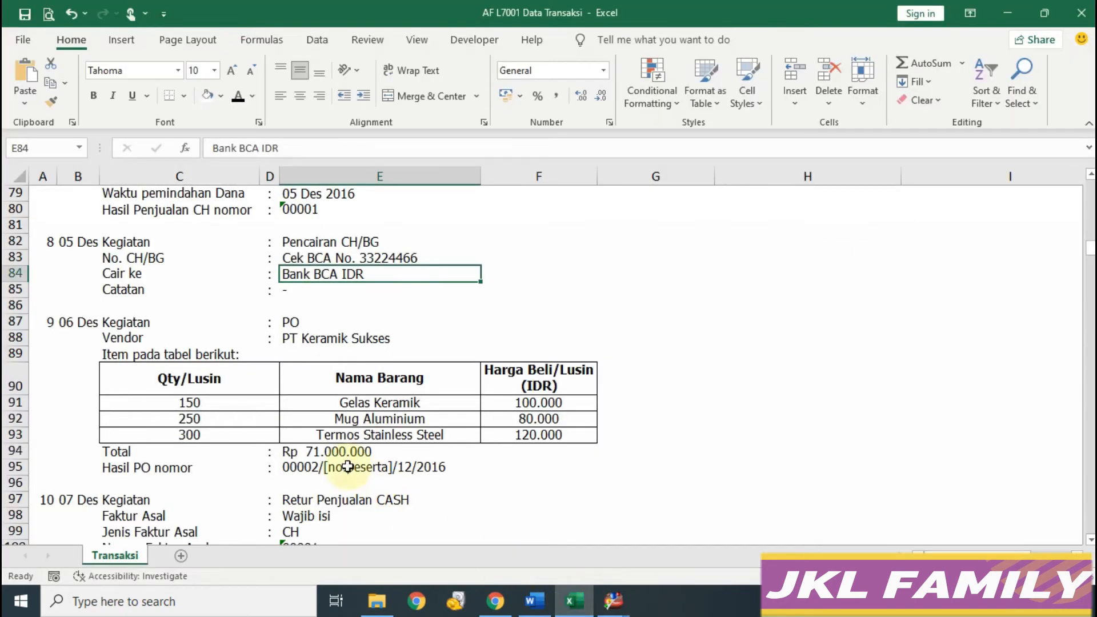
mouse_move(613, 600)
click(690, 546)
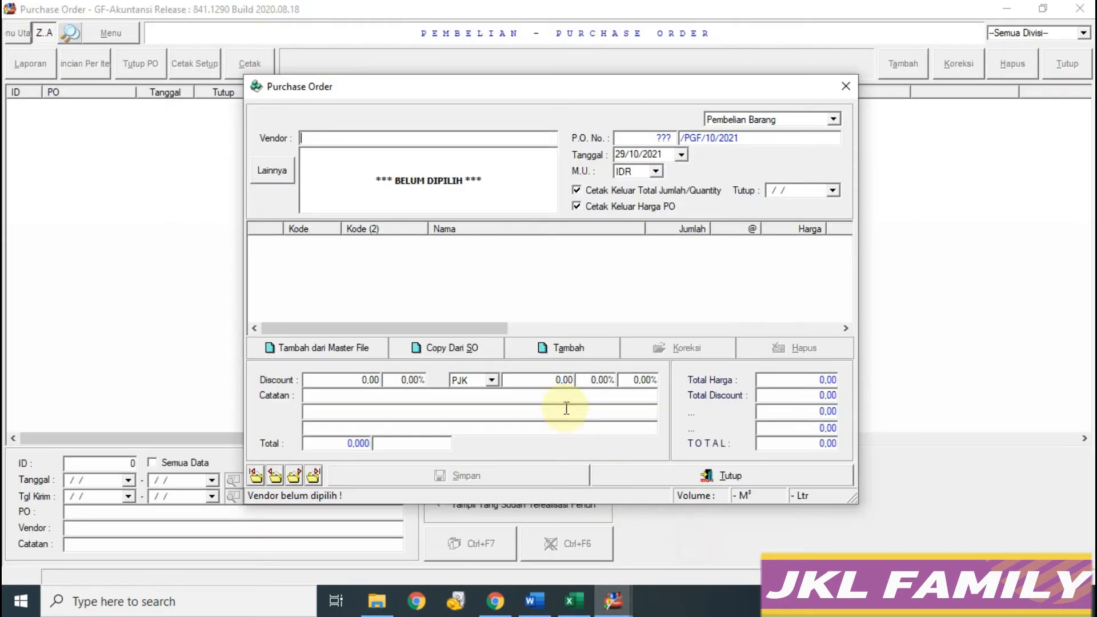
text(P)
key(Down)
key(Return)
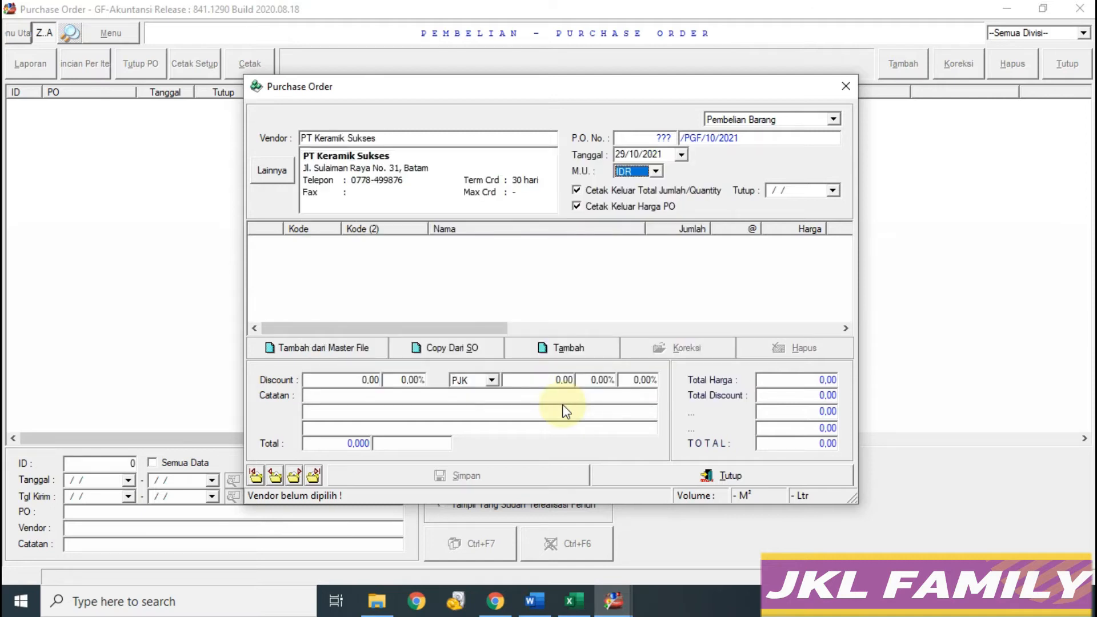
Step: Set the purchase order date to 06/12/2016
click(582, 605)
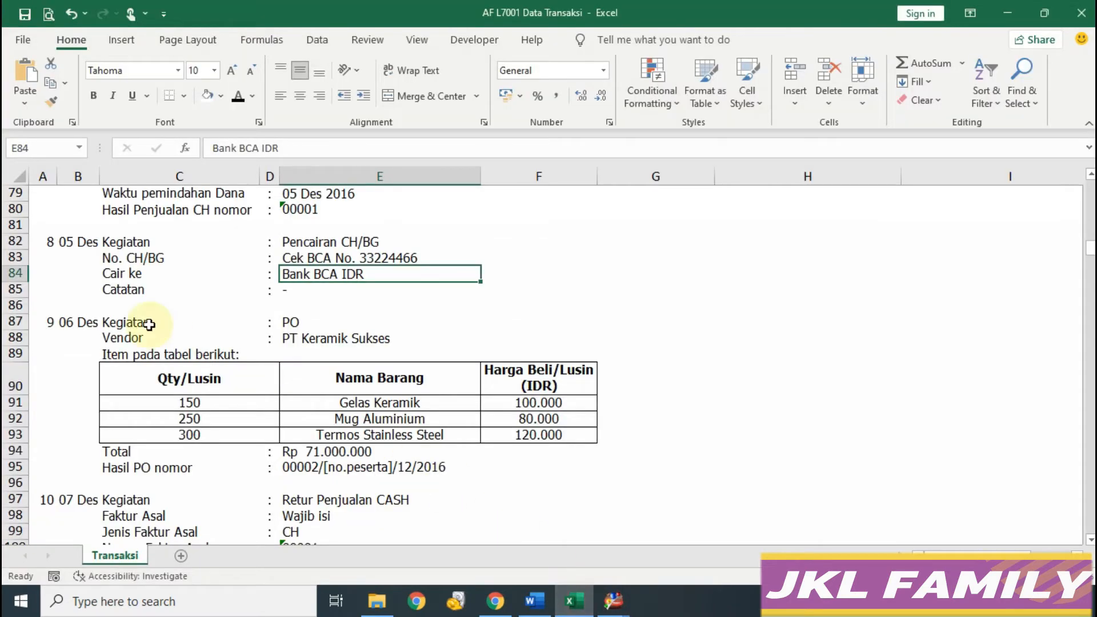
mouse_move(613, 600)
click(676, 537)
click(657, 154)
text(06/12/)
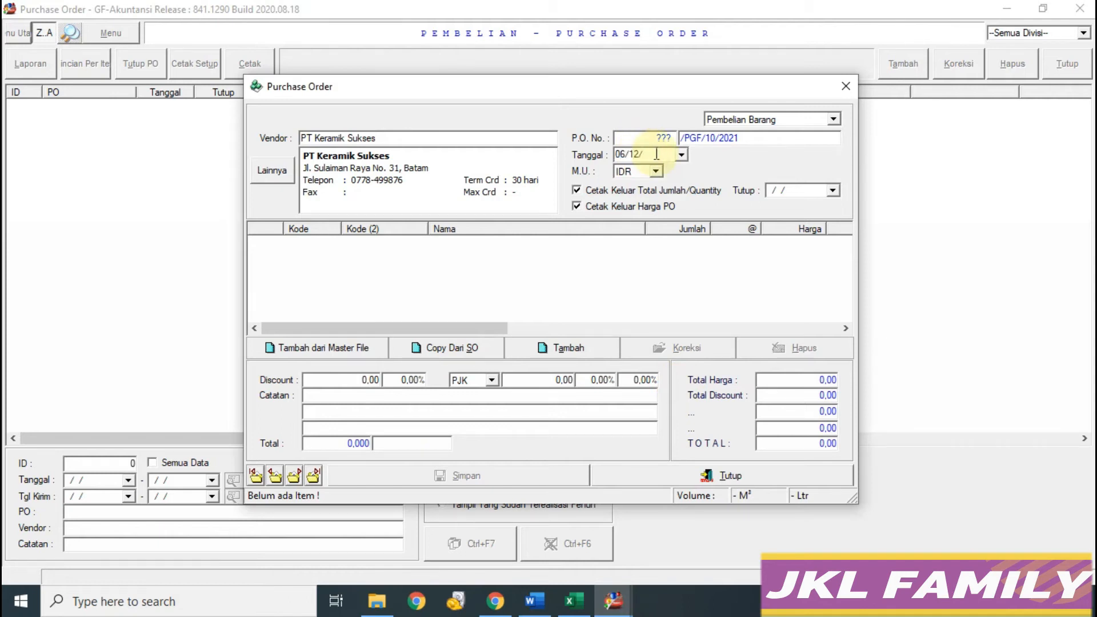
text(2016)
key(Return)
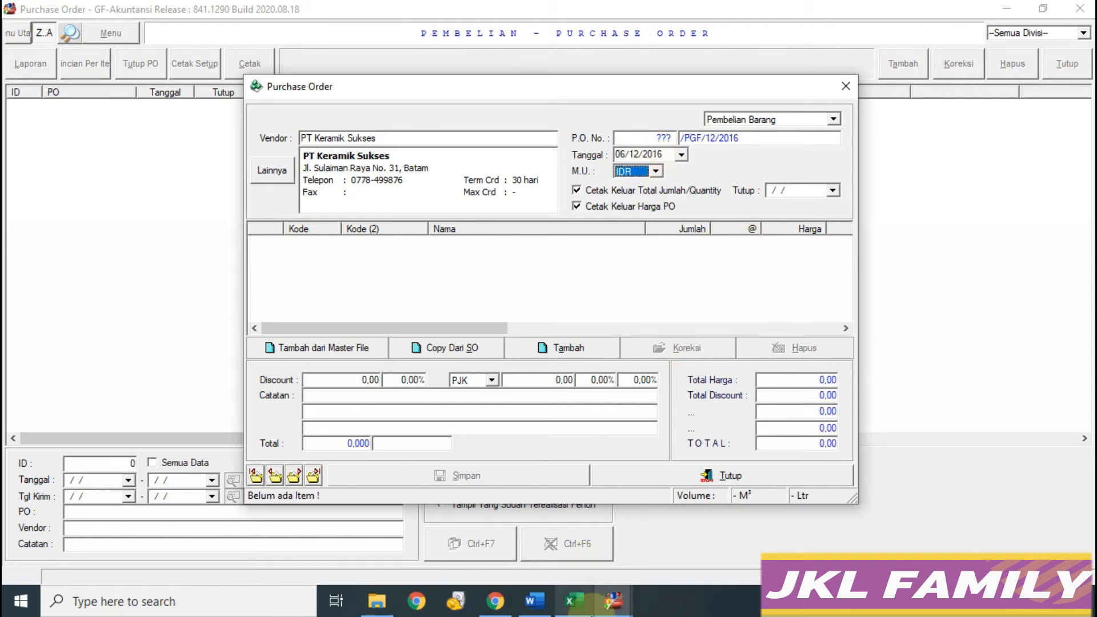
Step: Look up the three items to order, starting with Gelas Keramik, in the workbook
mouse_move(615, 601)
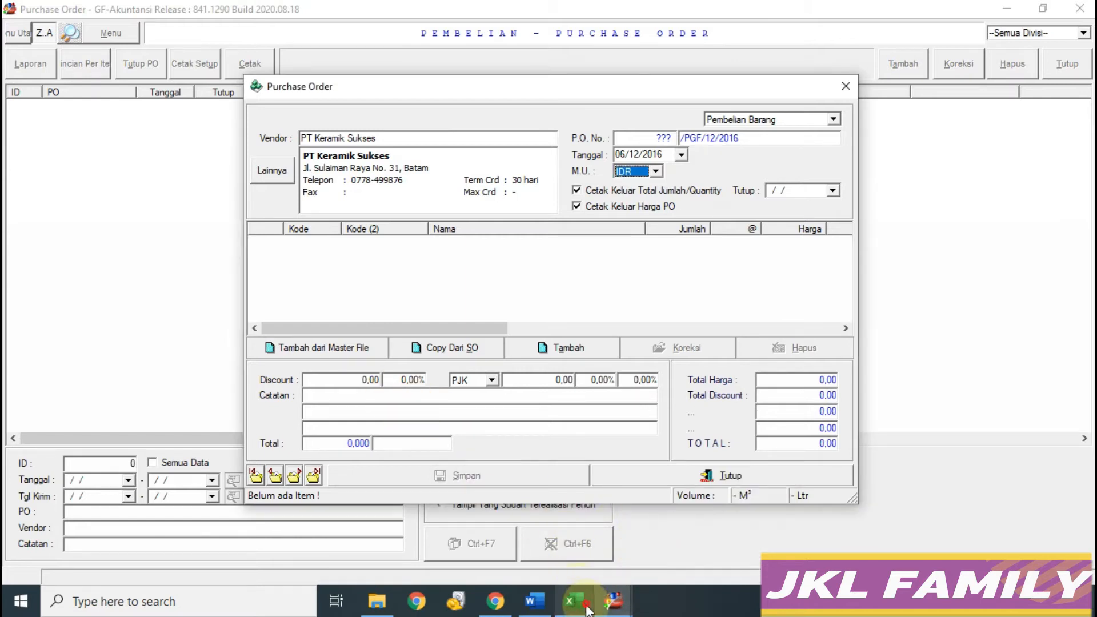
click(573, 601)
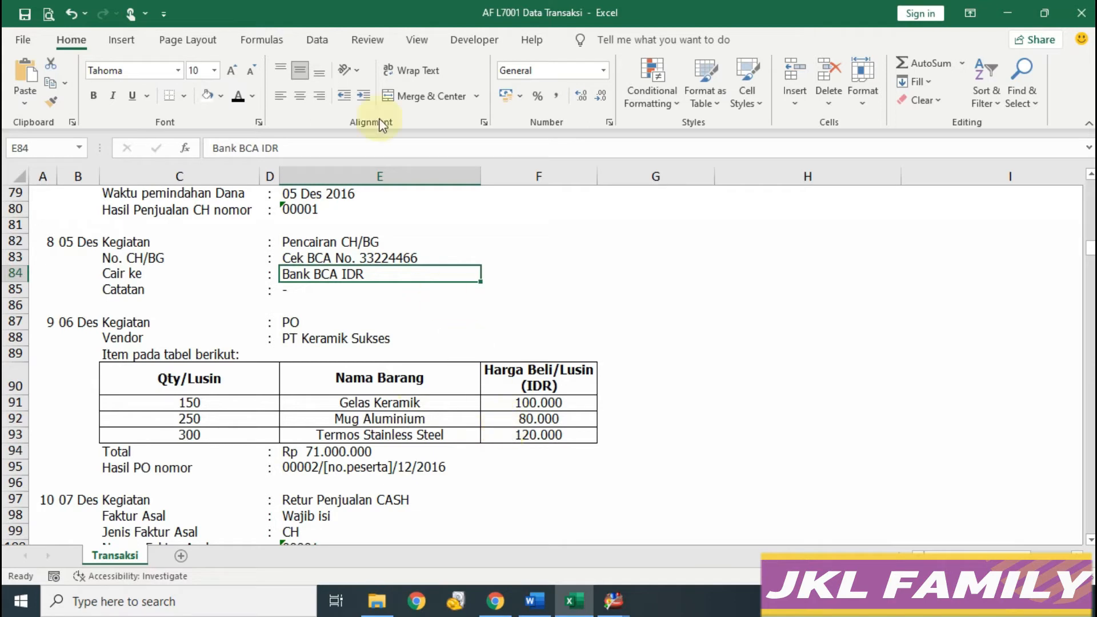
click(377, 402)
drag(383, 417, 384, 435)
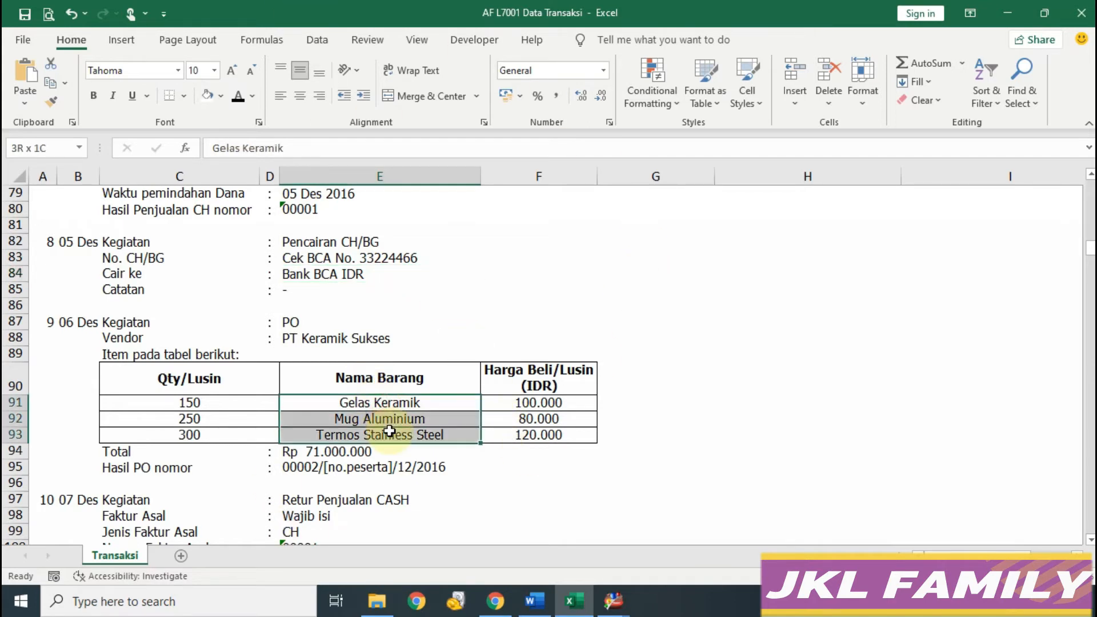
mouse_move(613, 600)
click(673, 523)
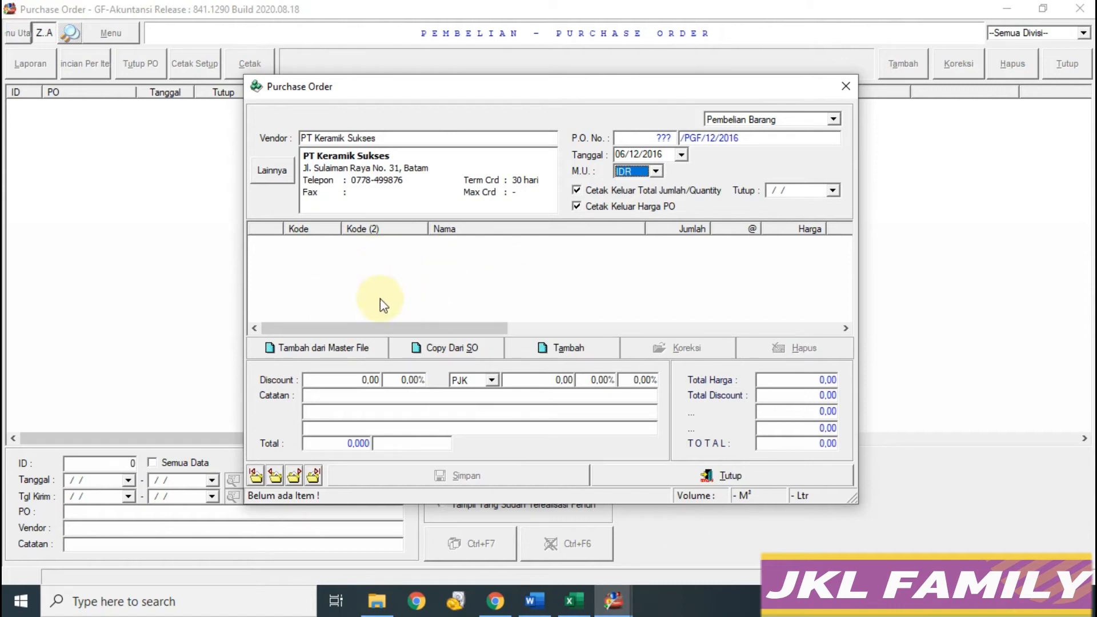
Step: Start a new stock item from the purchase order's item list
right_click(384, 256)
click(403, 262)
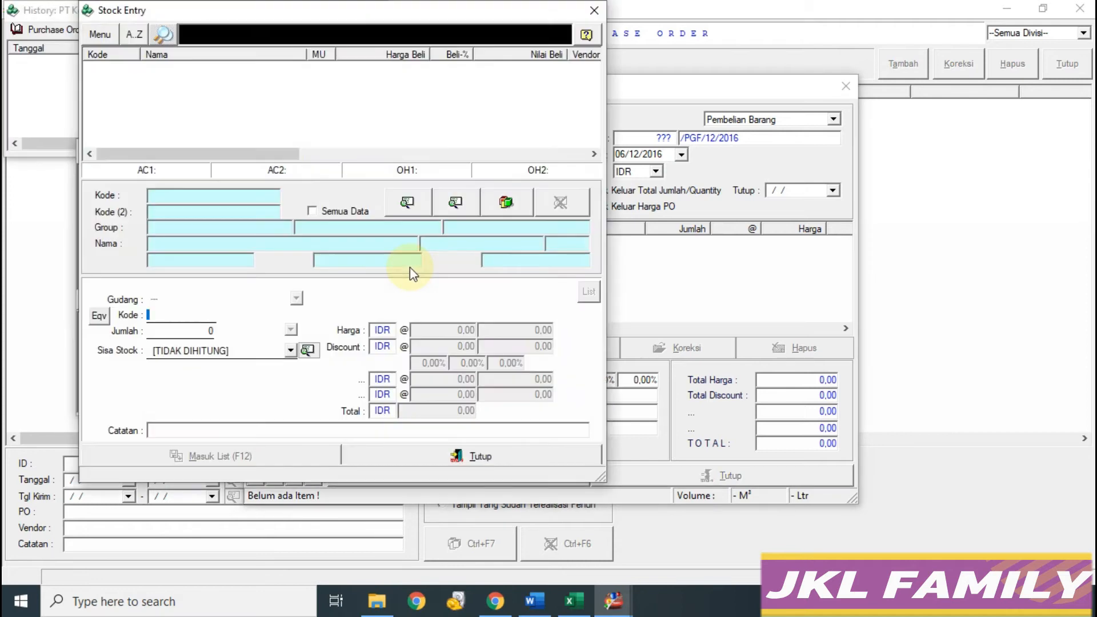
right_click(190, 93)
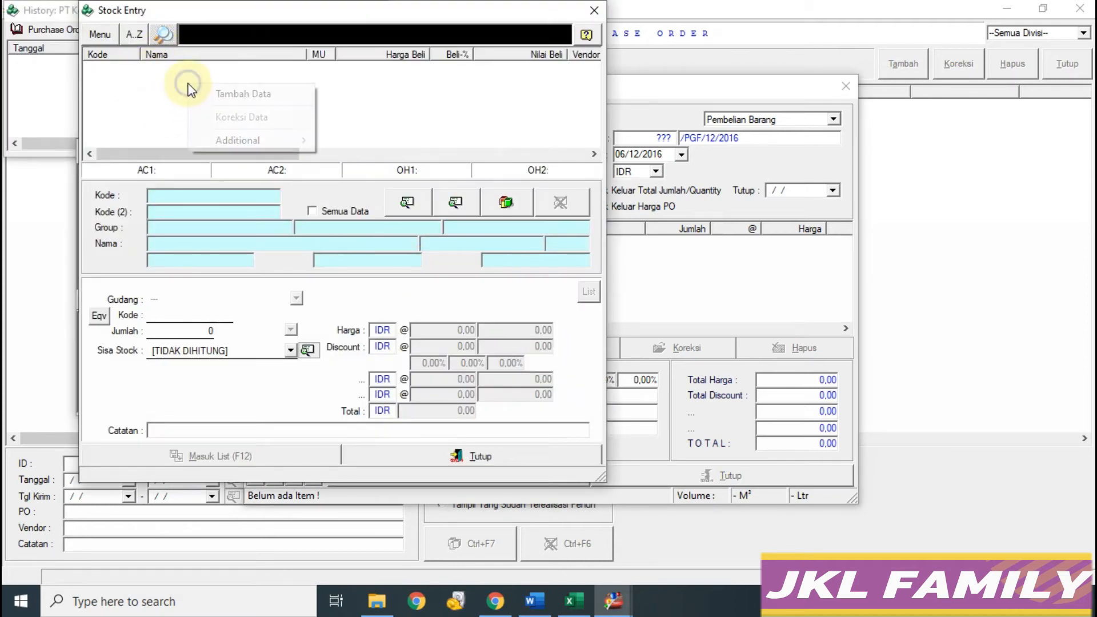
click(229, 93)
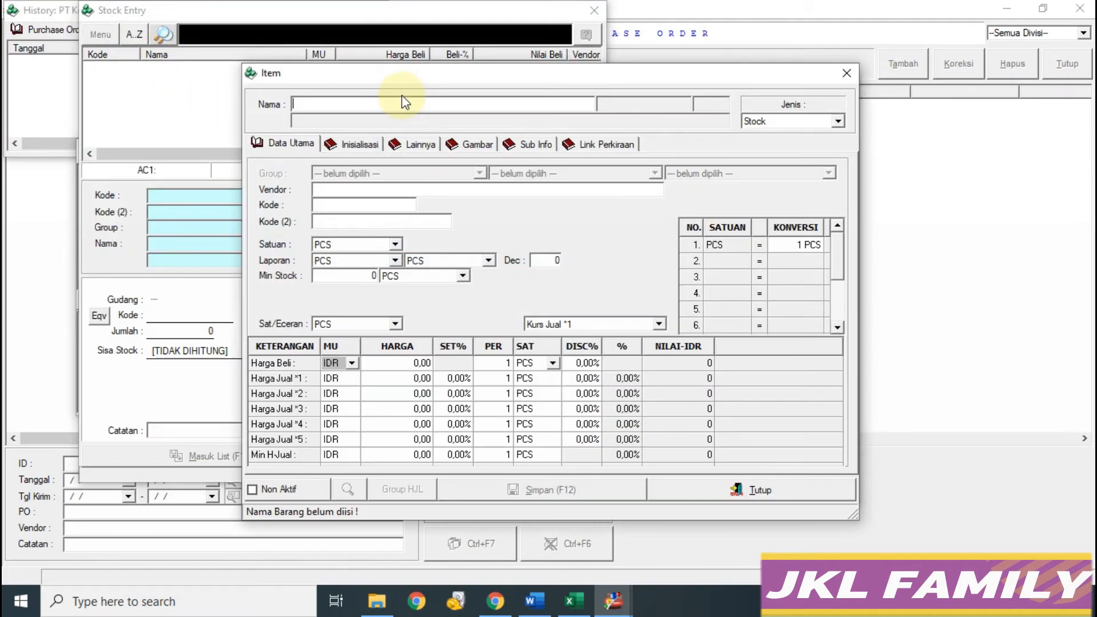
Step: Copy 'Gelas Keramik' from the workbook and paste it as the item name
click(573, 601)
click(421, 405)
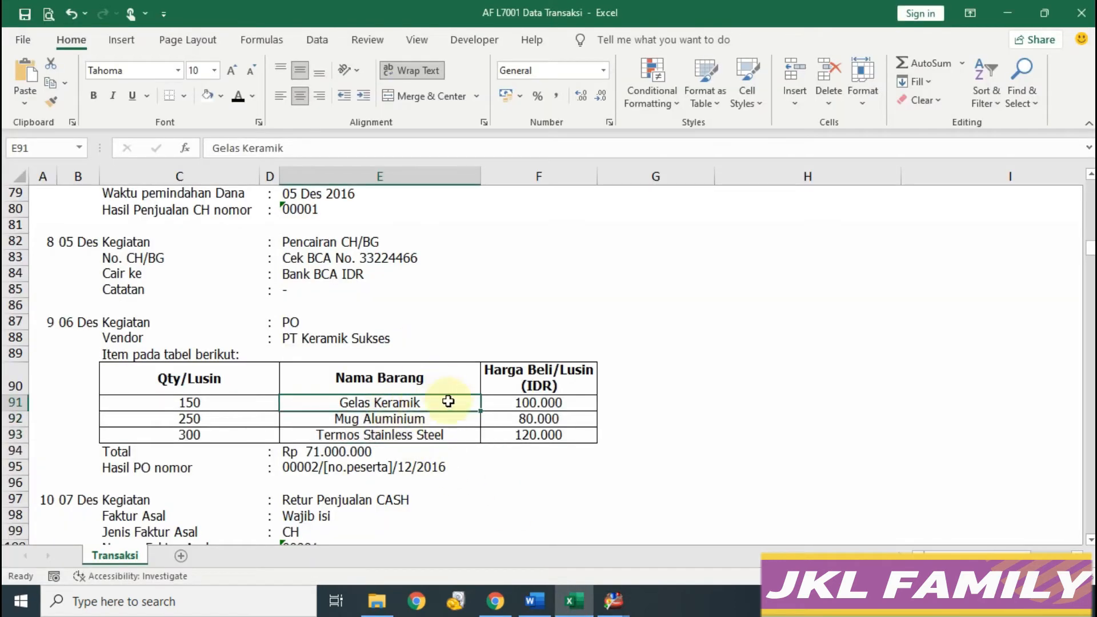
drag(313, 150, 143, 140)
key(ctrl+c)
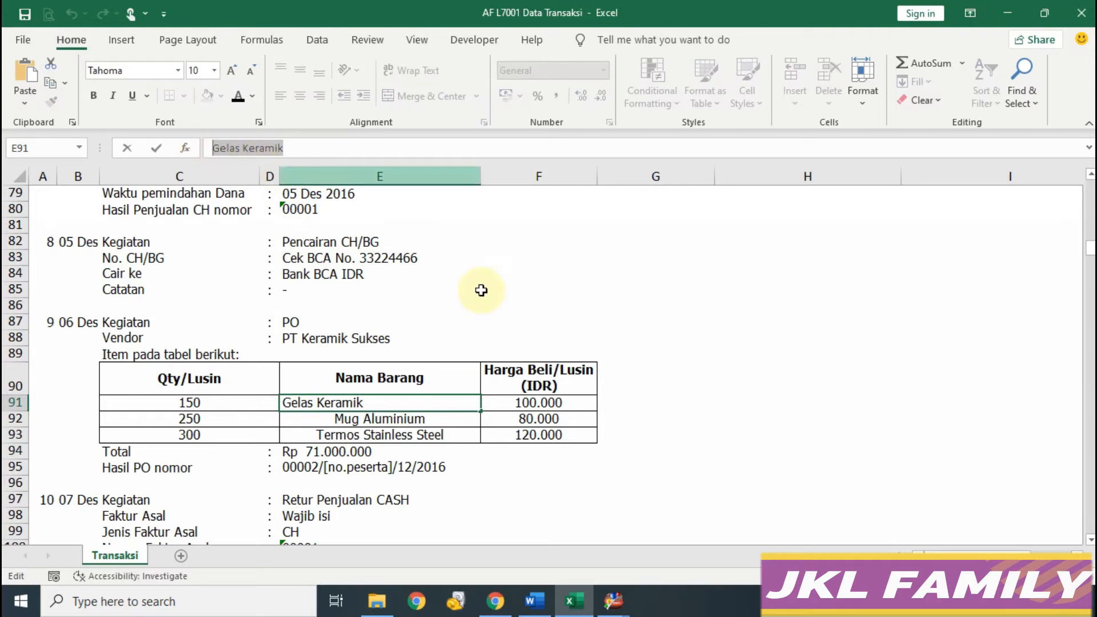
click(695, 565)
click(321, 107)
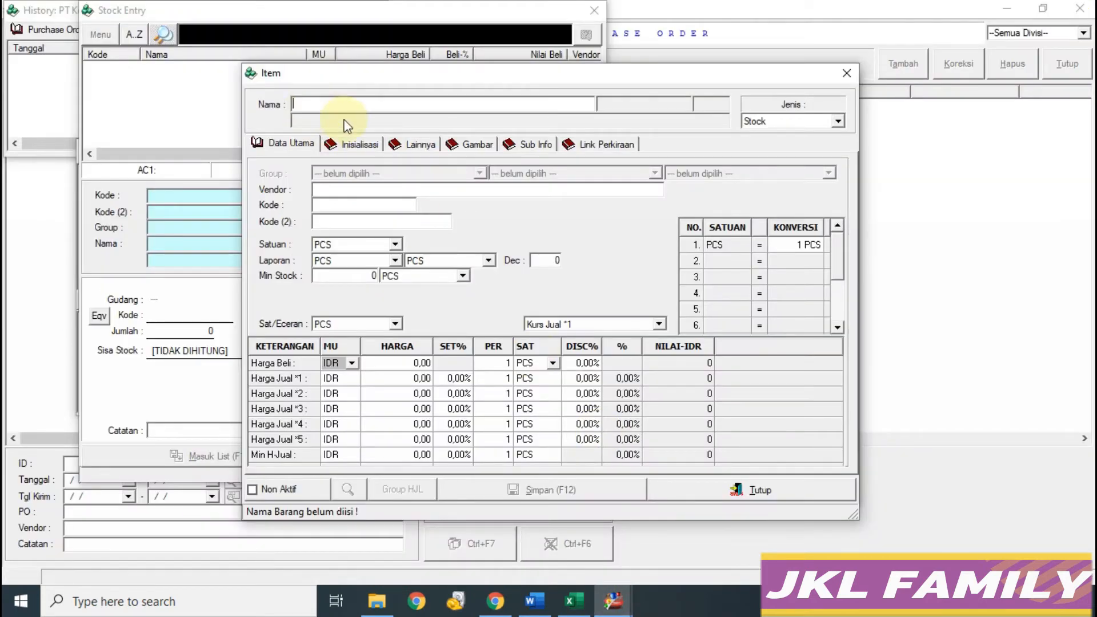
key(ctrl+v)
key(Return)
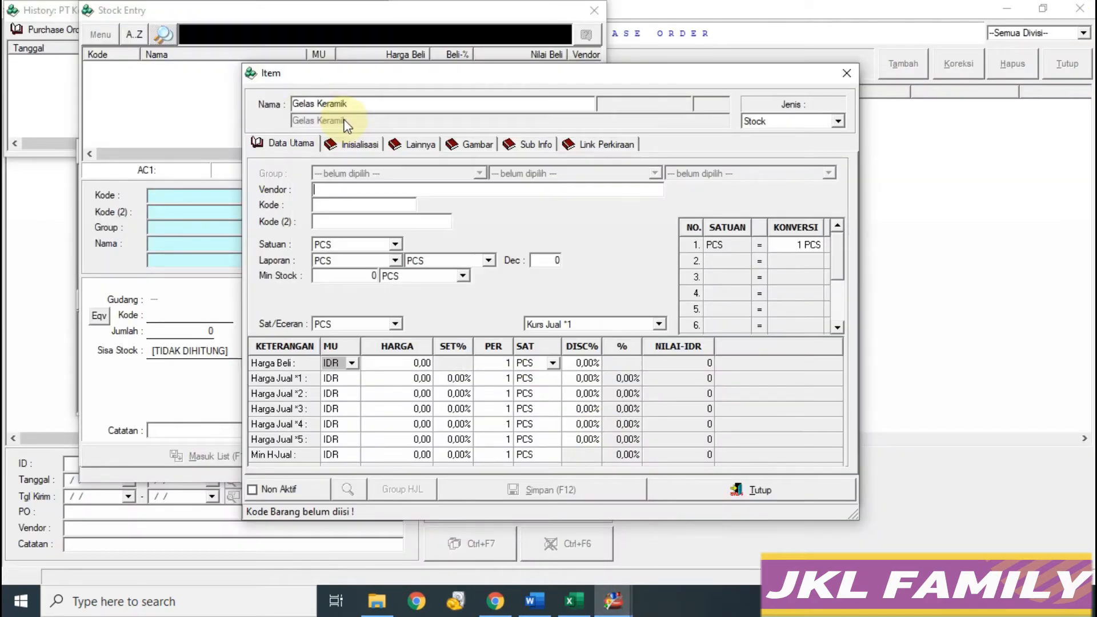
Step: Give the item code GK, unit set PCS.LSN, and LSN as reporting unit
click(331, 204)
text(GK)
click(359, 220)
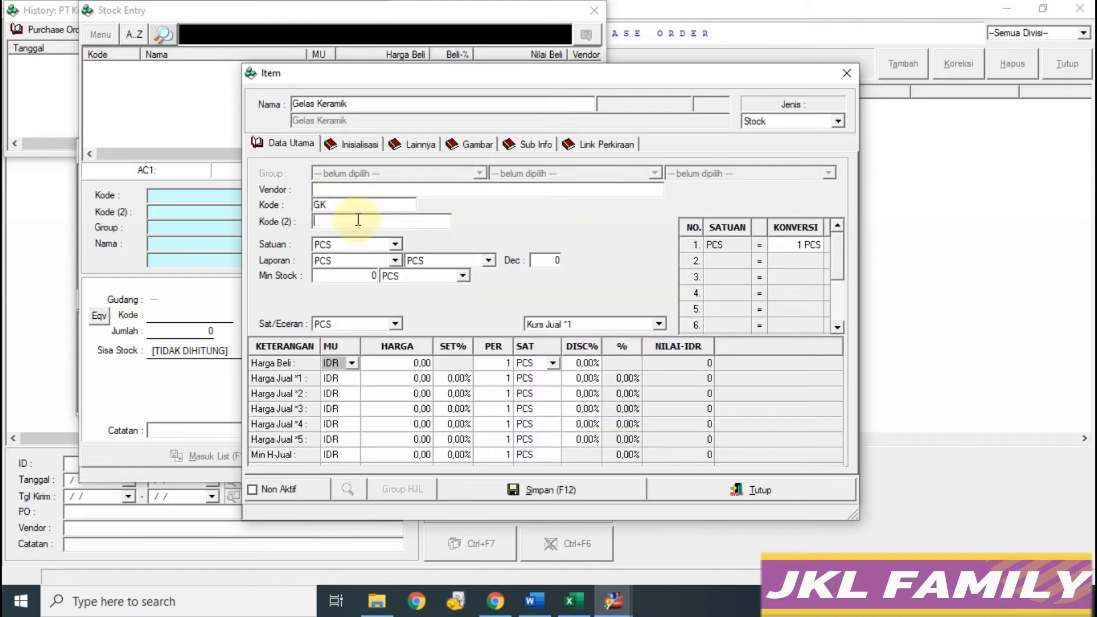
click(395, 262)
click(394, 245)
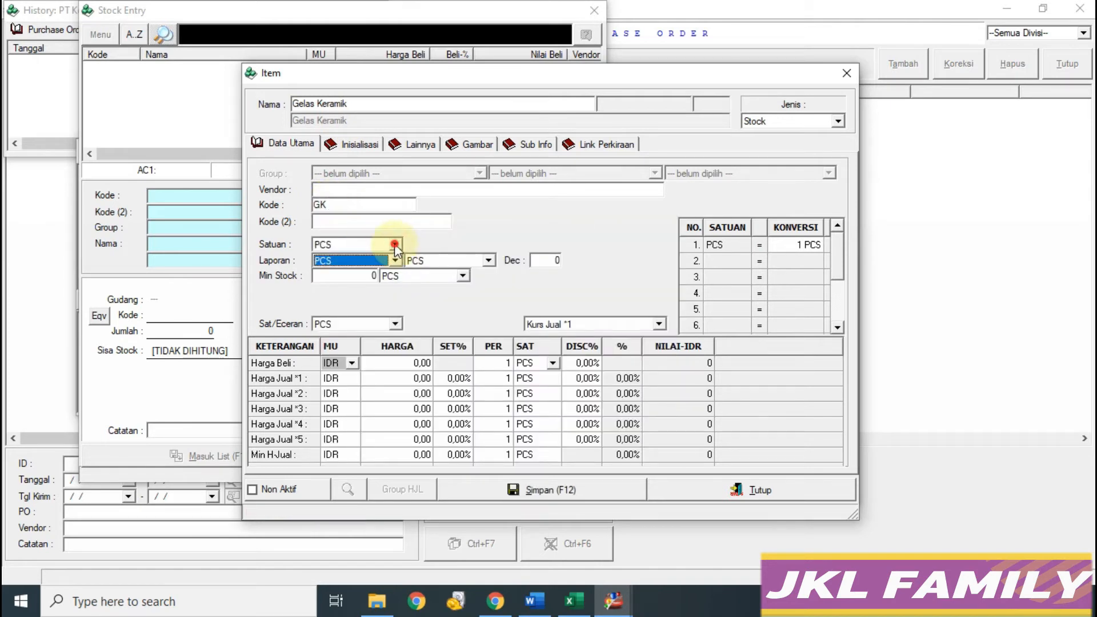
click(382, 273)
click(395, 261)
click(372, 273)
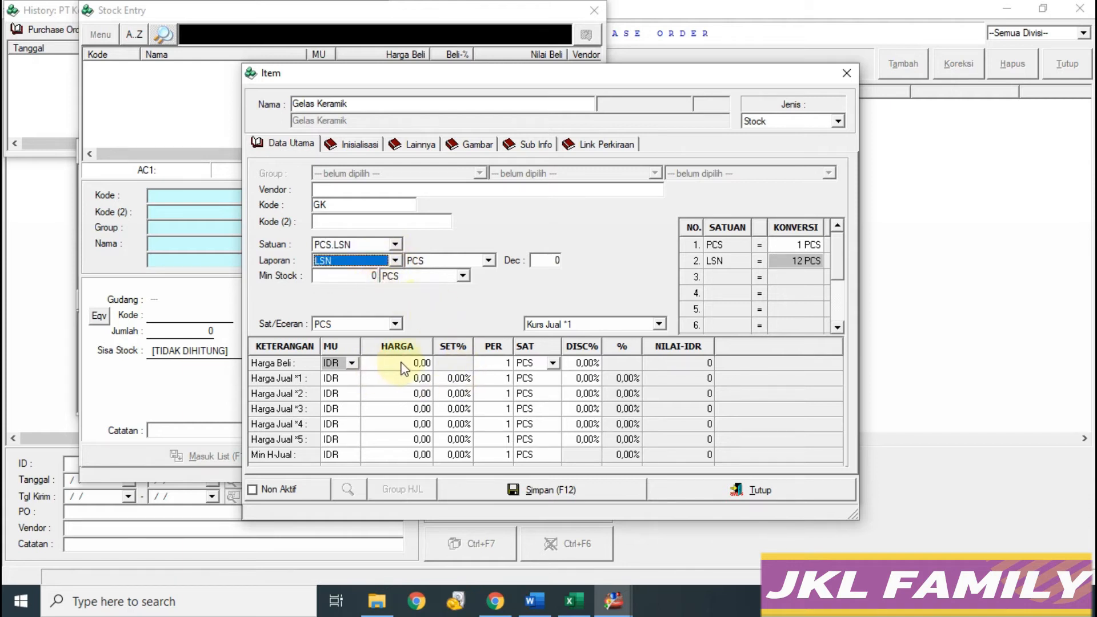
Step: Set the purchase price to 100.000 per LSN
click(420, 367)
click(572, 601)
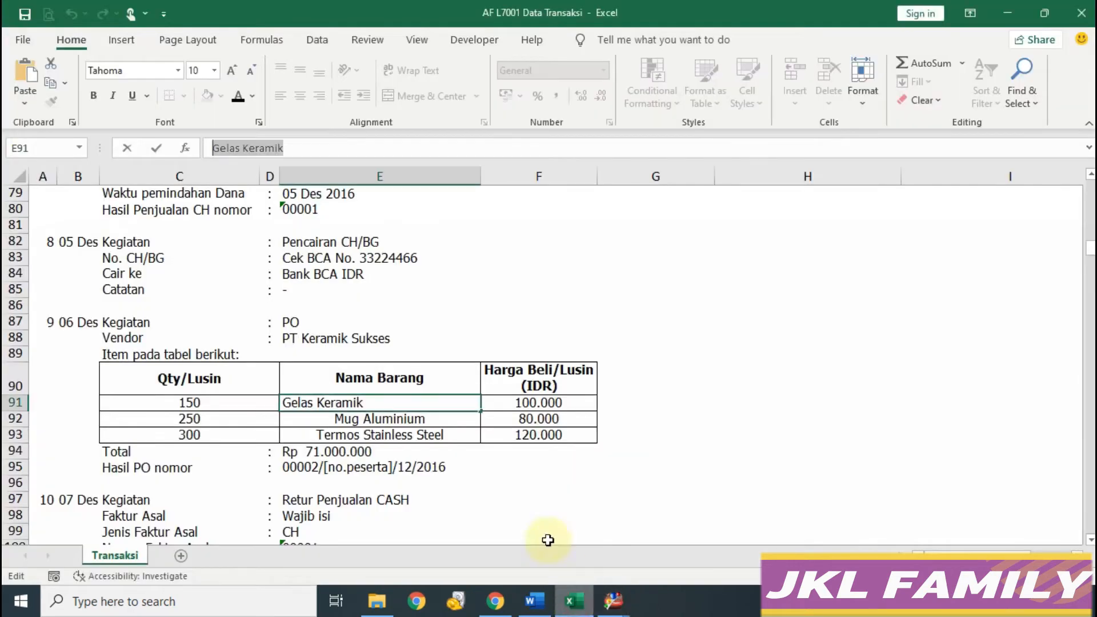
click(614, 601)
click(629, 527)
text(100.000,00)
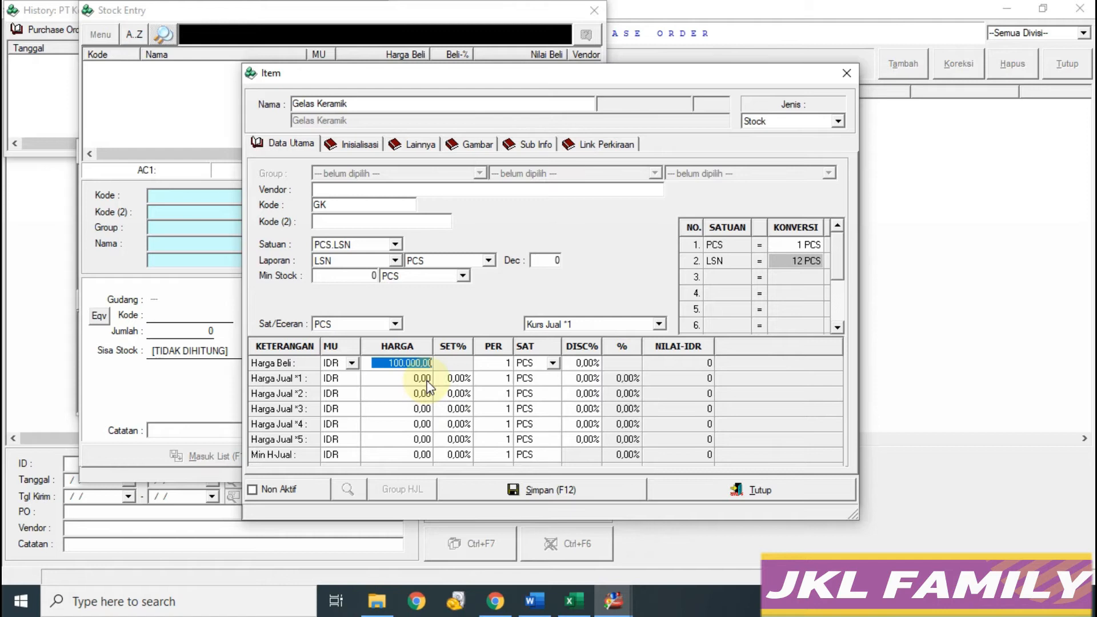
click(554, 363)
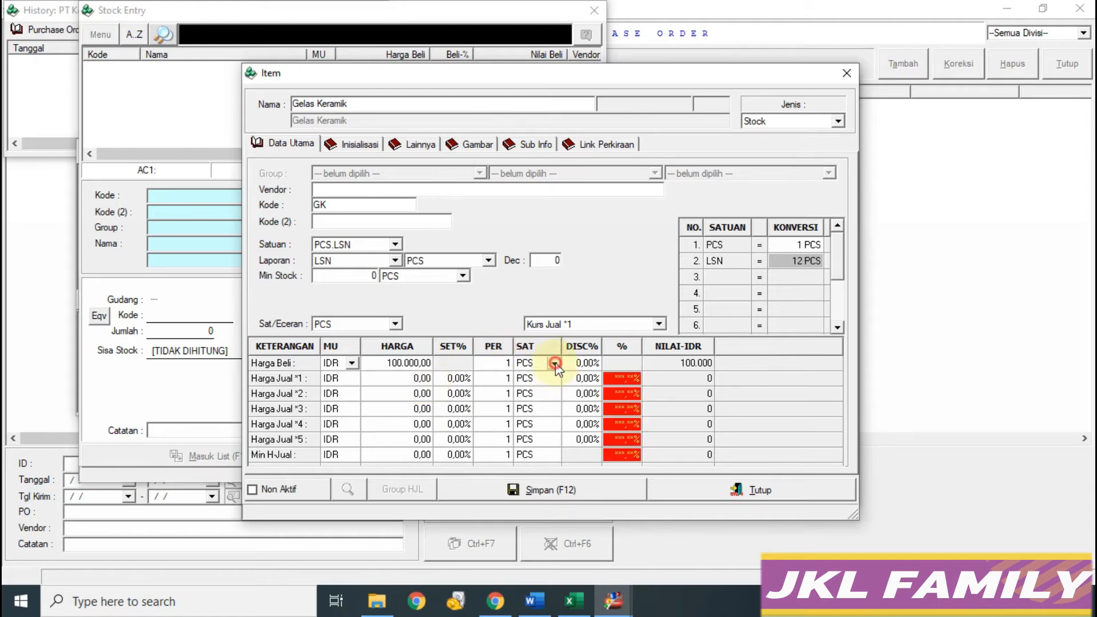
click(547, 389)
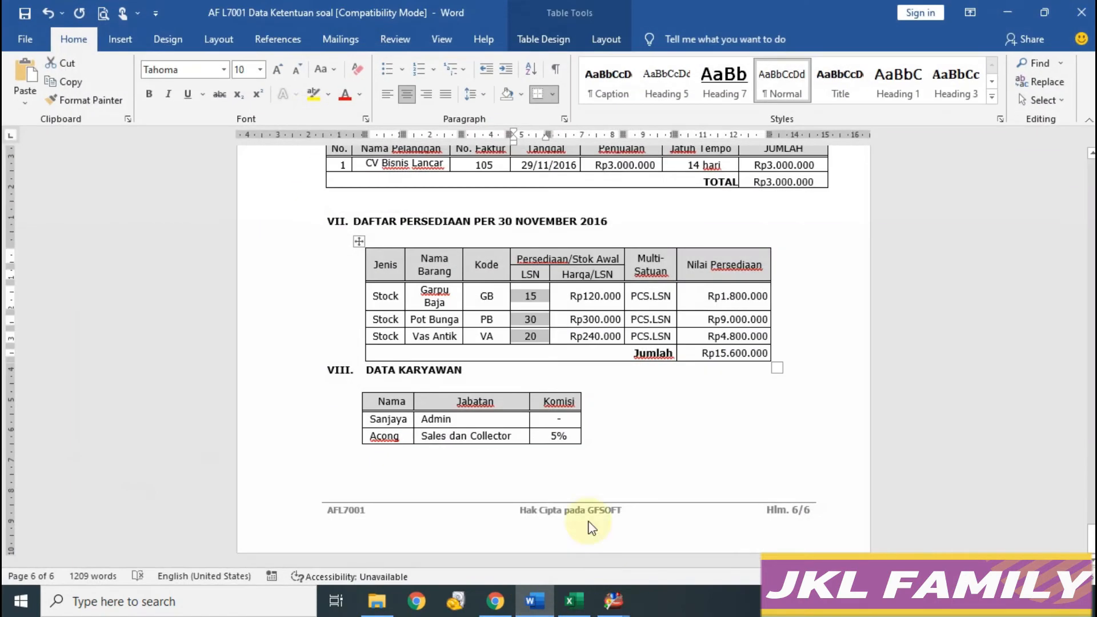
drag(1087, 537, 1087, 247)
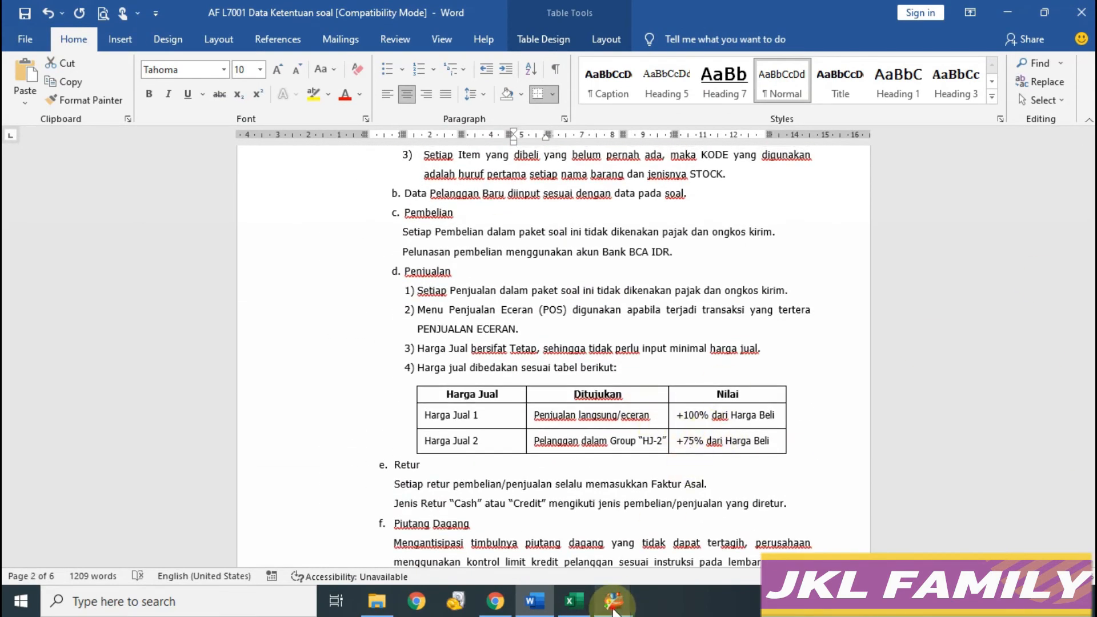
Step: Set sell price markups of 100% and 75% (200.000 and 175.000) and save the item
click(613, 600)
click(660, 556)
click(465, 379)
text(10)
key(Return)
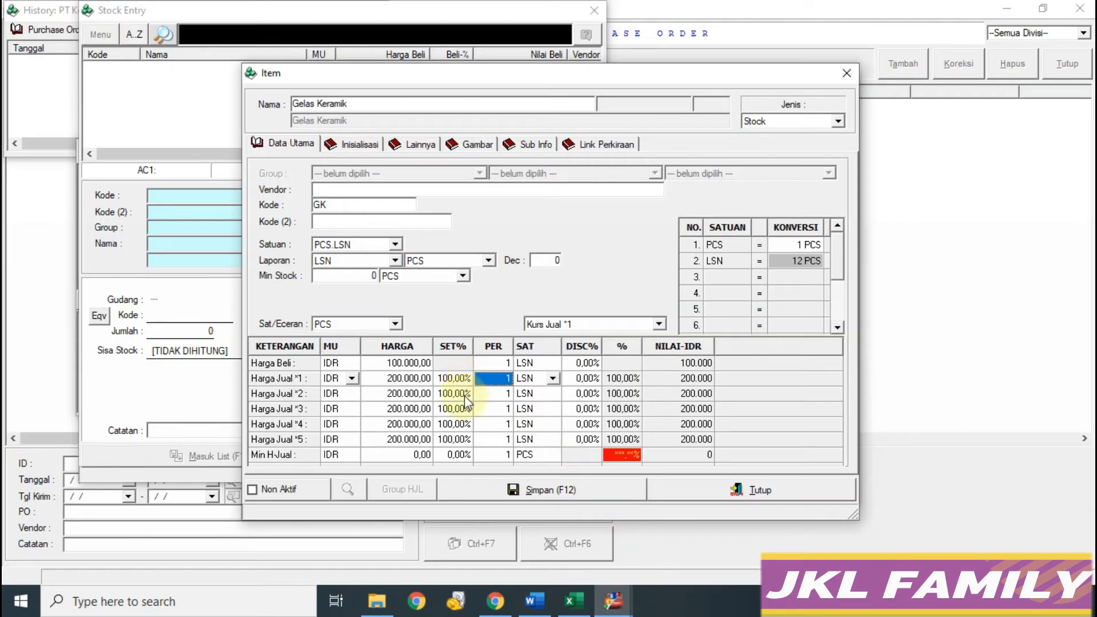
click(447, 394)
text(75)
key(Return)
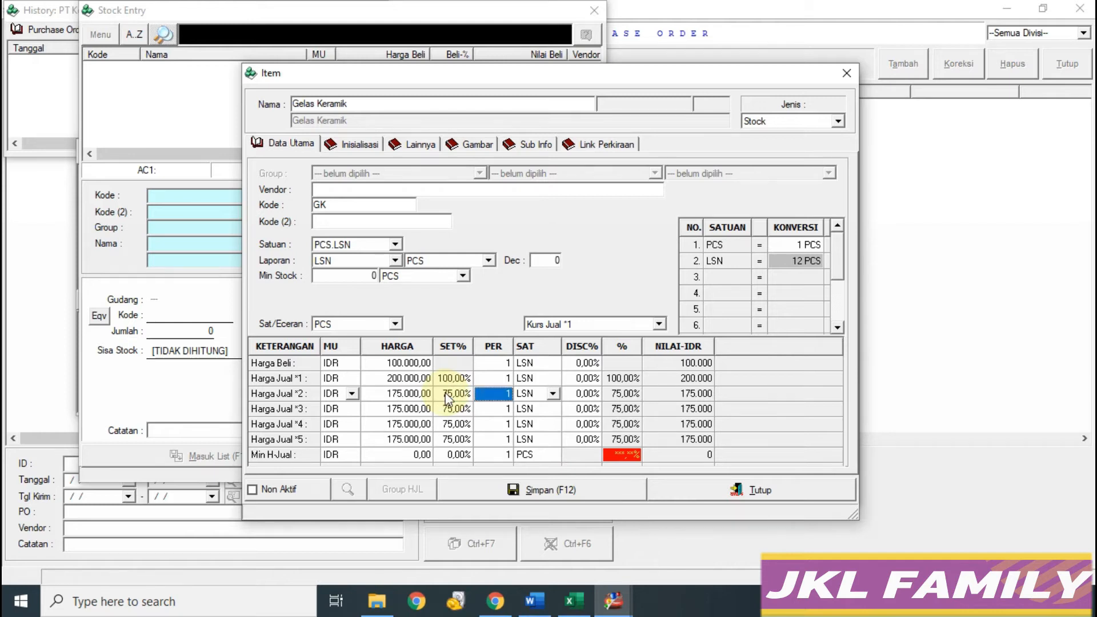
click(528, 485)
Step: Select the 'Mug Aluminium' name in the spreadsheet and go back to the item form
click(574, 601)
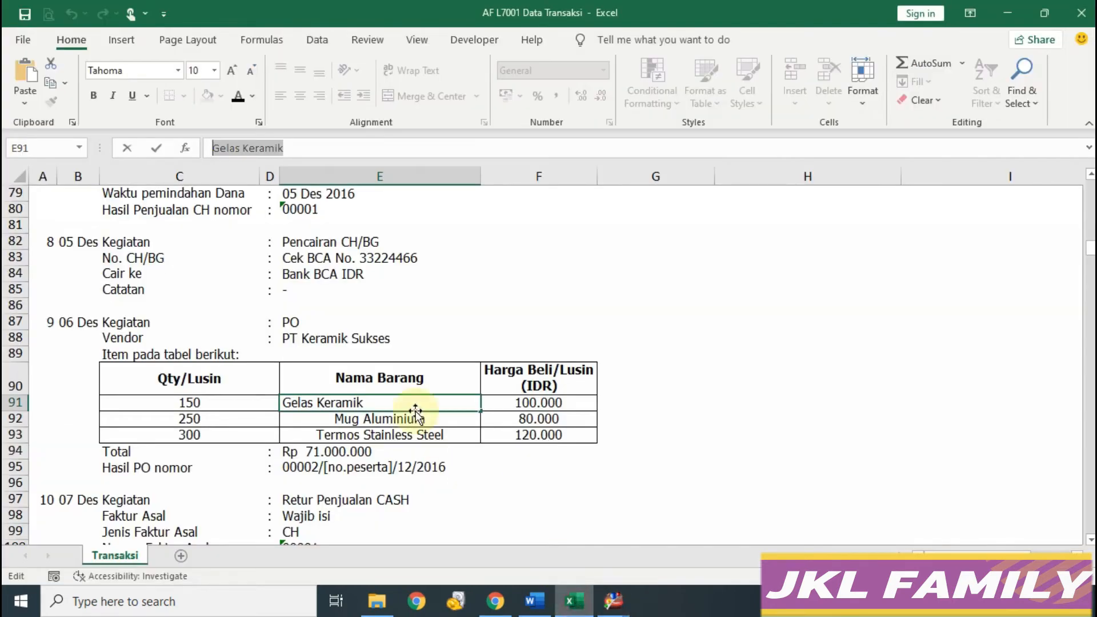
click(367, 420)
drag(319, 149, 123, 142)
key(ctrl+c)
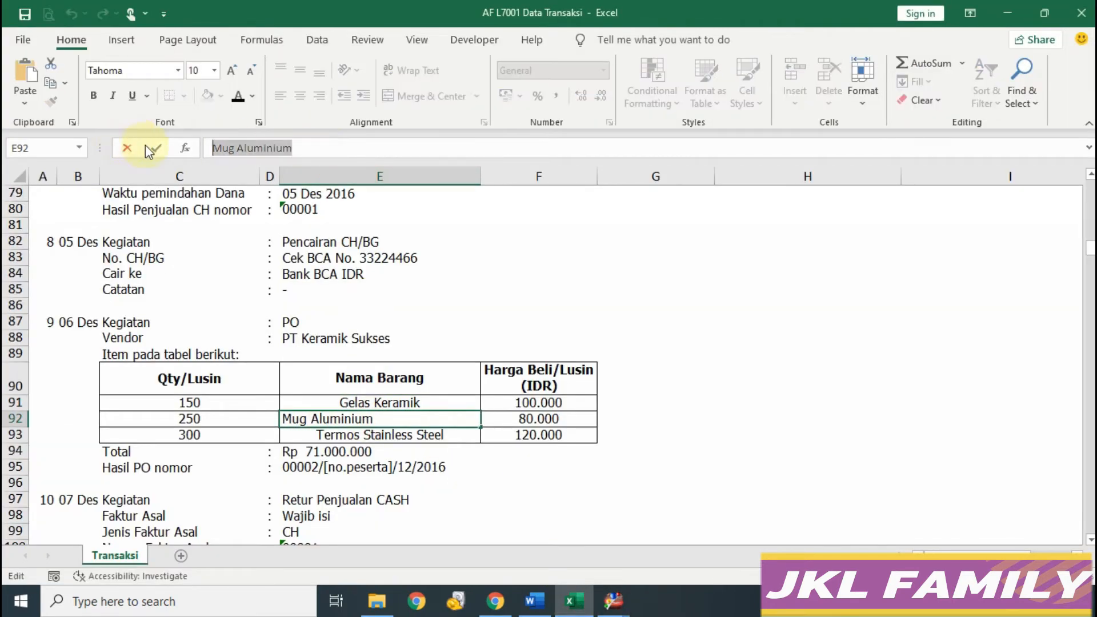
click(615, 604)
click(677, 546)
Step: Name the item 'Mug Aluminium' with code MA, reported in LSN
click(352, 110)
key(ctrl+v)
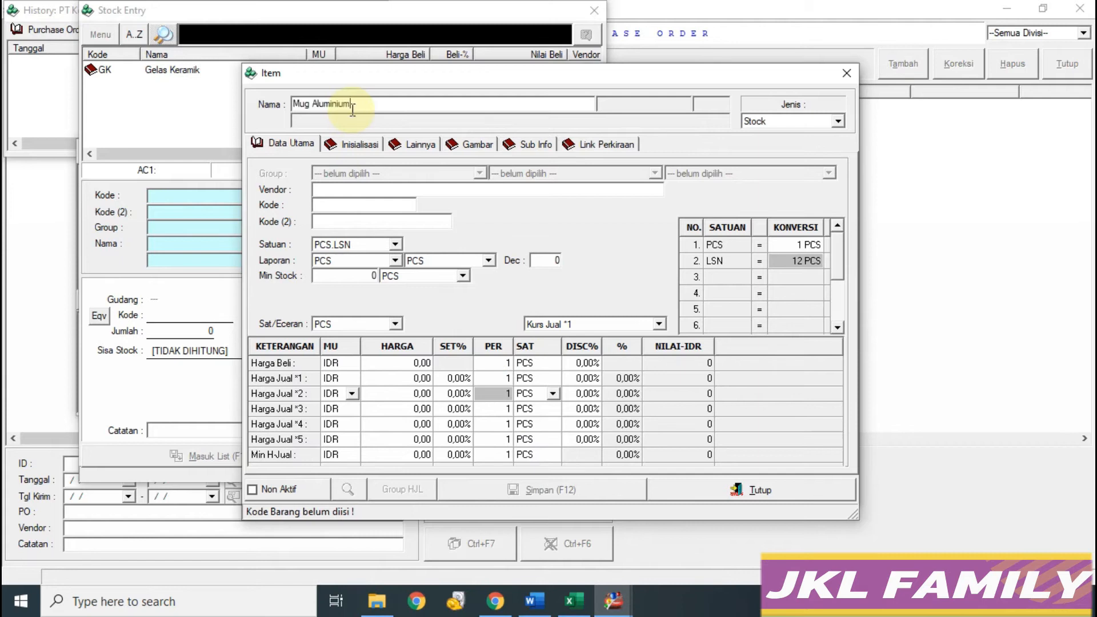
key(Return)
click(418, 203)
text(MA)
key(Return)
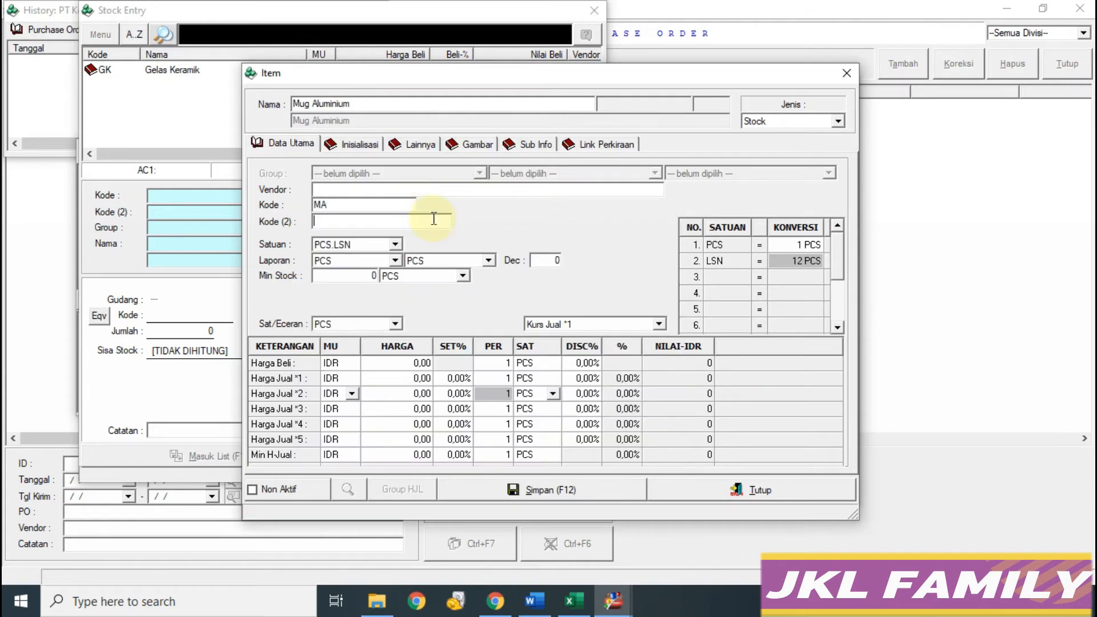
click(395, 261)
click(365, 284)
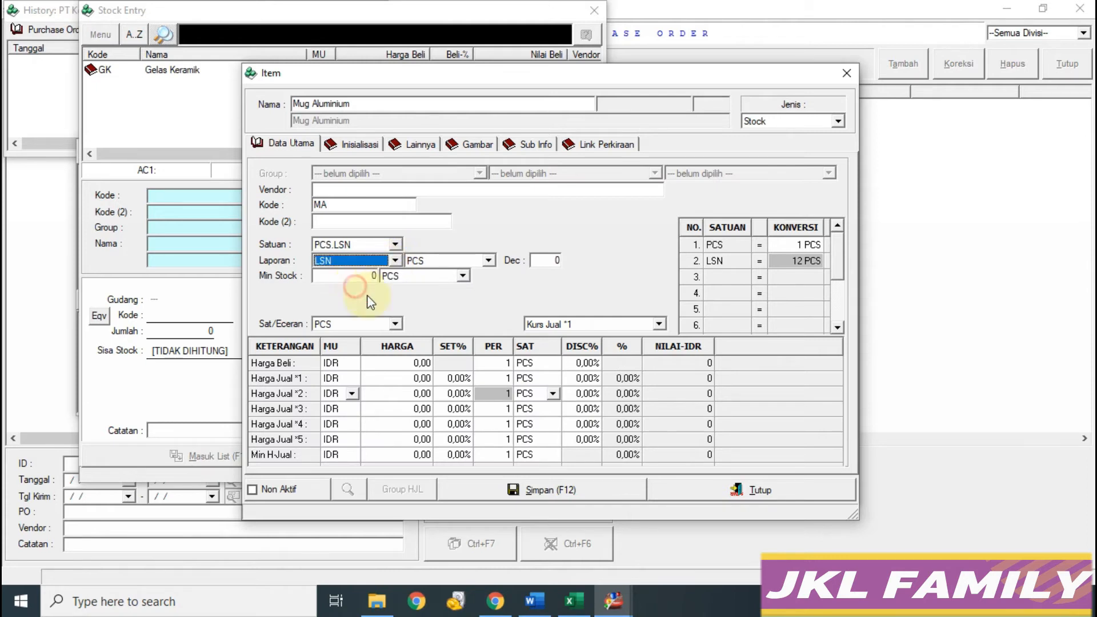
Step: Set the purchase price to 80.000 per LSN
click(384, 367)
click(573, 600)
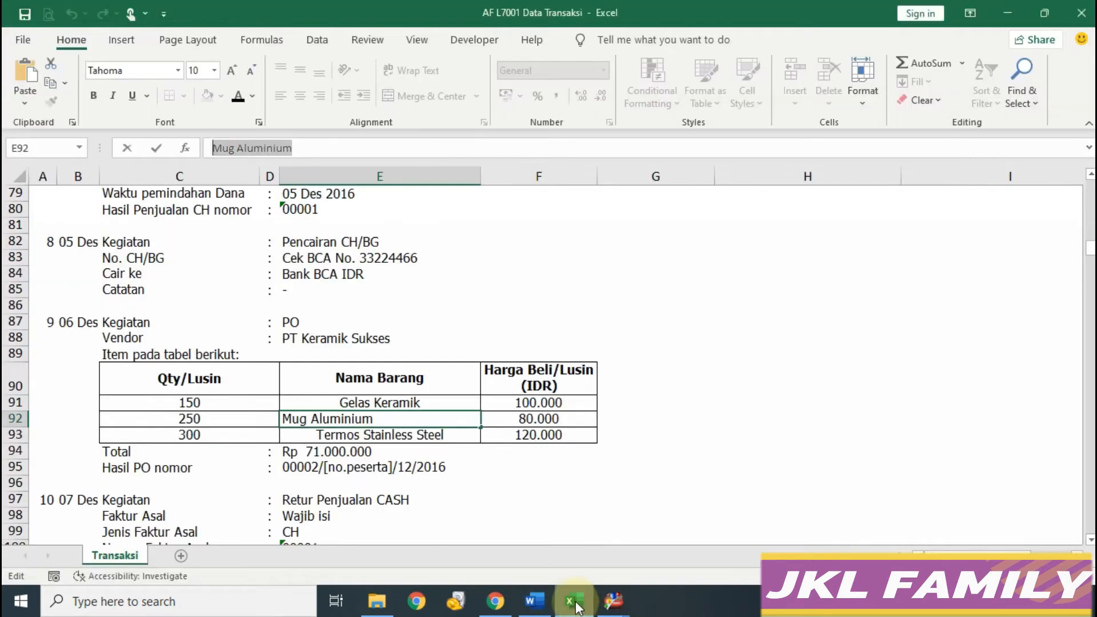
mouse_move(613, 600)
click(667, 566)
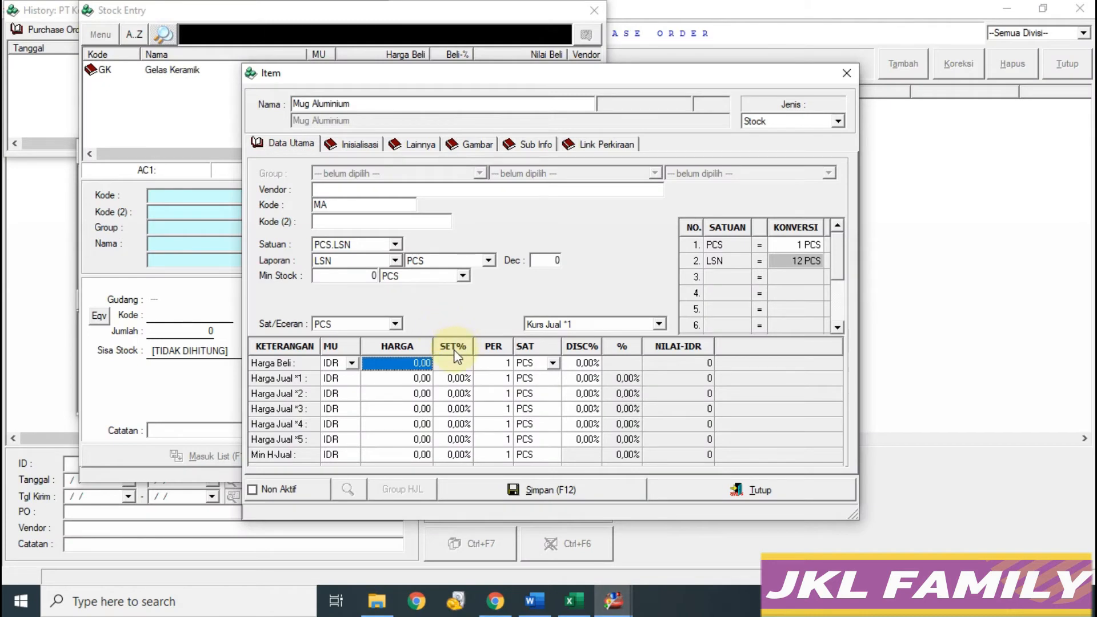
text(80.00)
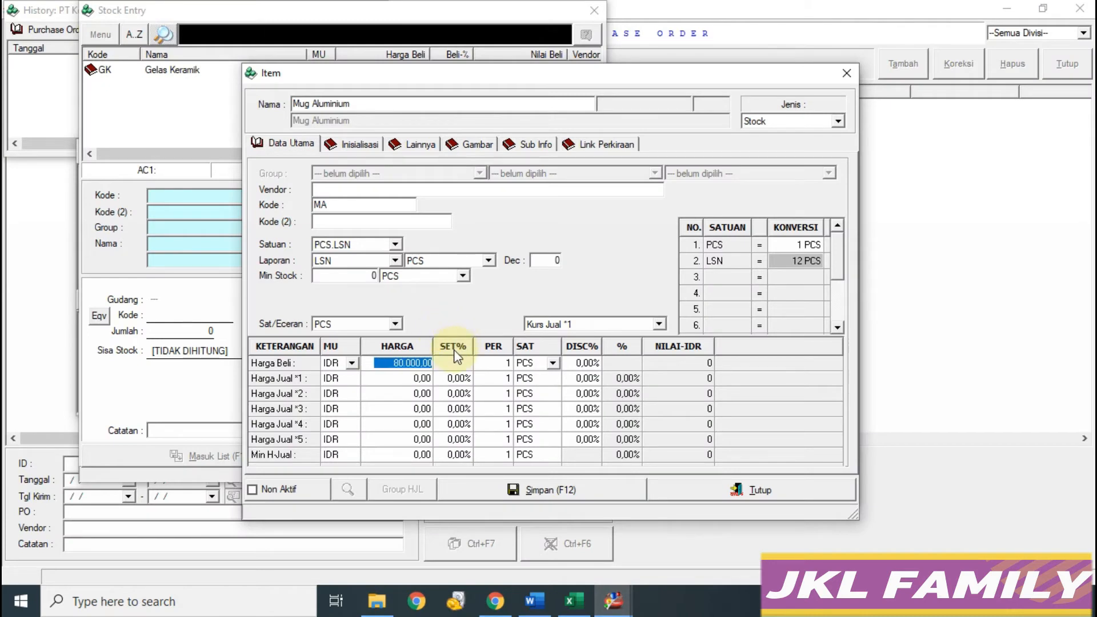
click(547, 367)
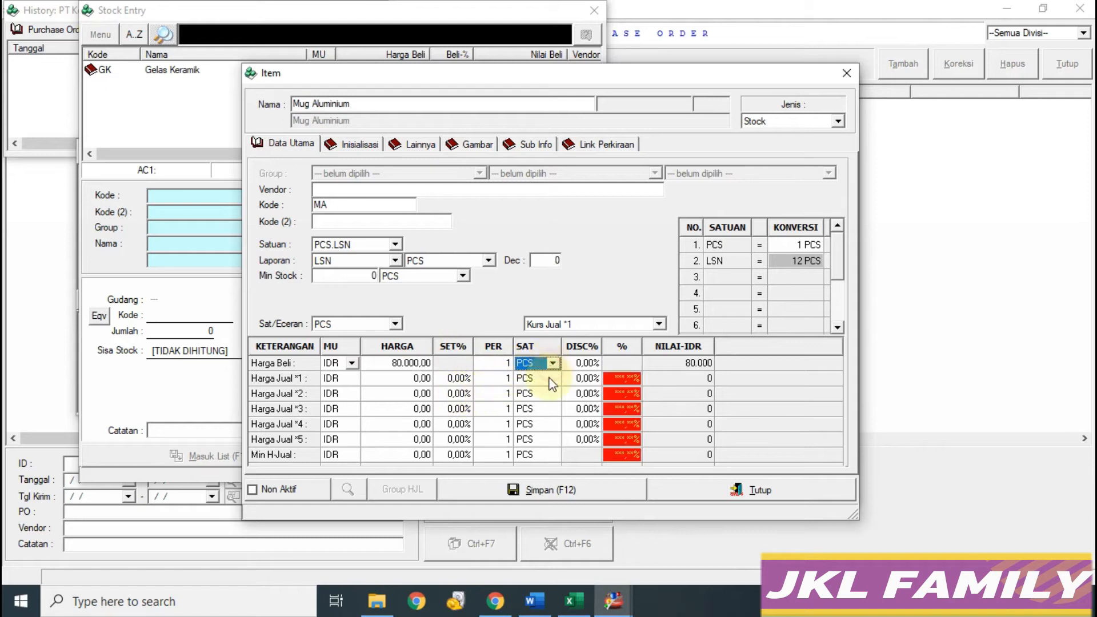
click(552, 363)
click(526, 392)
Step: Set markups of 100% and 75% (160.000 and 140.000) and save the item
click(457, 378)
text(100)
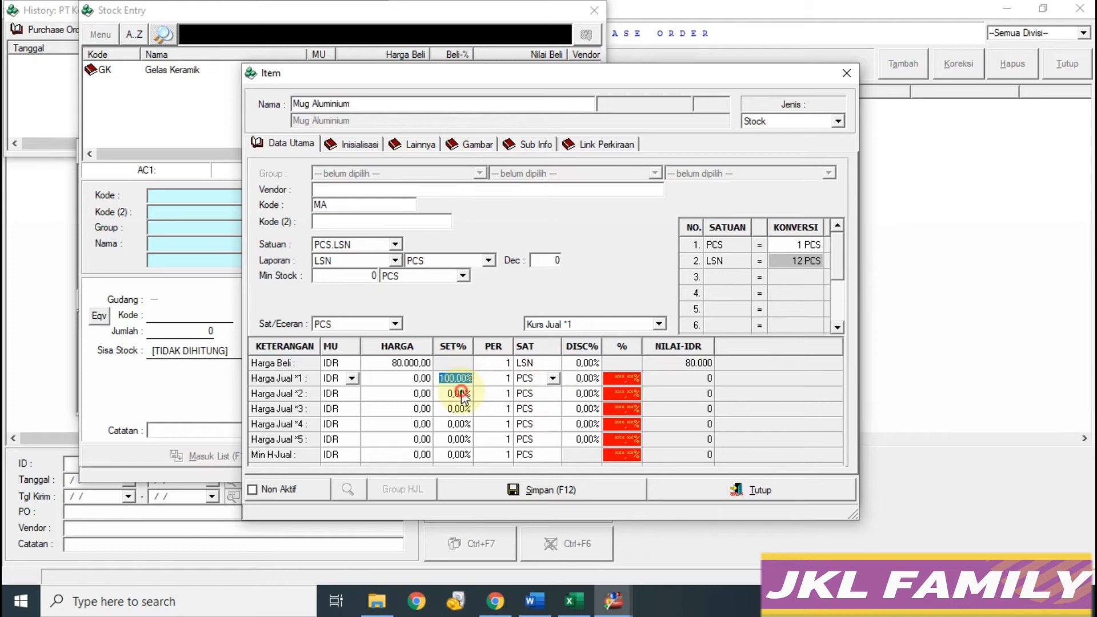
click(462, 395)
text(75)
key(Return)
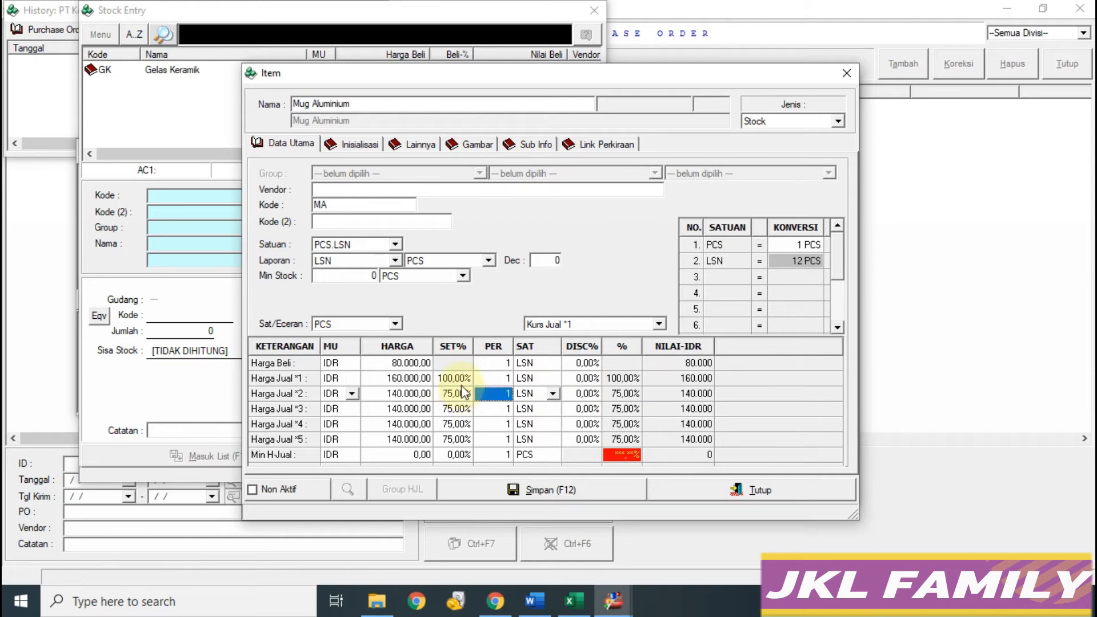
click(513, 490)
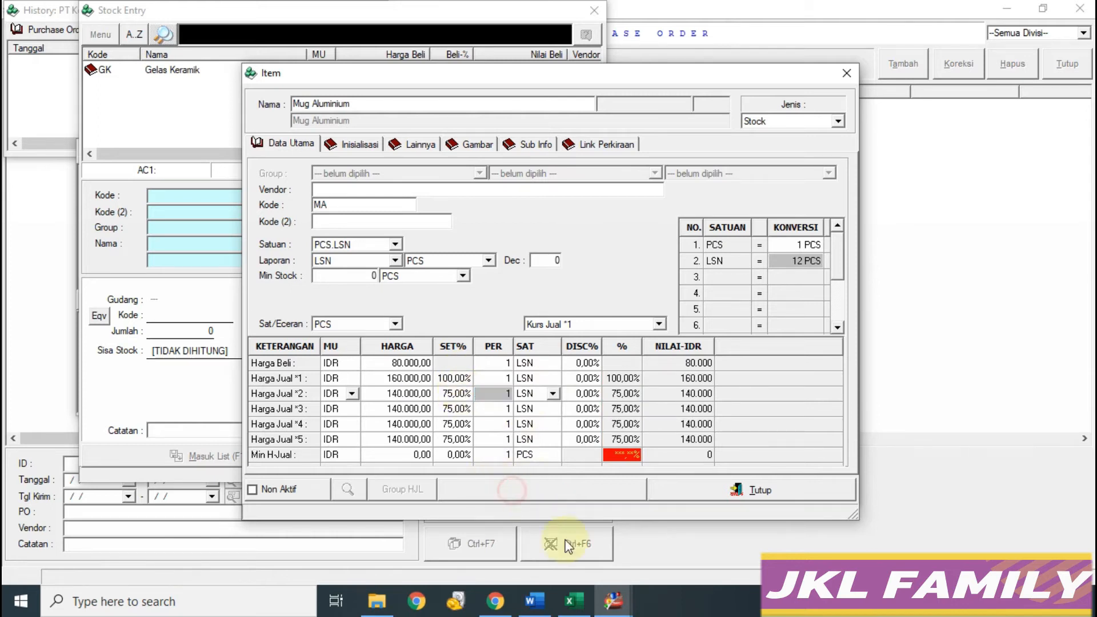
Step: Select the 'Termos Stainless Steel' name in the spreadsheet
click(573, 600)
click(341, 447)
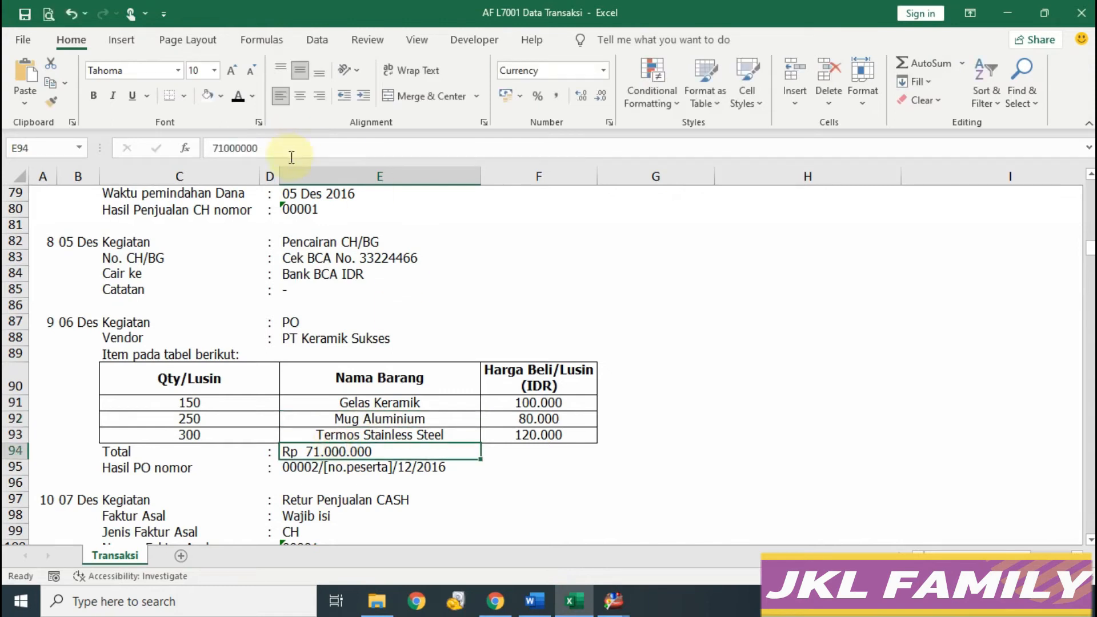
click(372, 435)
drag(338, 148, 212, 148)
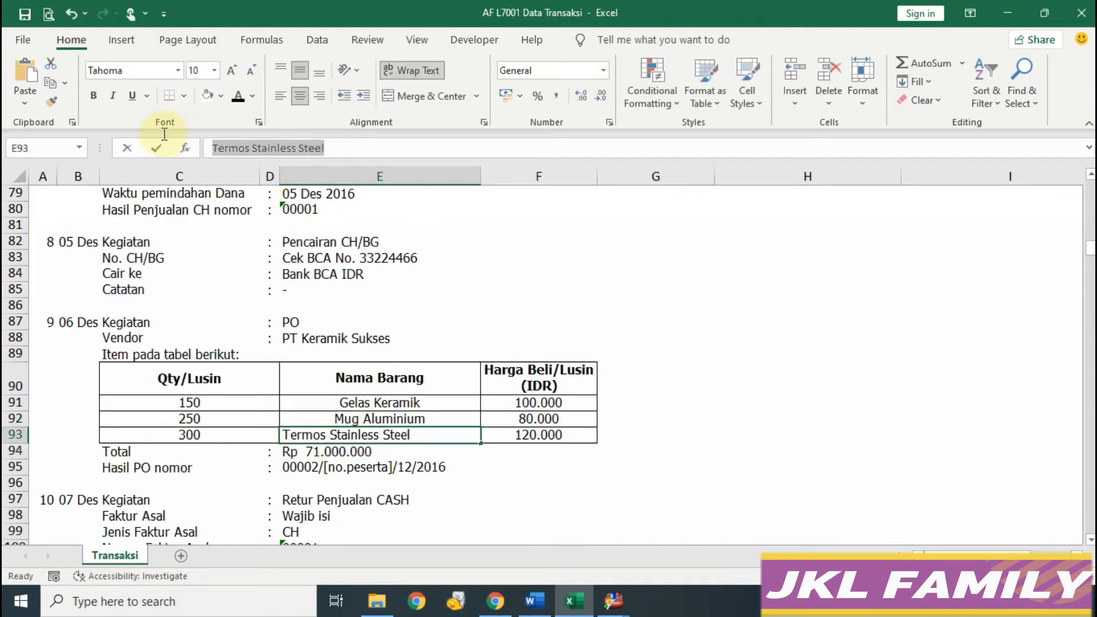
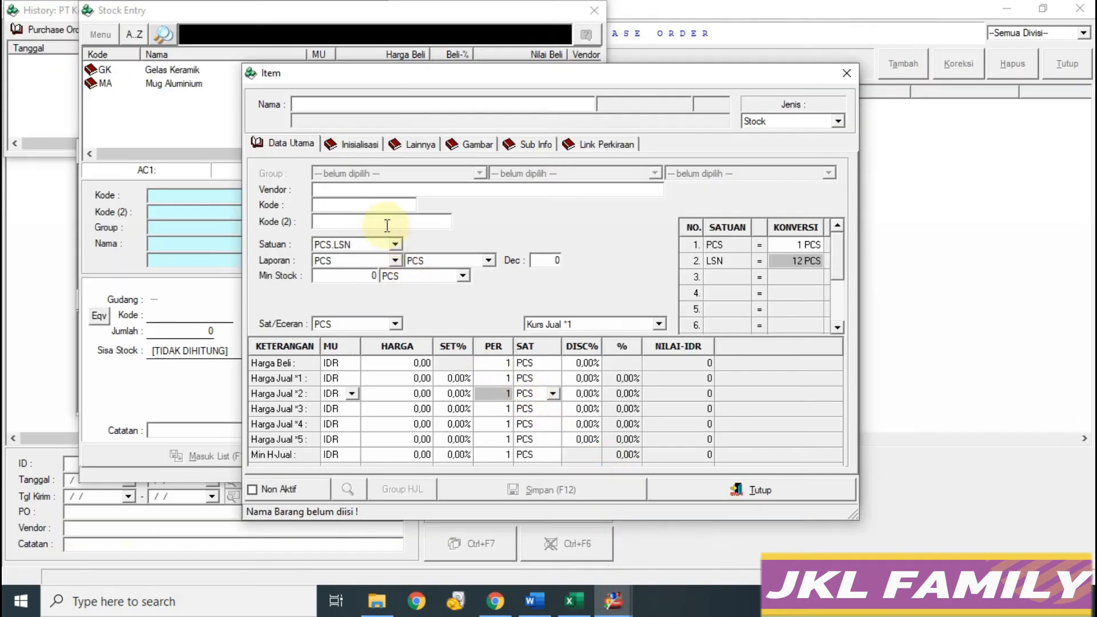
Step: Enter the item name Termos Stainless Steel, code TSS and reporting unit LSN
text(Termos Stainless Steel)
key(Return)
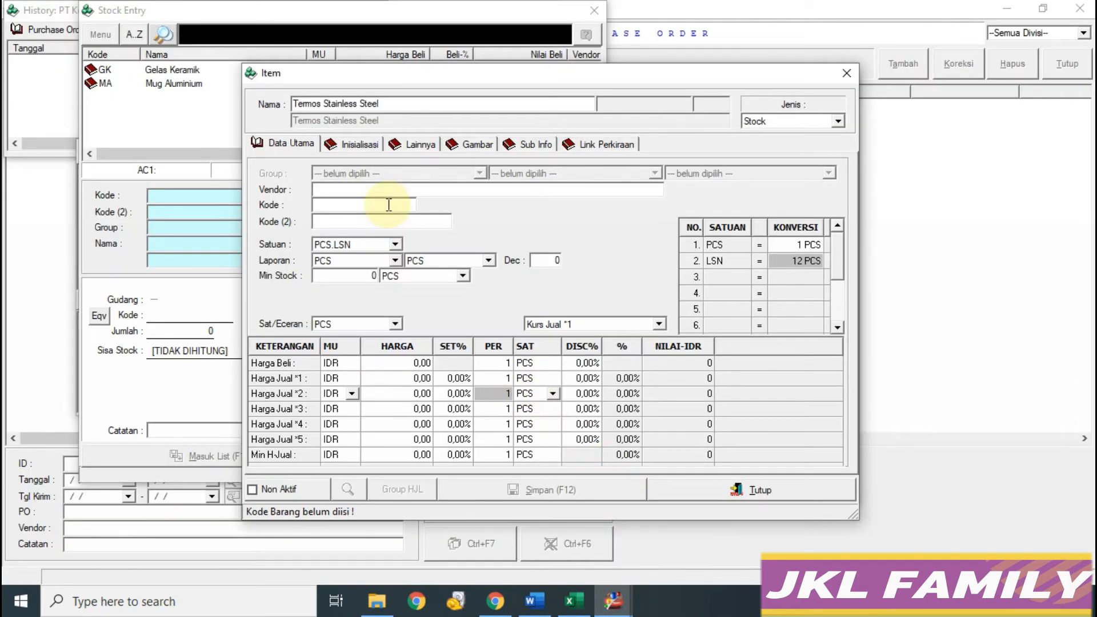
click(387, 204)
text(TSS)
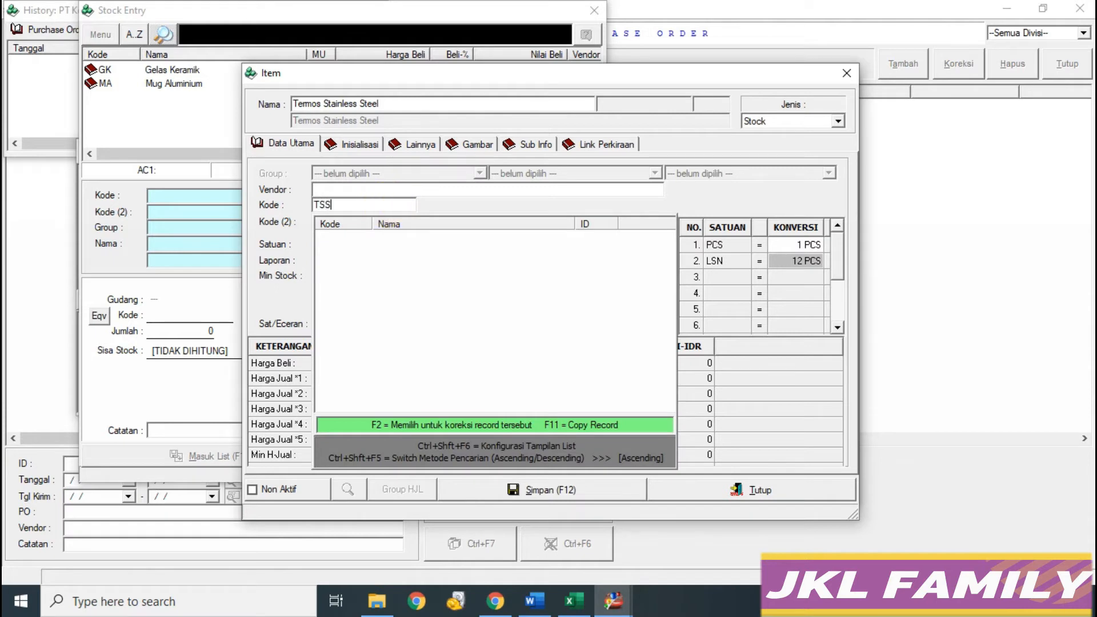
key(Return)
click(394, 260)
click(332, 286)
click(573, 601)
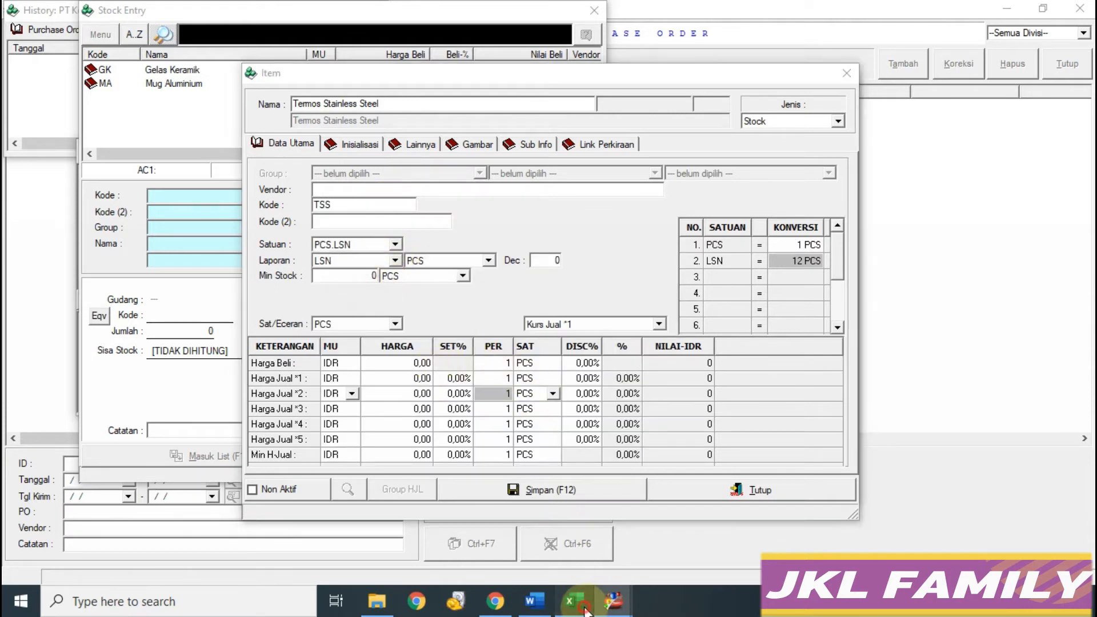
click(613, 601)
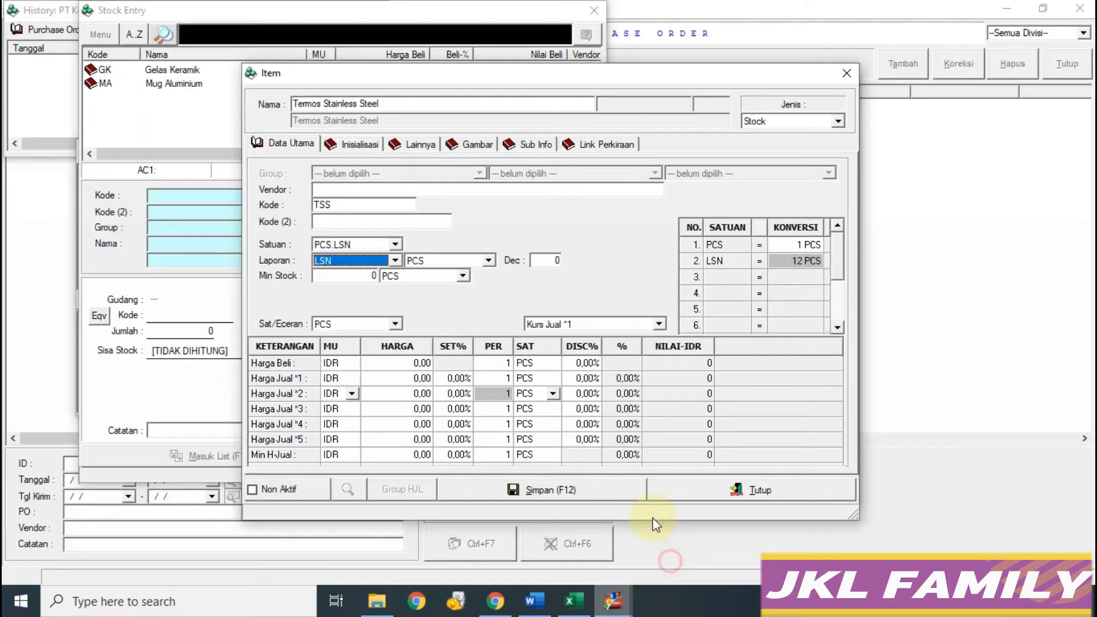
Step: Set the purchase price to 120 with selling markups of 100% and 75%
click(404, 362)
text(120)
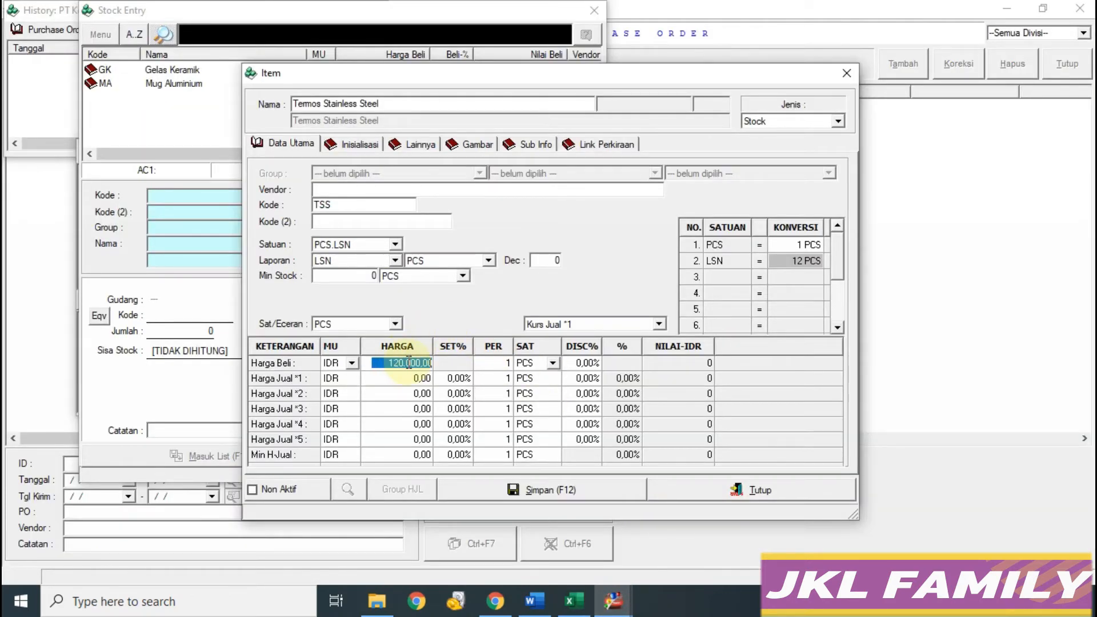
click(451, 379)
text(100)
click(457, 394)
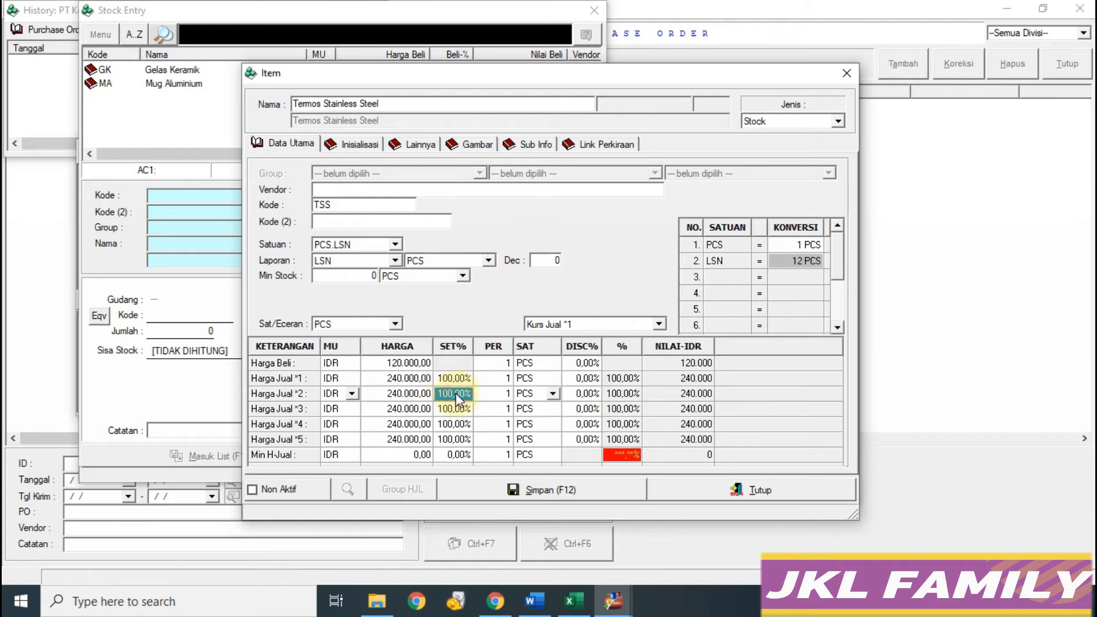
text(75)
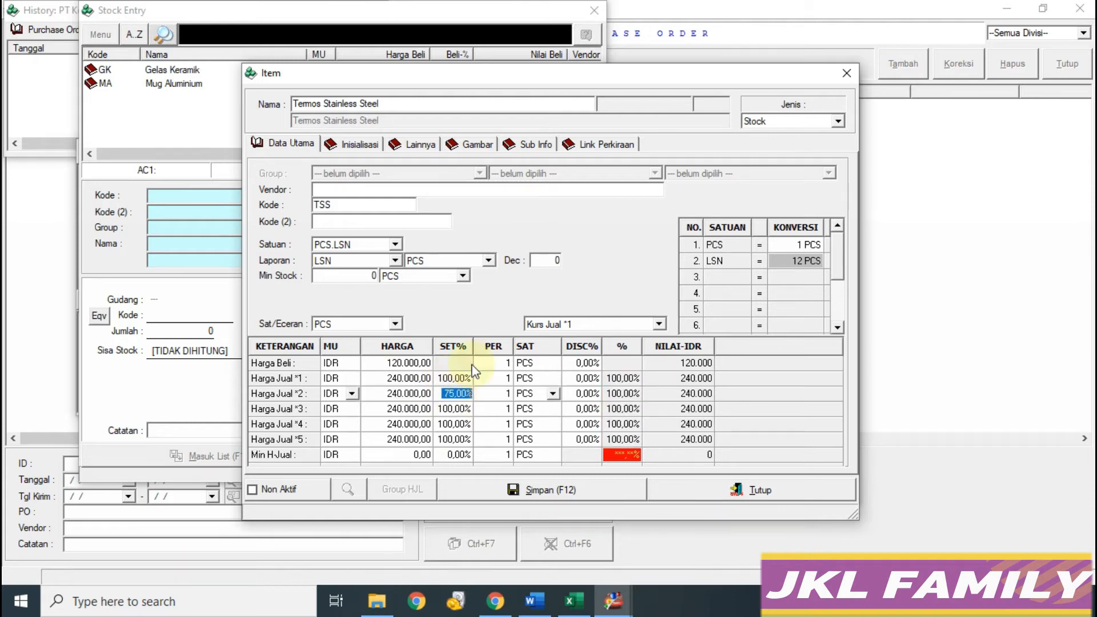
Step: Set the purchase and selling price units to LSN and save the item
click(548, 364)
click(553, 363)
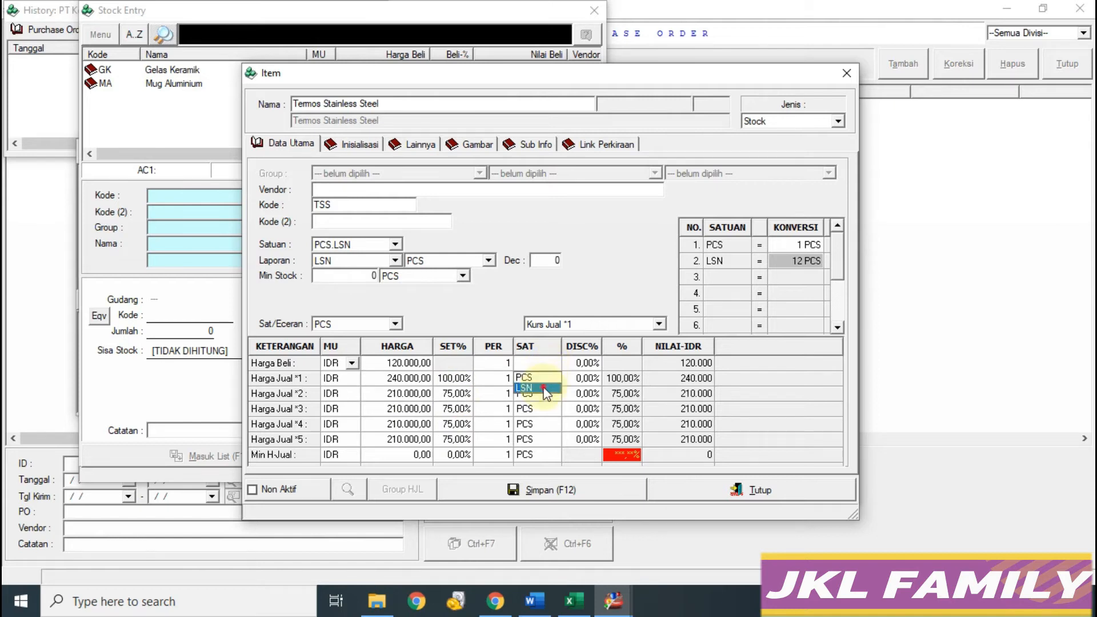
click(552, 380)
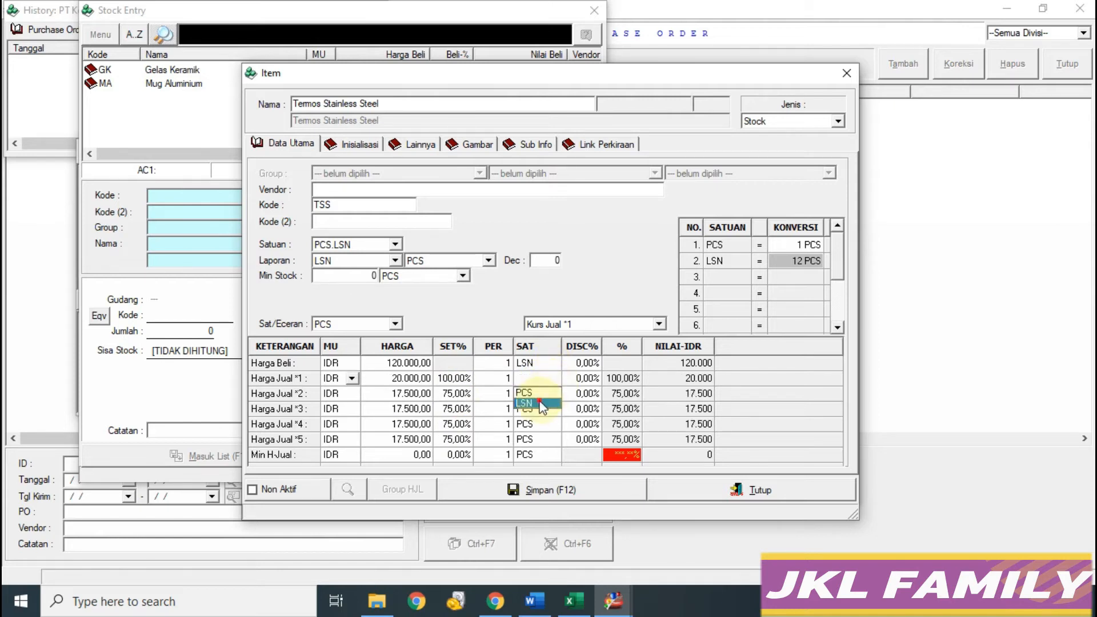
click(538, 400)
click(530, 394)
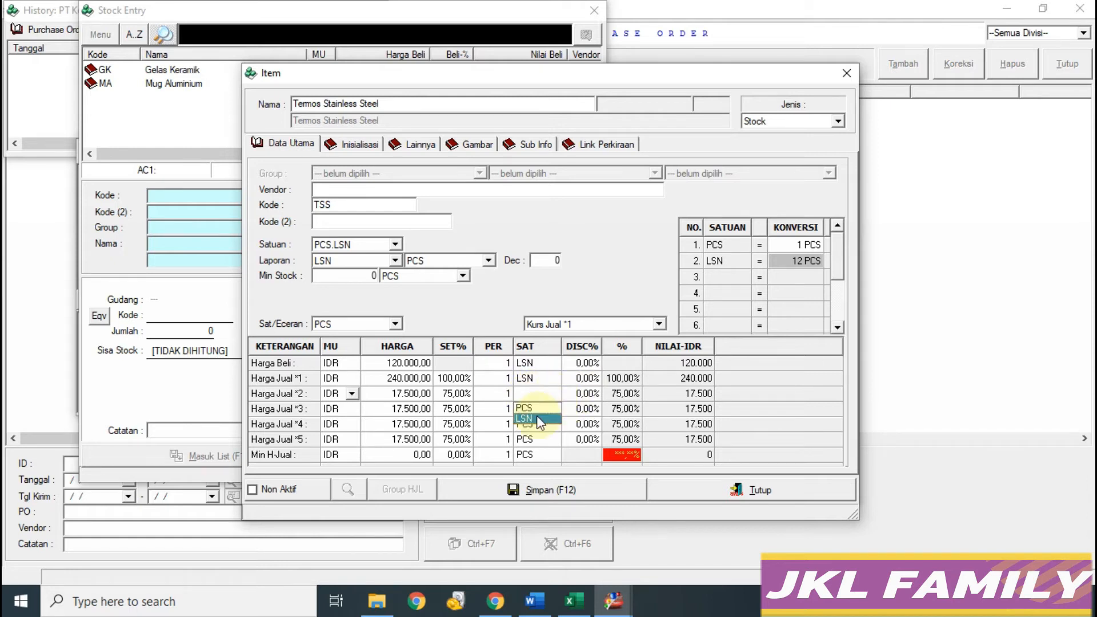
key(Return)
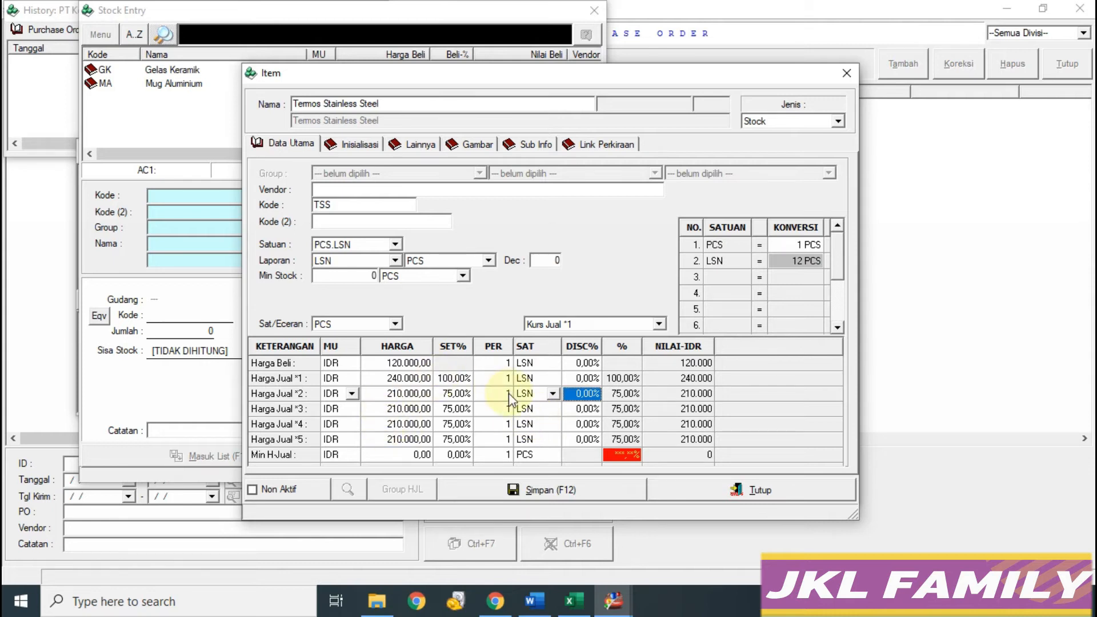
click(570, 487)
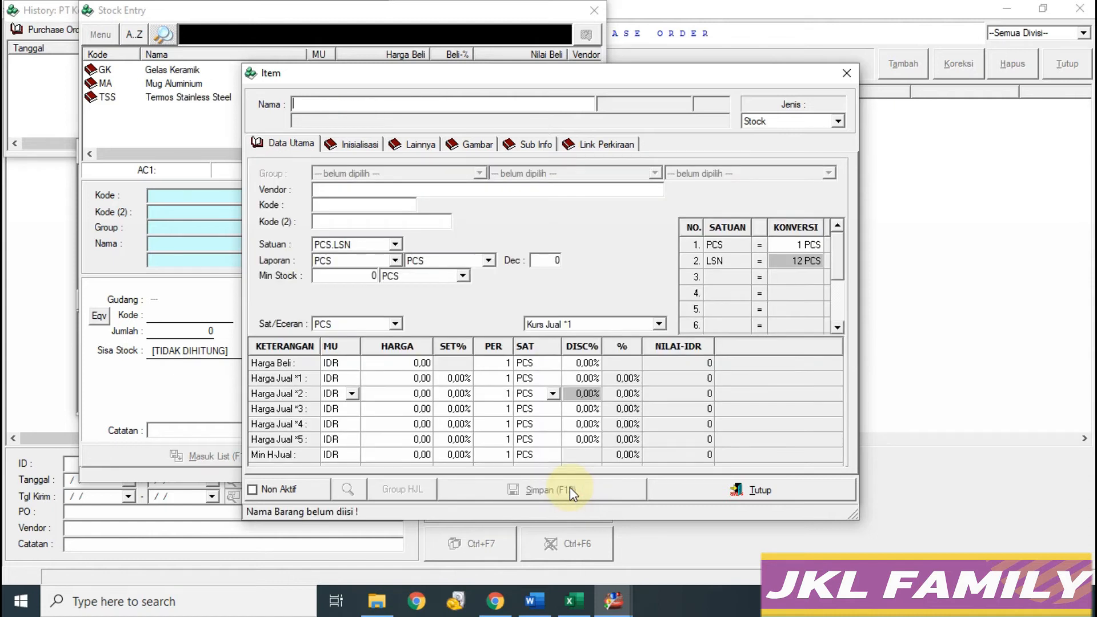
Step: Close the item and stock windows, check the three PO quantities in Excel, and start adding items
click(686, 488)
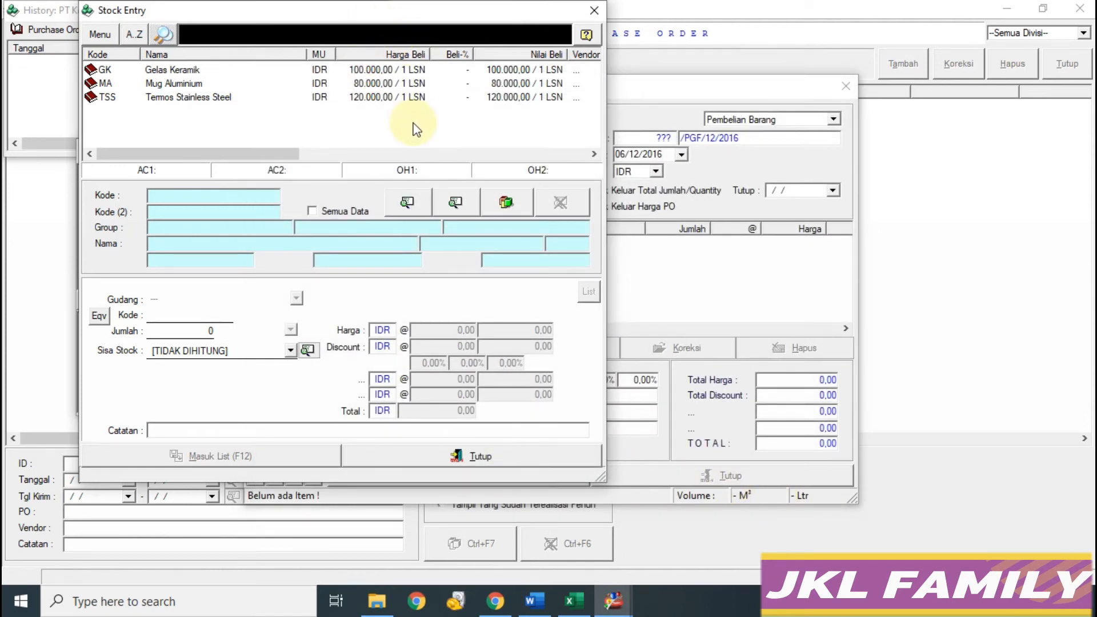
click(502, 460)
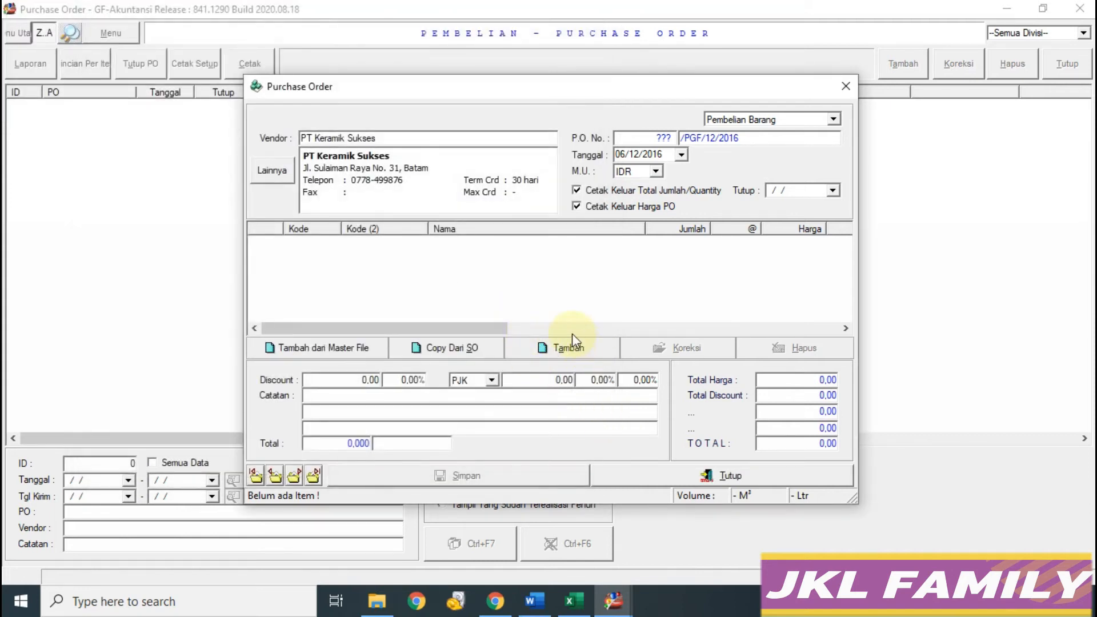
click(574, 601)
drag(156, 404, 158, 434)
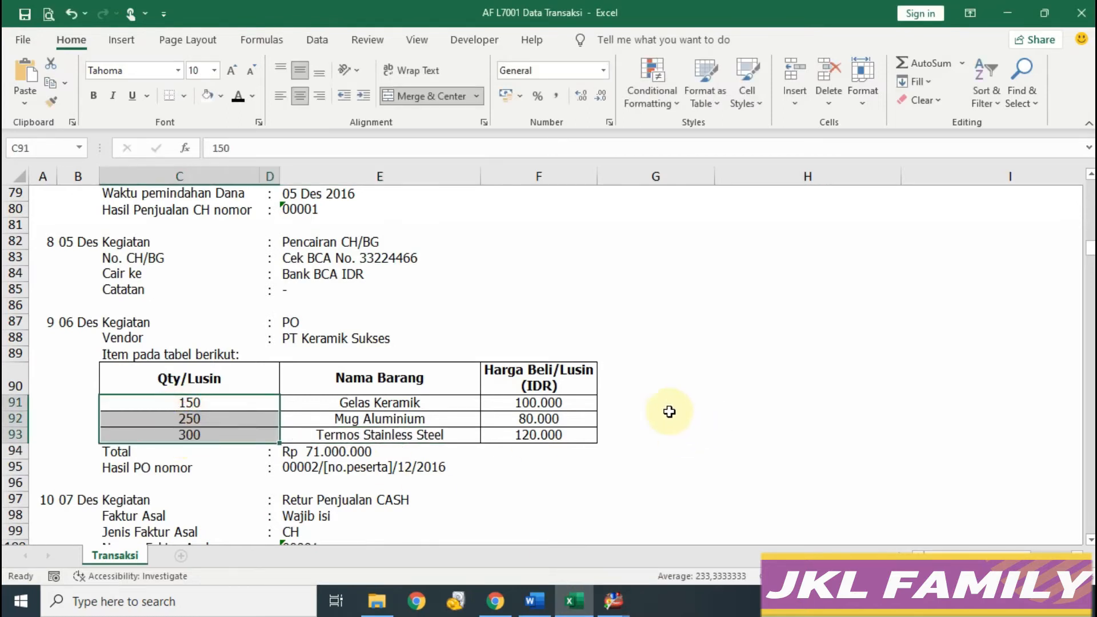
click(613, 600)
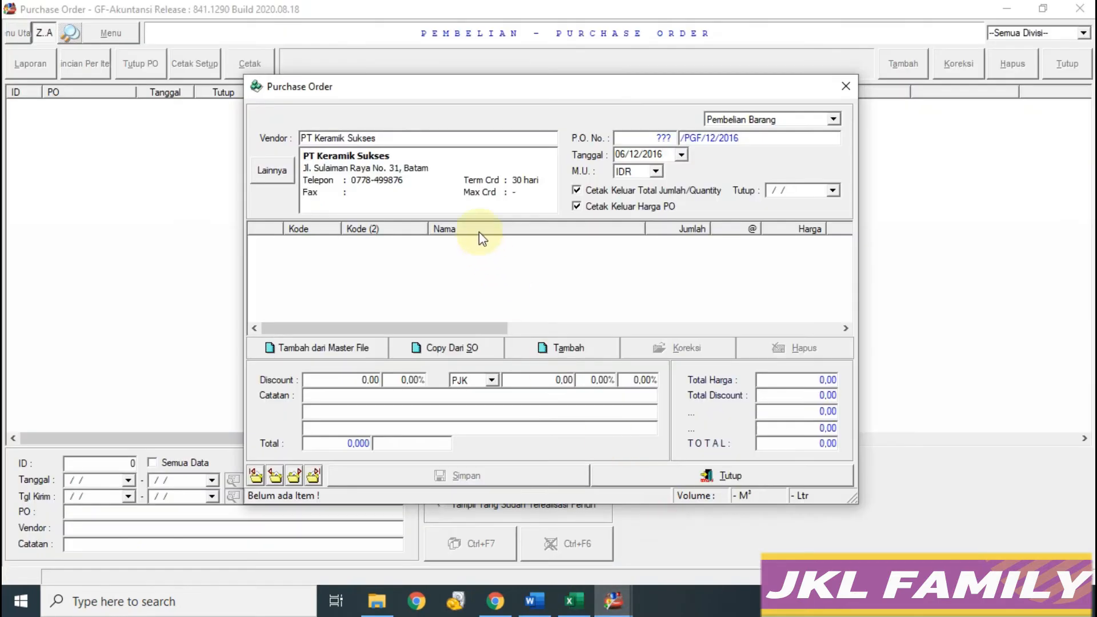
click(548, 348)
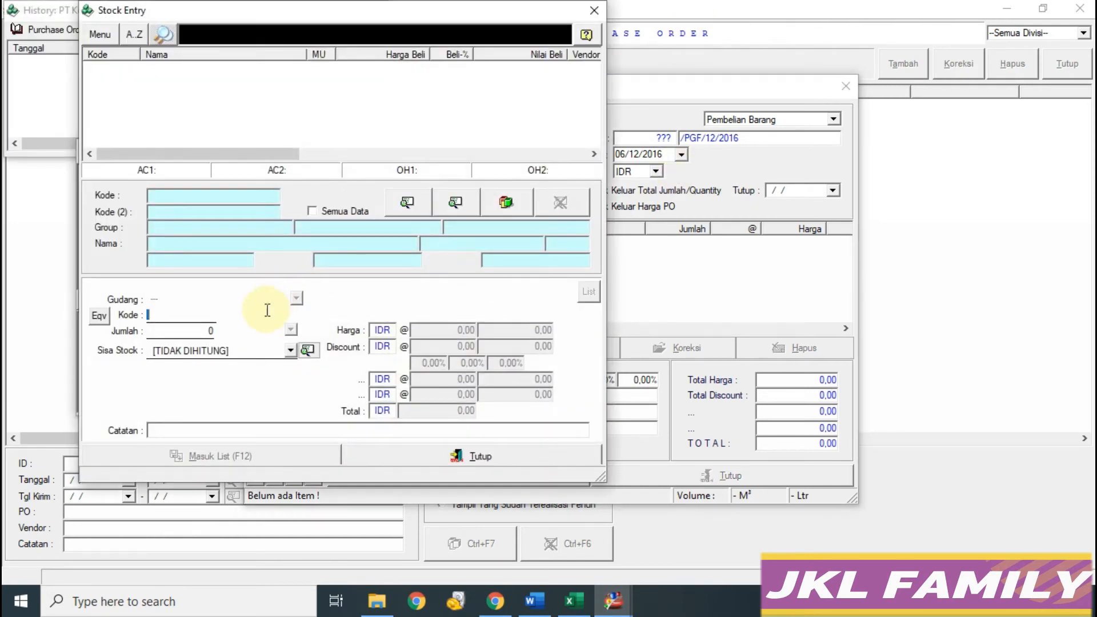
Step: Add 150 LSN of Gelas Keramik (GK) to the purchase order
click(576, 599)
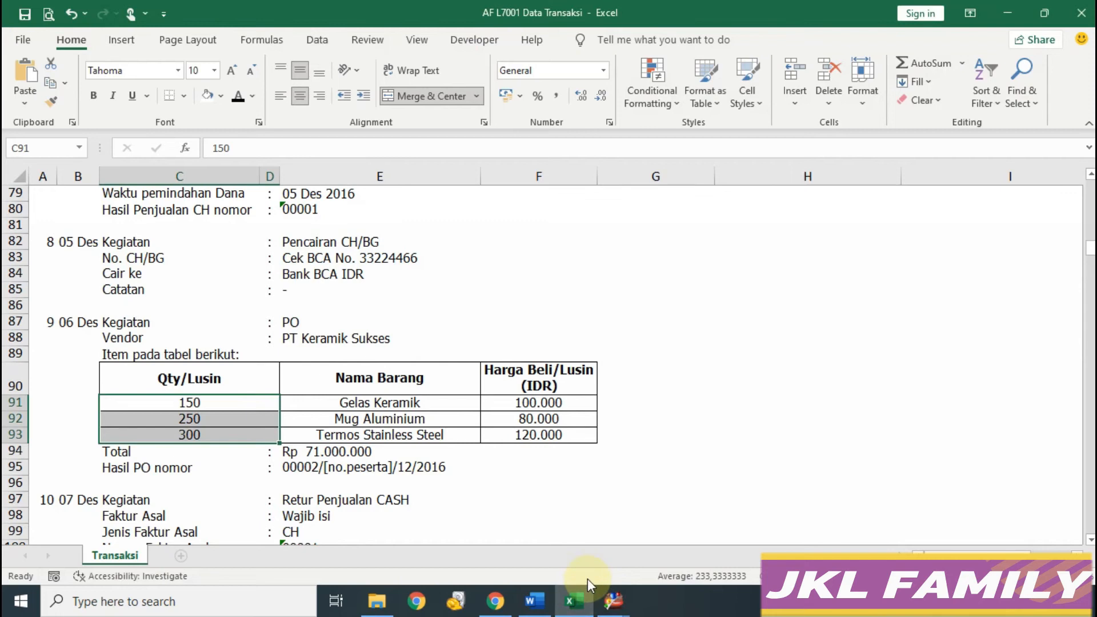
click(624, 597)
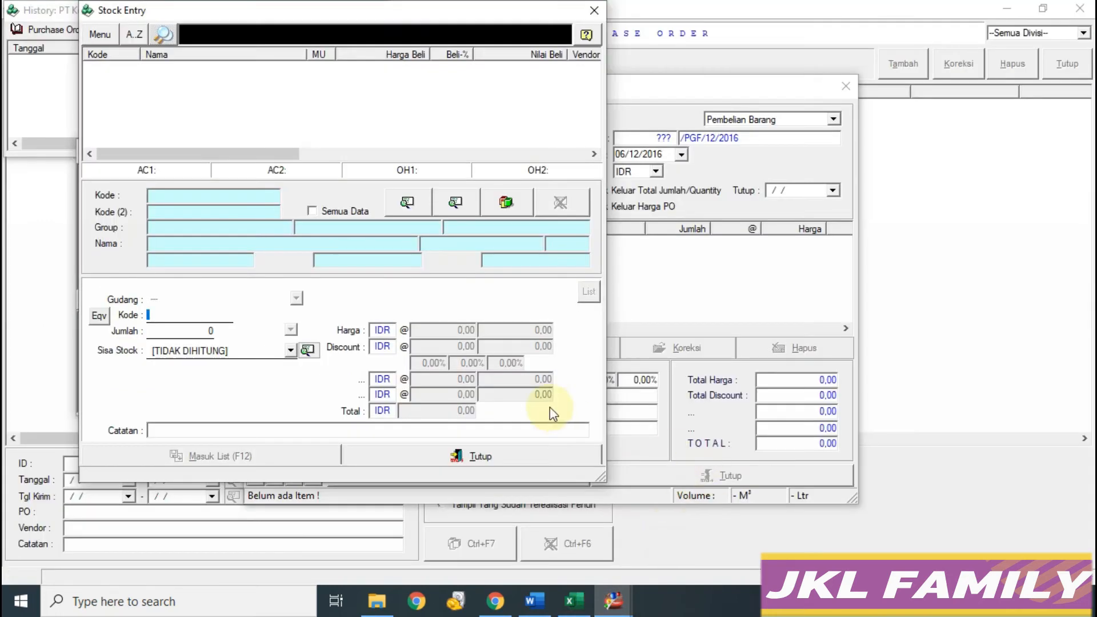
key(Return)
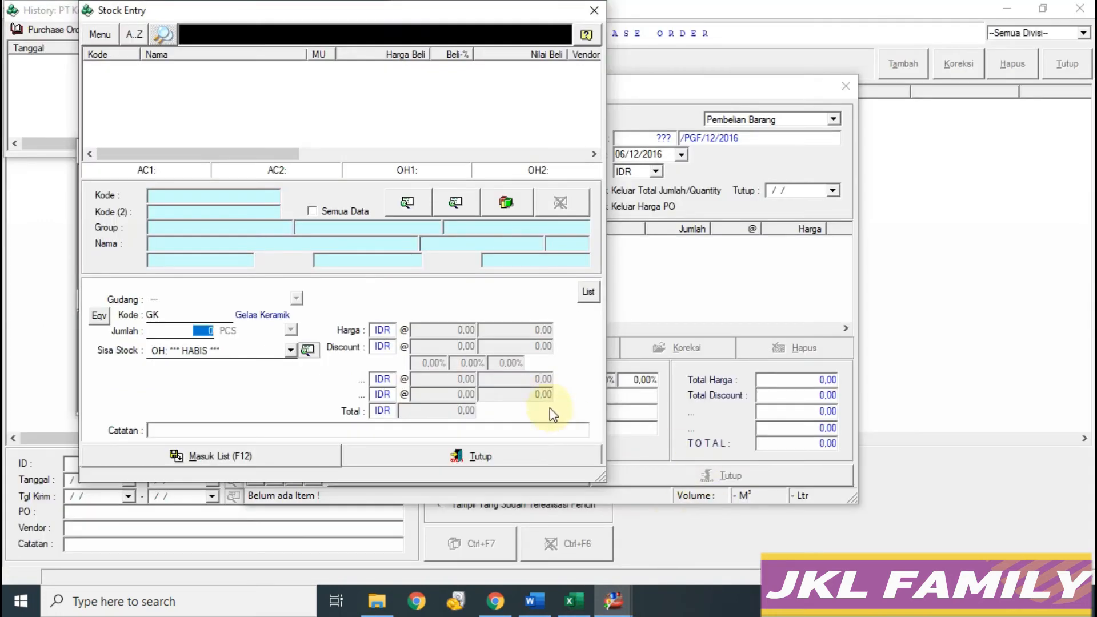
text(150)
click(291, 330)
click(279, 356)
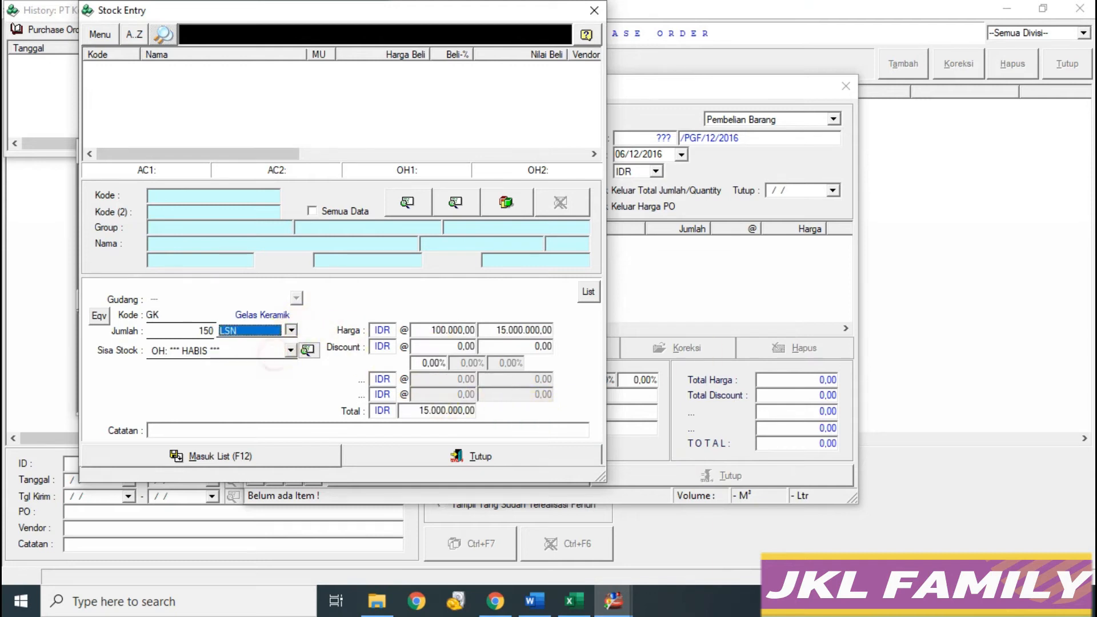
click(244, 465)
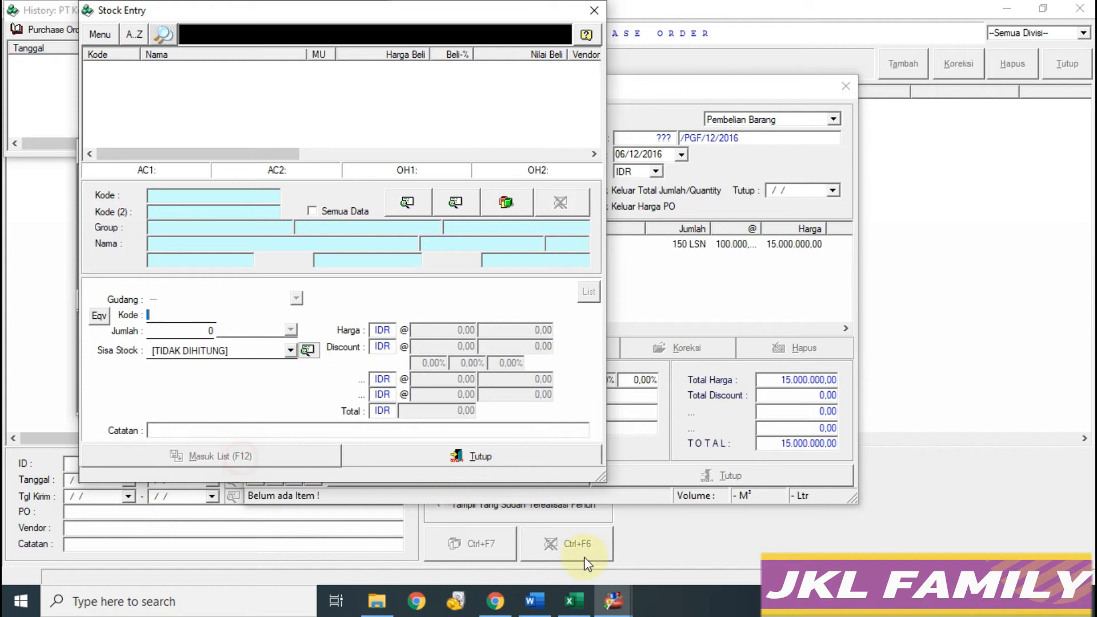
Step: Add 250 LSN of Mug Aluminium (MA) to the purchase order
click(573, 603)
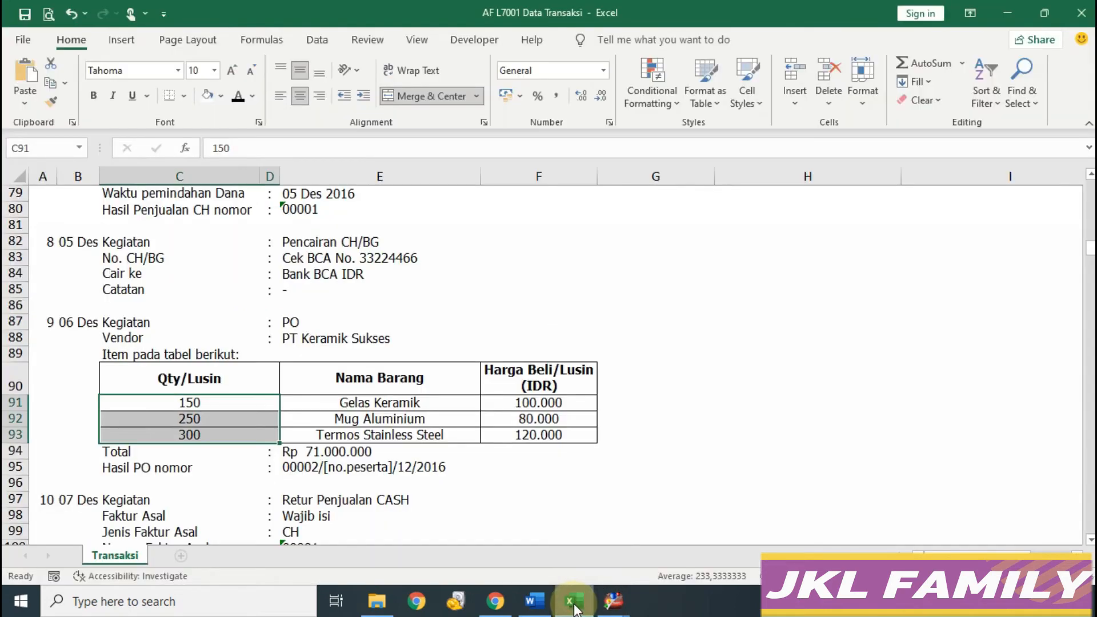
click(613, 602)
text(MA)
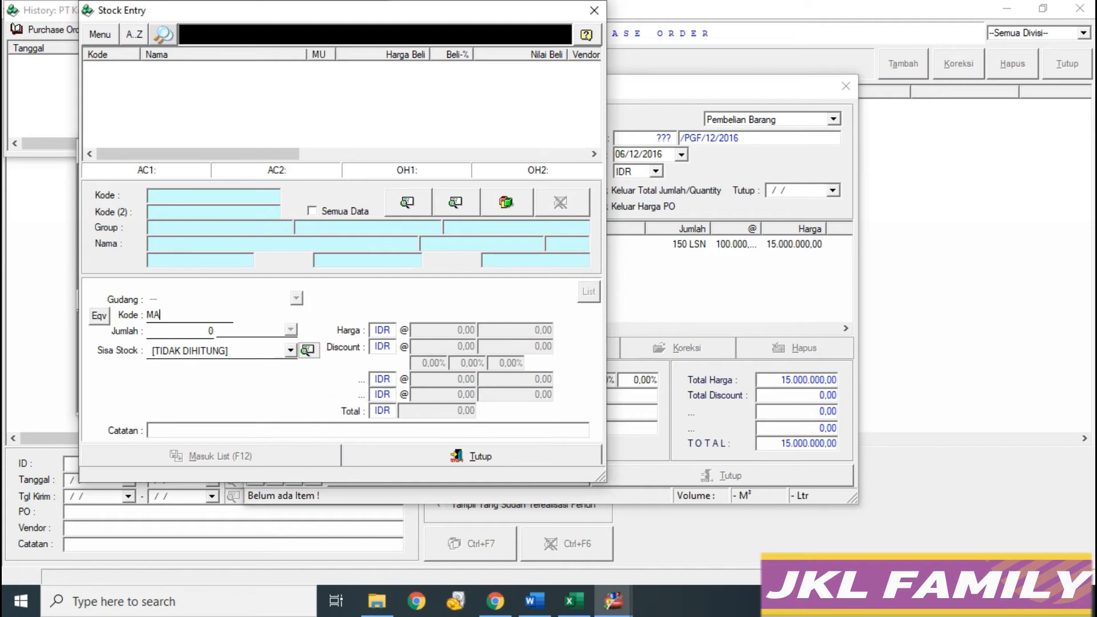
key(Return)
text(1)
text(250)
click(291, 330)
click(275, 358)
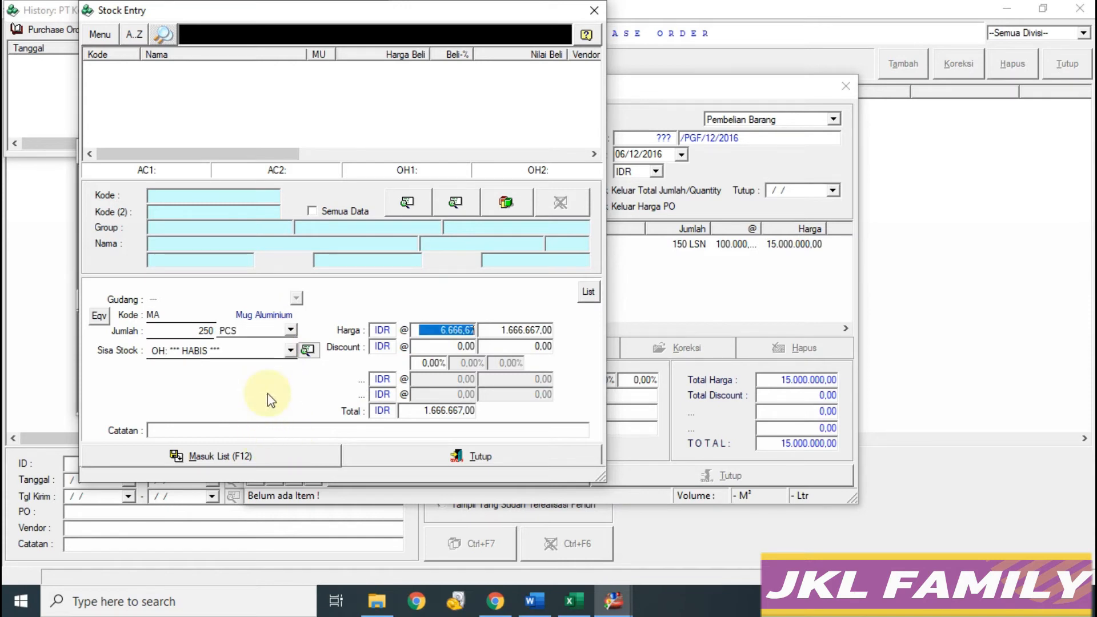
click(290, 330)
click(255, 359)
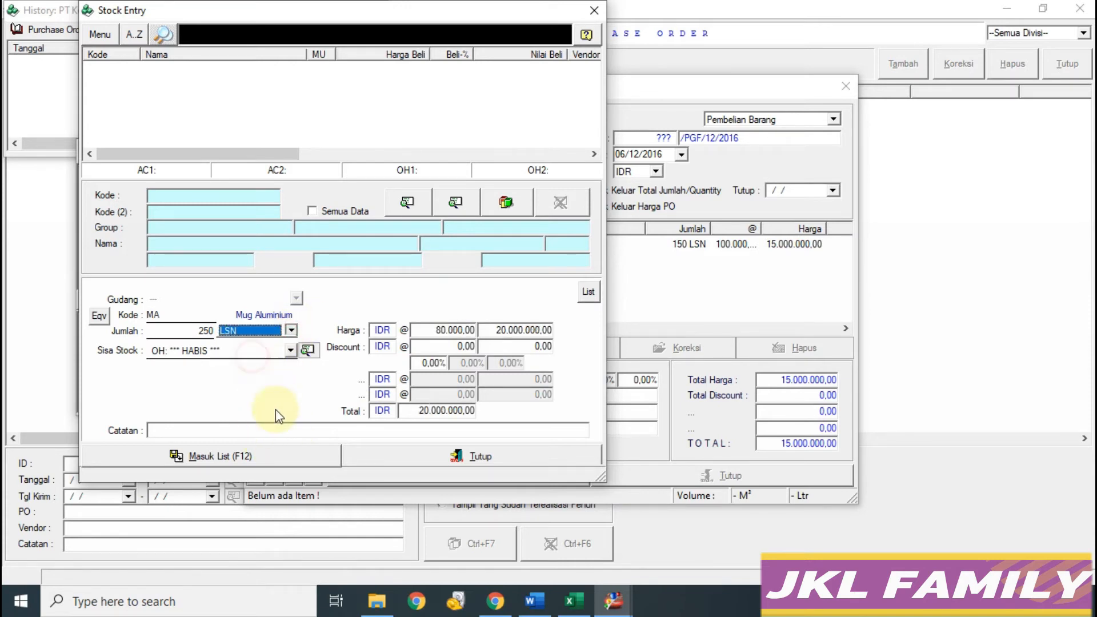
click(280, 455)
Step: Add 300 LSN of Termos Stainless Steel and close the item entry window
click(574, 601)
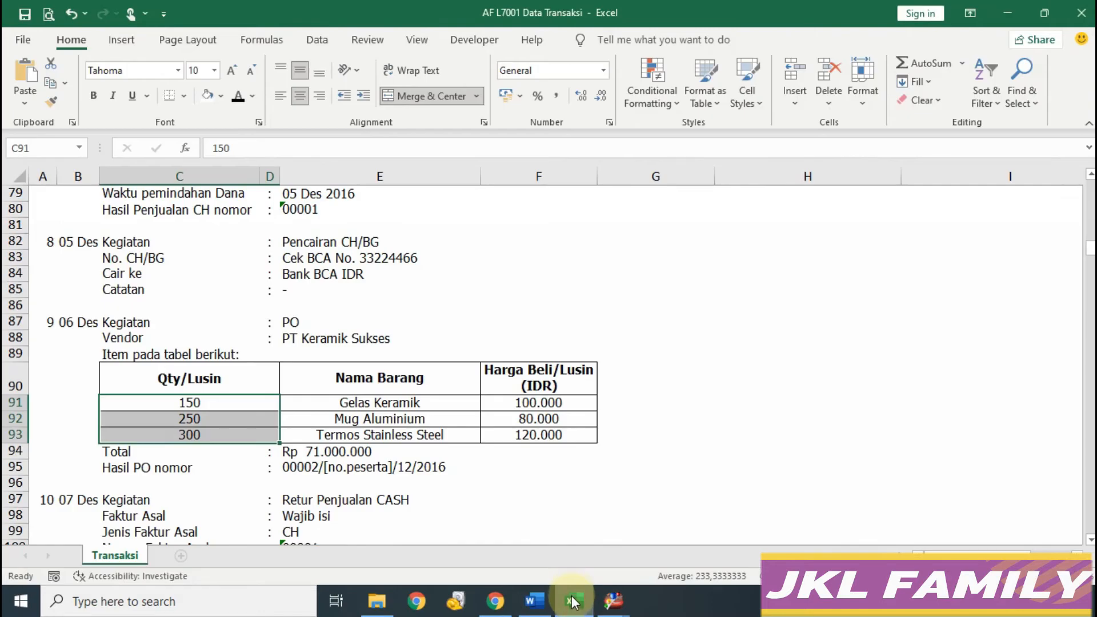
click(613, 600)
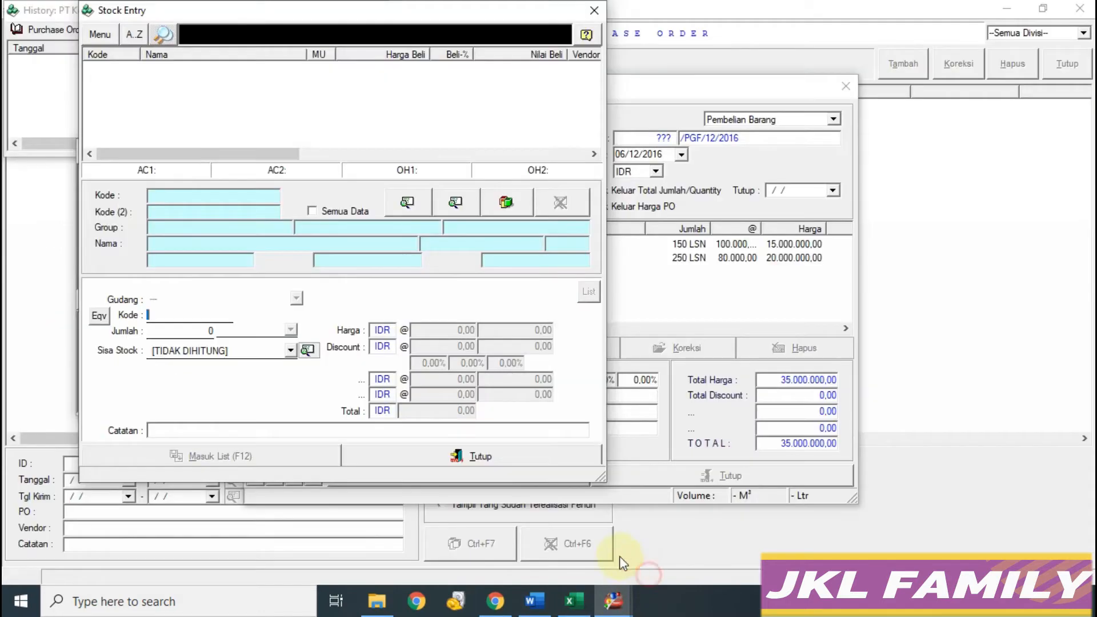
key(Return)
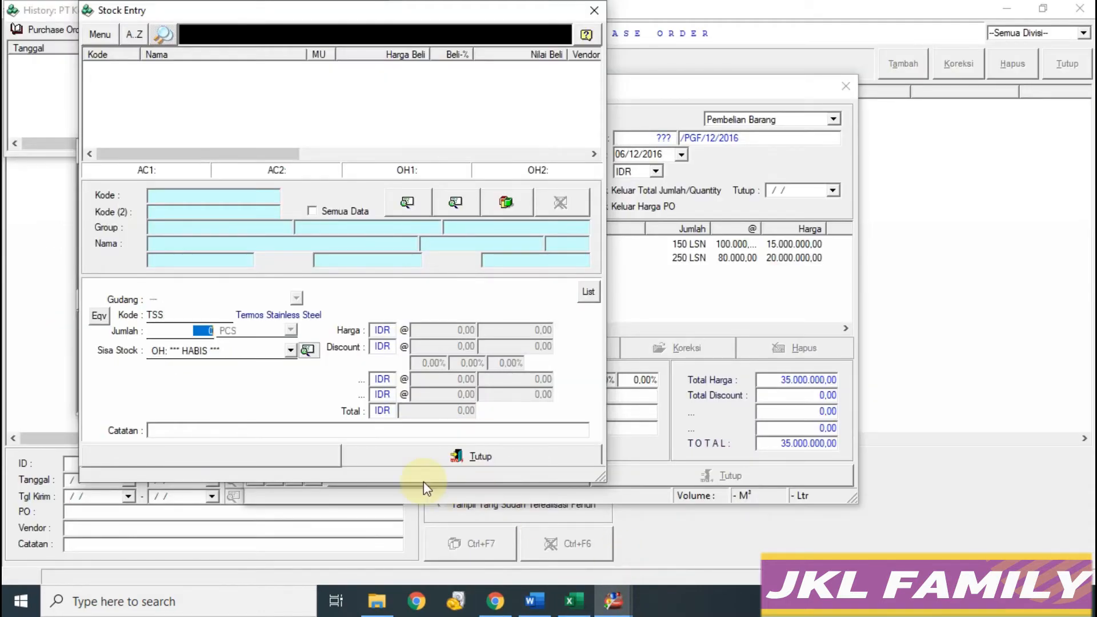
text(300)
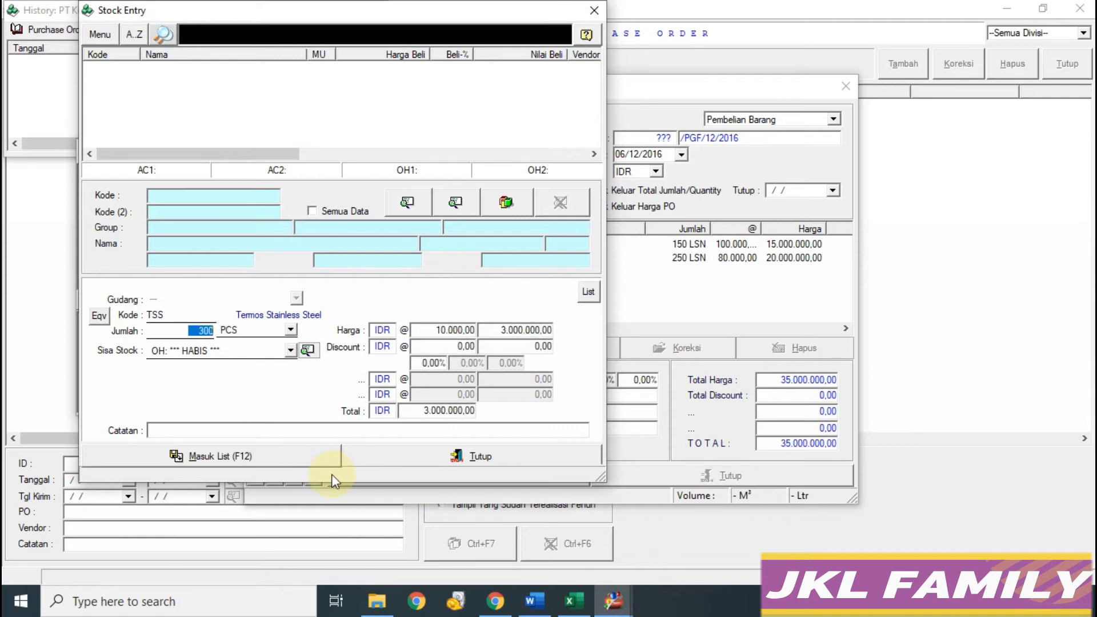
click(291, 329)
click(260, 355)
click(283, 461)
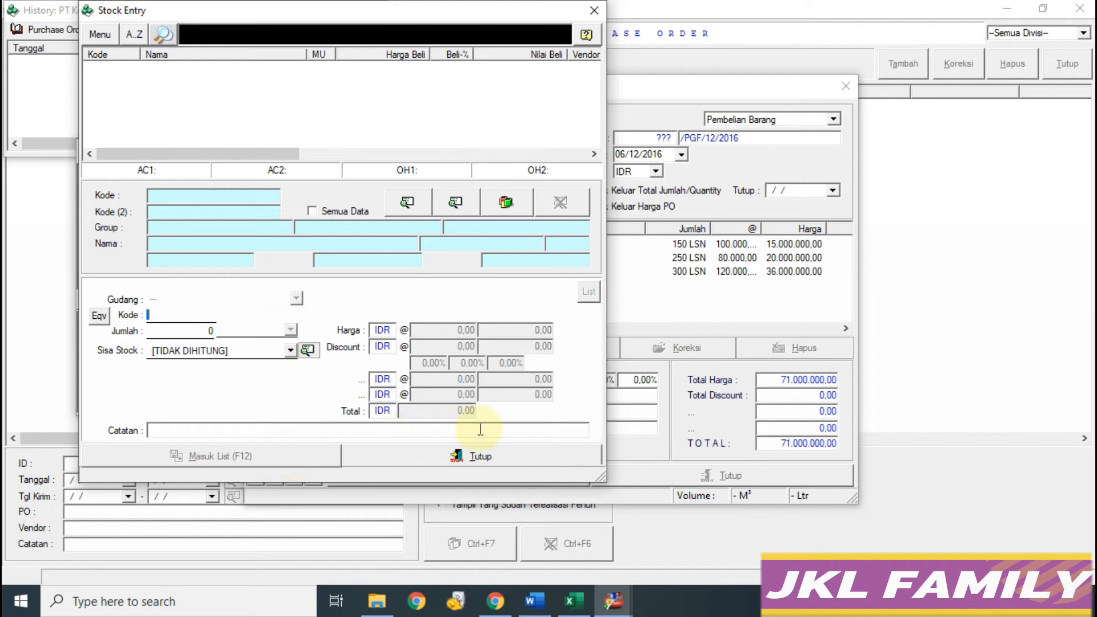
click(499, 458)
click(573, 600)
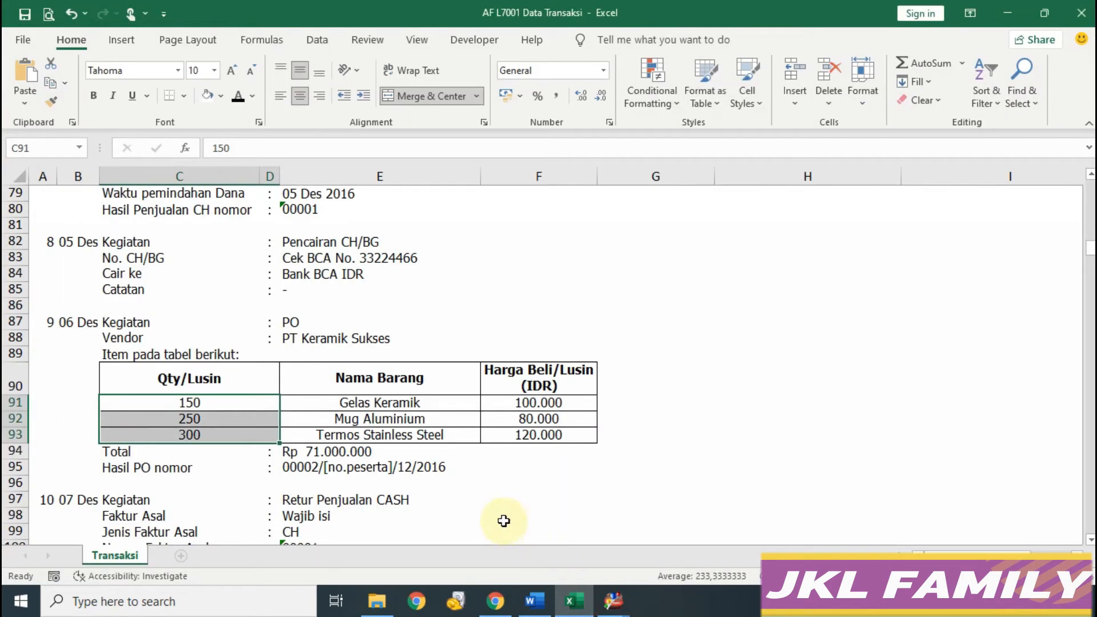
Step: Confirm the 71.000.000 total in Excel, then save the PT Keramik Sukses order and close it
click(361, 455)
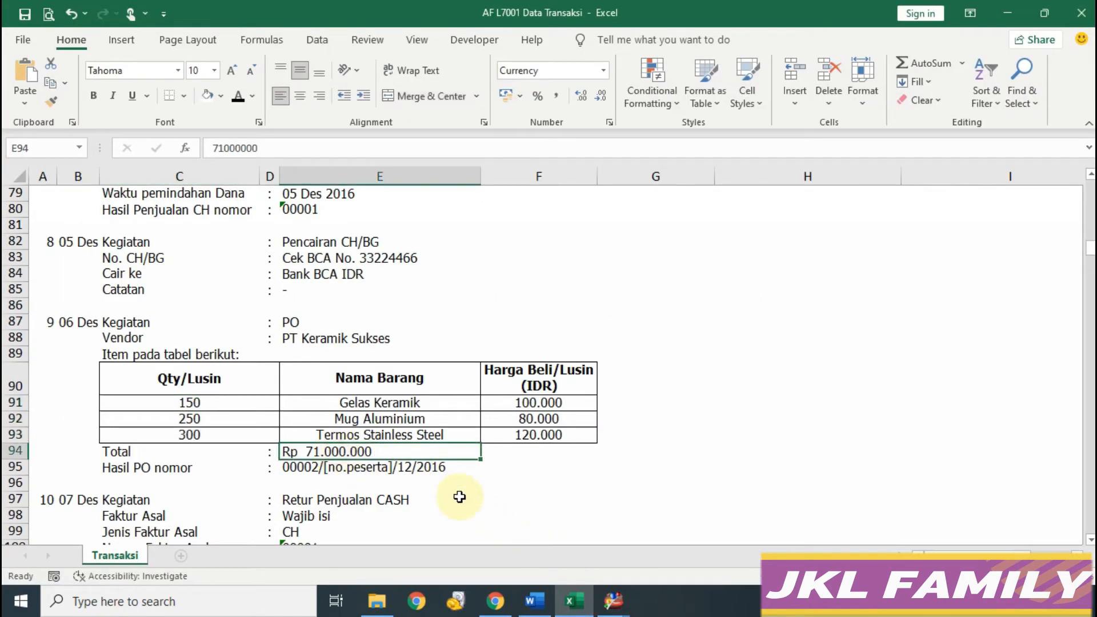
click(608, 603)
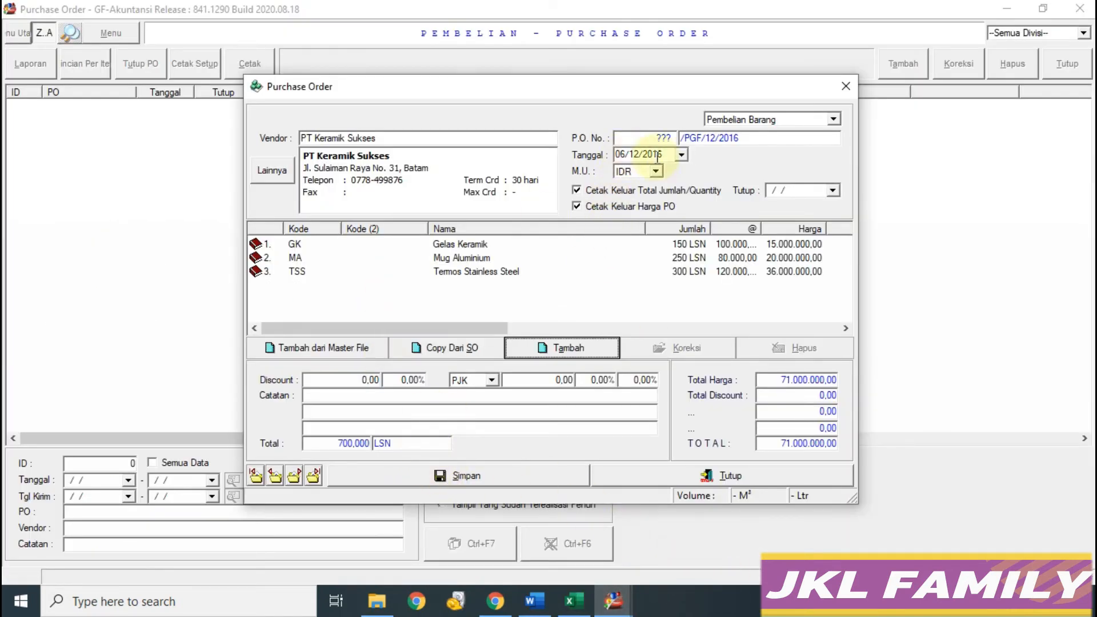
click(575, 601)
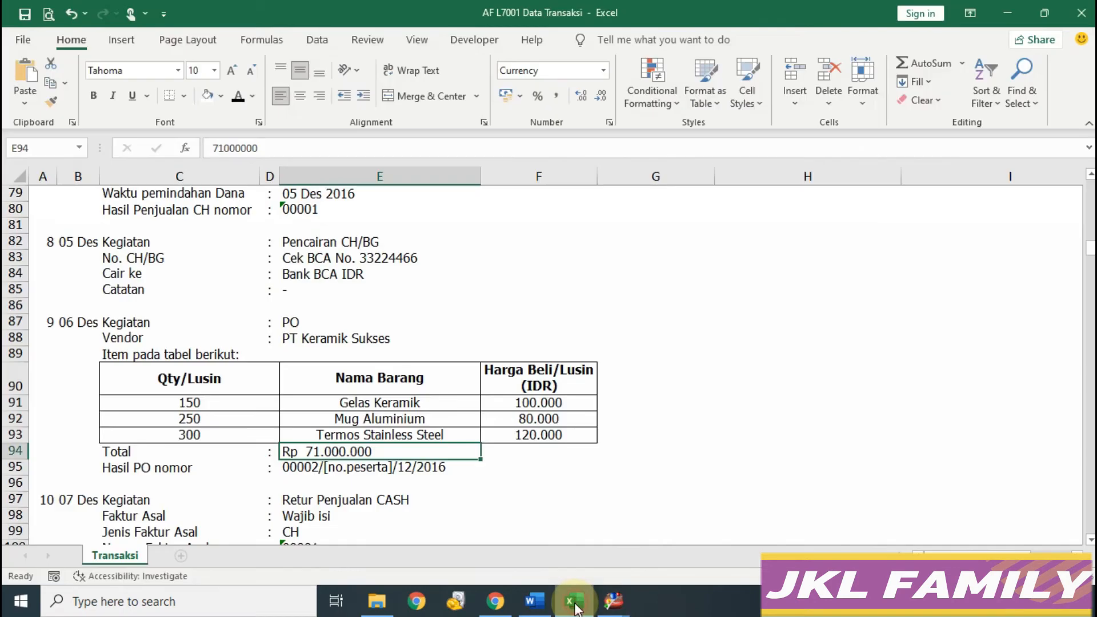
mouse_move(612, 601)
click(674, 543)
click(541, 472)
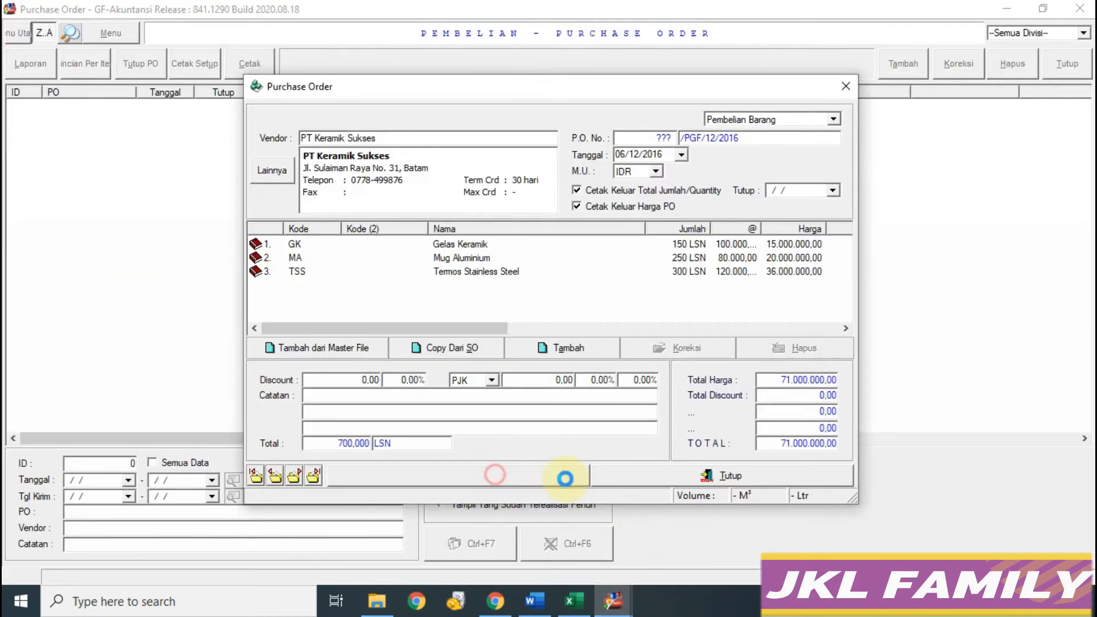
click(656, 342)
click(726, 481)
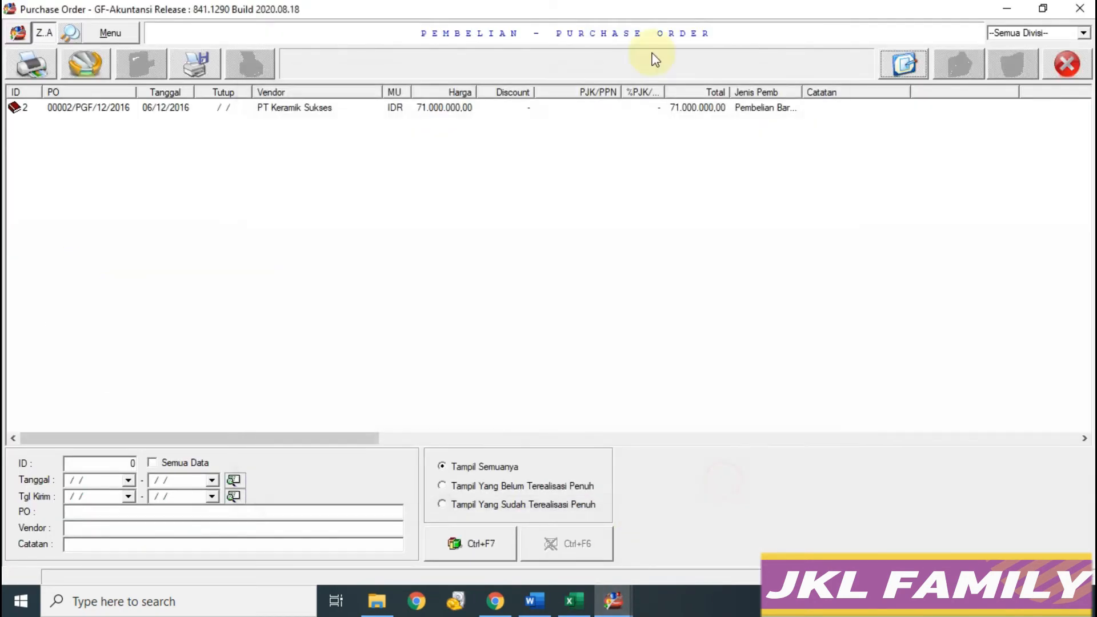
click(1067, 63)
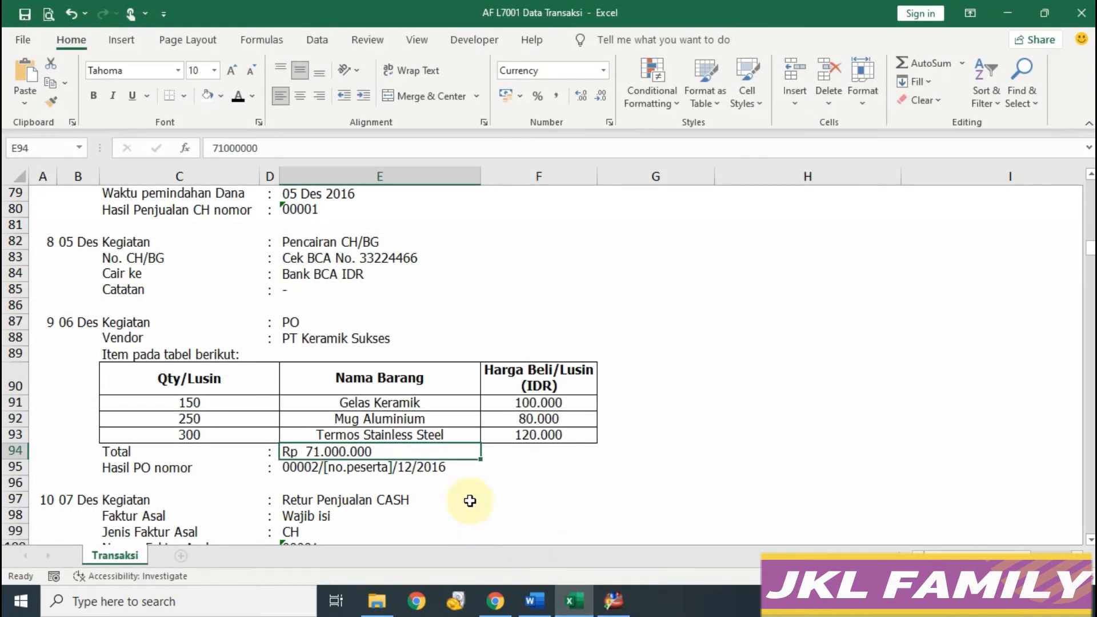
Step: Scroll to rows 97–106 and select the 07 Des cash Retur Penjualan block
scroll(551, 461, down, 3)
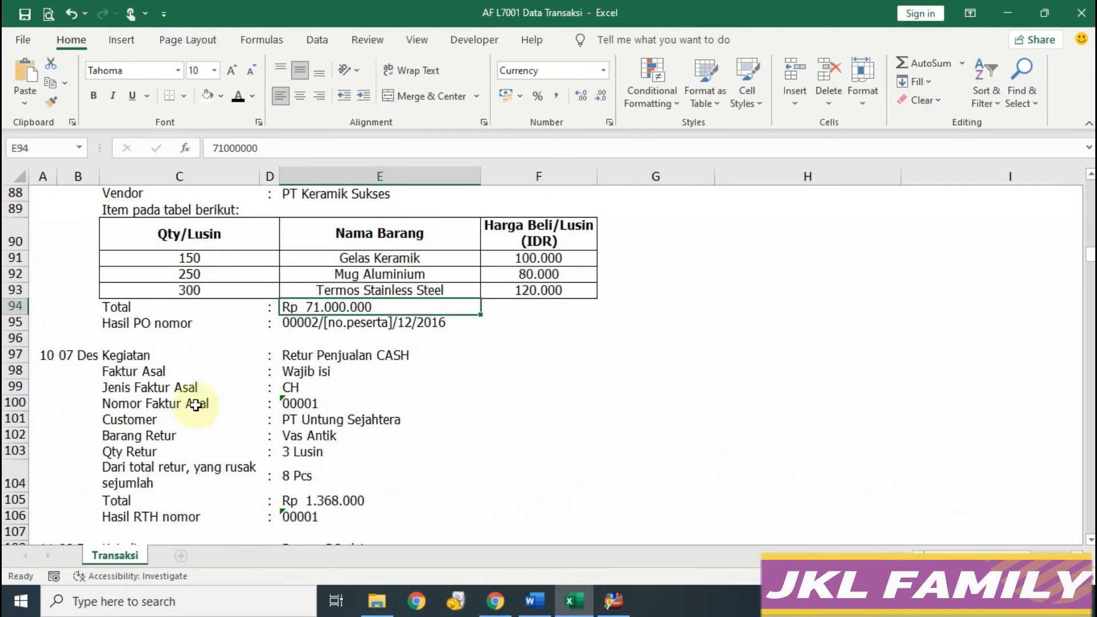
scroll(385, 423, down, 1)
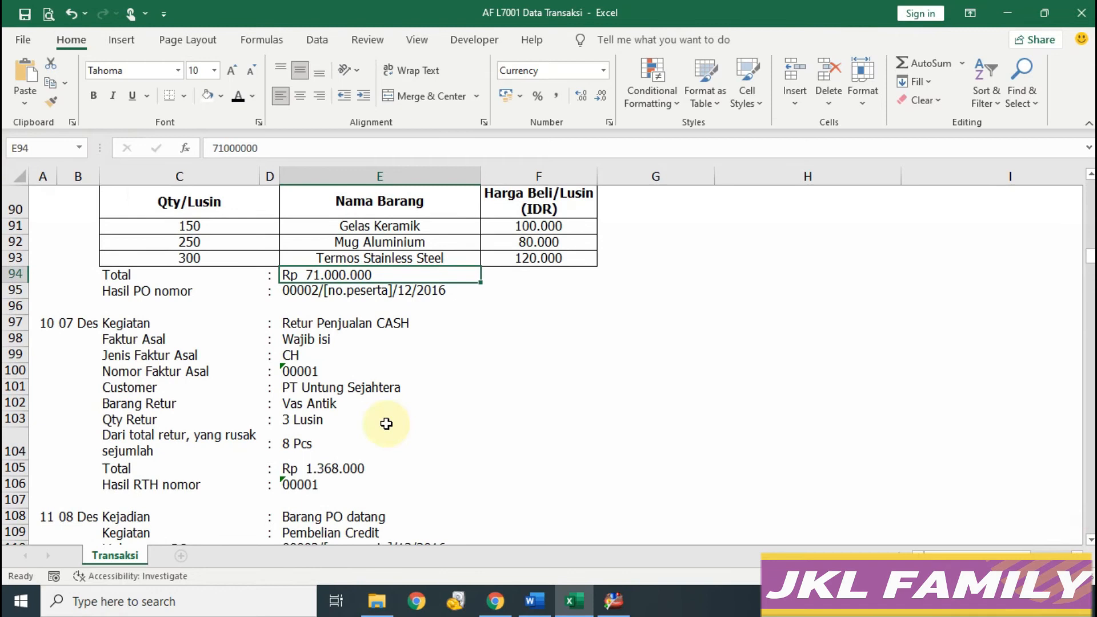
drag(44, 322, 354, 483)
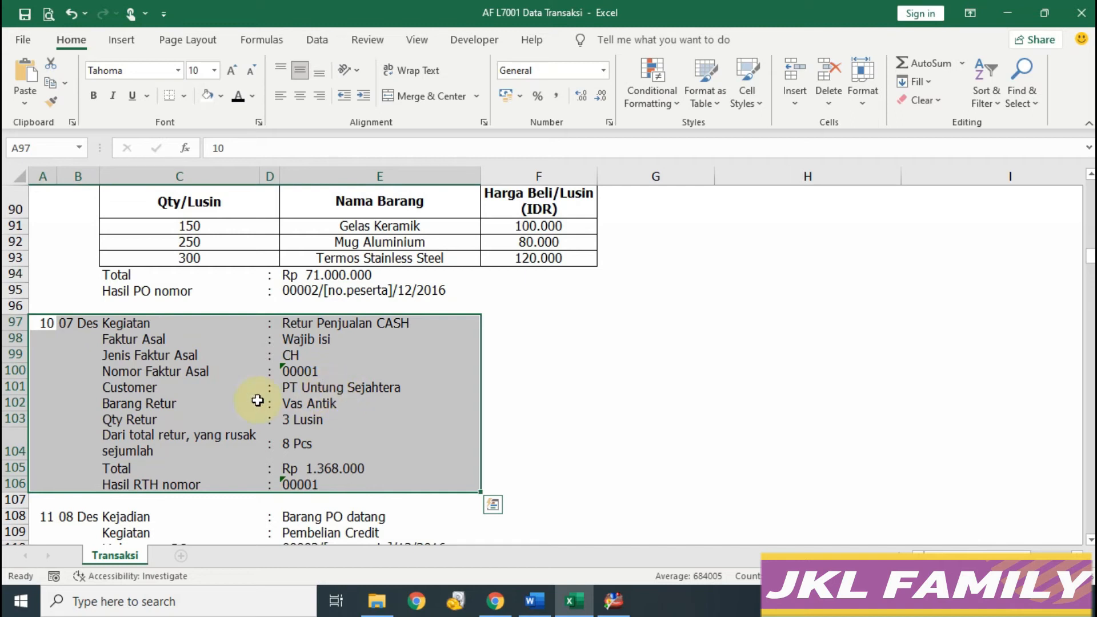
Step: Open Penjualan > Retur Penjualan and start a new return with payment type CASH
click(623, 610)
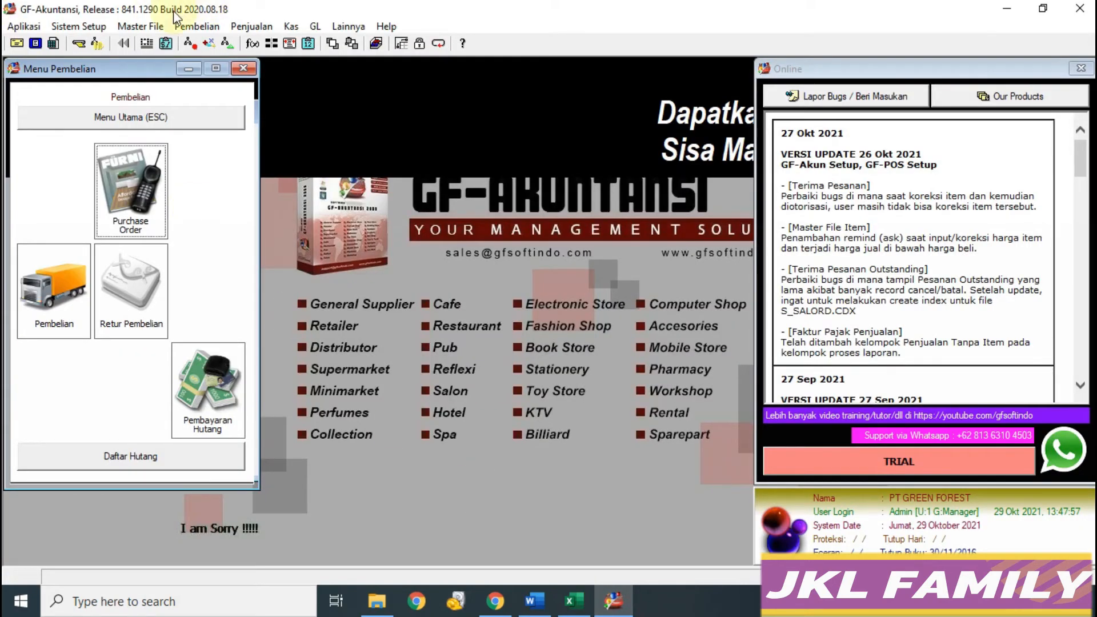
click(143, 120)
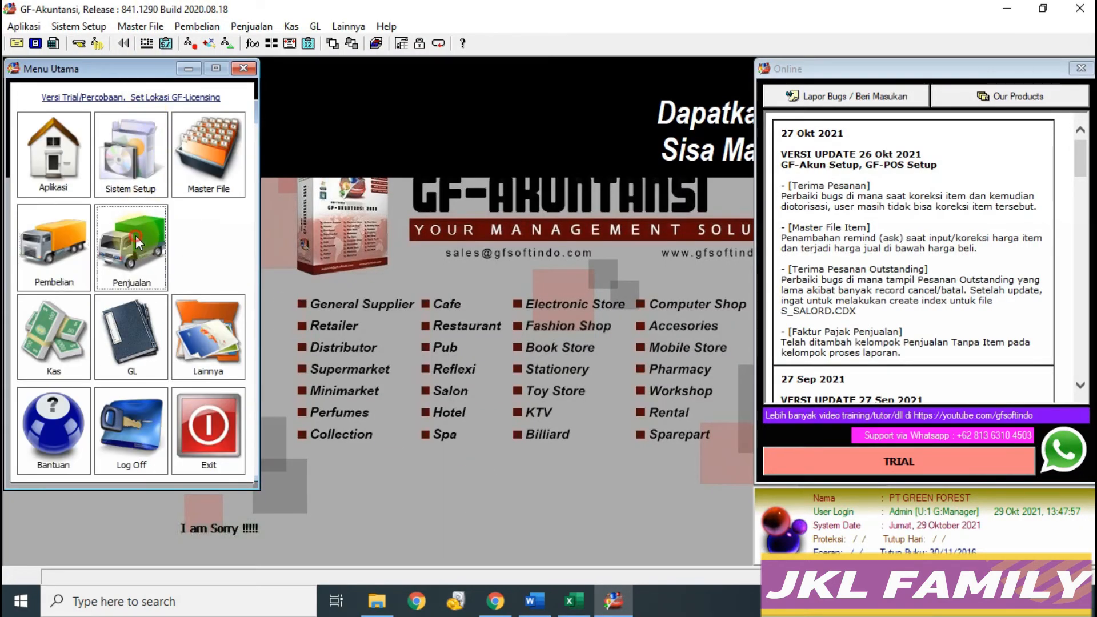
click(141, 226)
click(197, 268)
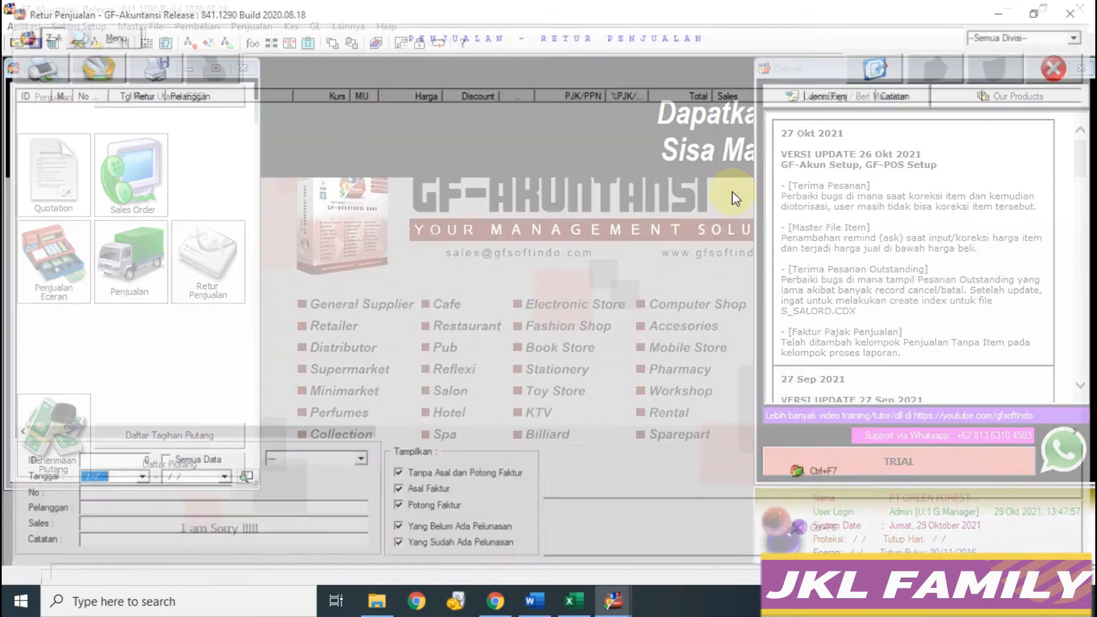
click(879, 64)
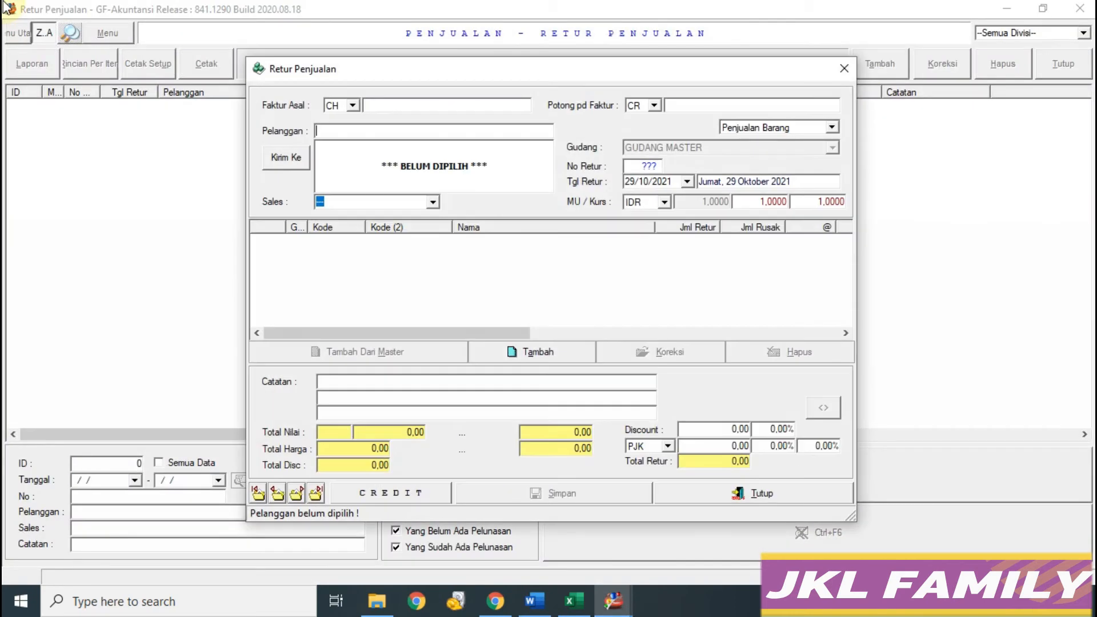
click(403, 494)
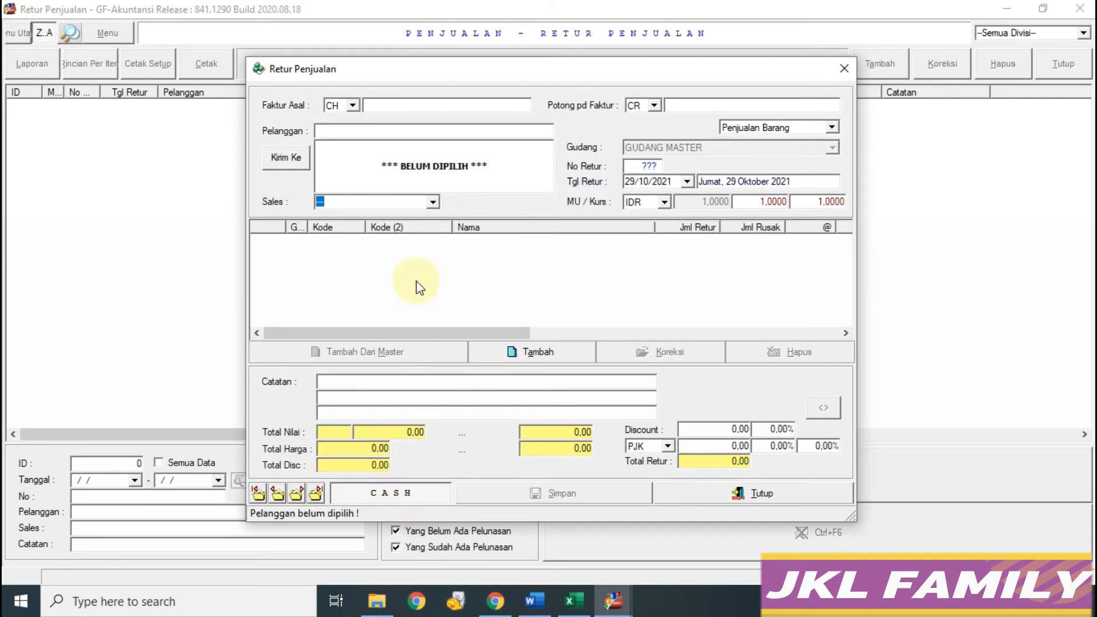
click(384, 106)
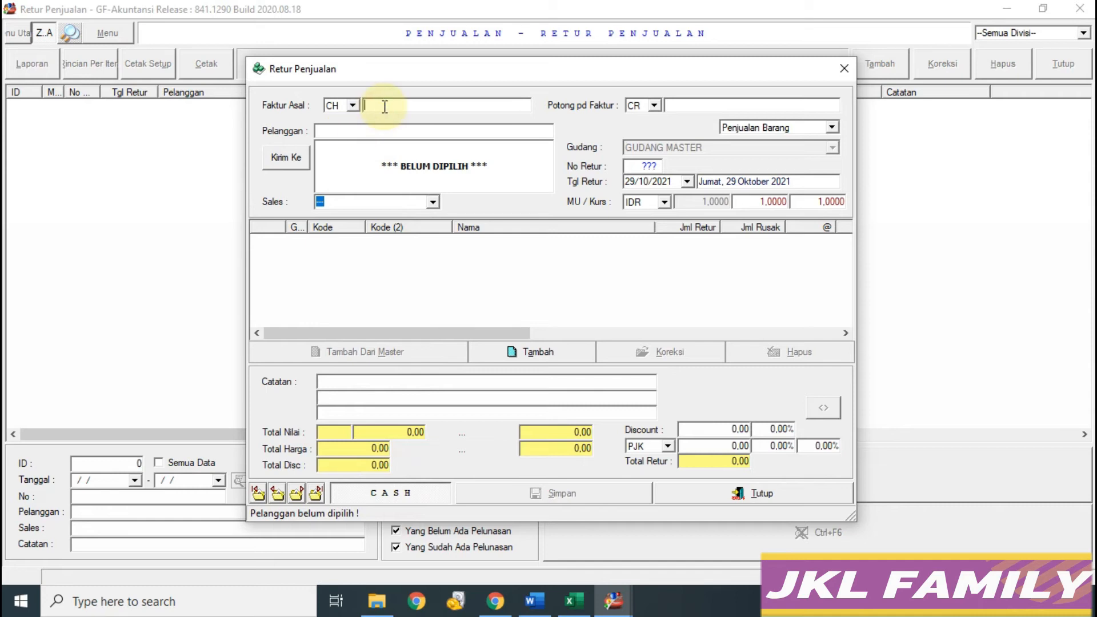
click(573, 601)
Step: Load invoice 00001/CH/PGF/12/2016 into the sales return
mouse_move(613, 600)
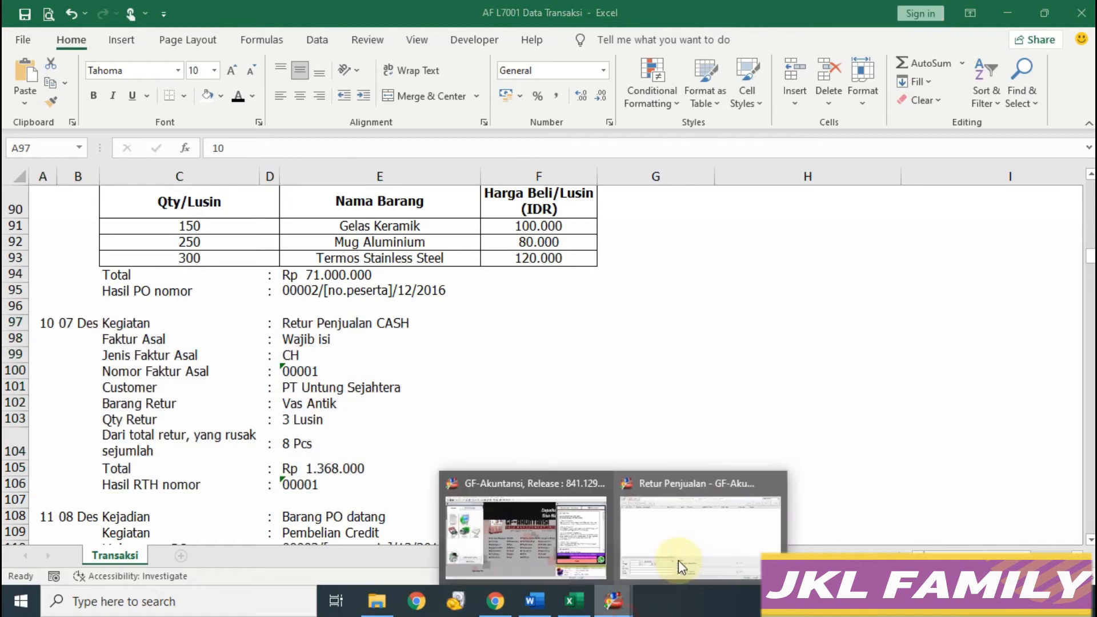
click(680, 531)
text(000)
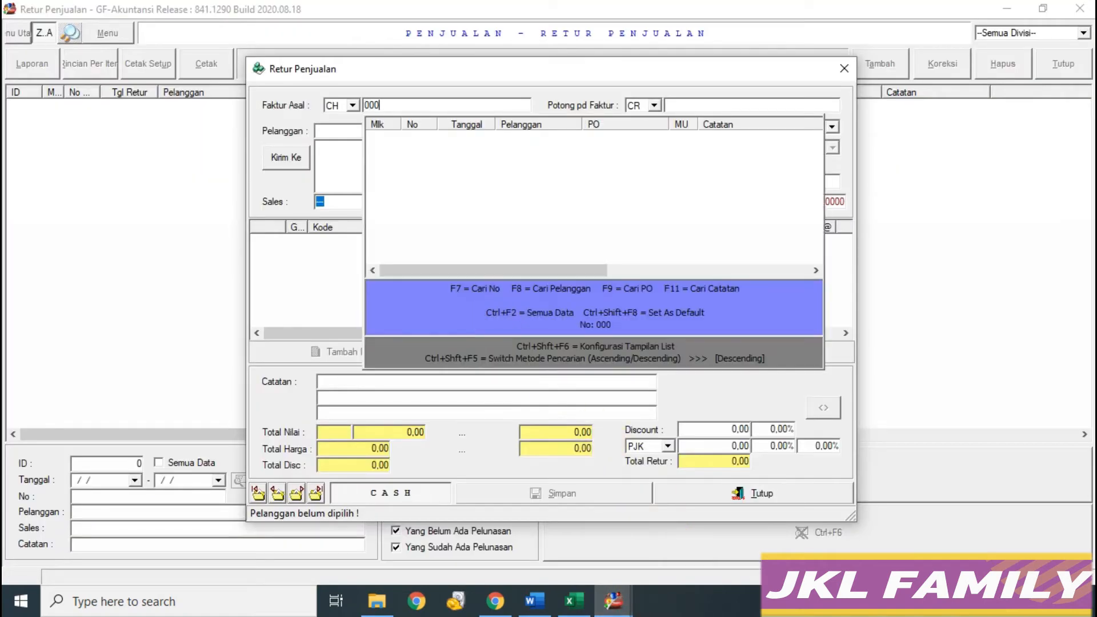
key(Down)
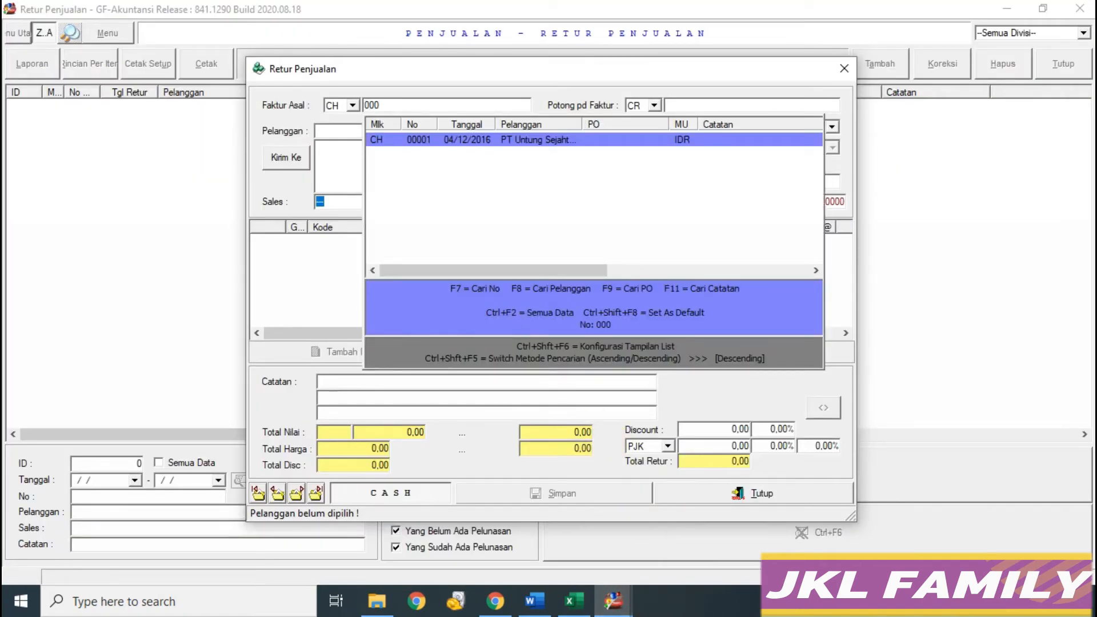
key(Return)
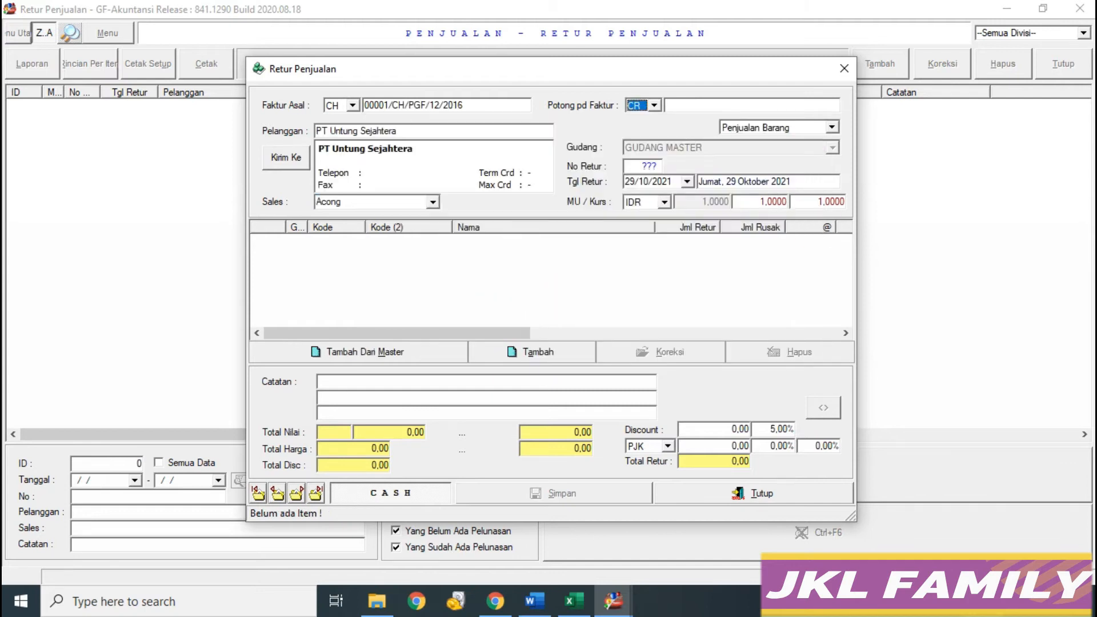
Step: Set the return date to 07/12/2016
click(574, 600)
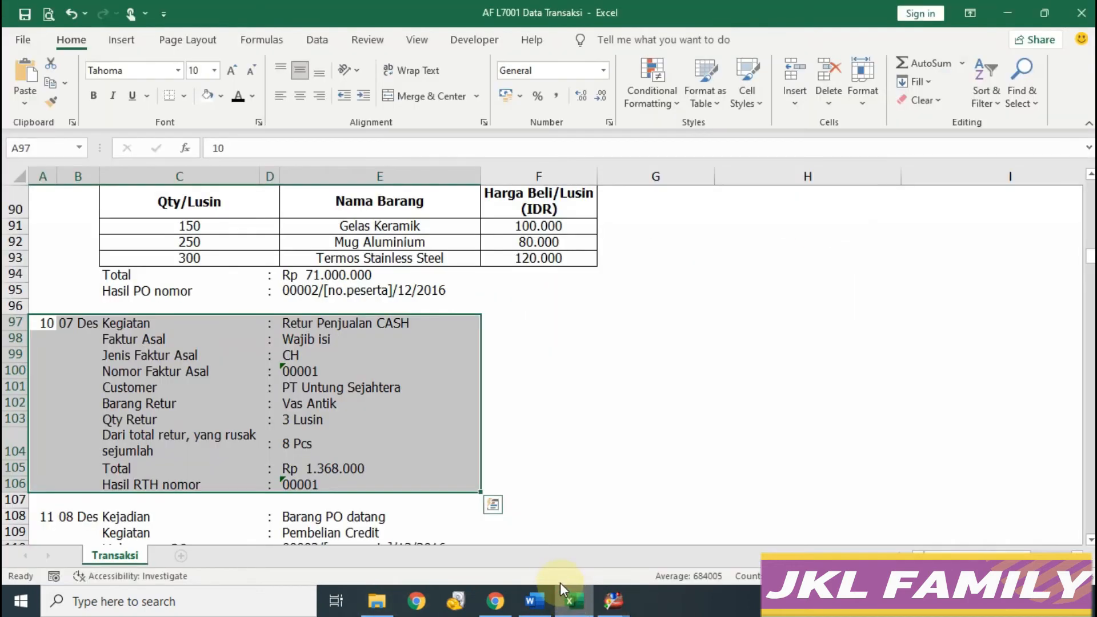
mouse_move(627, 607)
click(661, 558)
click(667, 181)
text(0)
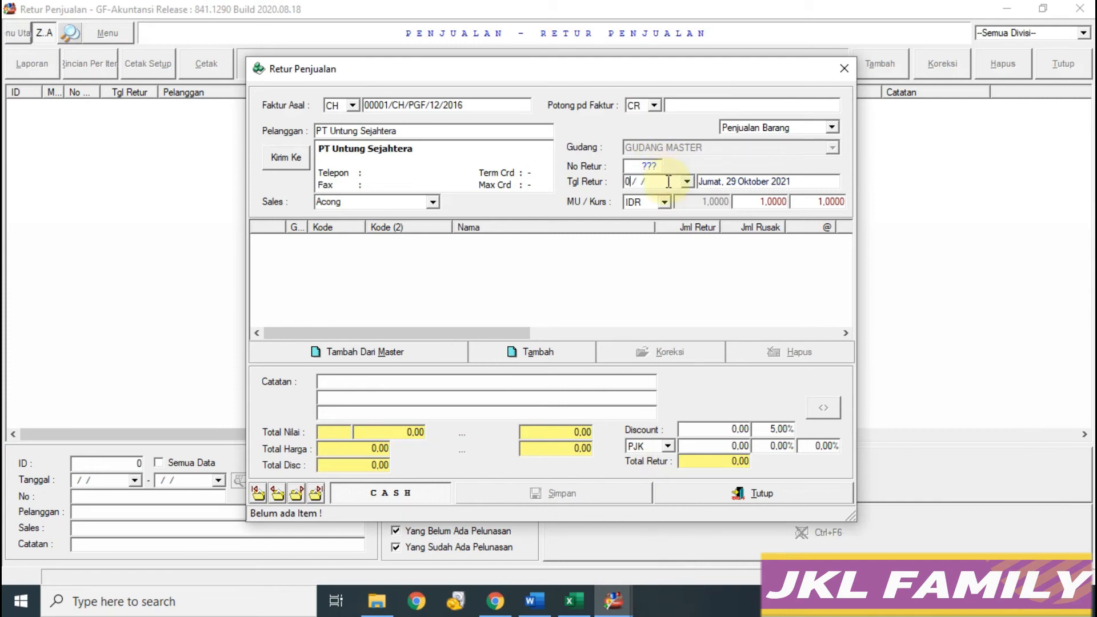
text(7/12/2016)
key(Return)
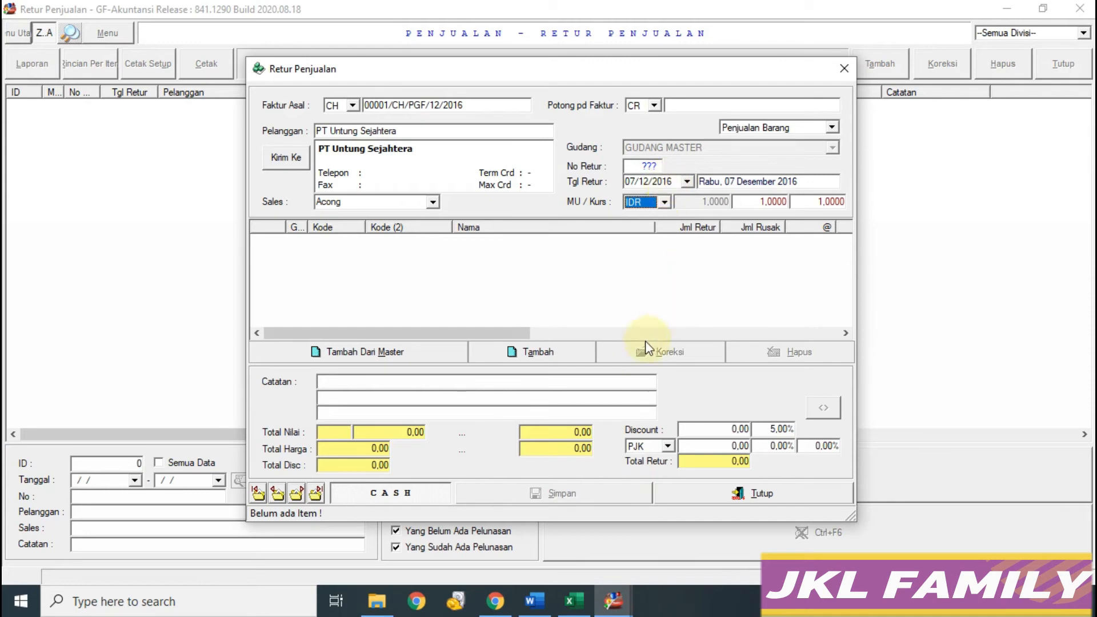
Step: Open the Stock Entry window to add a returned item
click(574, 601)
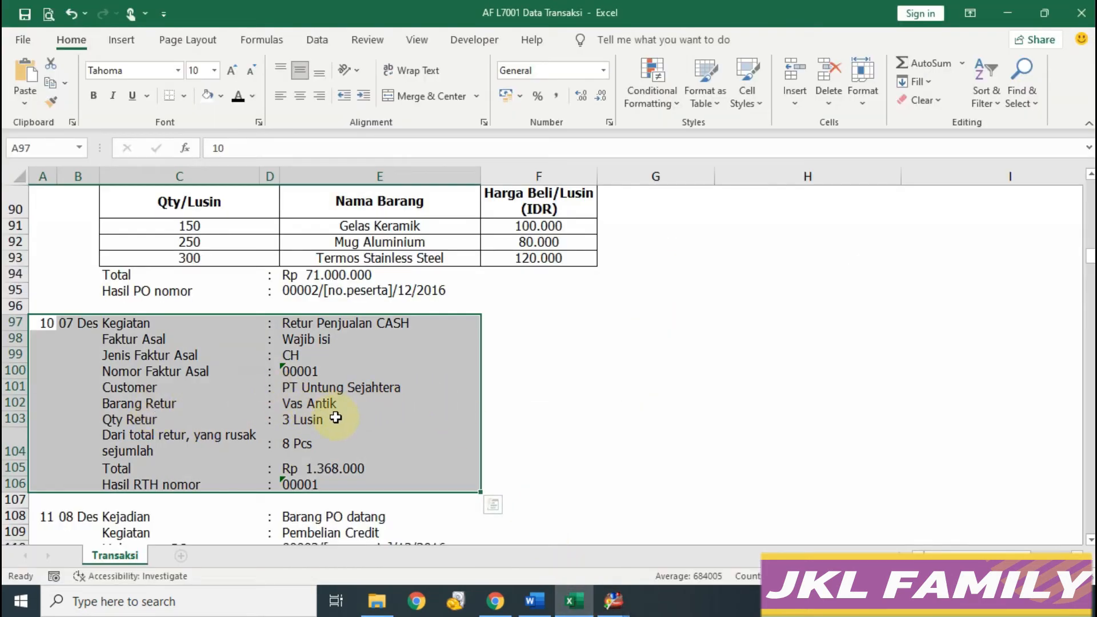
click(620, 603)
click(624, 495)
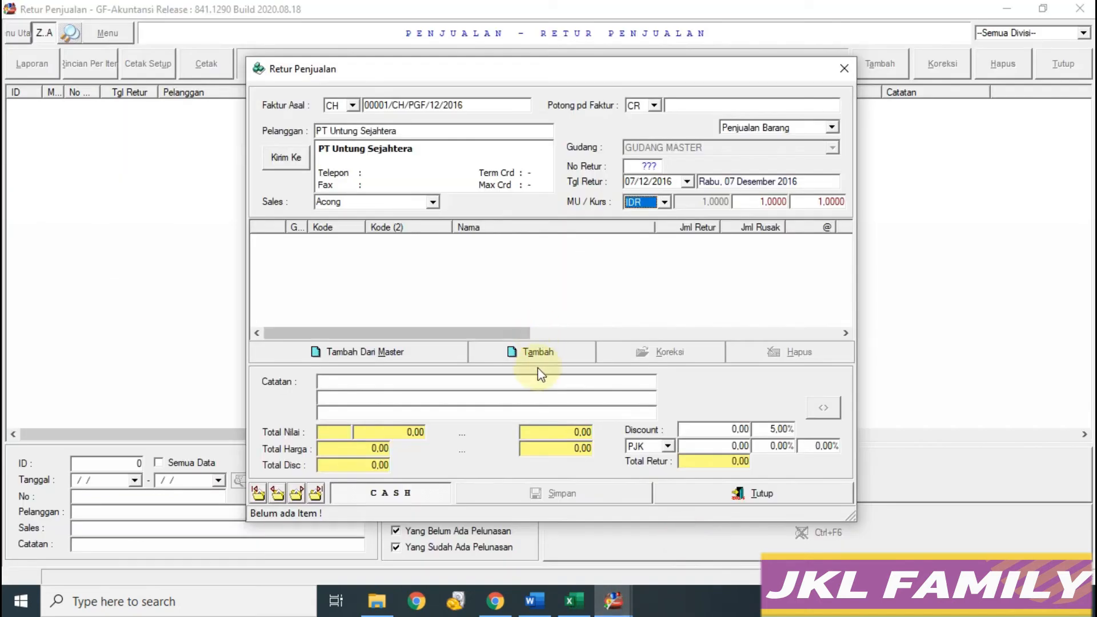
click(532, 351)
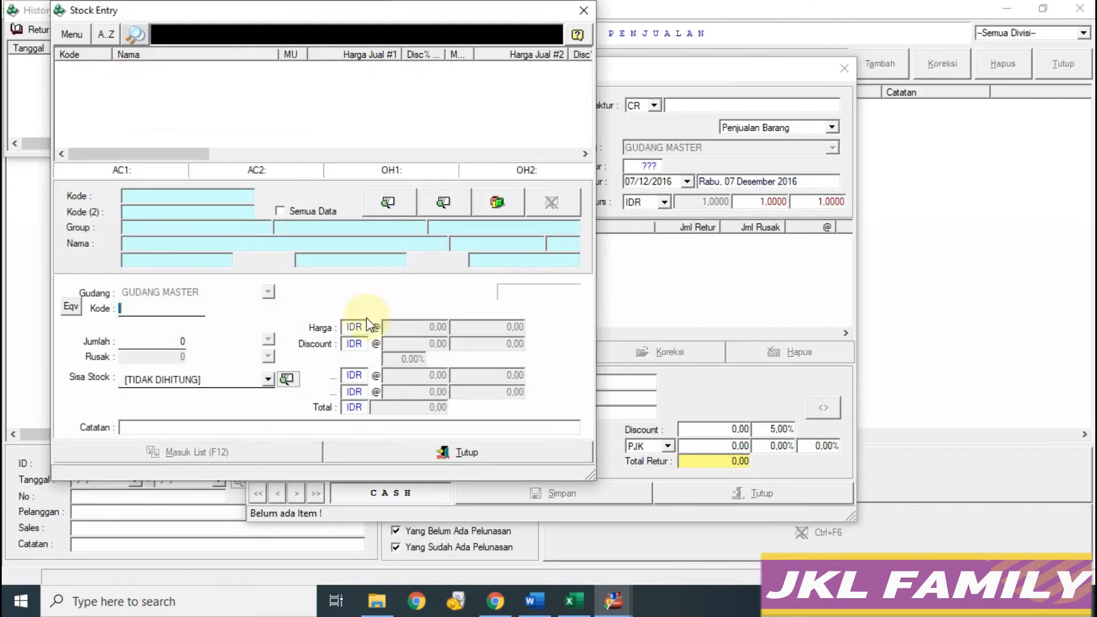
Step: Add Vas Antik (VA) as 3 LSN returned with 8 PCS damaged, totalling 1.368.000,00
key(Return)
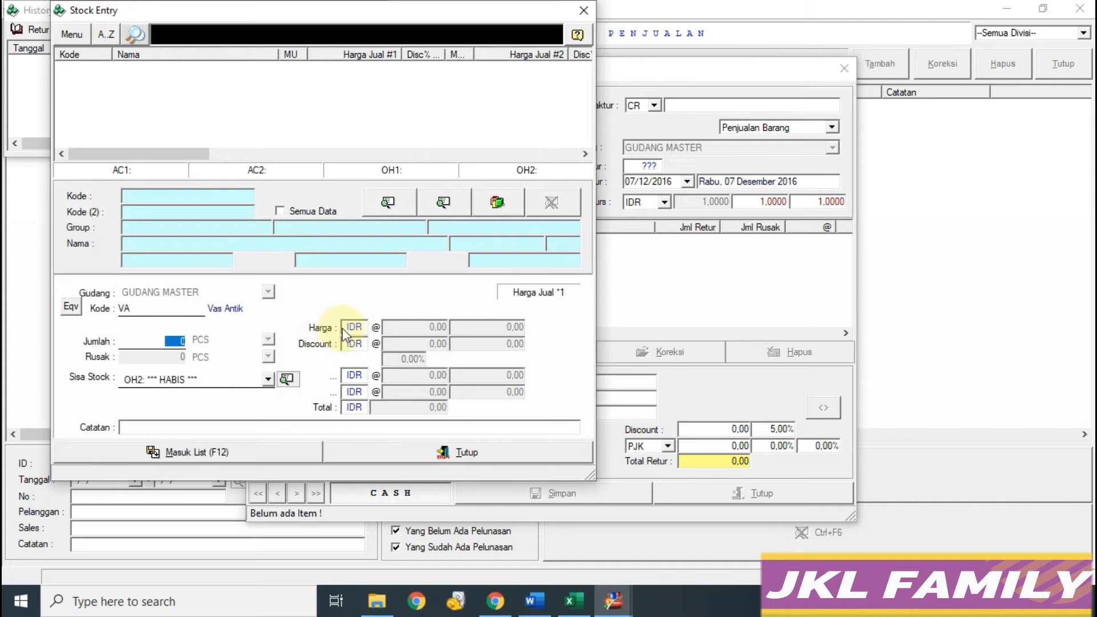
text(3)
click(268, 340)
click(228, 357)
click(573, 601)
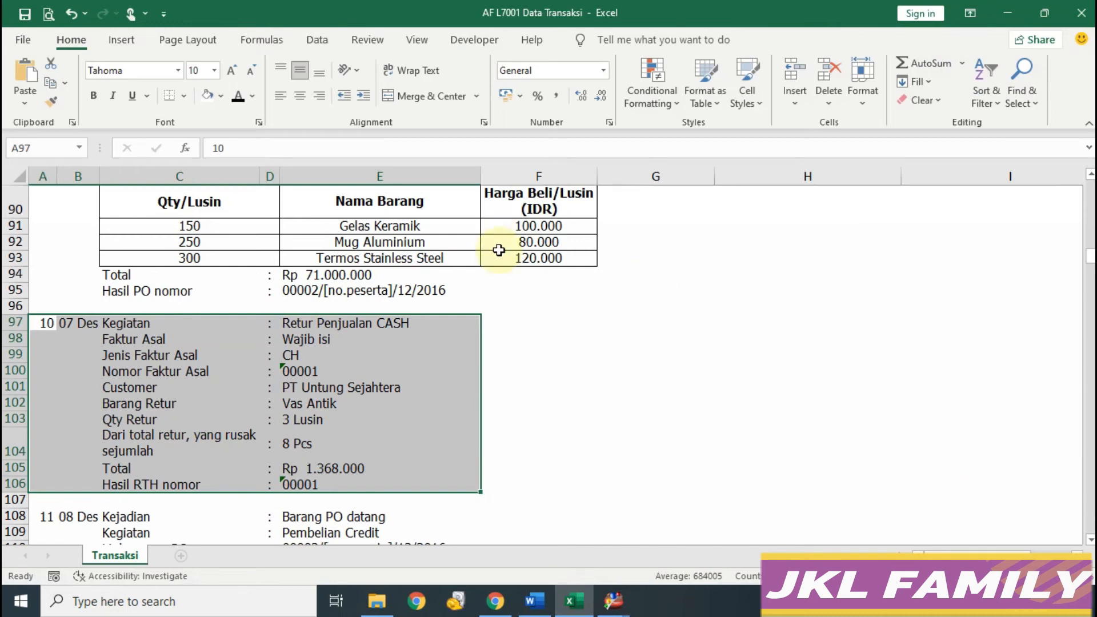
click(613, 601)
key(Return)
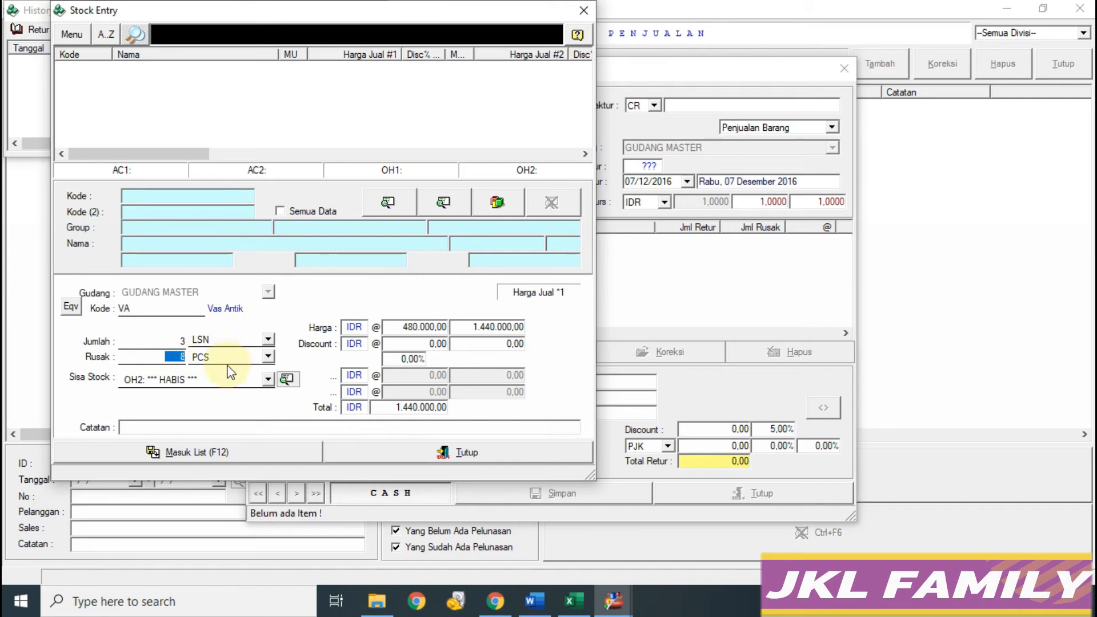
click(246, 455)
click(394, 448)
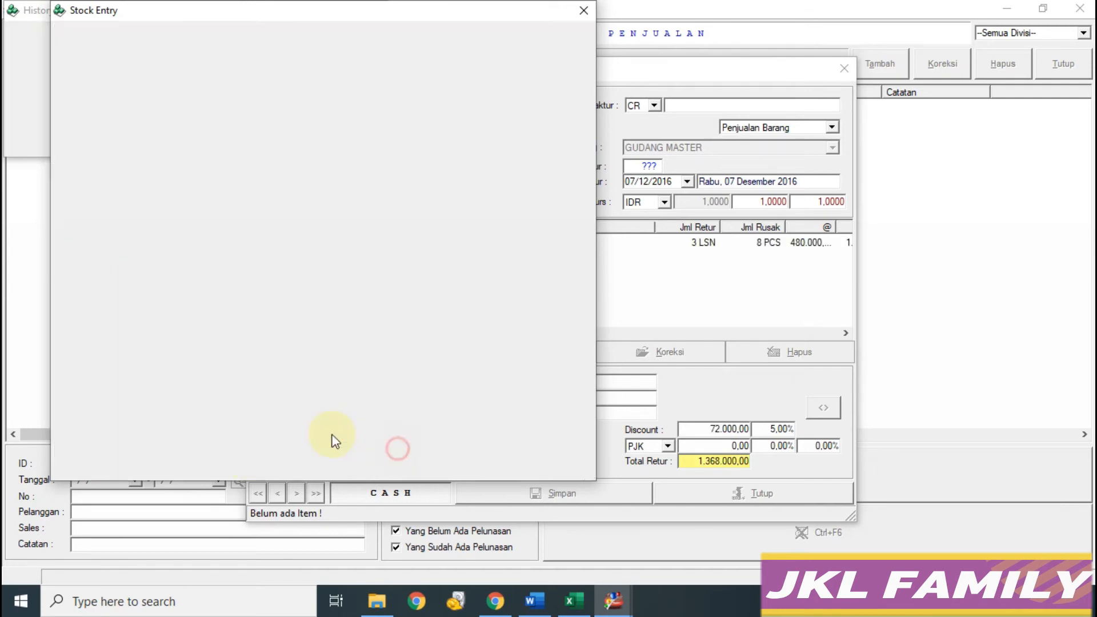
click(573, 601)
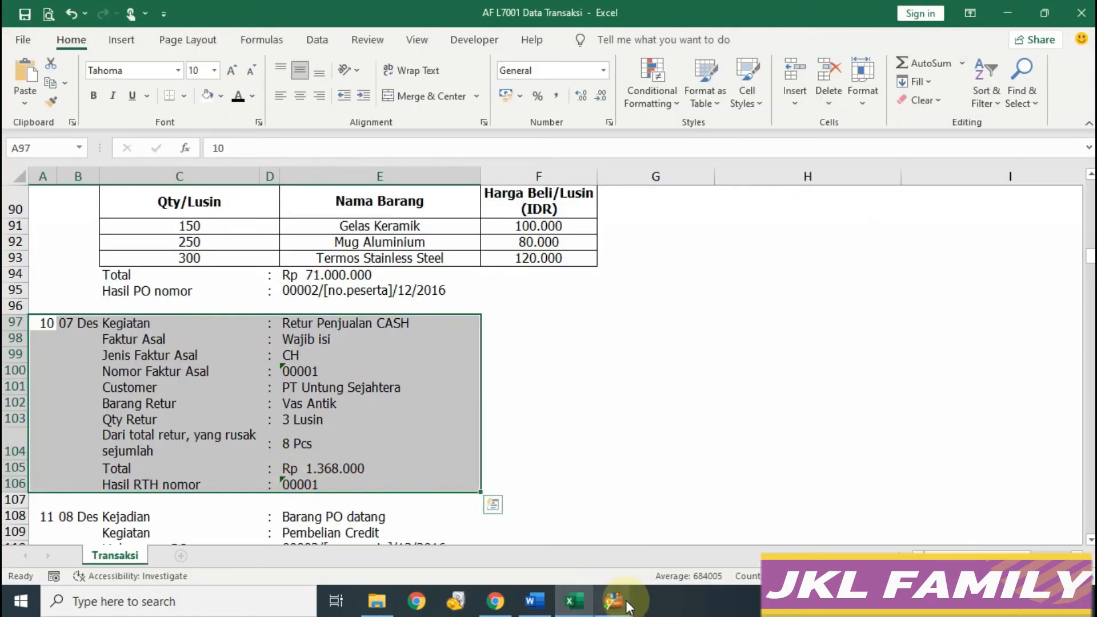
mouse_move(612, 600)
click(674, 553)
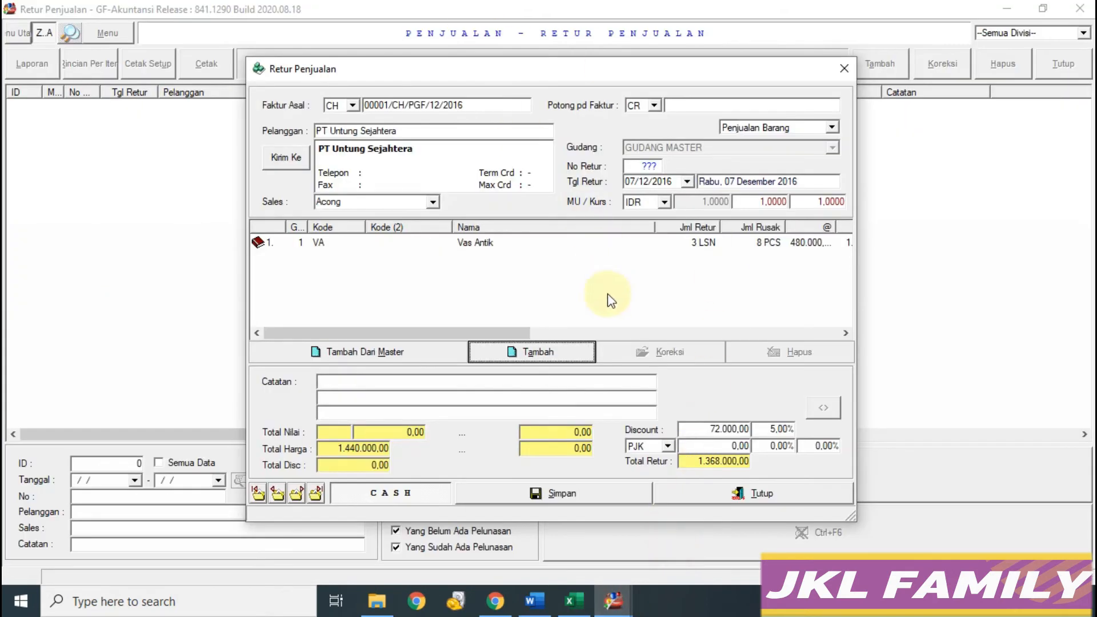
Step: Save the sales return to bring up its Kas Keluar payout voucher
click(588, 494)
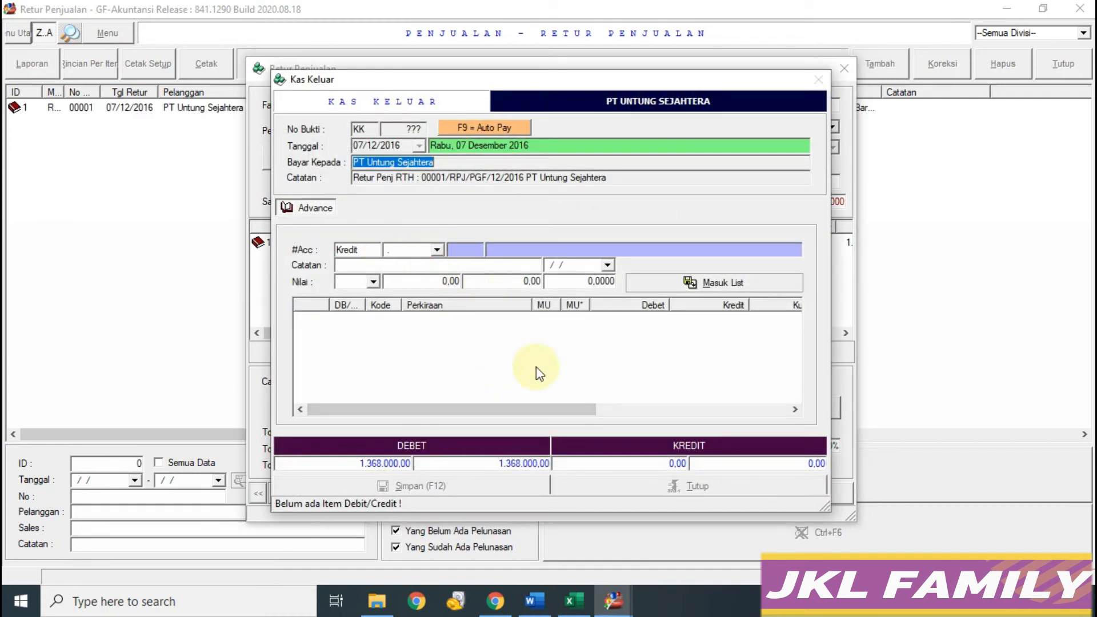
click(612, 600)
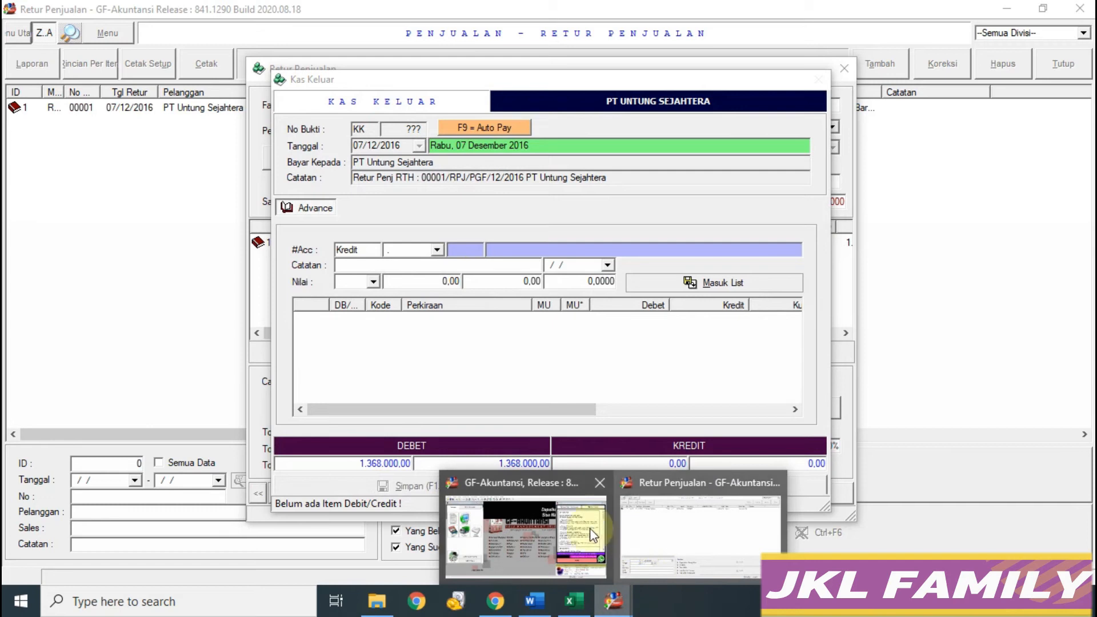
click(659, 540)
mouse_move(609, 609)
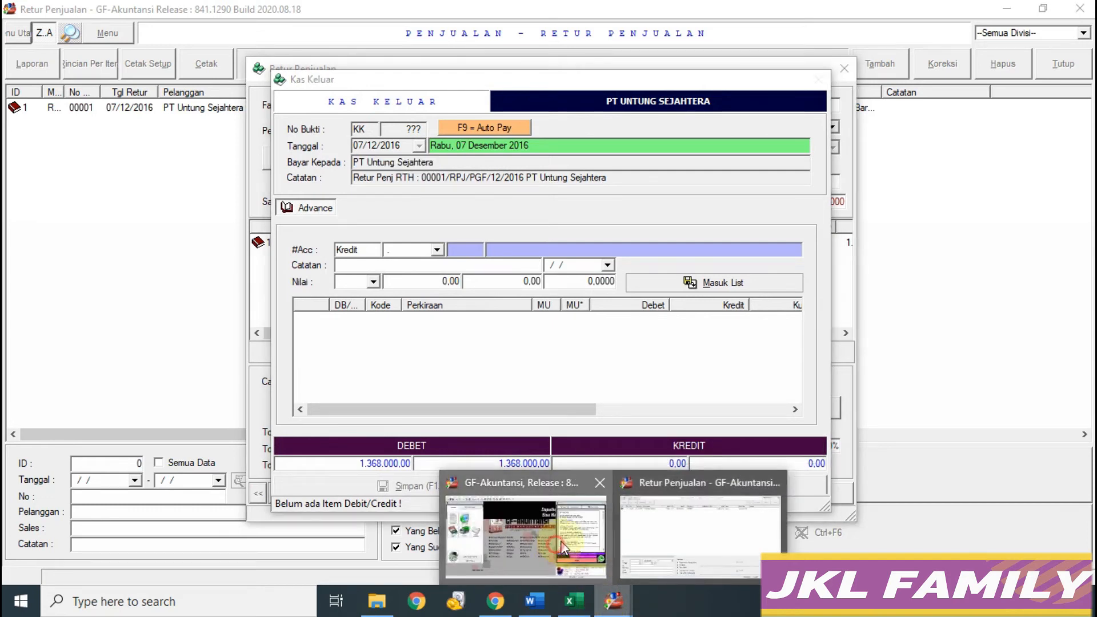
click(603, 569)
click(573, 602)
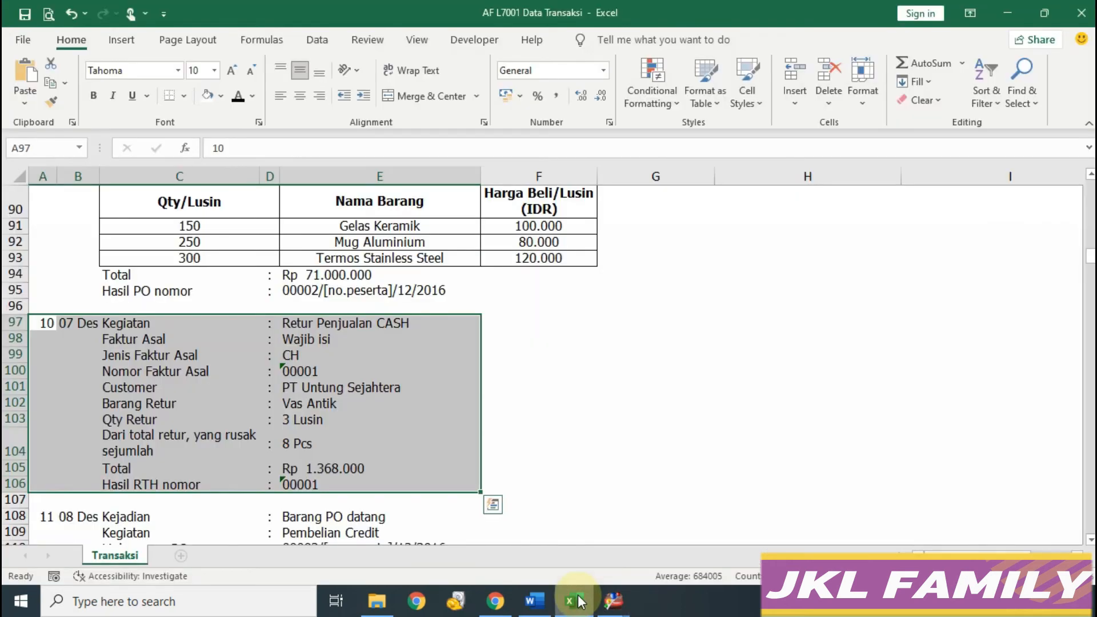
mouse_move(613, 601)
click(663, 557)
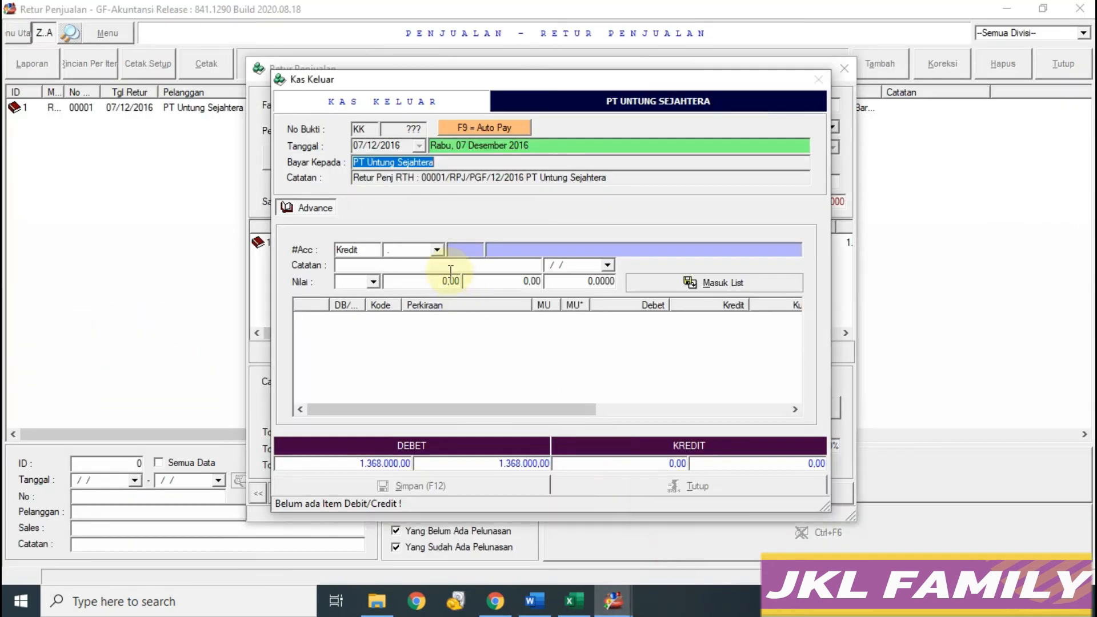
Step: Credit 1.368.000,00 to Kas Besar IDR, save the voucher without printing, and close the return
click(437, 250)
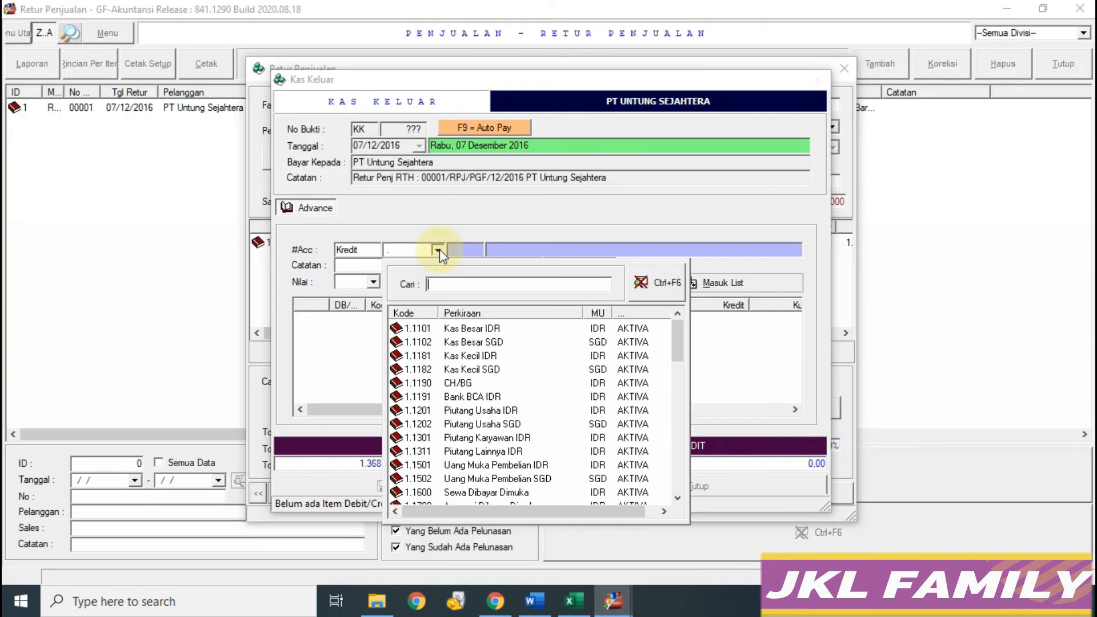
click(481, 326)
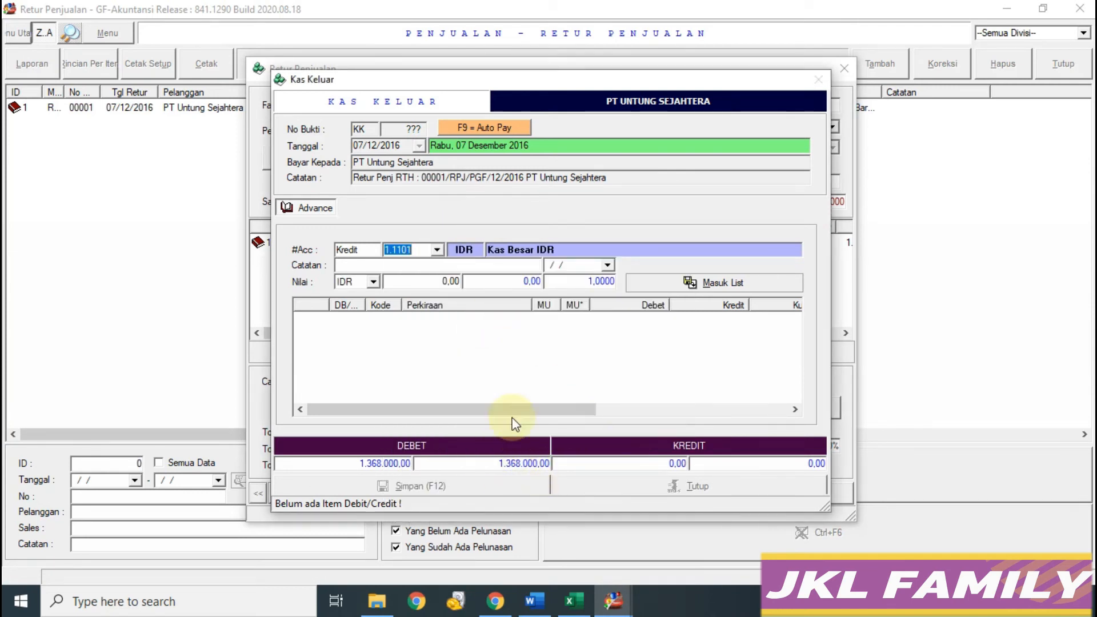
click(445, 282)
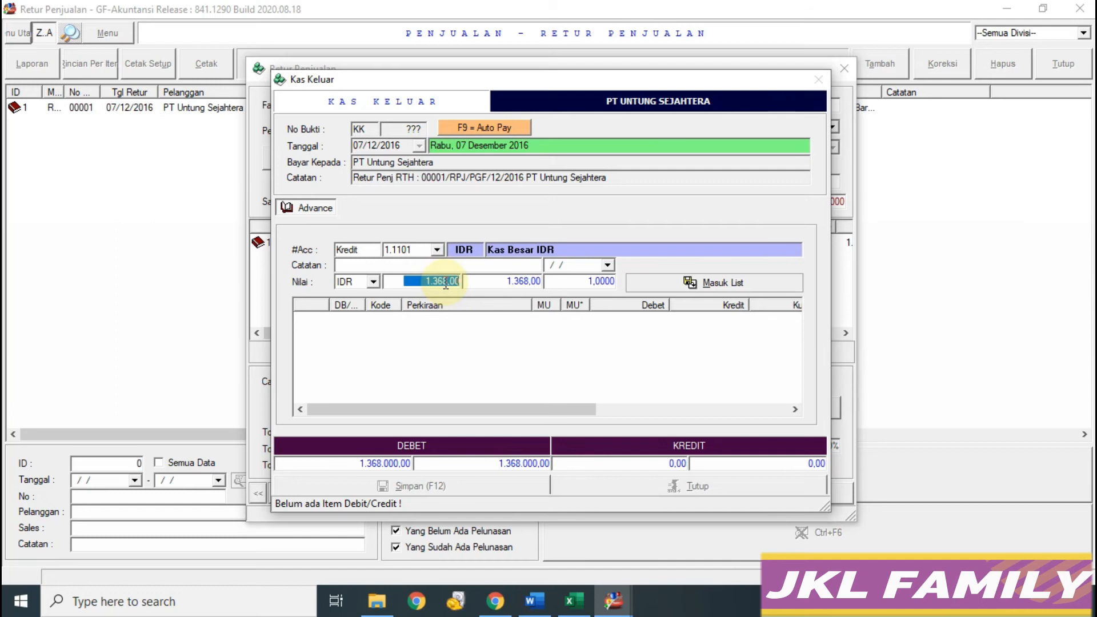
click(689, 283)
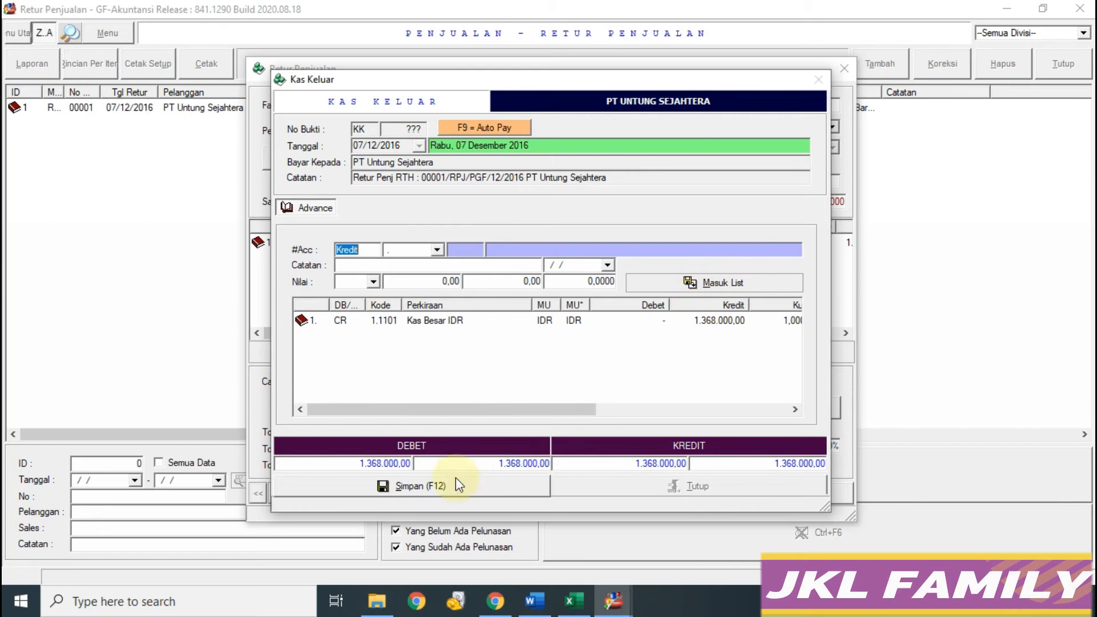
click(469, 488)
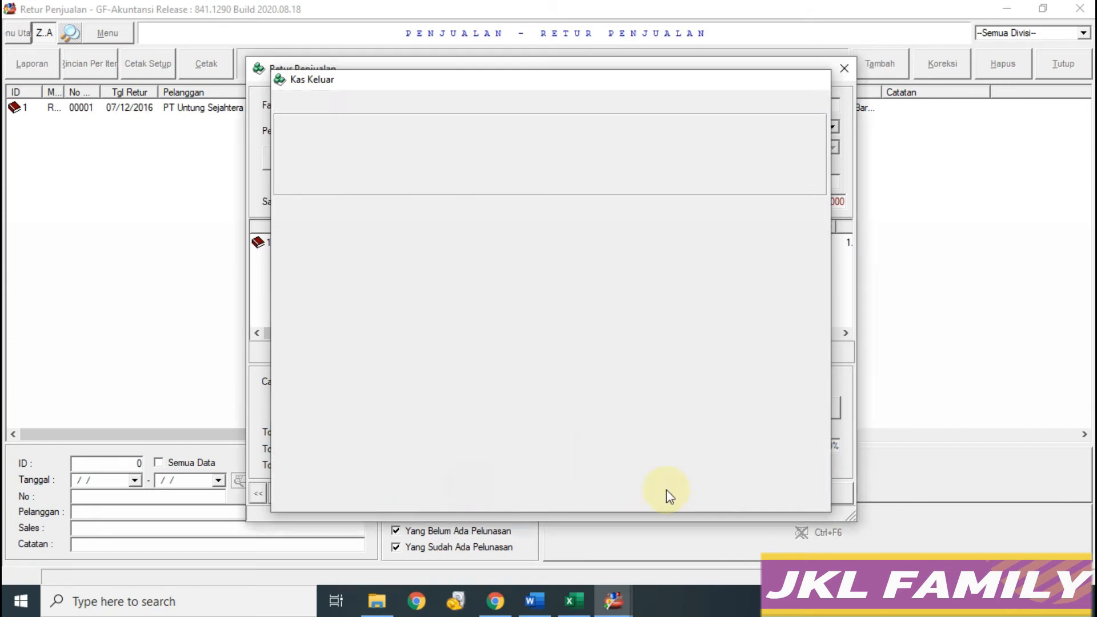
click(662, 355)
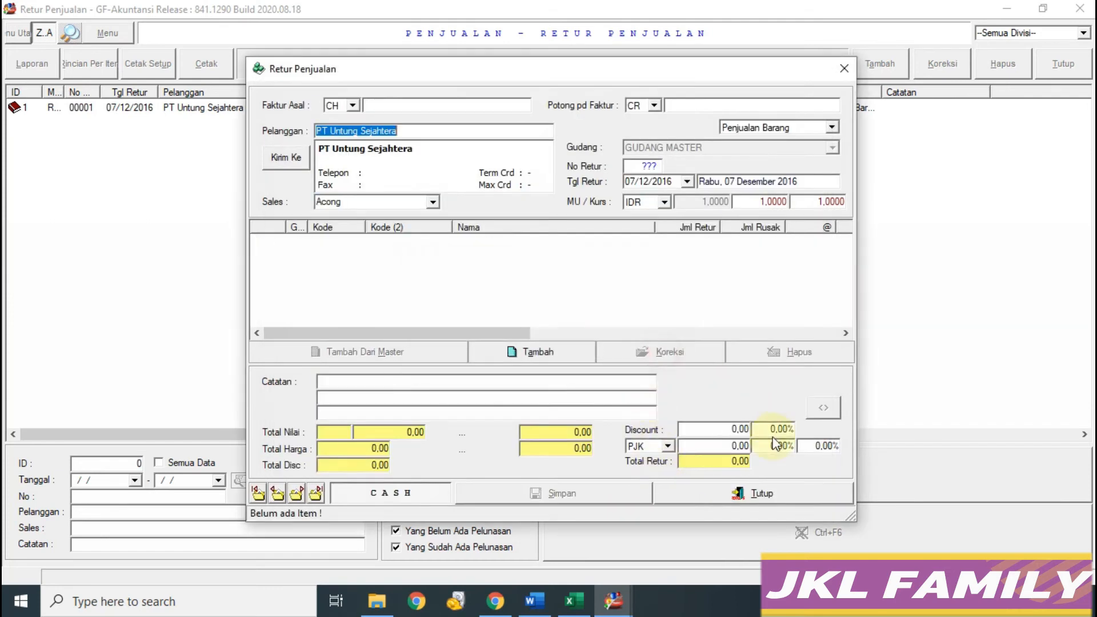
click(760, 495)
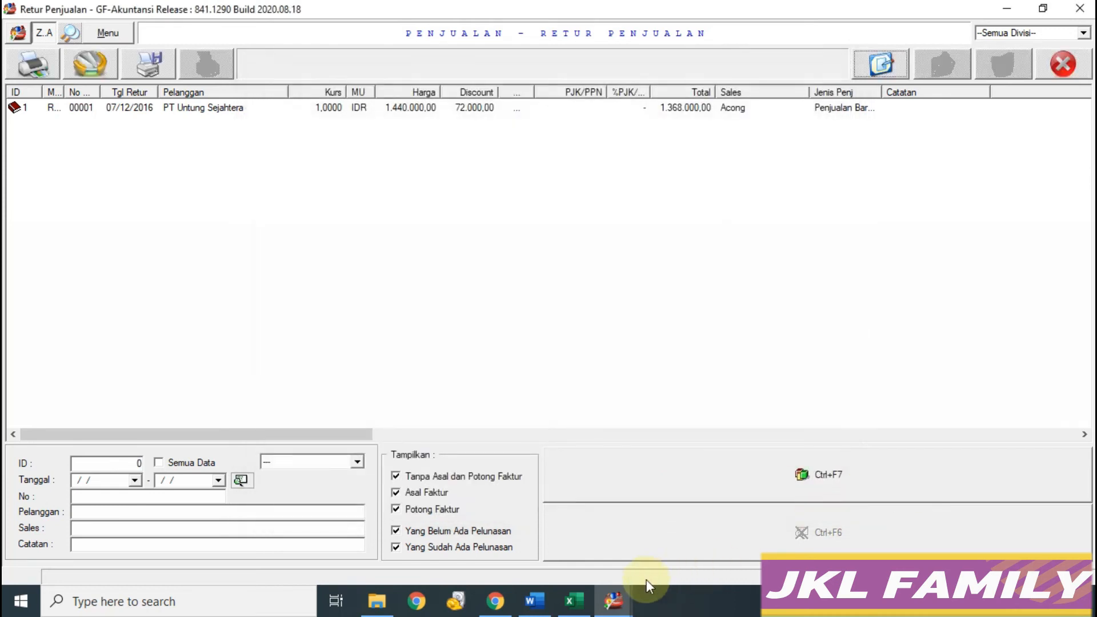
Step: Select rows 108–117, the 08 Des PT Keramik Sukses credit purchase, in Excel
click(573, 600)
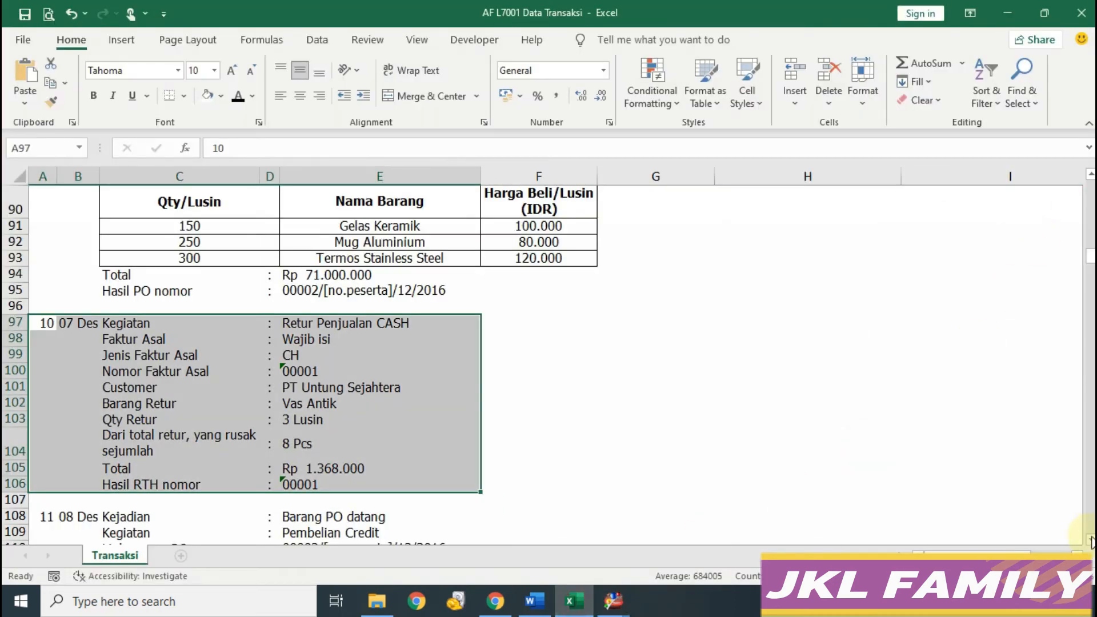
scroll(1092, 542, down, 3)
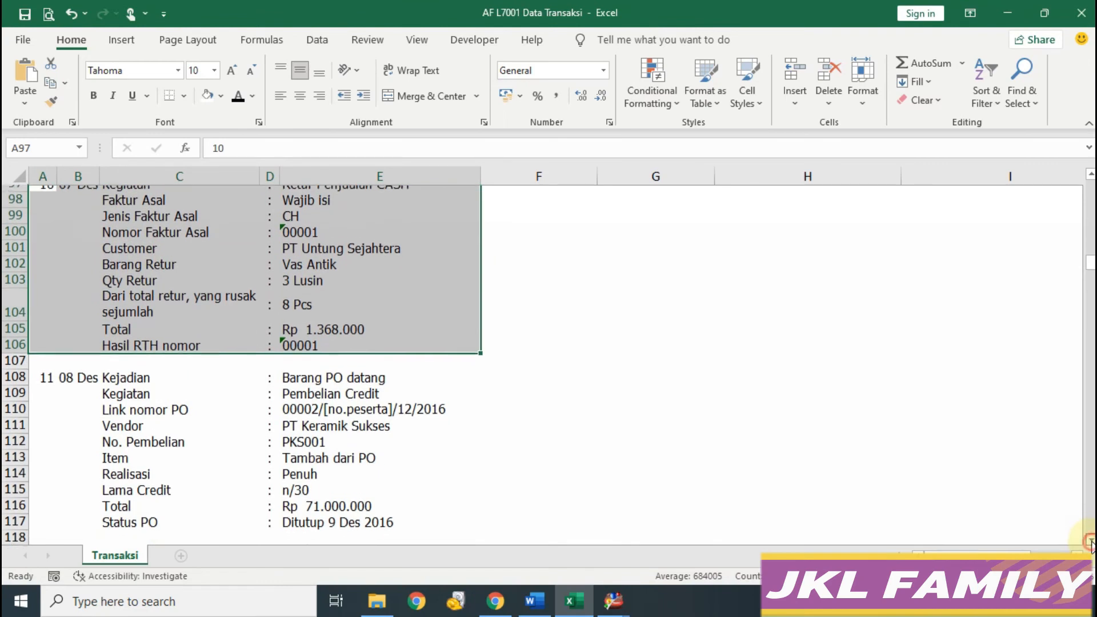
drag(47, 339, 375, 487)
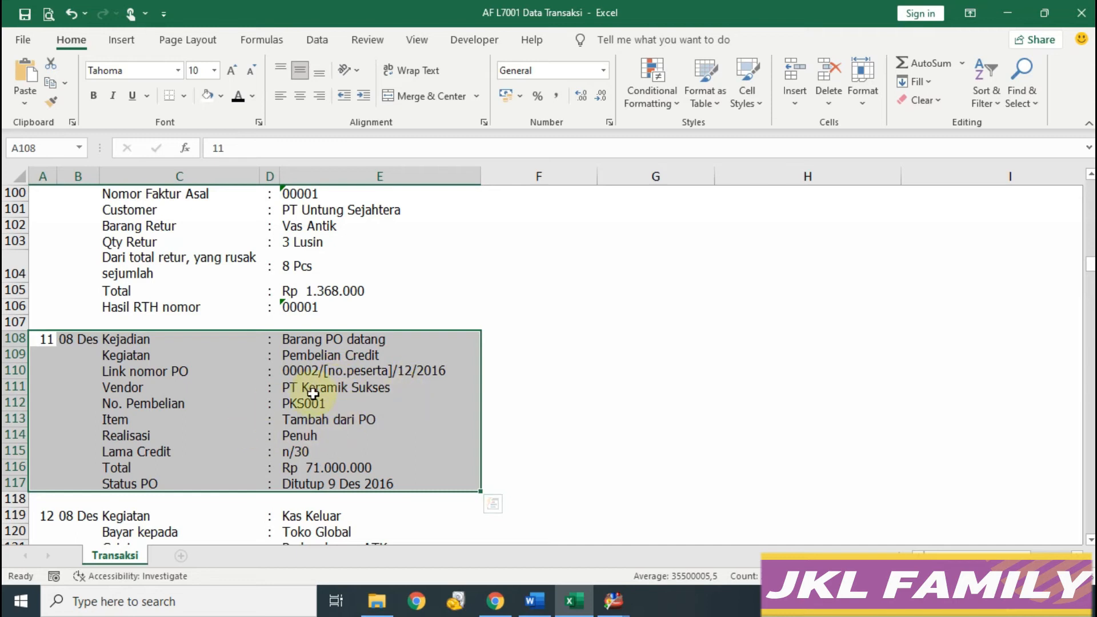
Step: Close the Retur Penjualan list window and return to the main menu
click(613, 600)
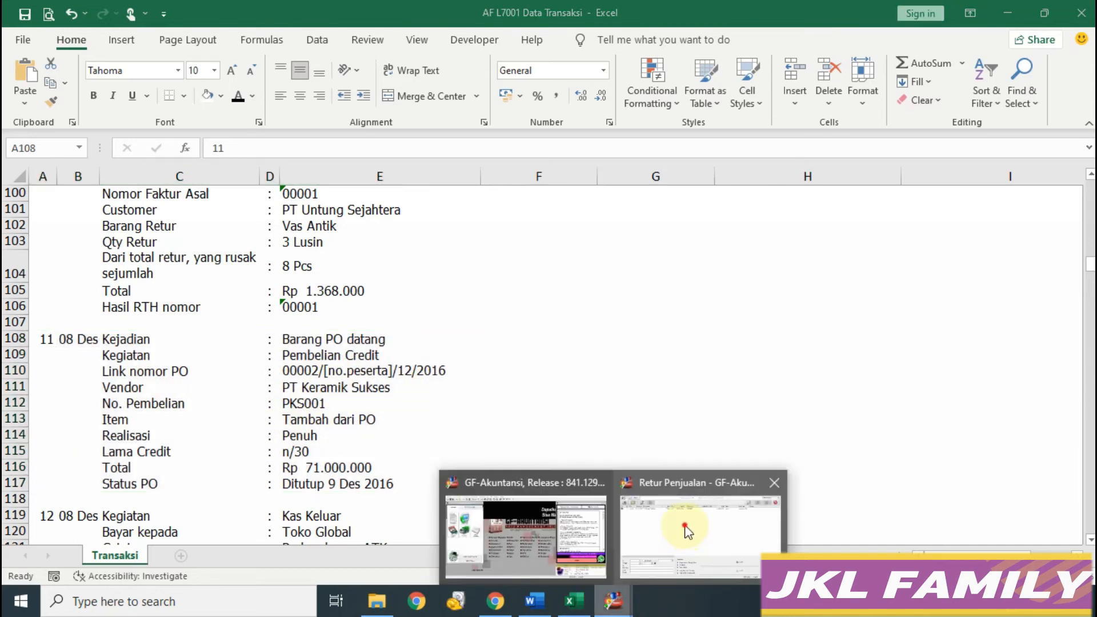
click(687, 531)
click(1068, 68)
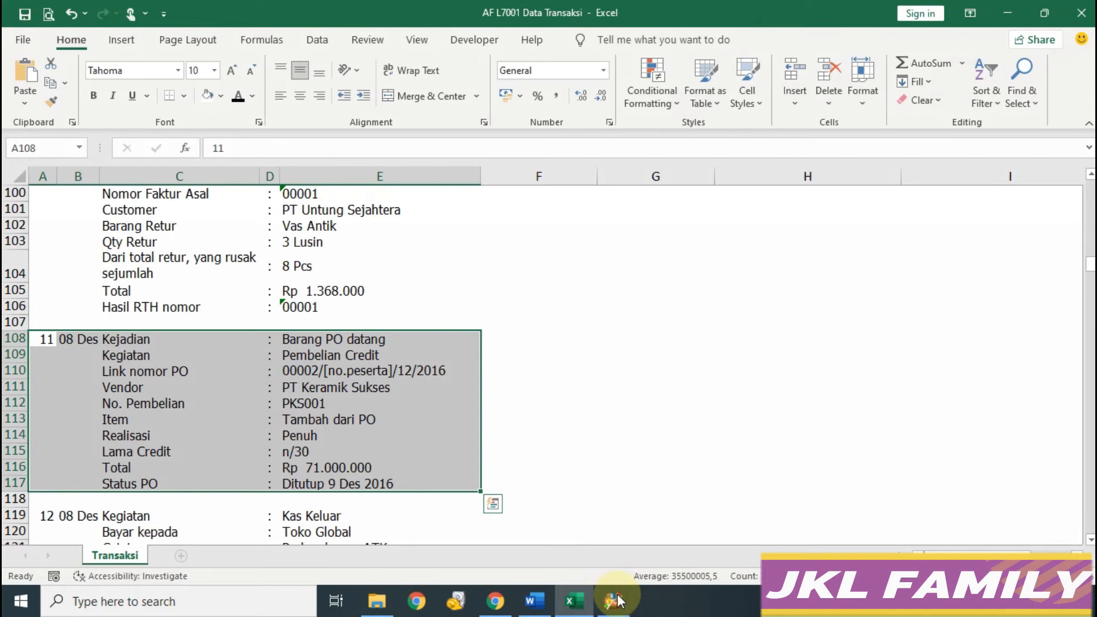
click(617, 600)
click(162, 100)
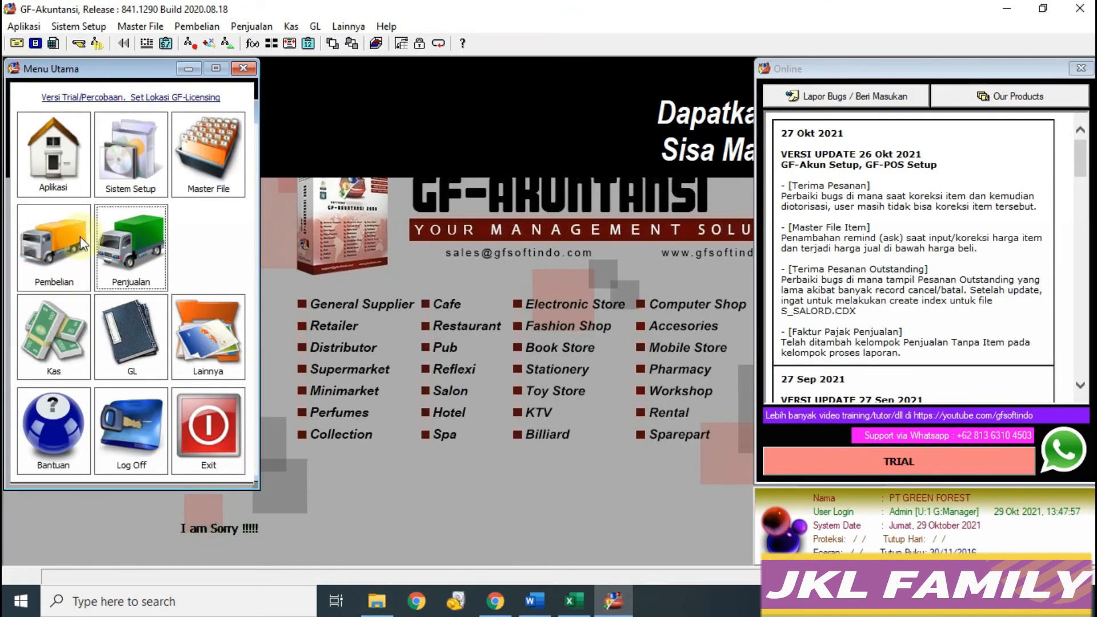
Step: Start a new purchase entry with PT Keramik Sukses as the vendor
click(83, 243)
click(69, 252)
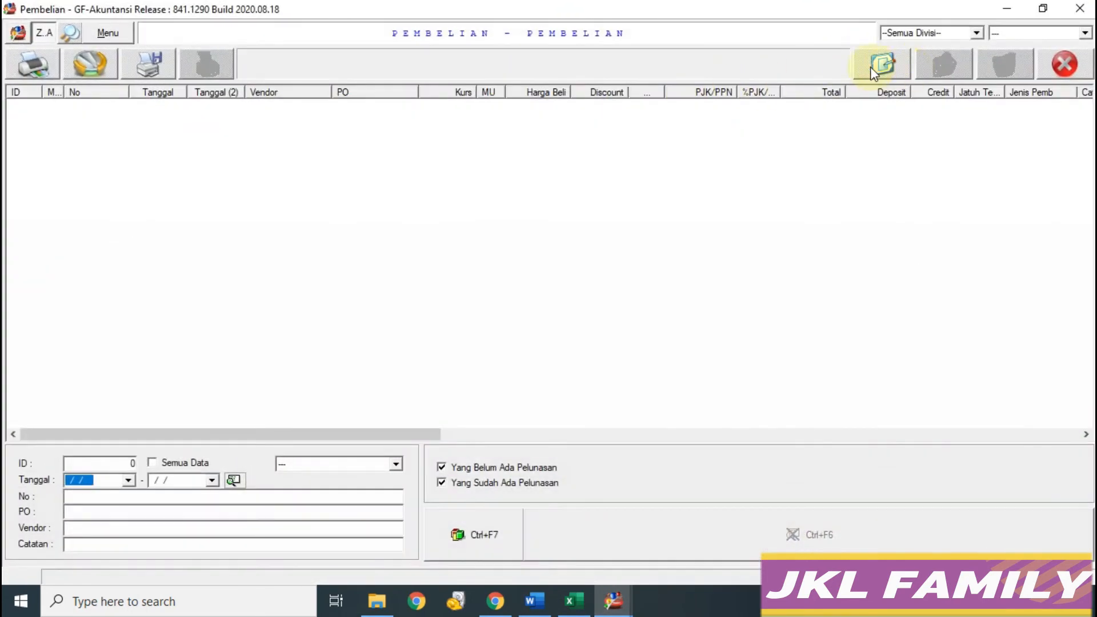
click(874, 72)
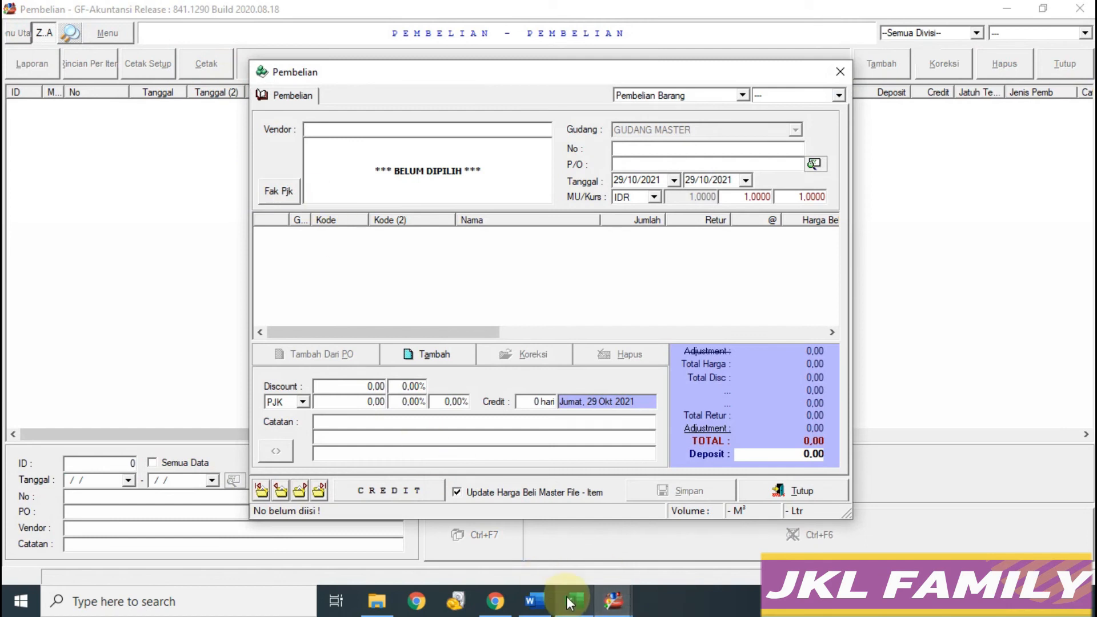
click(572, 601)
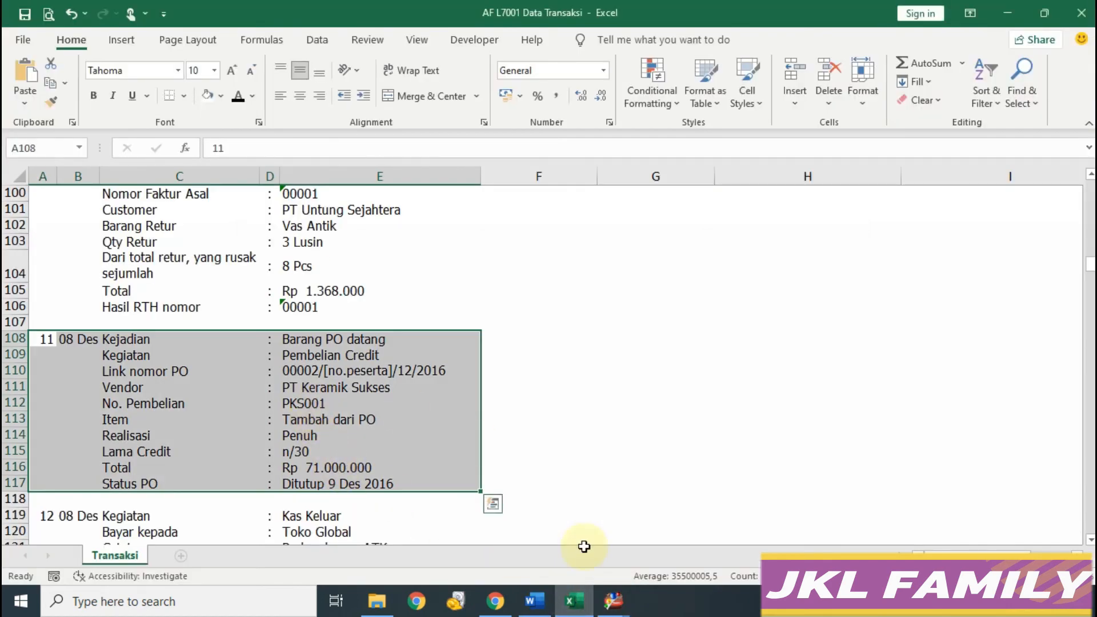
click(614, 602)
text(P)
key(Down)
key(Return)
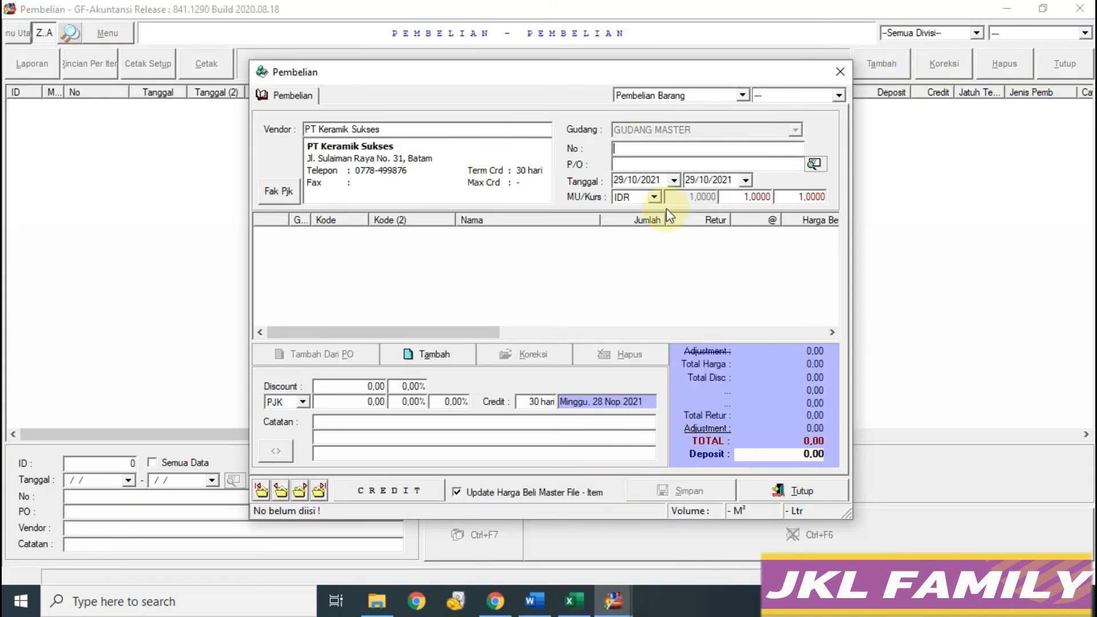
Step: Link PO 00002/PGF/12/2016, set the date to 08/12/2016, and bring up its items
click(815, 165)
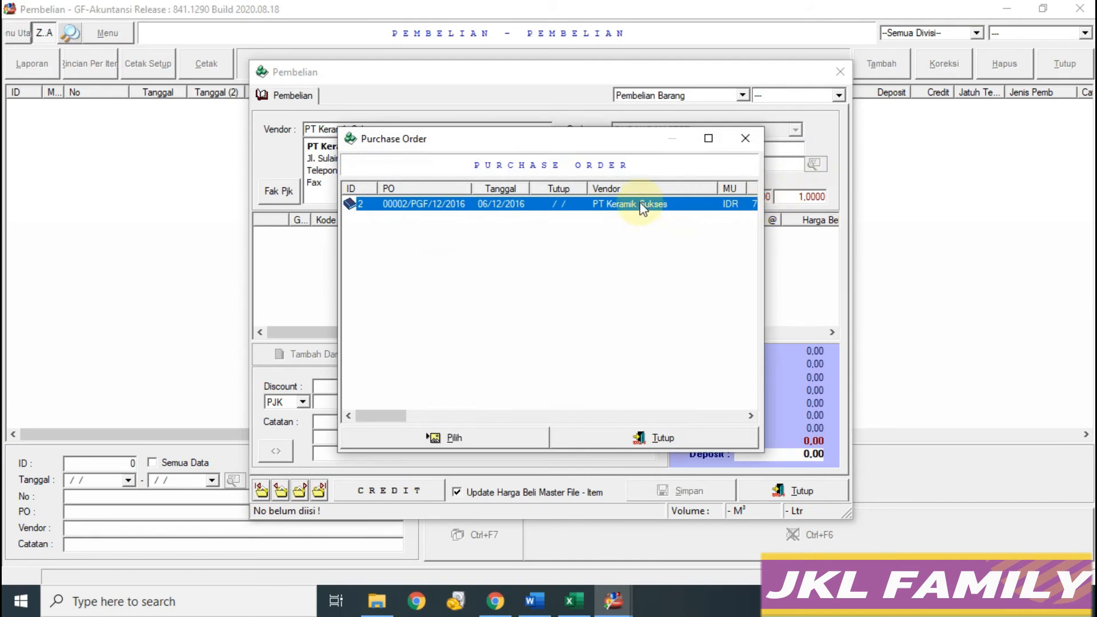
click(457, 441)
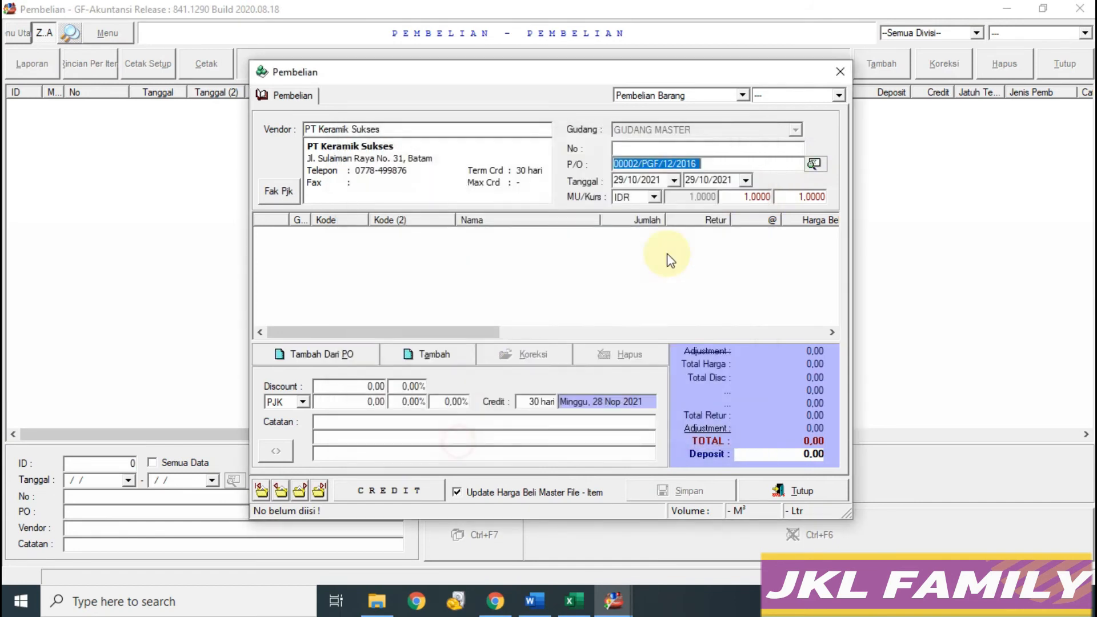
click(573, 600)
click(613, 600)
click(640, 180)
text(08/12/)
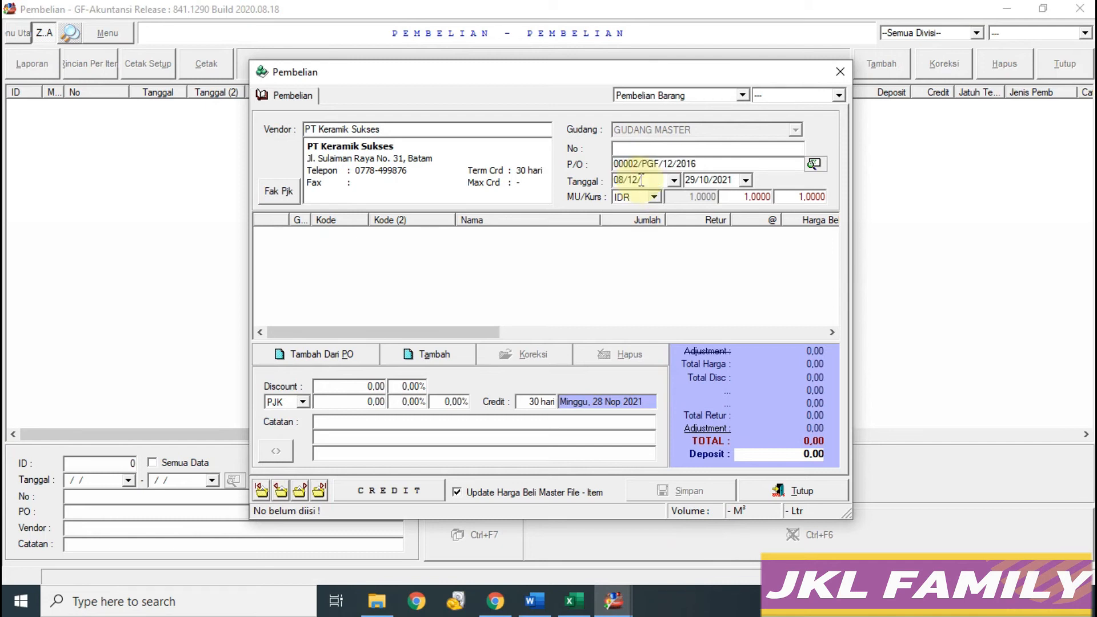
text(2016)
key(Return)
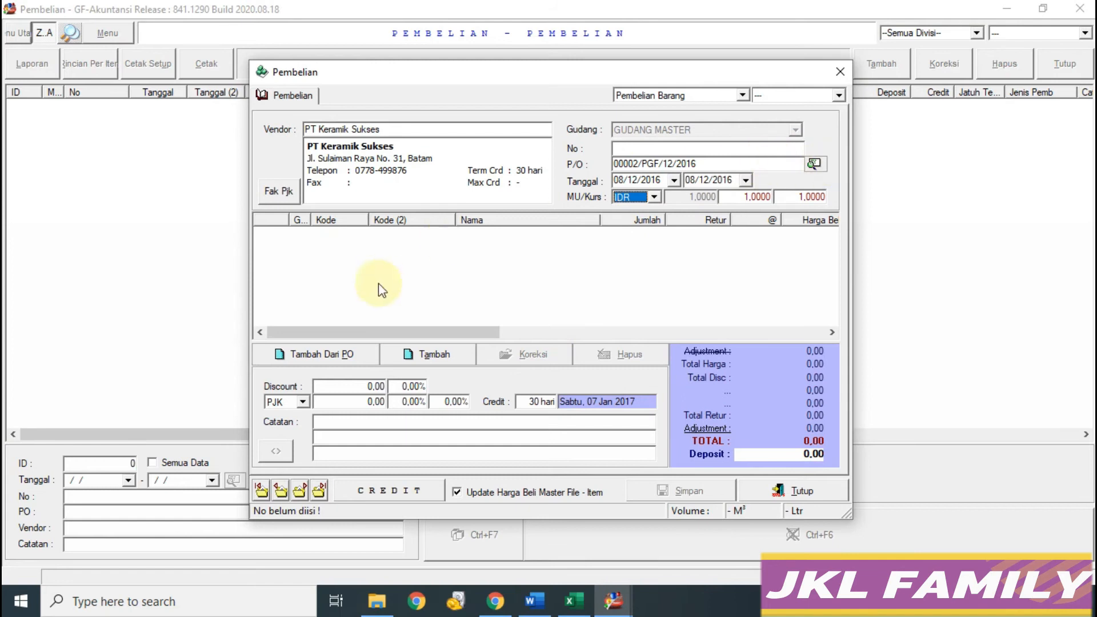
click(343, 354)
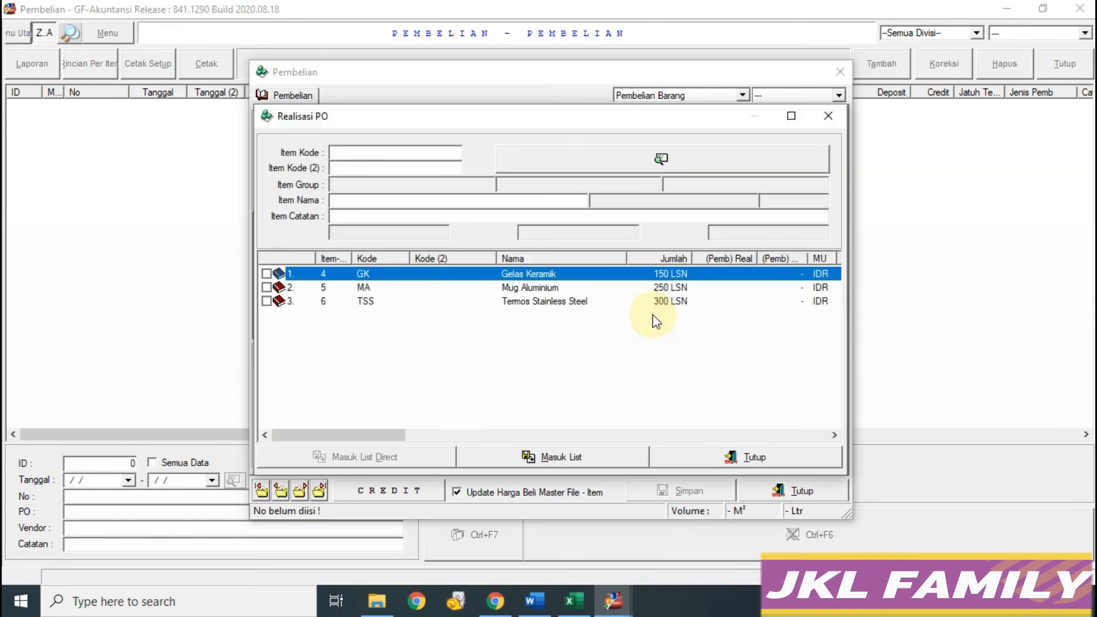
Step: Tick Gelas Keramik, Mug Aluminium and Termos Stainless Steel and add them to the purchase
click(573, 601)
click(298, 439)
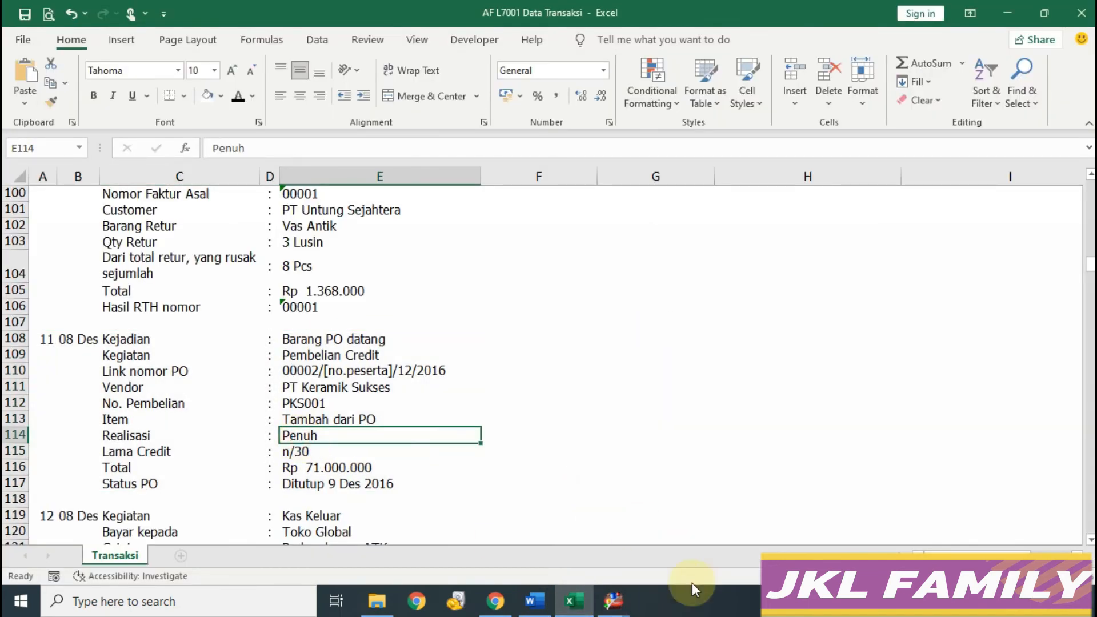
mouse_move(616, 605)
click(704, 560)
click(266, 274)
click(266, 301)
click(385, 455)
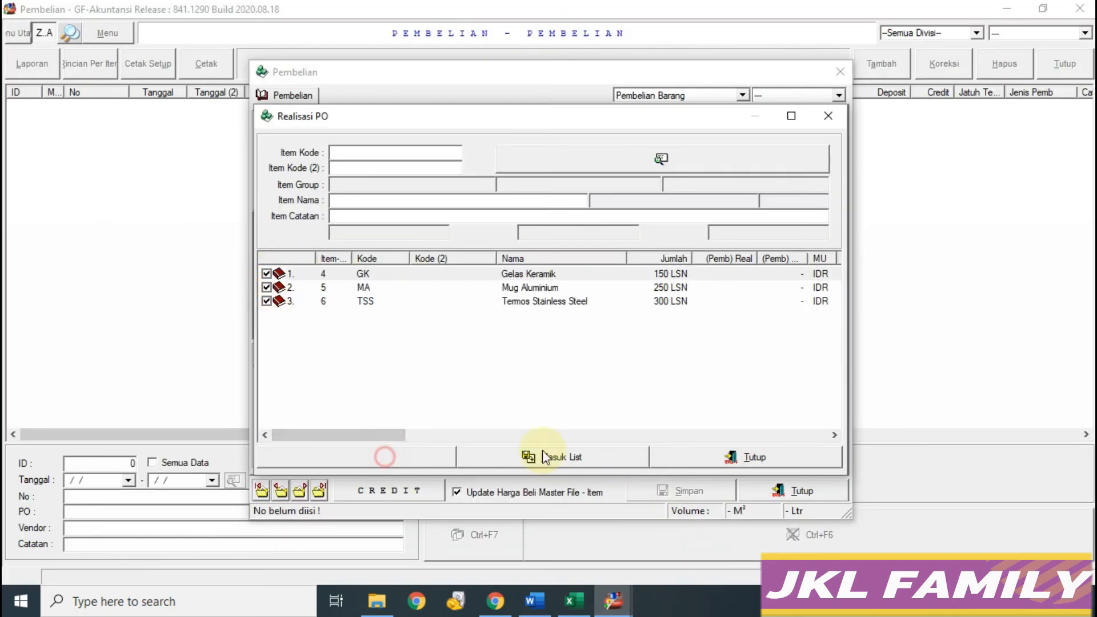
Step: Copy the purchase number PKS001 from the transaction workbook
click(573, 600)
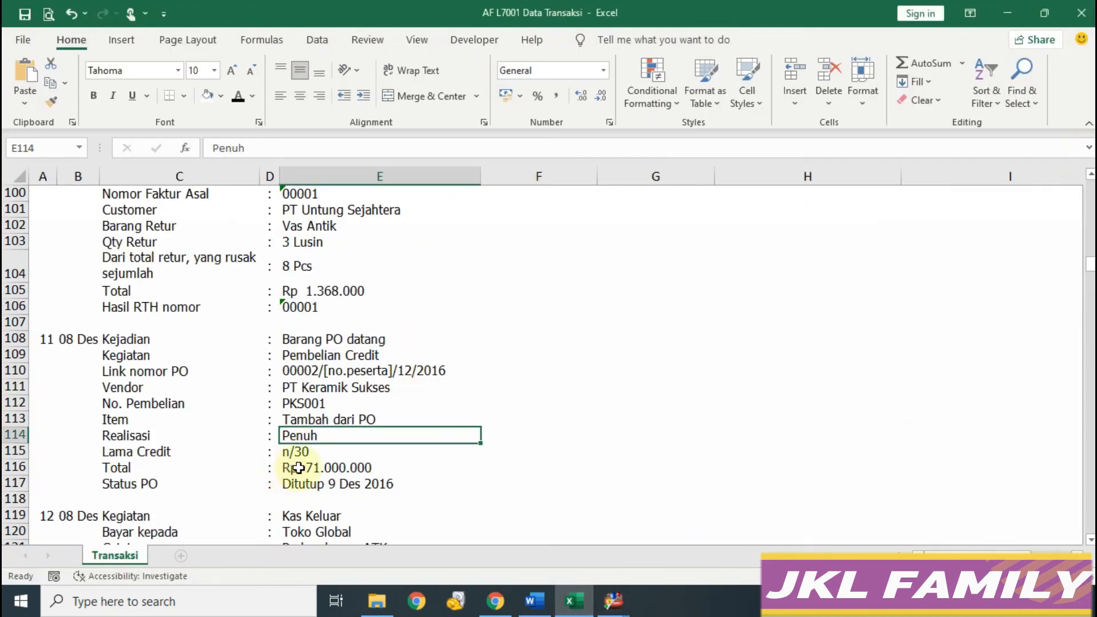
click(613, 600)
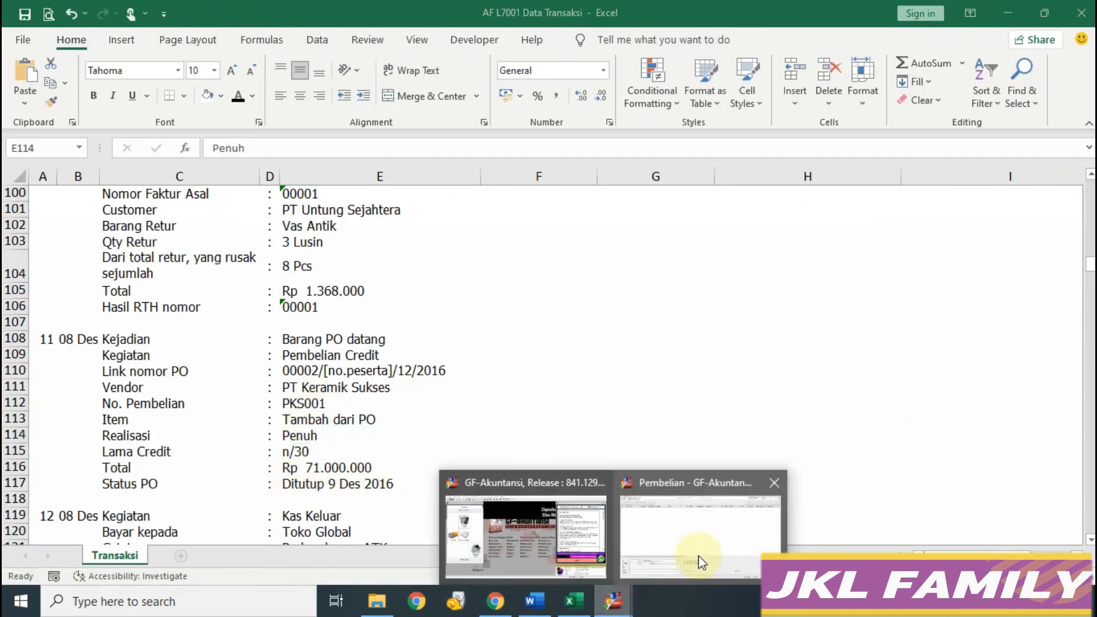
click(698, 555)
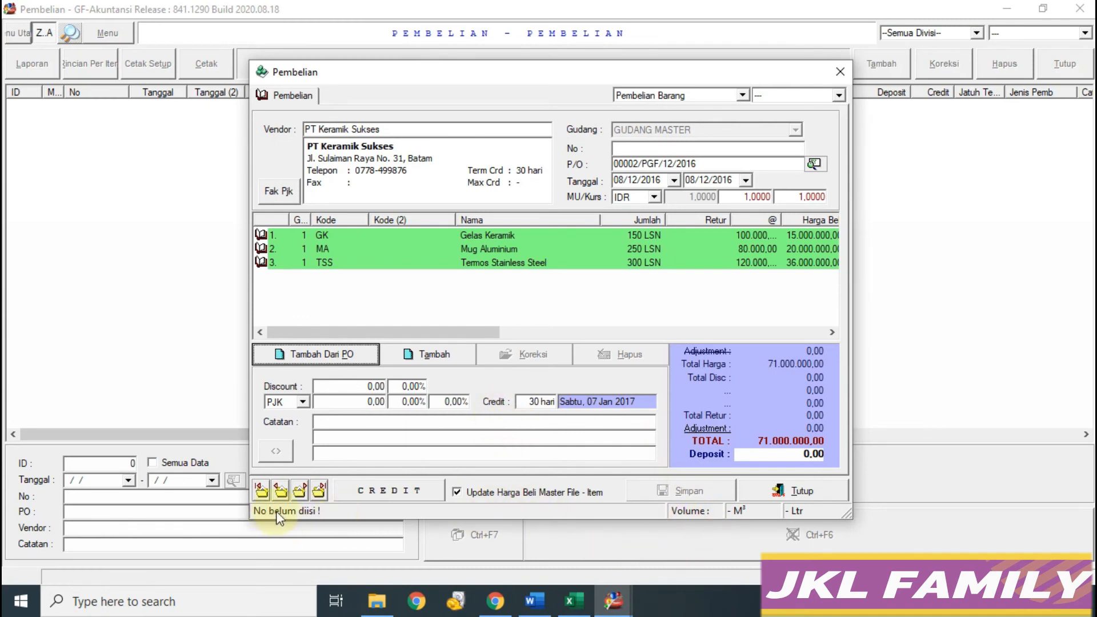
click(574, 600)
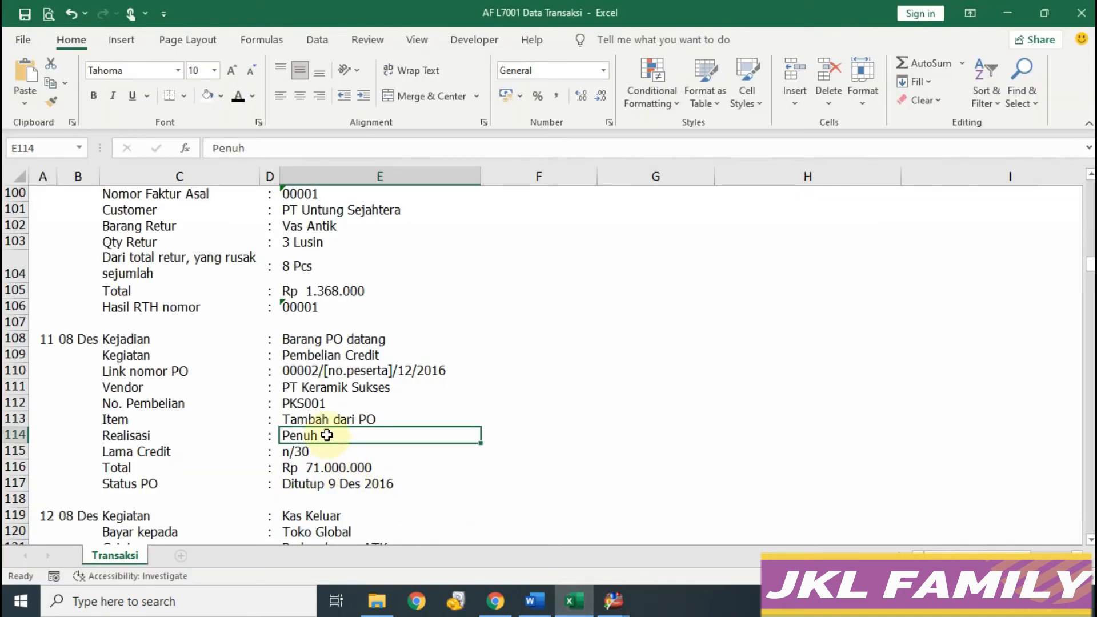
click(229, 403)
click(294, 404)
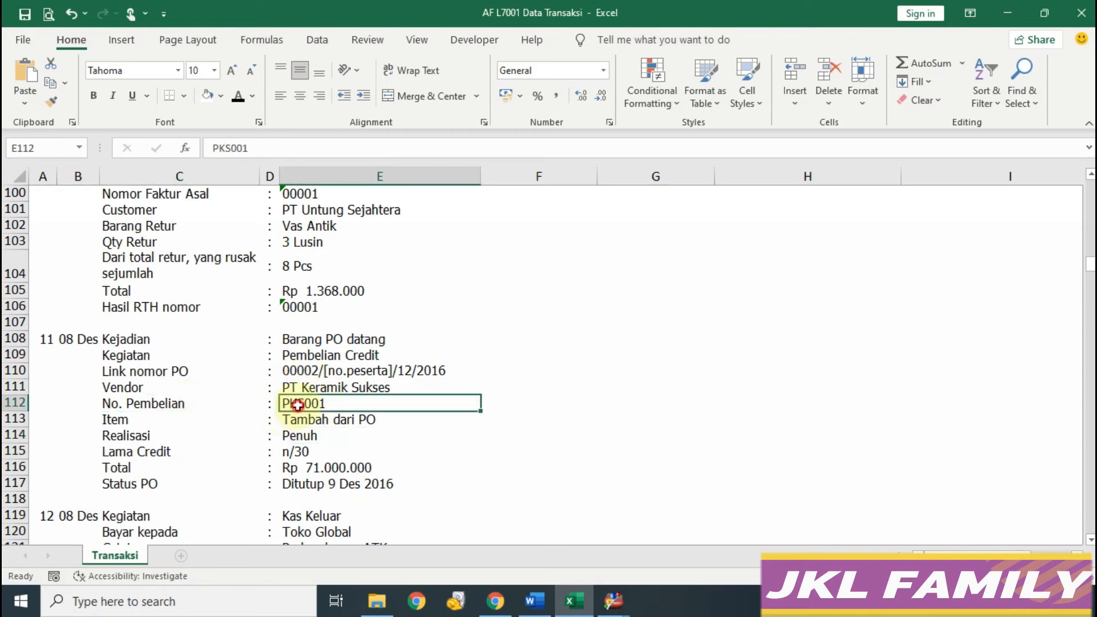
double_click(298, 149)
key(ctrl+c)
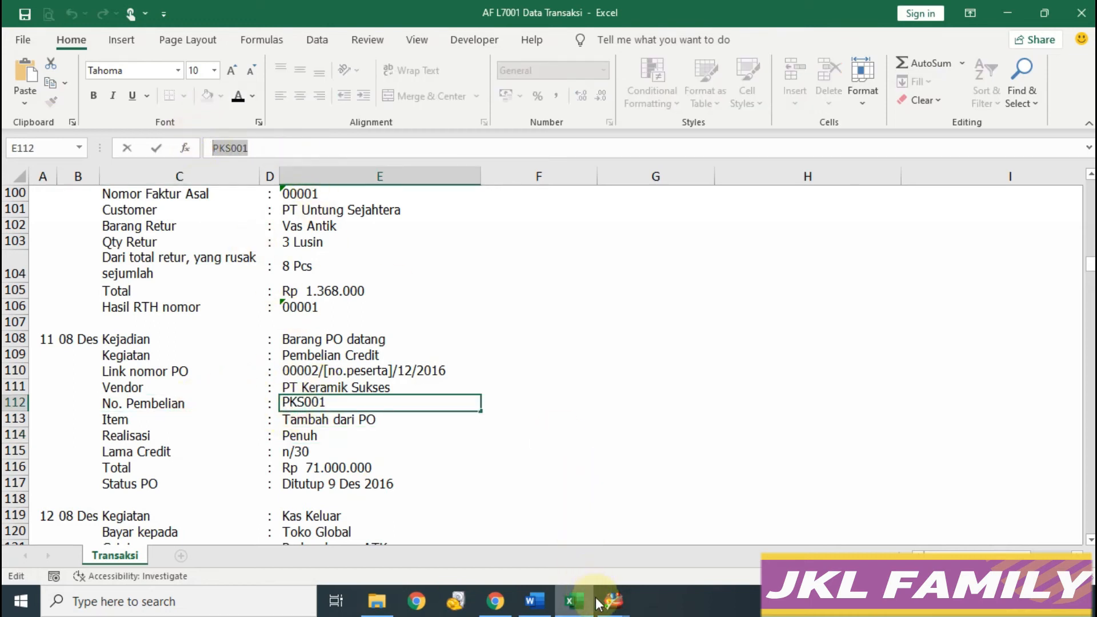
click(613, 601)
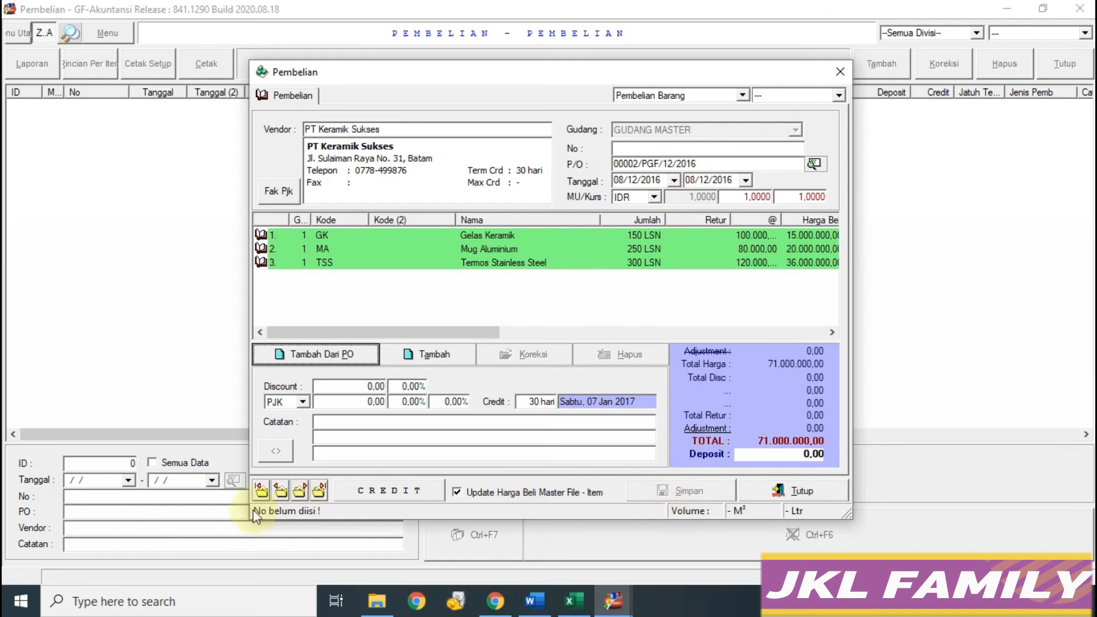
Step: Enter PKS001 as the purchase number, save without printing, and close the entry form
click(644, 149)
key(ctrl+v)
key(Return)
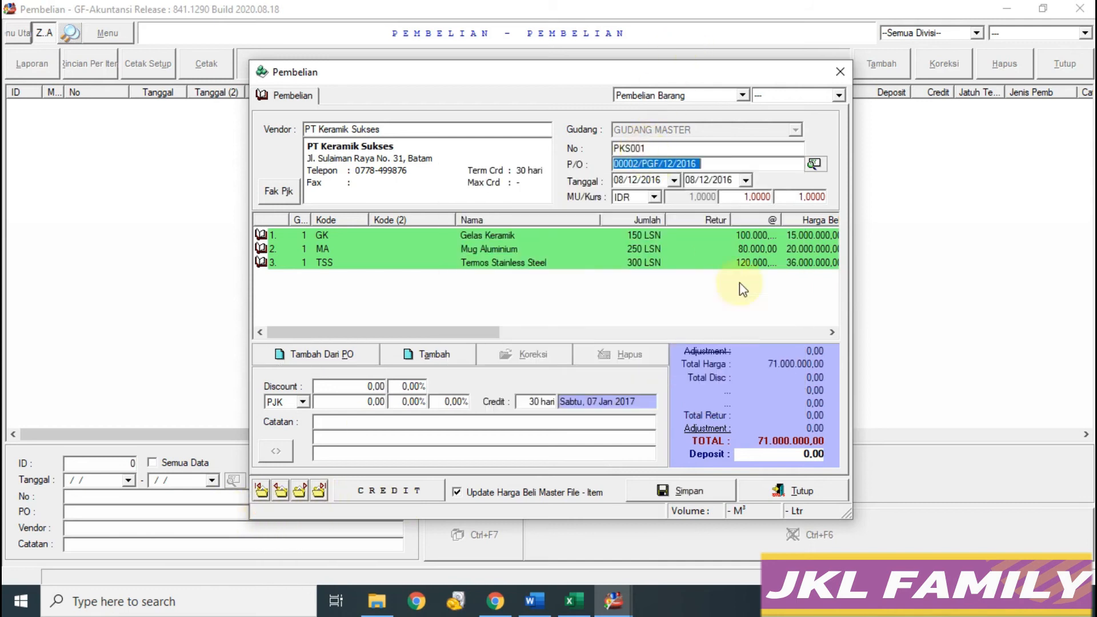
click(670, 487)
click(654, 355)
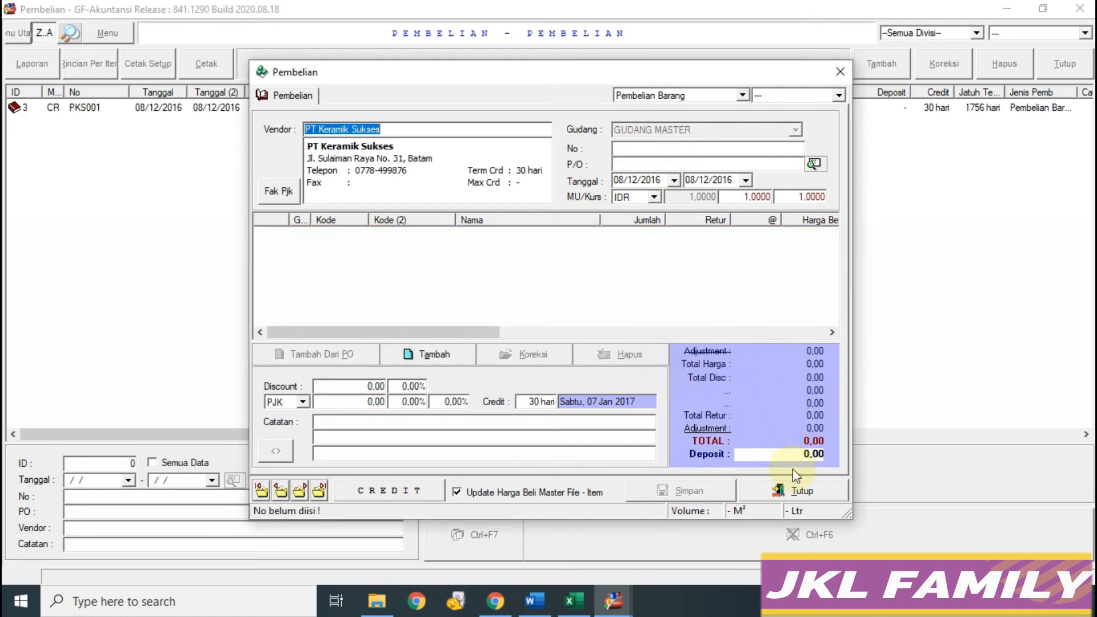
click(795, 491)
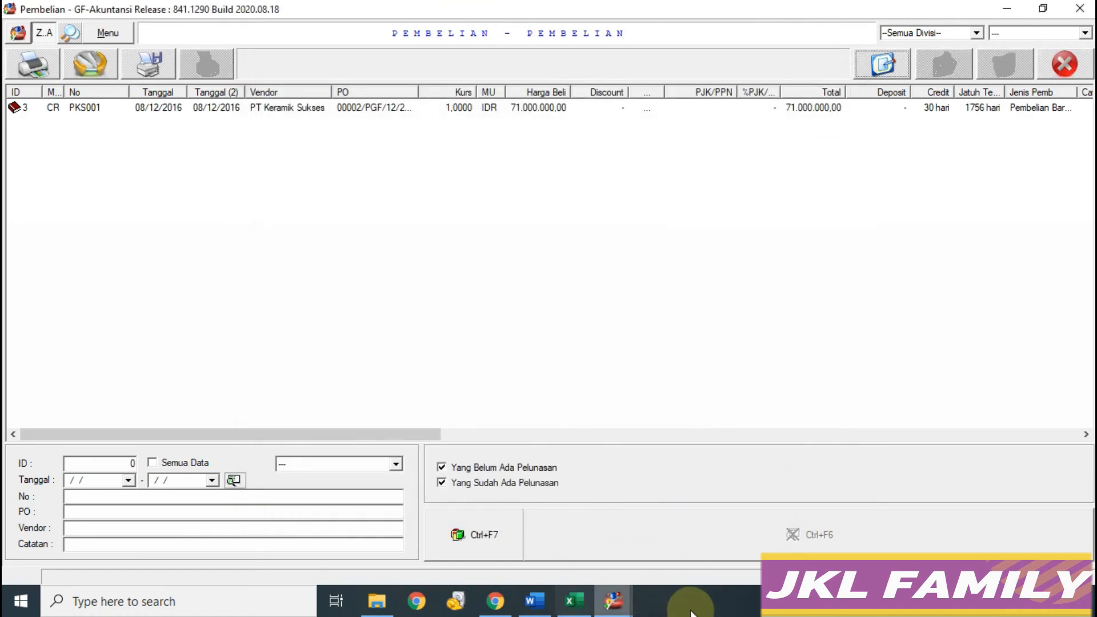
Step: Close the purchase list and check the PO status note 'Ditutup 9 Des 2016'
click(620, 604)
click(659, 545)
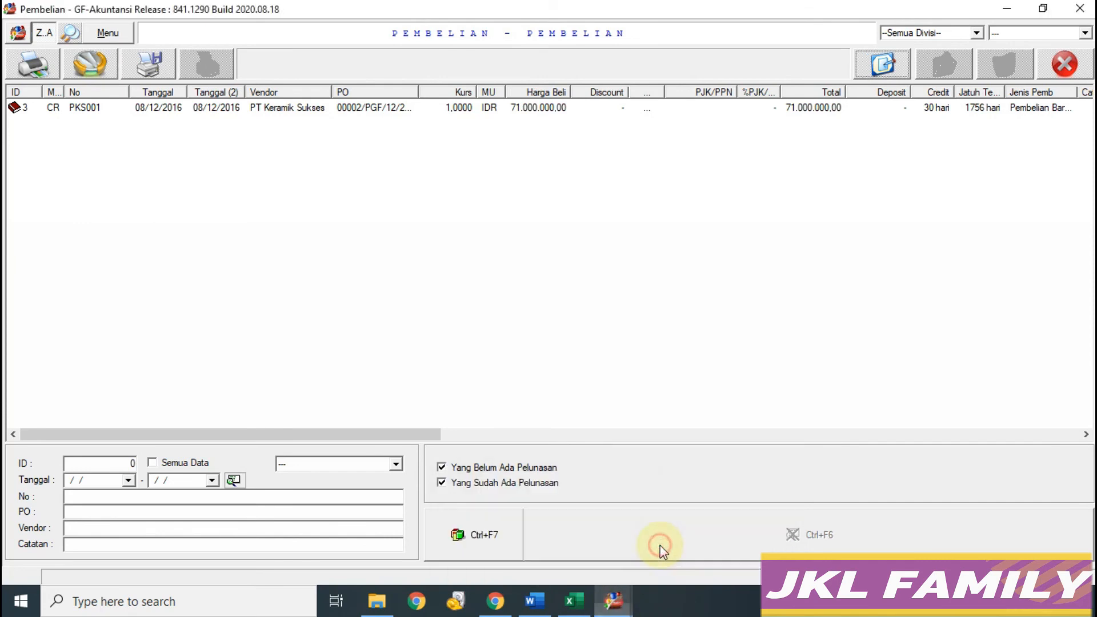
click(1068, 64)
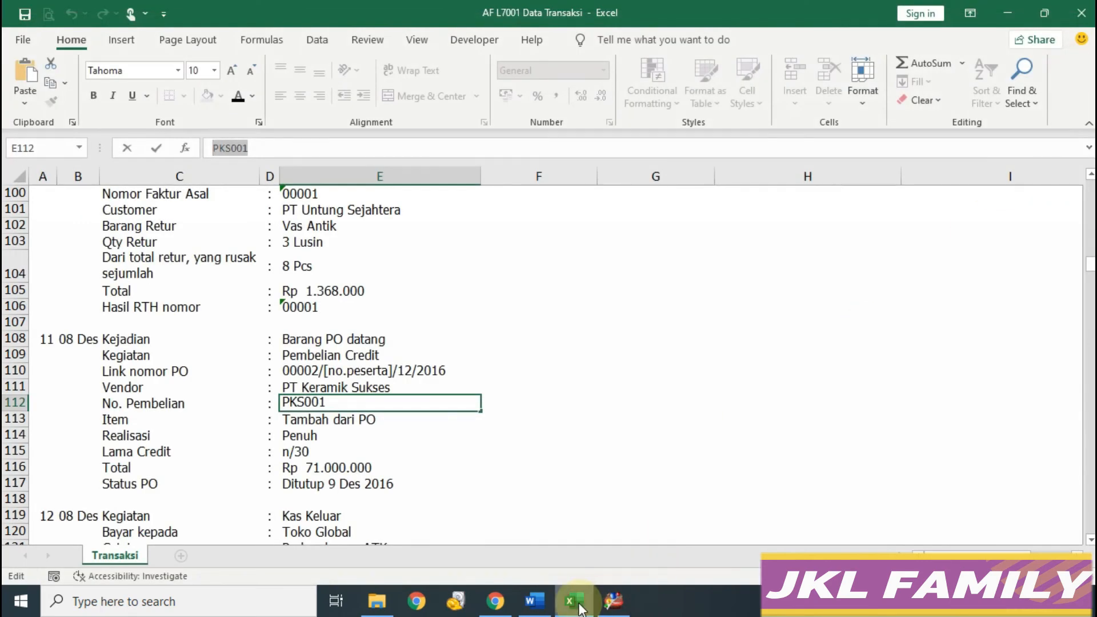
click(365, 451)
scroll(367, 452, down, 3)
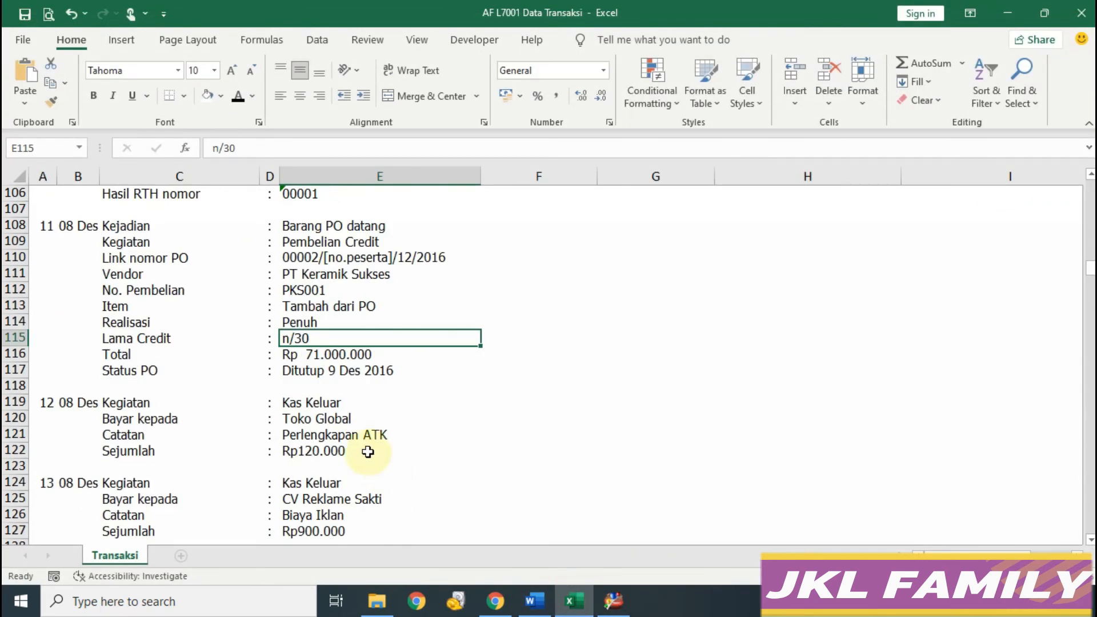
click(318, 369)
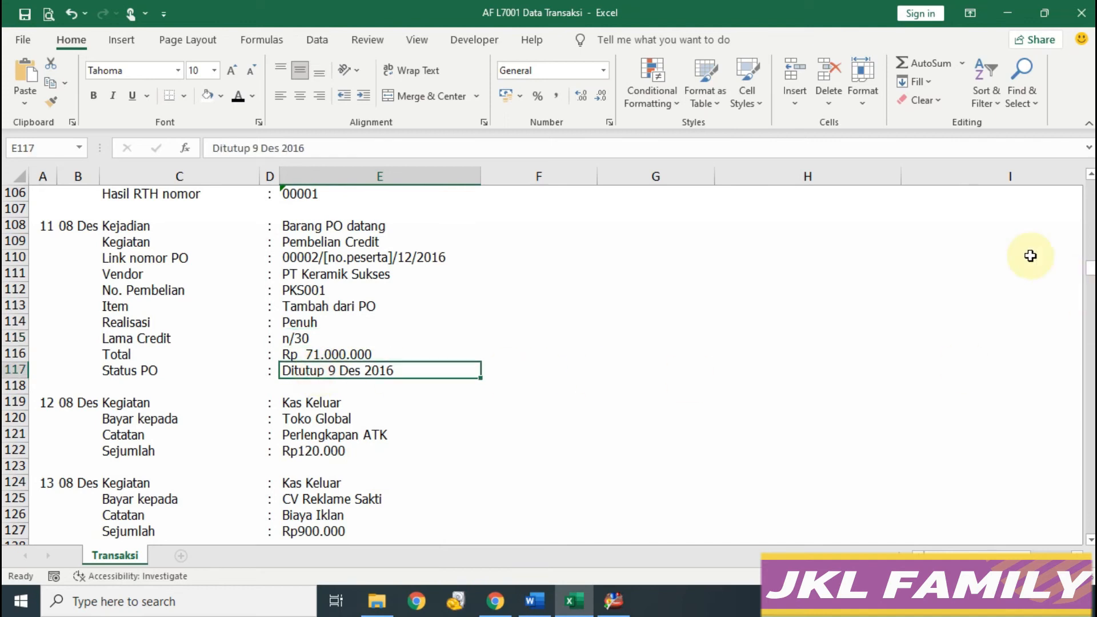
click(613, 600)
click(123, 194)
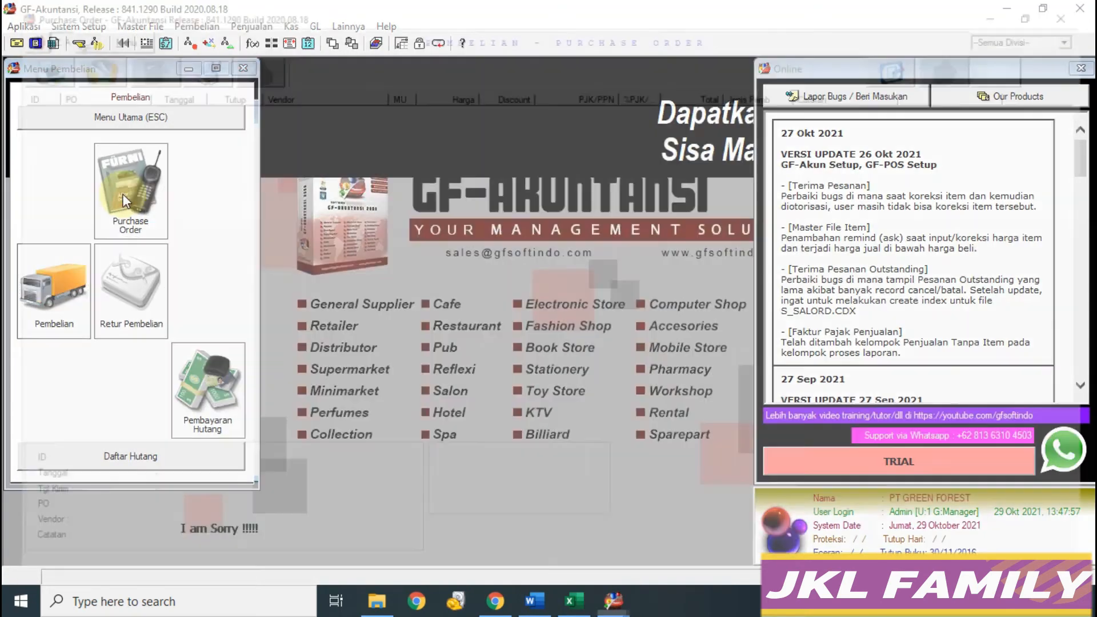
Step: Show all purchase orders and select PO 00002/PGF/12/2016
click(152, 463)
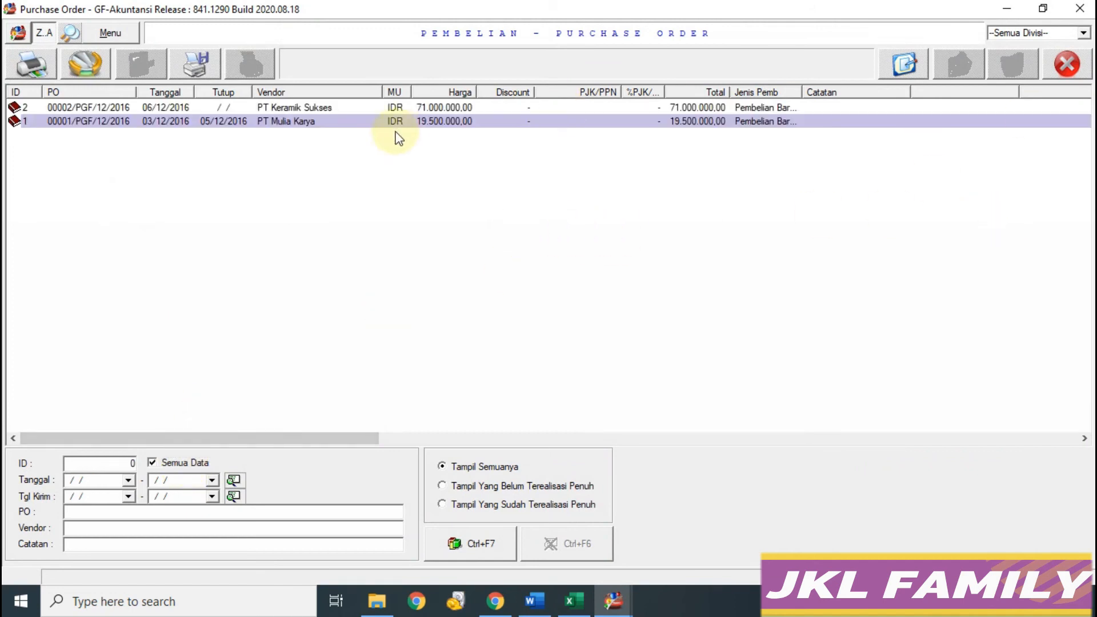
click(574, 600)
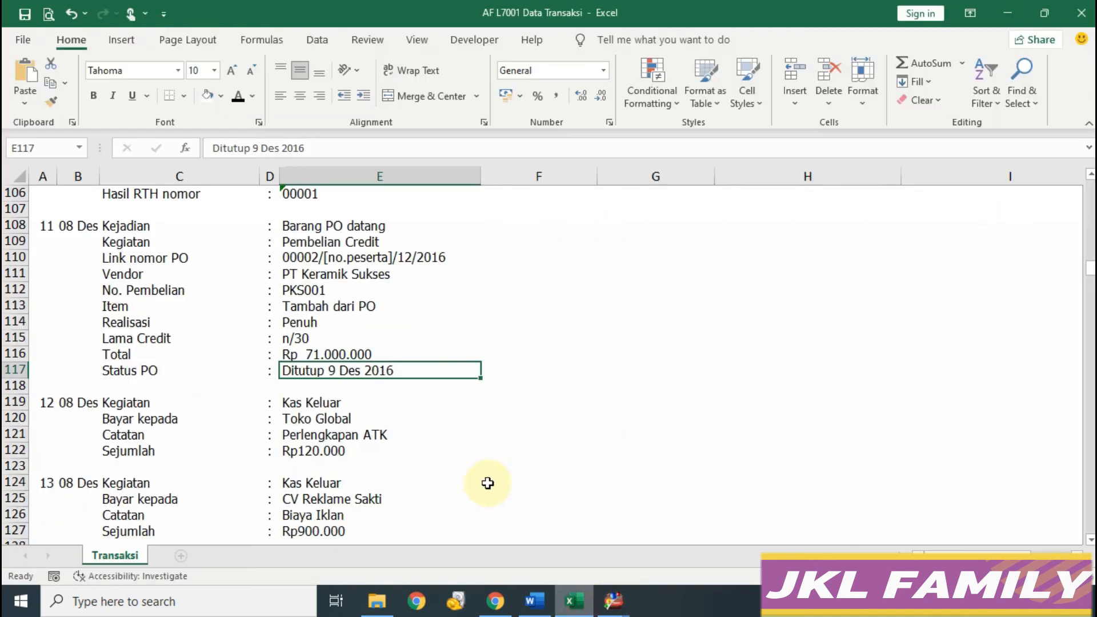
click(355, 354)
mouse_move(613, 600)
click(668, 540)
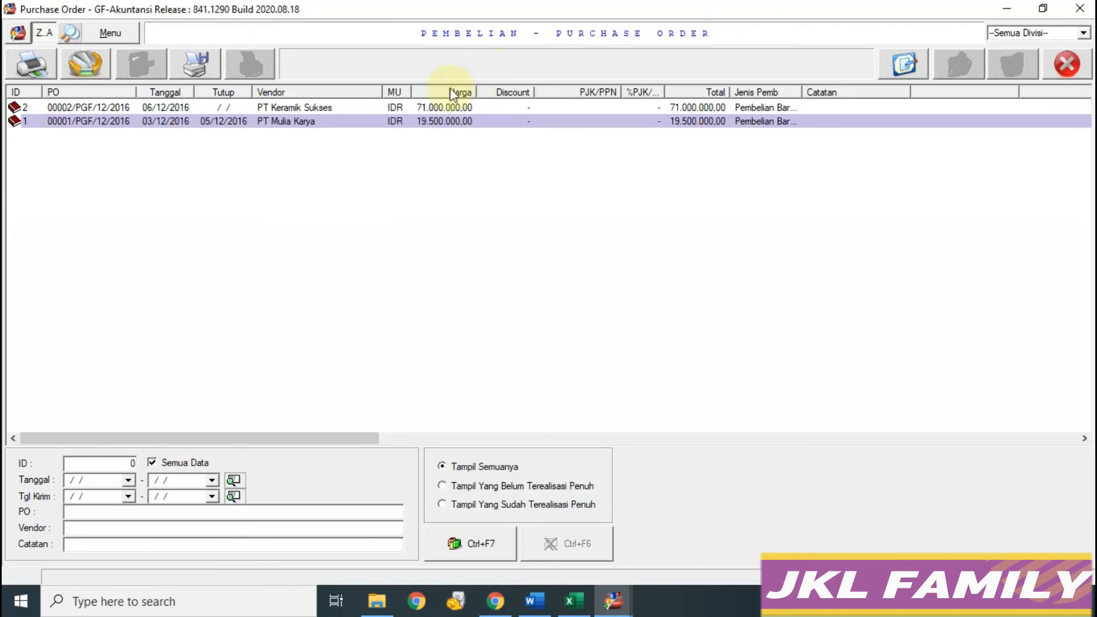
click(291, 107)
click(320, 242)
click(289, 108)
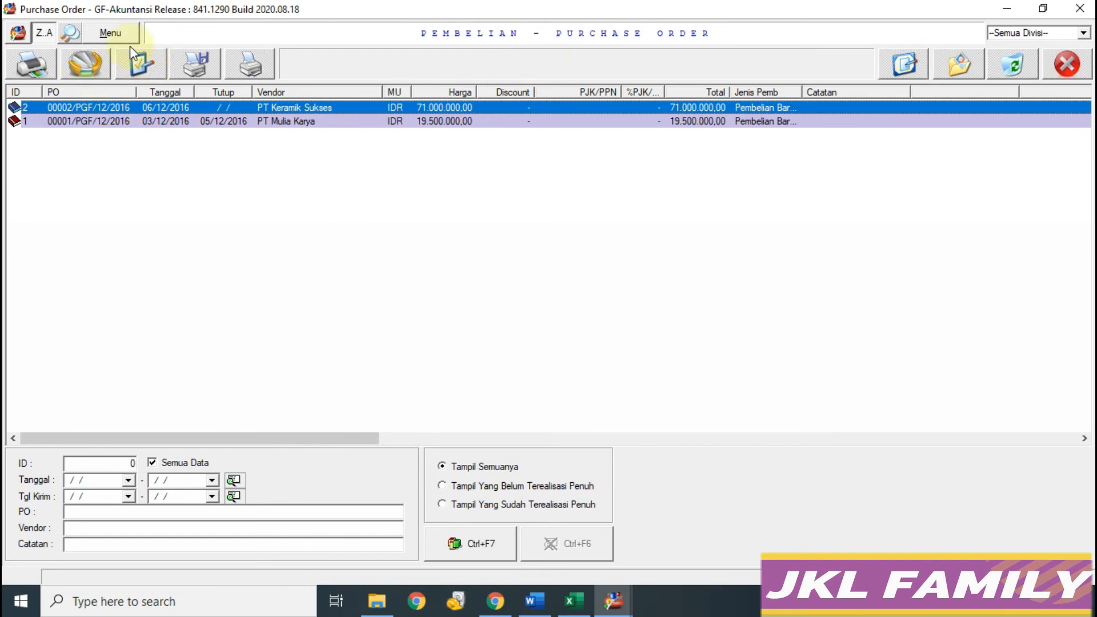
Step: Close PO 00002/PGF/12/2016 with close date 09/12/2016 and save
click(143, 66)
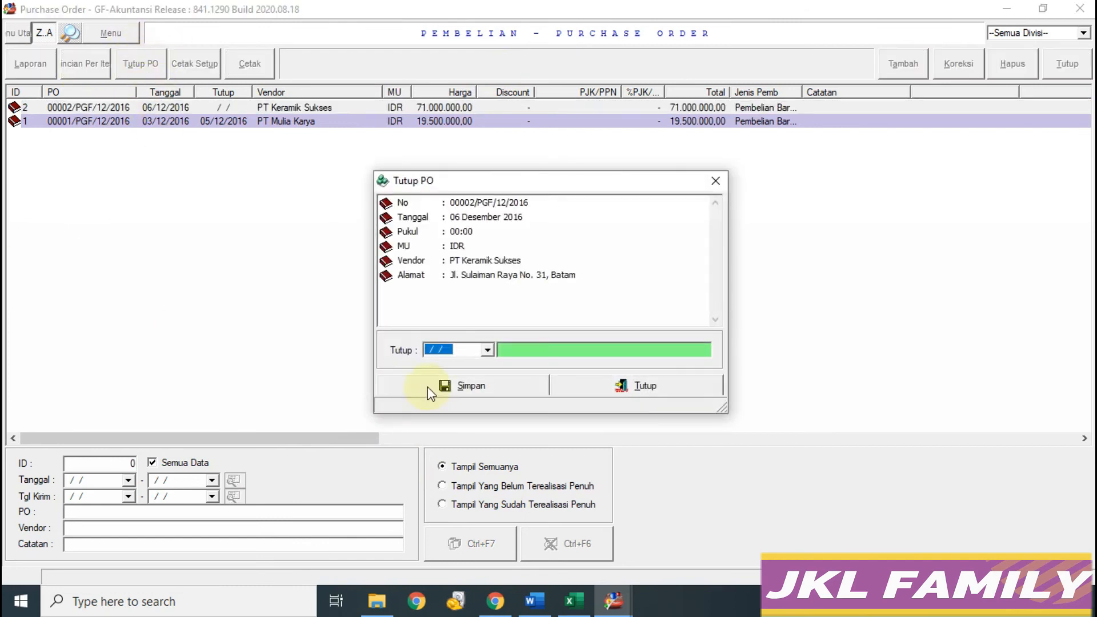
click(575, 603)
click(613, 601)
click(701, 528)
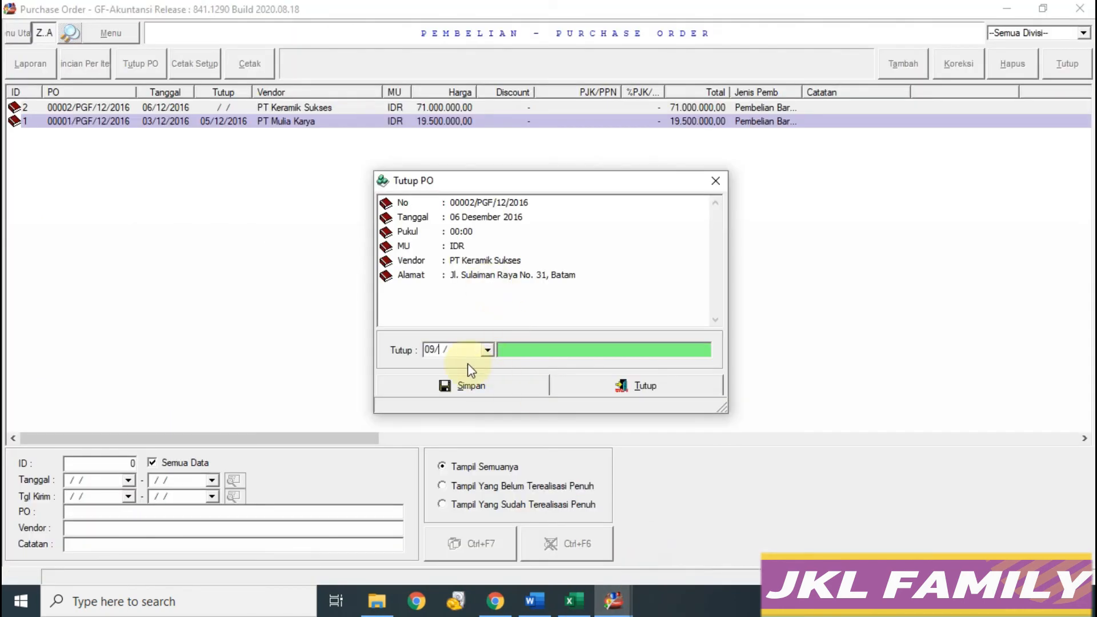
key(Return)
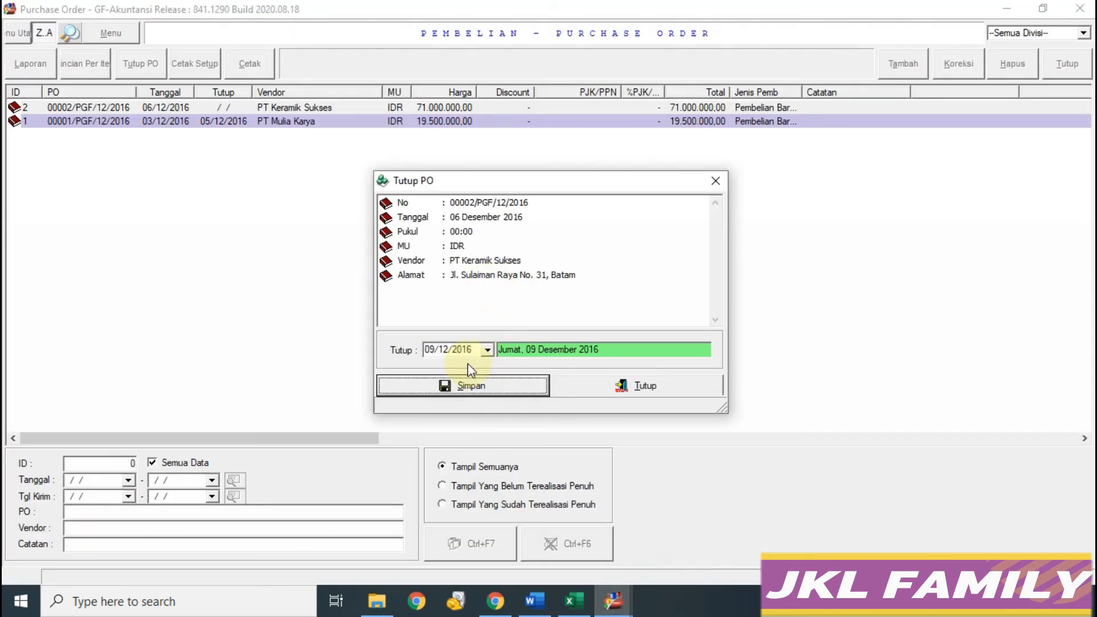
click(464, 387)
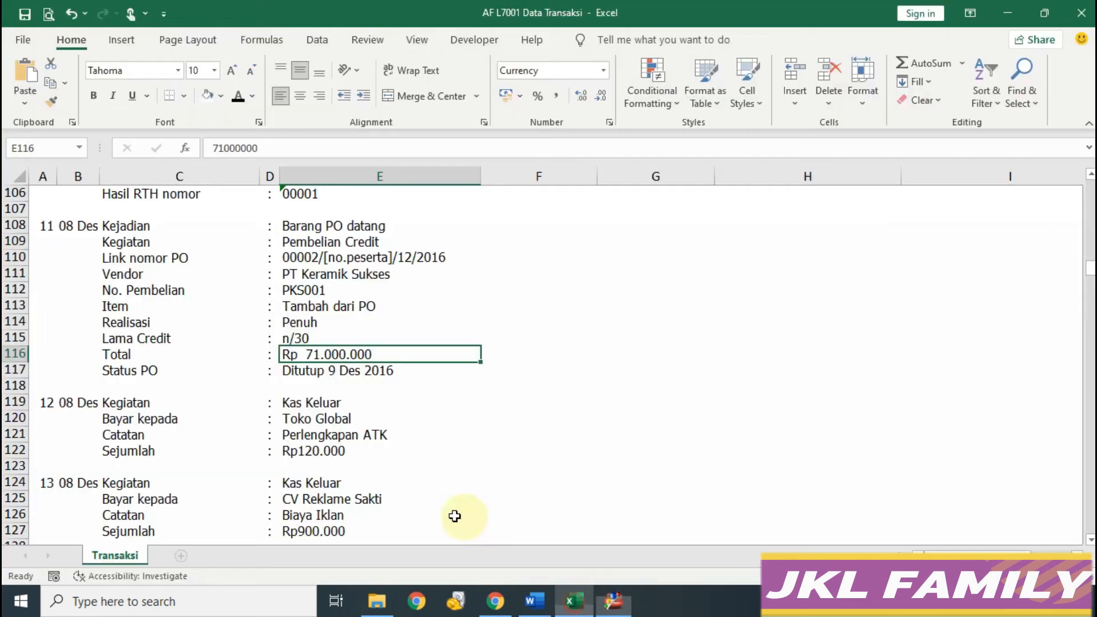
Step: Create a new Kas Keluar voucher dated 08/12/2016
scroll(514, 454, down, 1)
scroll(516, 455, up, 1)
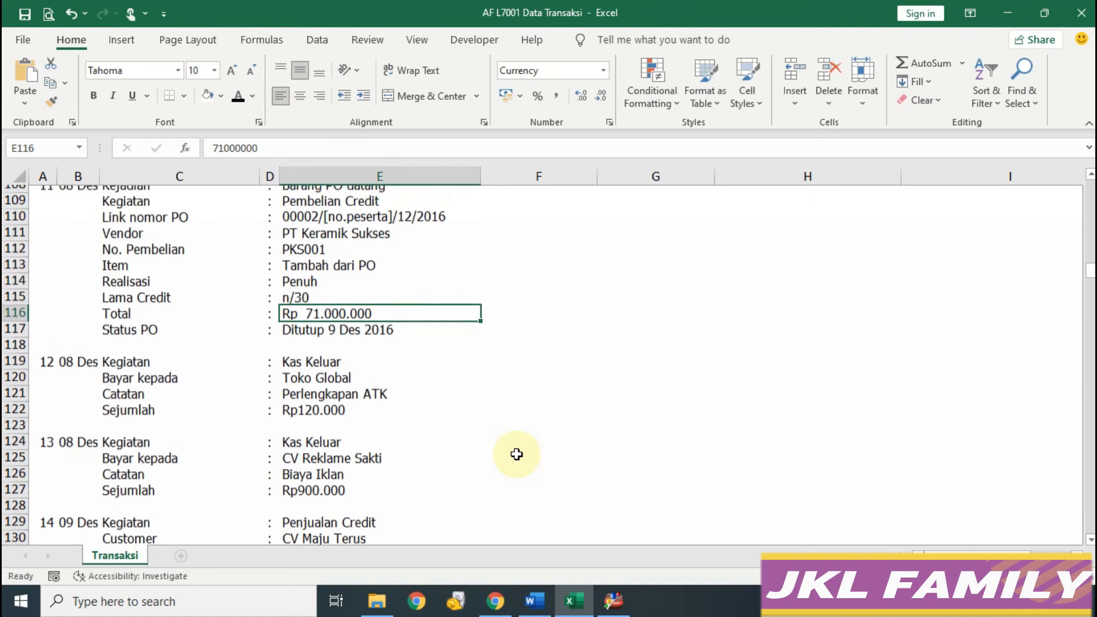
scroll(517, 454, down, 2)
scroll(517, 453, up, 1)
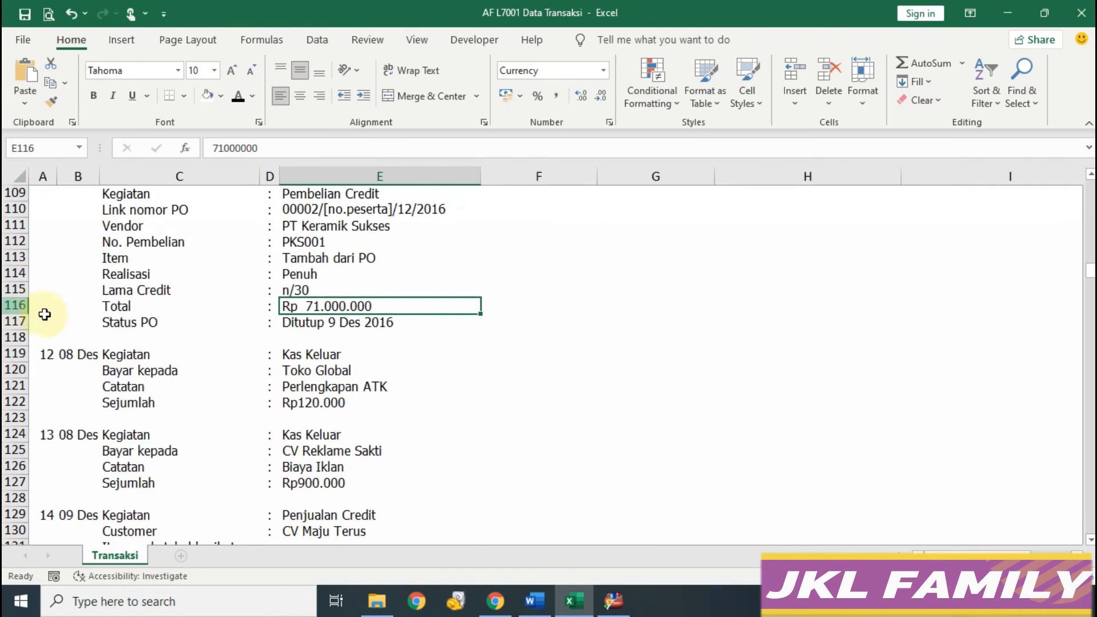
click(613, 600)
click(147, 117)
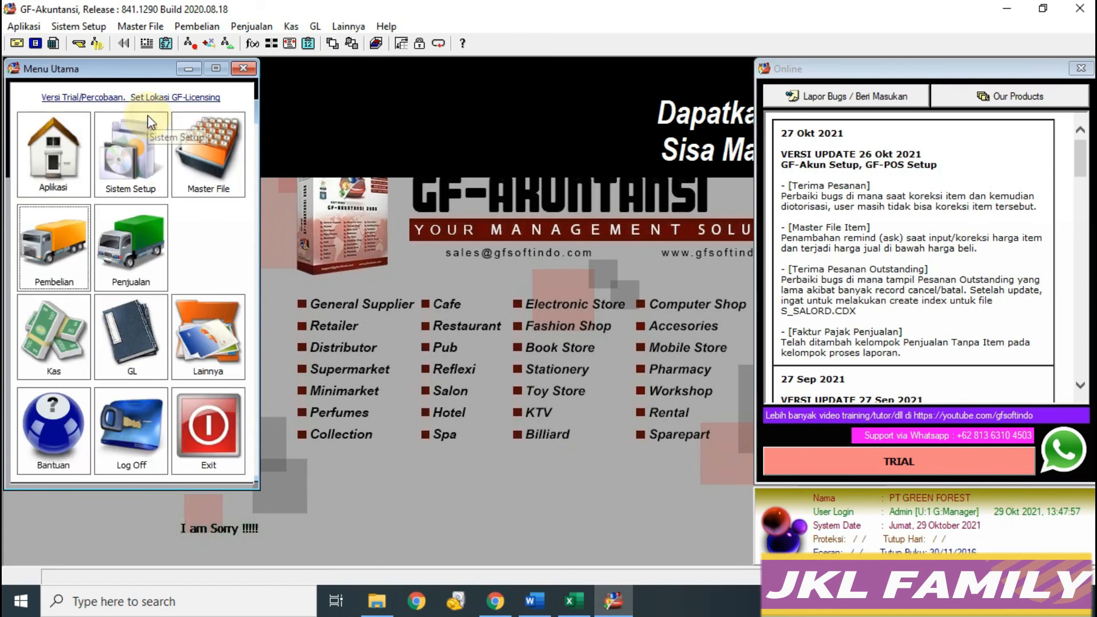
click(70, 327)
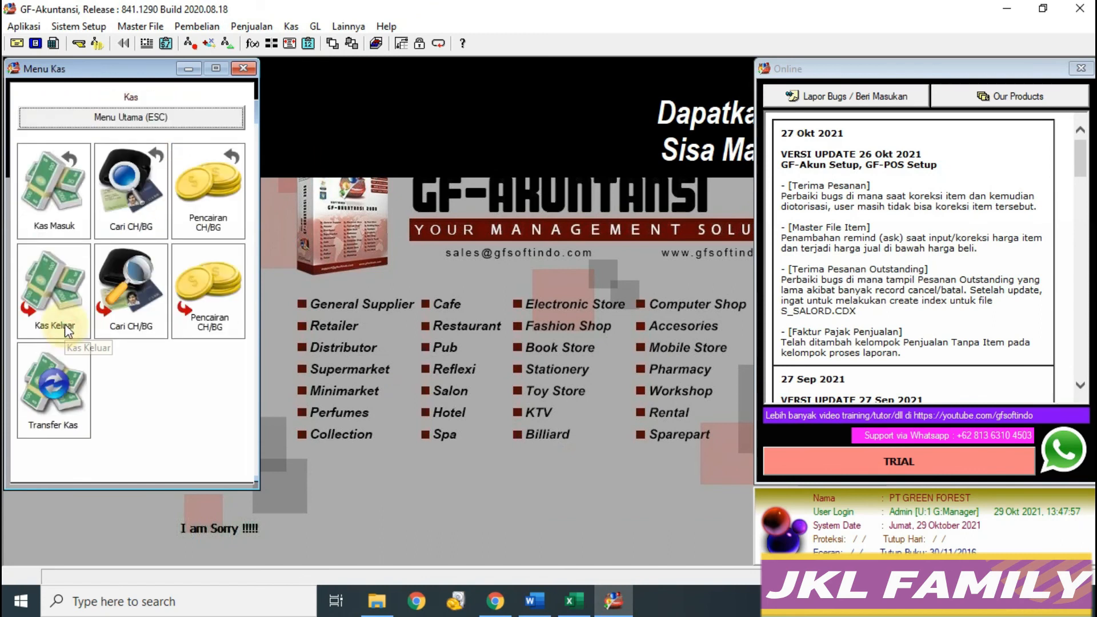
click(50, 286)
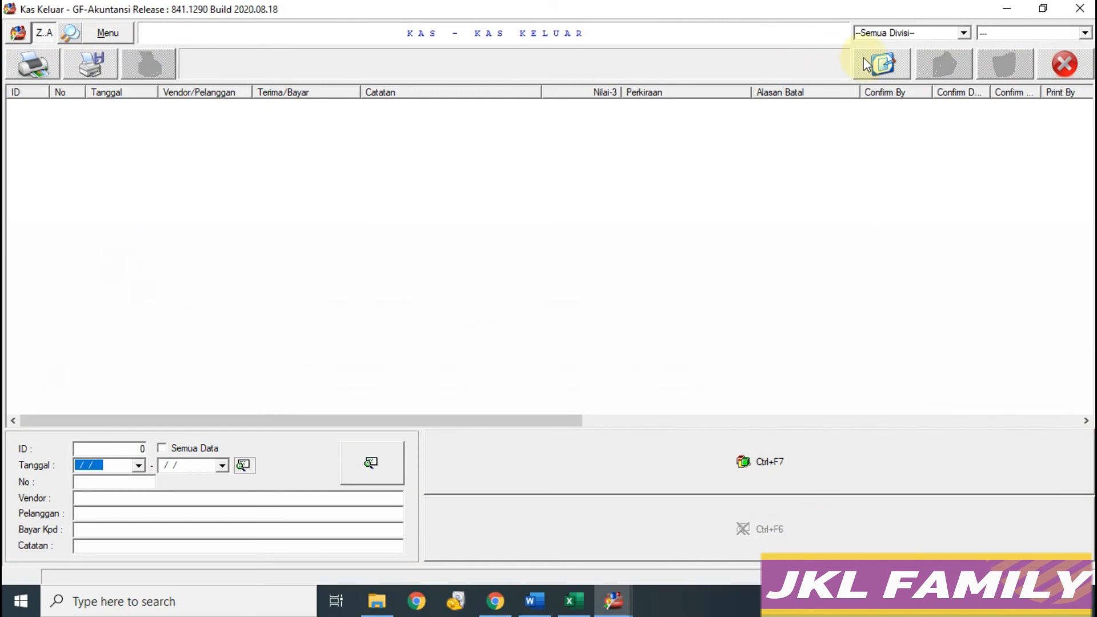
click(883, 64)
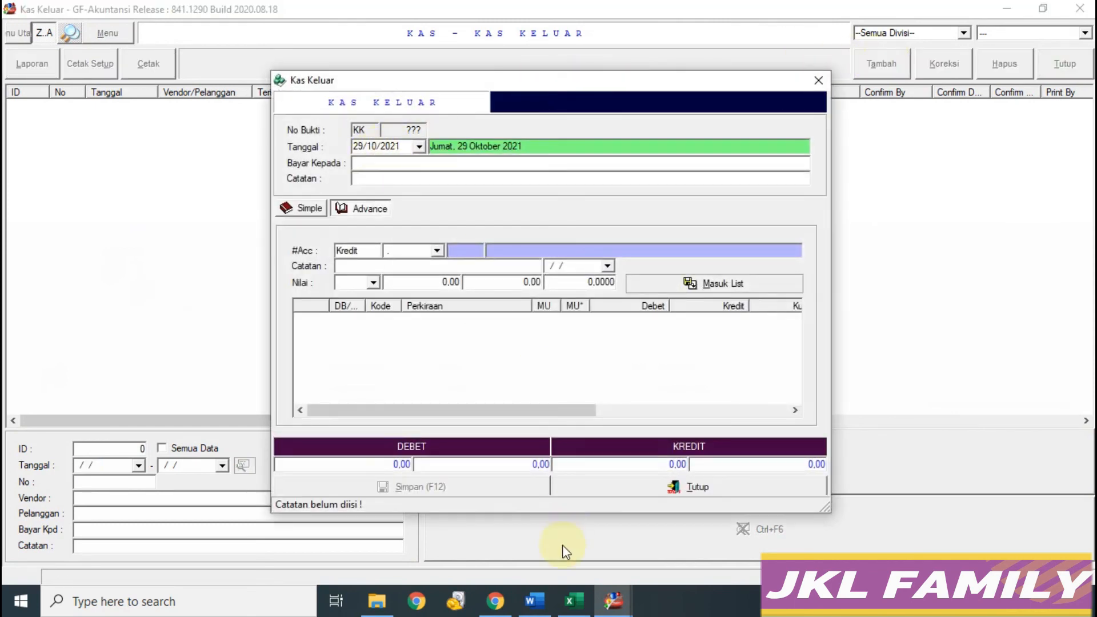
click(400, 147)
text(081)
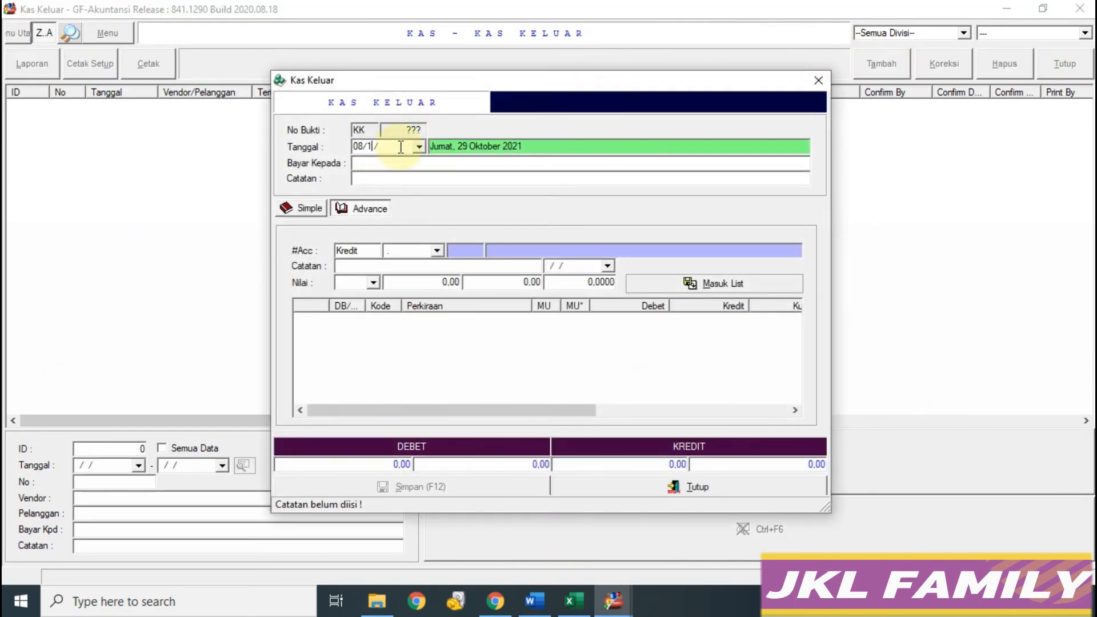
key(Return)
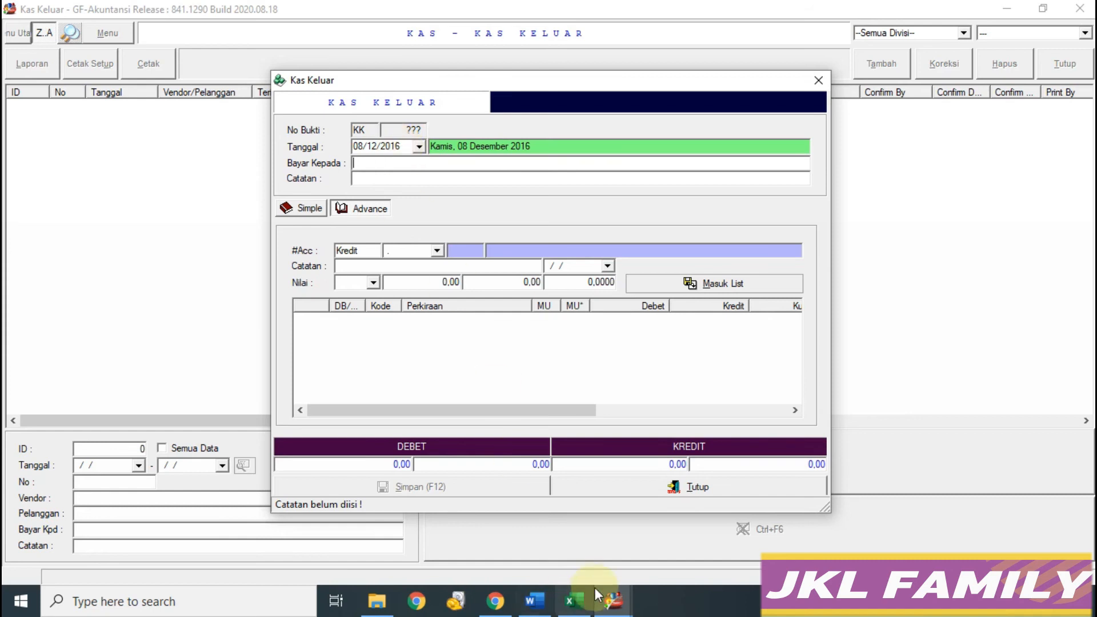
Step: Copy Toko Global from the spreadsheet into the Bayar Kepada field
click(573, 600)
click(300, 370)
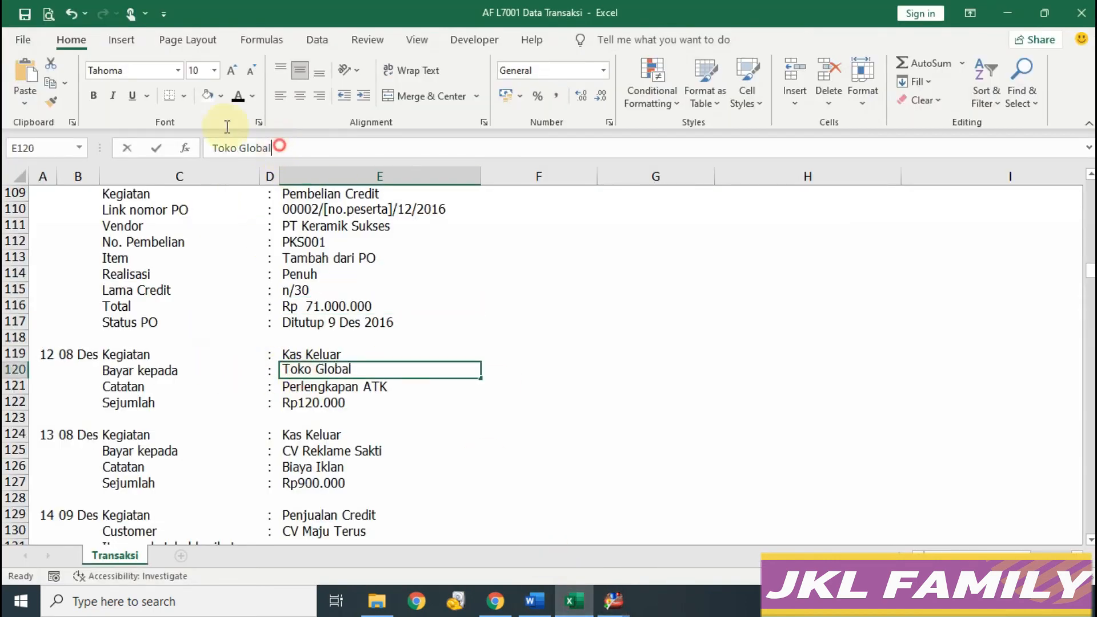
drag(278, 148, 166, 129)
key(ctrl+c)
click(614, 600)
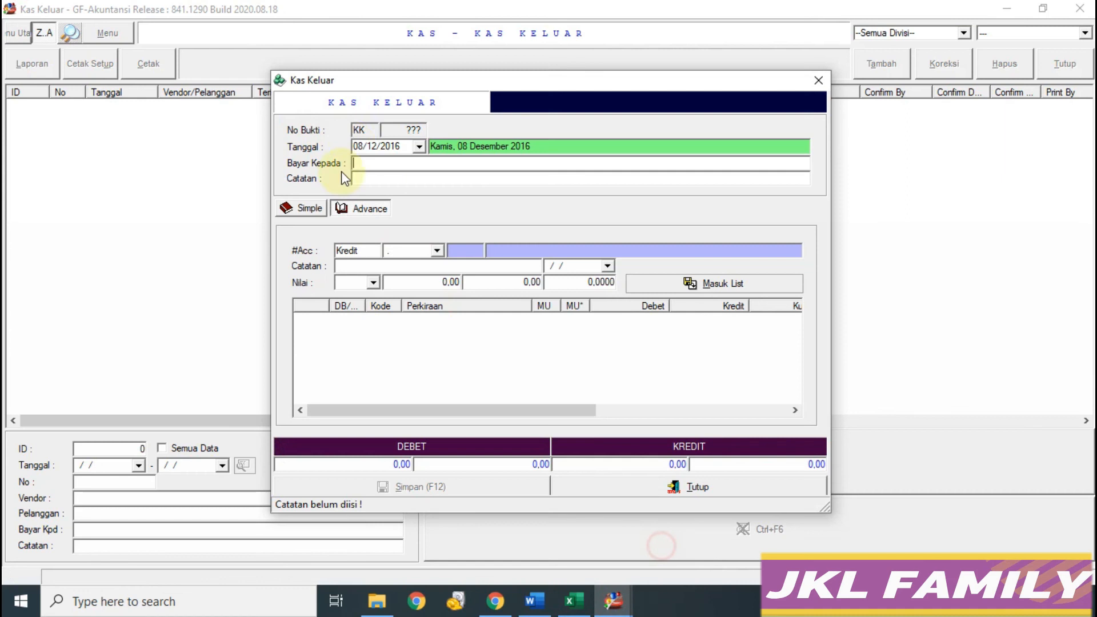
click(399, 169)
key(ctrl+v)
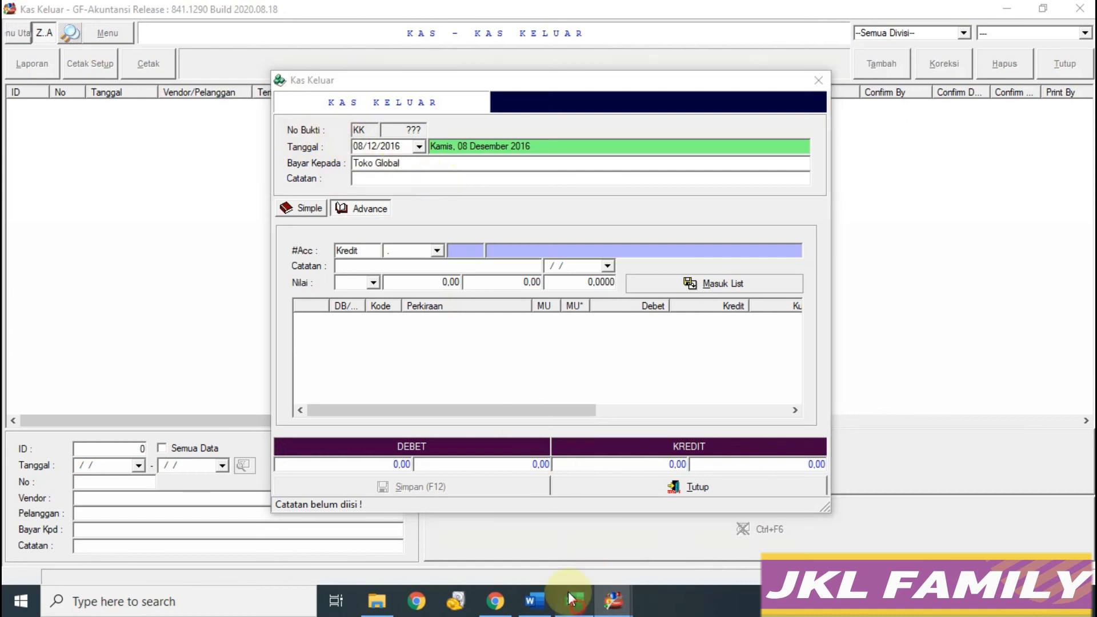
Step: Copy Perlengkapan ATK from the spreadsheet into the Catatan note
click(573, 600)
click(337, 386)
drag(314, 147, 184, 147)
key(ctrl+c)
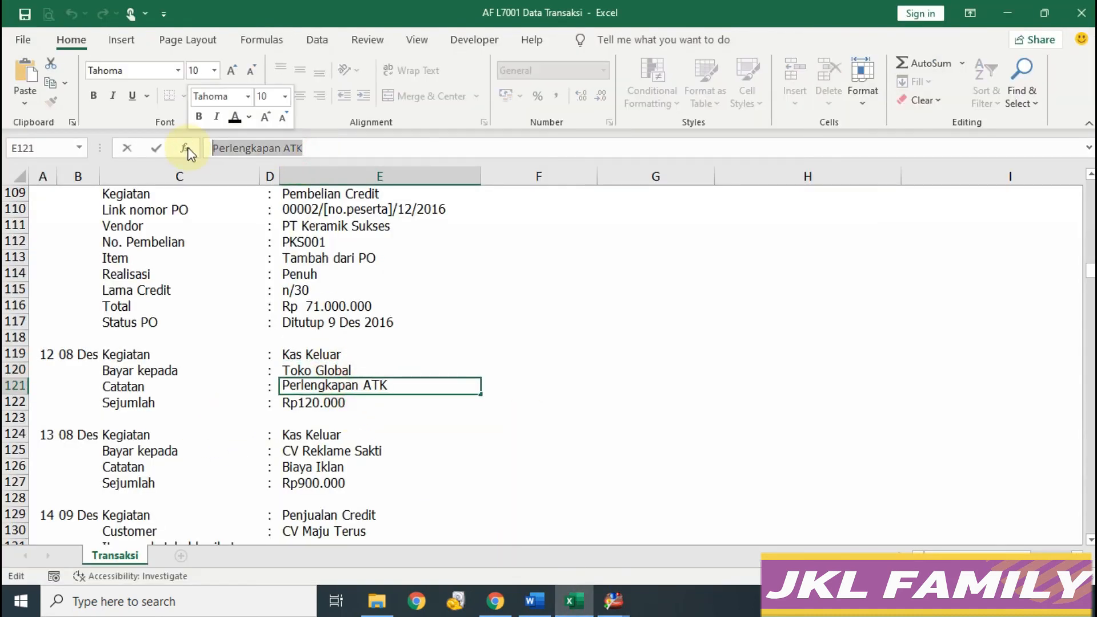
click(622, 600)
click(680, 537)
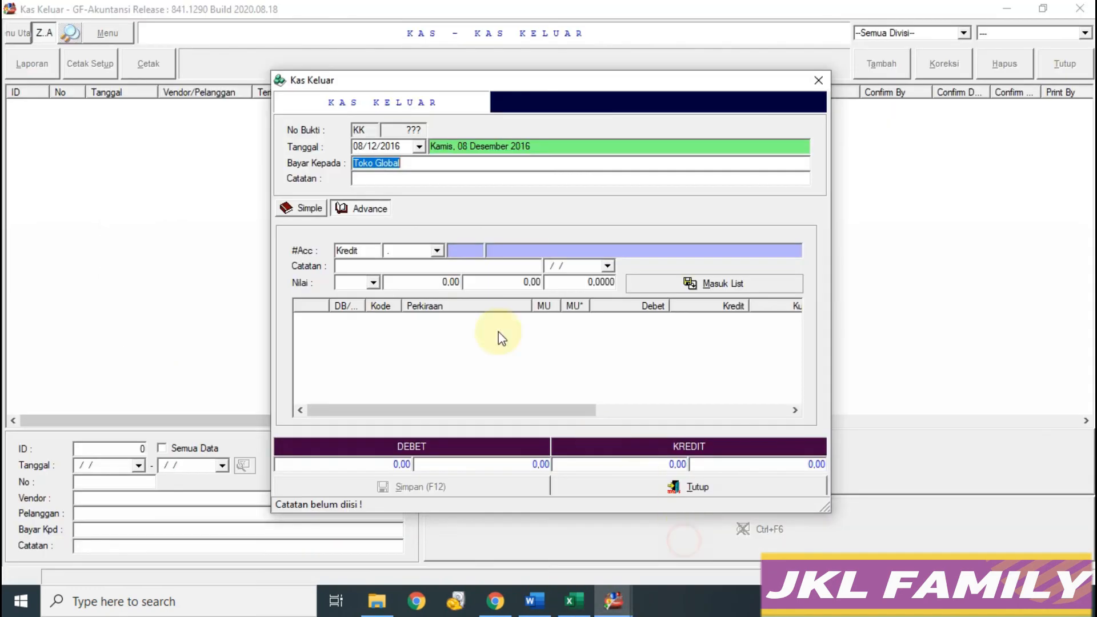
click(414, 179)
key(ctrl+v)
key(Return)
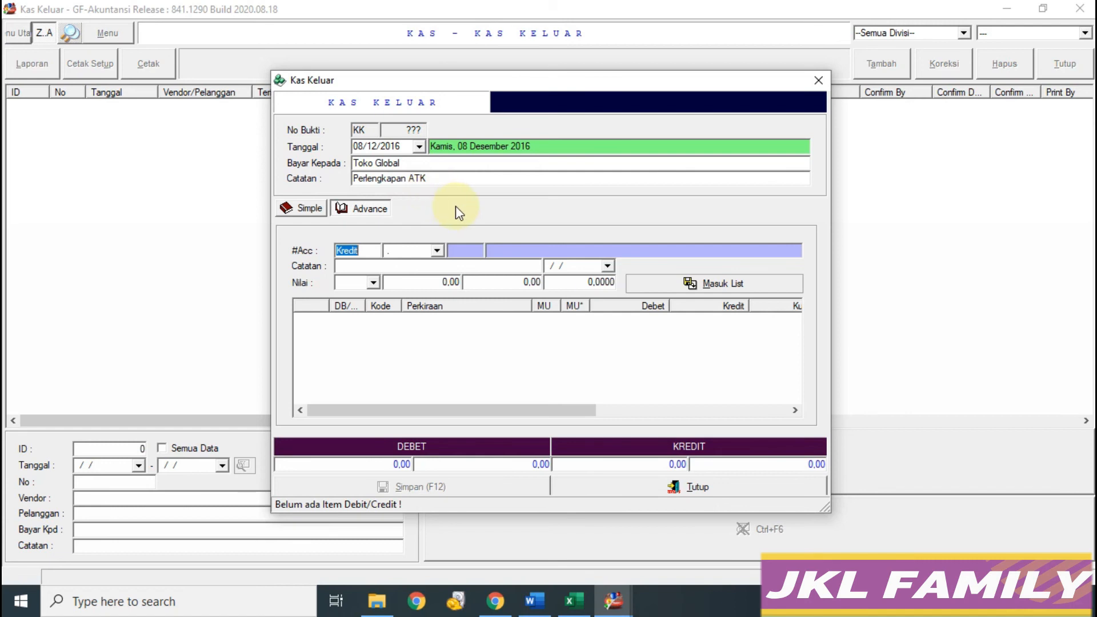
Step: Choose account 6.1004 Beban Perlengkapan Kantor on the Debet side for the first line
click(437, 251)
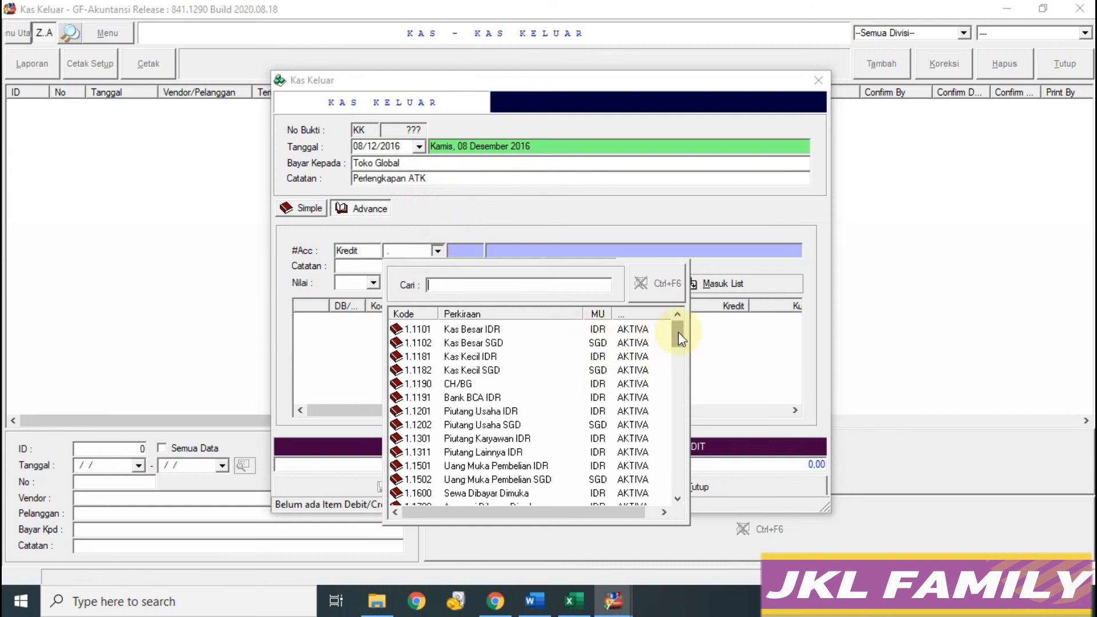
drag(679, 336, 683, 386)
drag(681, 397, 680, 446)
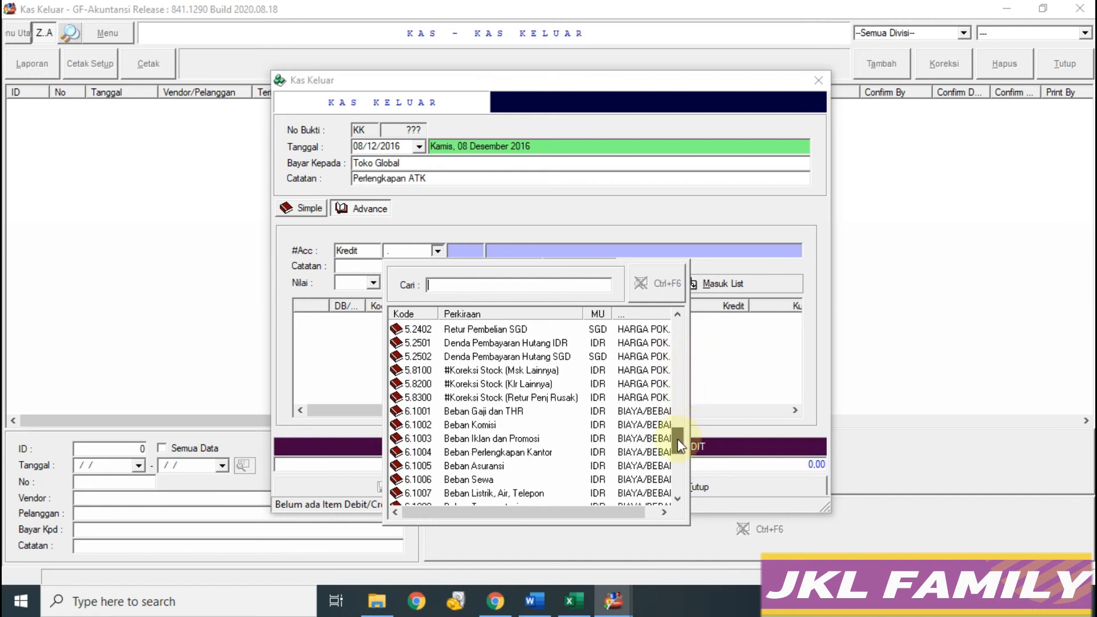
click(519, 455)
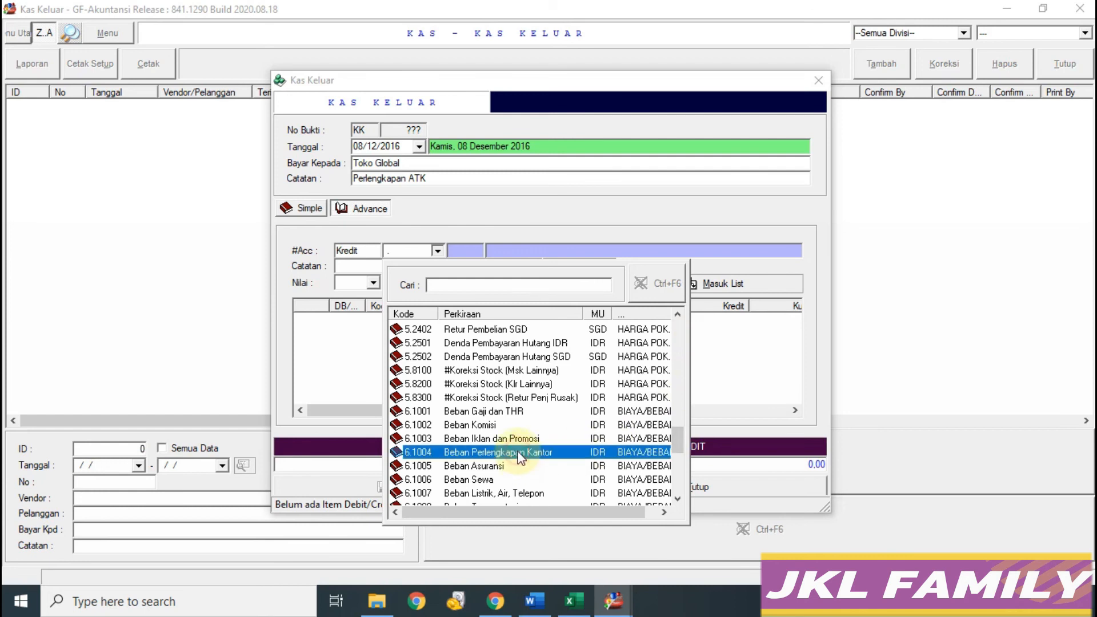
click(522, 454)
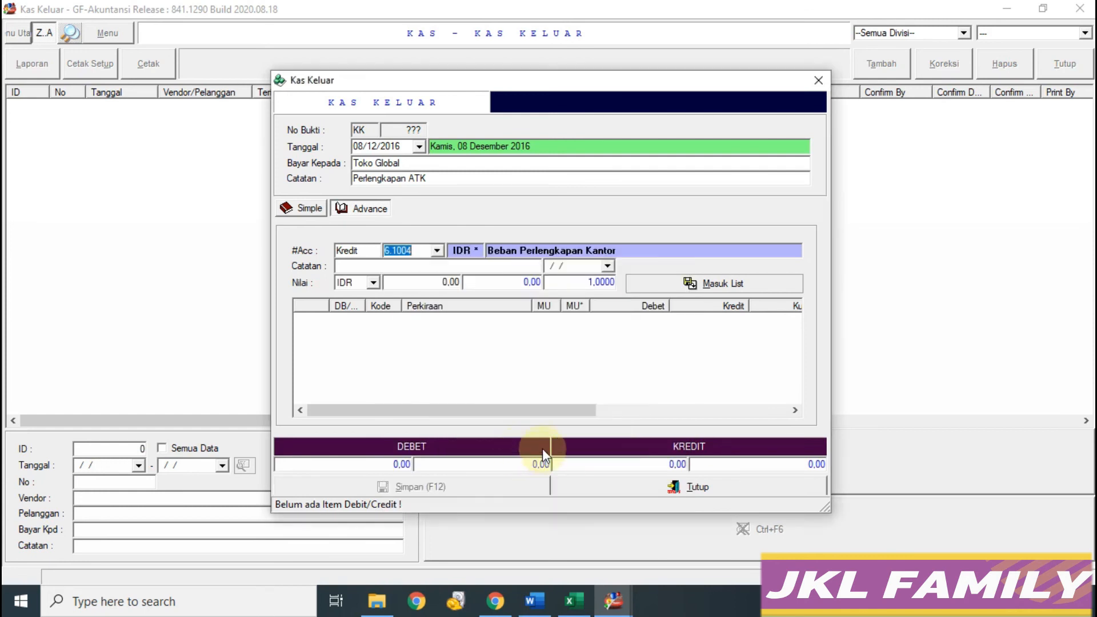
click(445, 282)
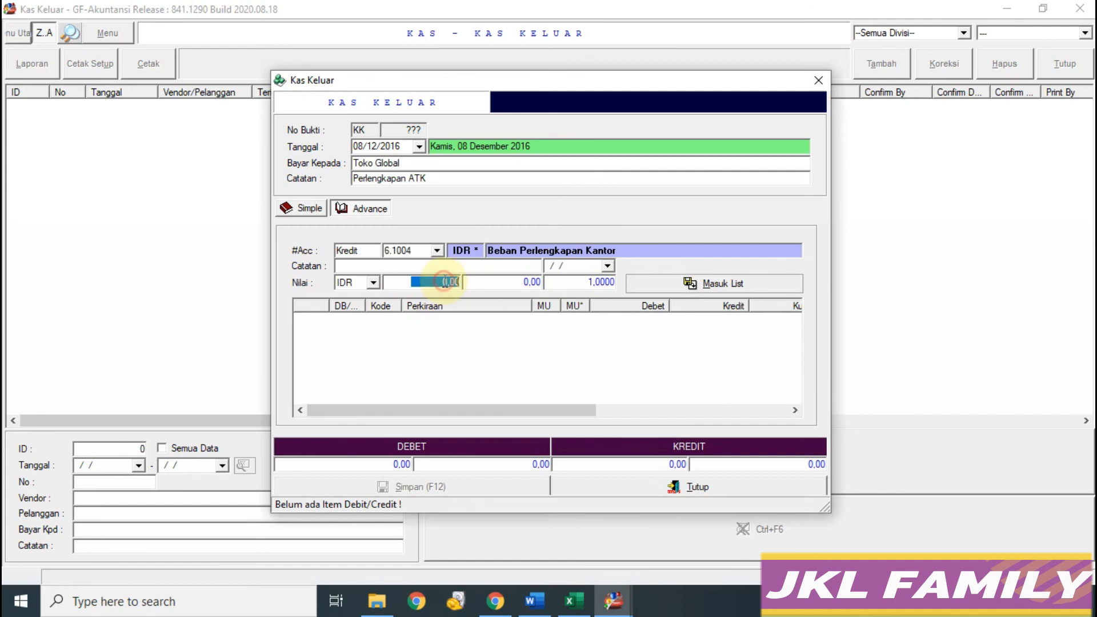
click(368, 250)
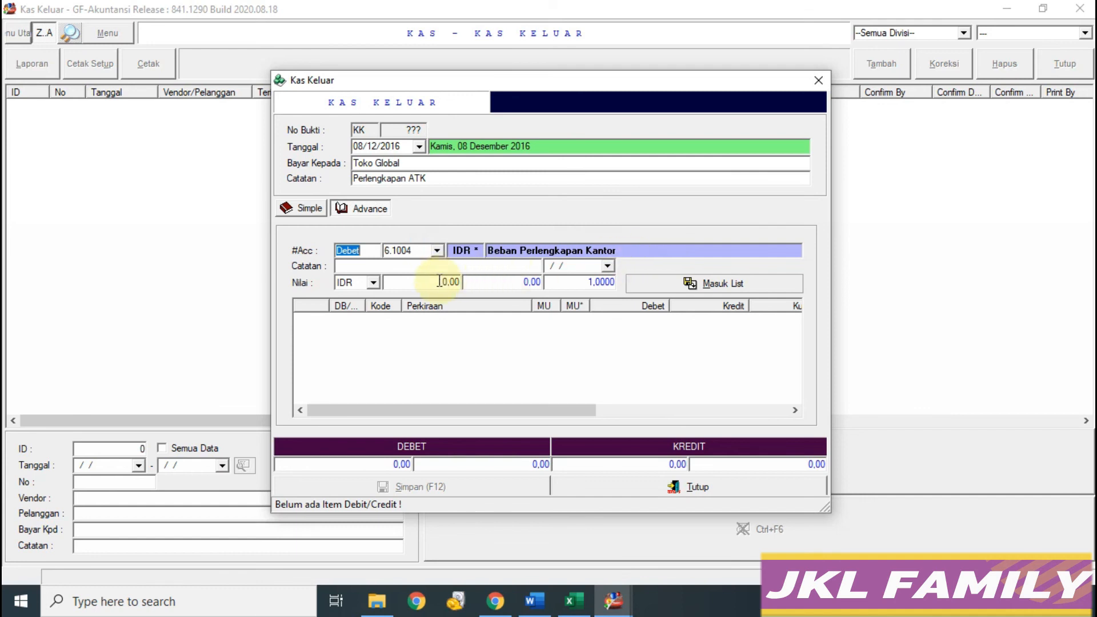
Step: Enter 120.000 and add the debit line to the voucher
click(574, 600)
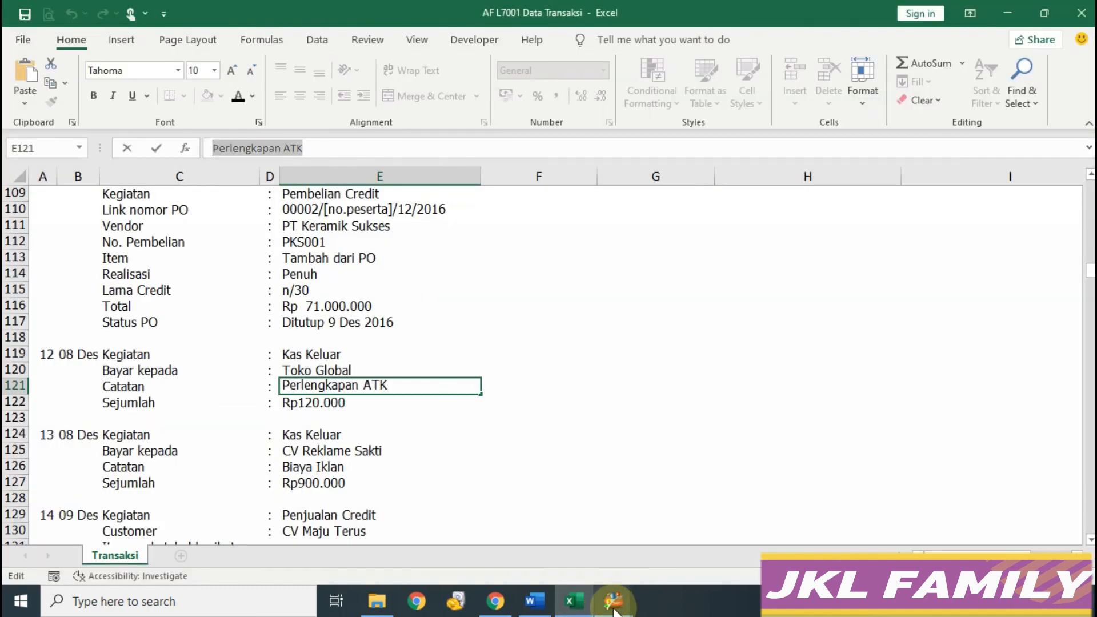
mouse_move(614, 608)
click(694, 543)
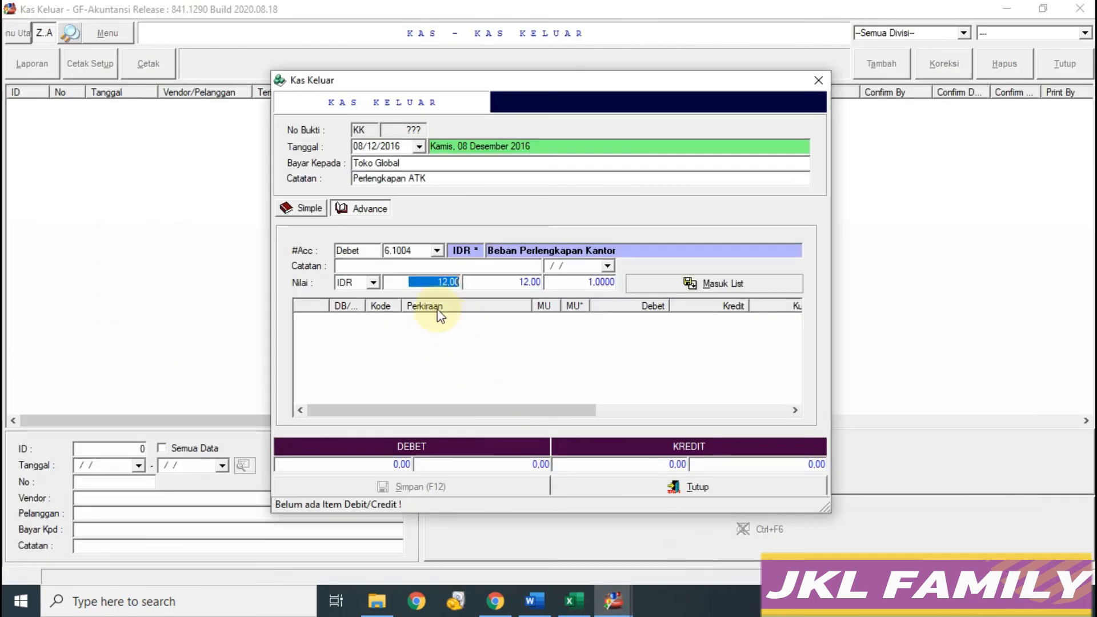
text(0000)
click(683, 284)
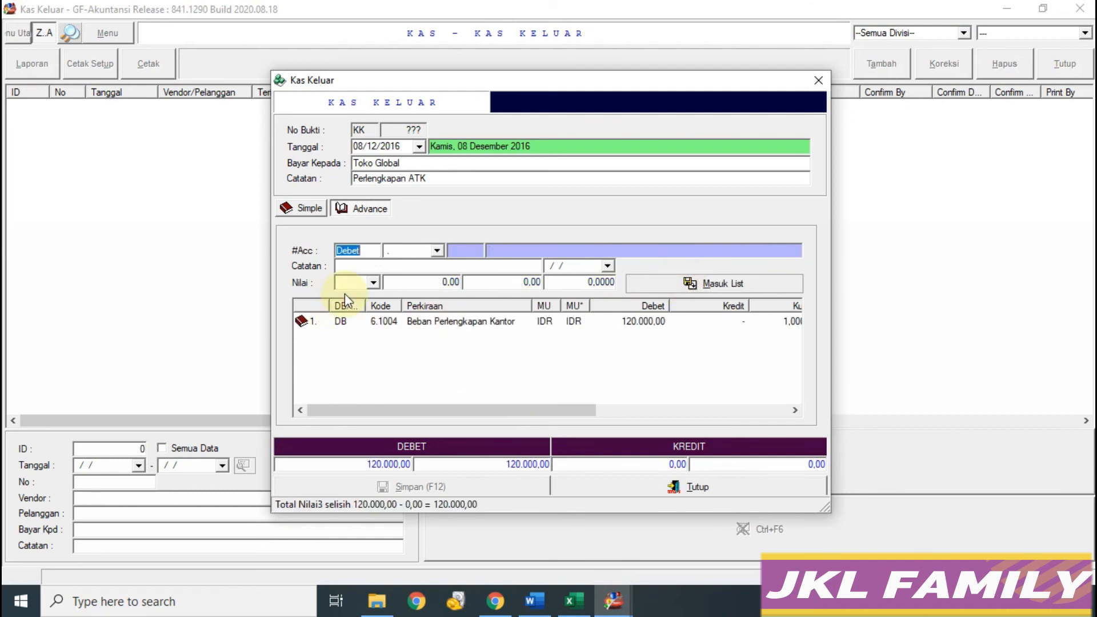
key(k)
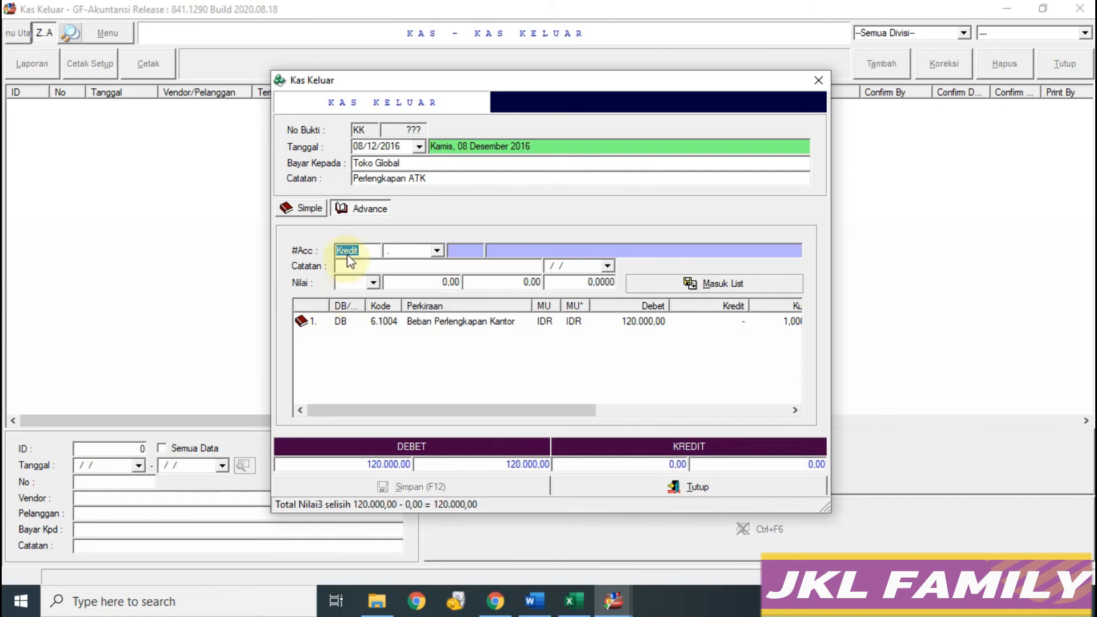
Step: Add a 120.000 credit line to Kas Besar IDR
click(437, 252)
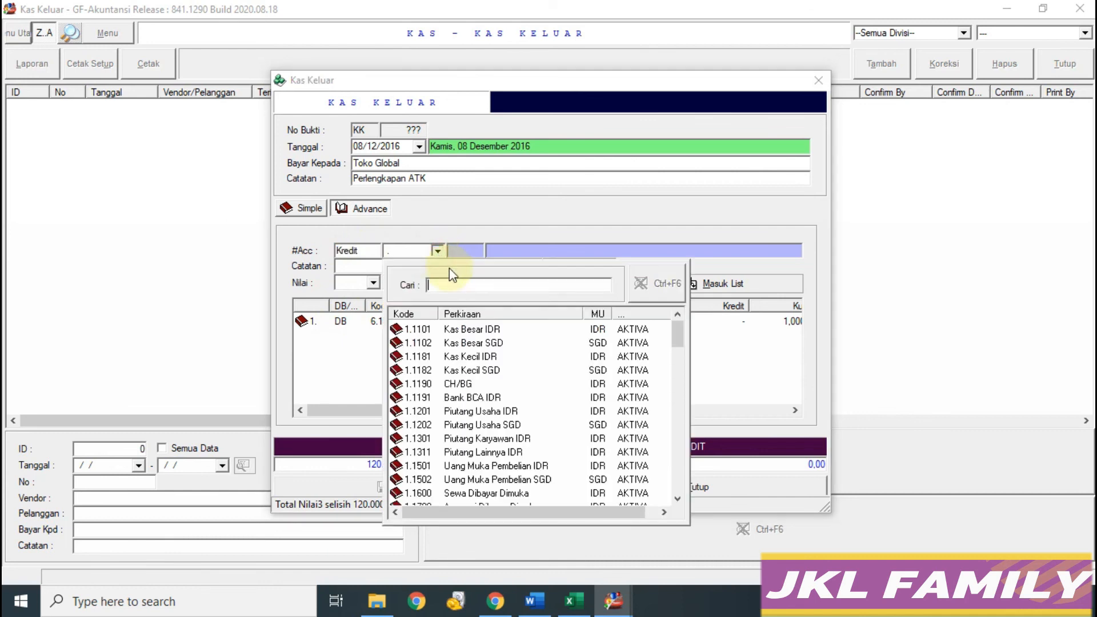
click(496, 330)
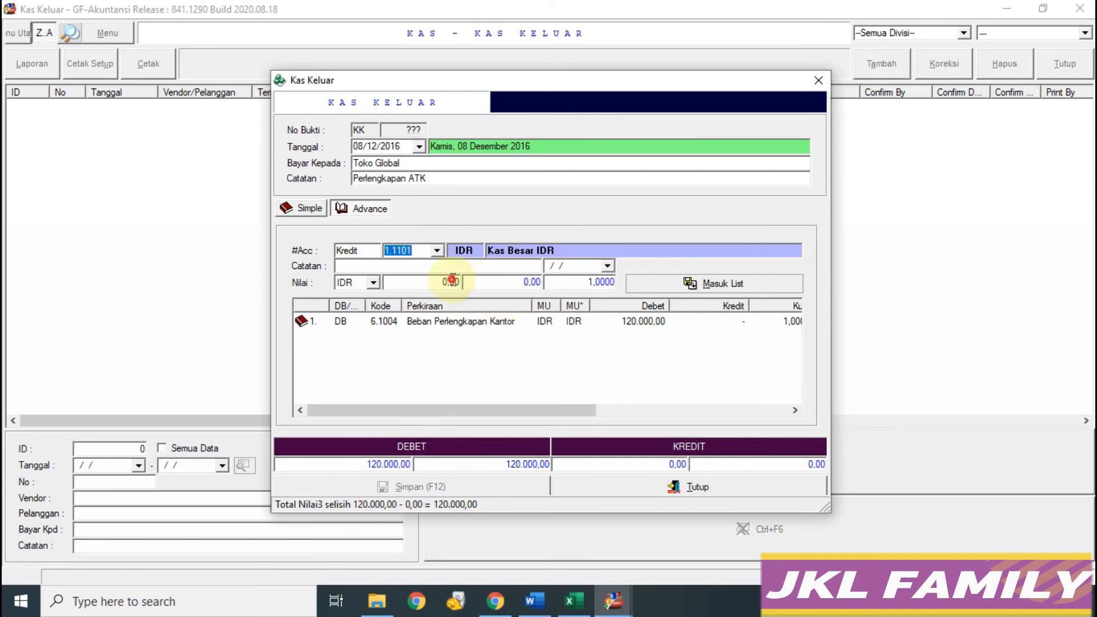
click(451, 282)
text(120000)
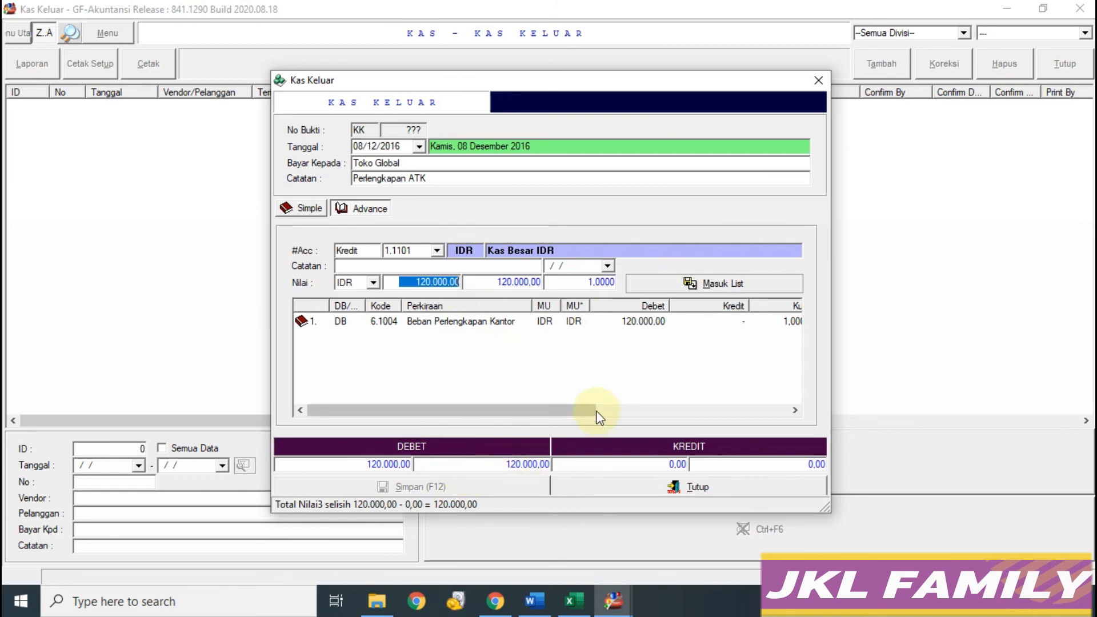
click(696, 283)
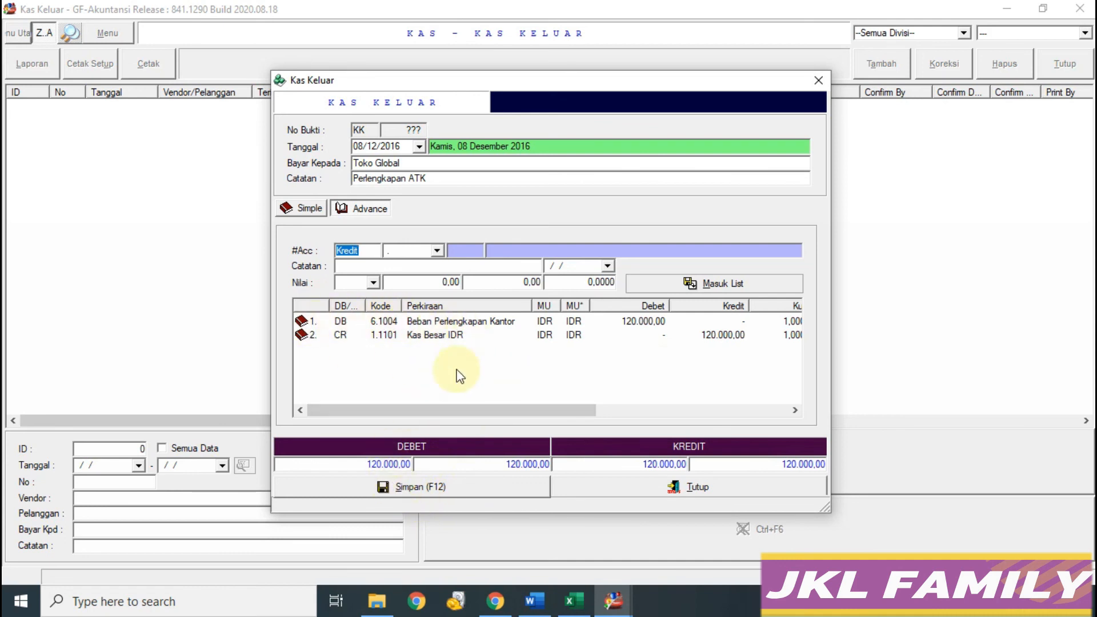
Step: Save the Toko Global voucher without printing and return to the Excel transaction list
click(420, 487)
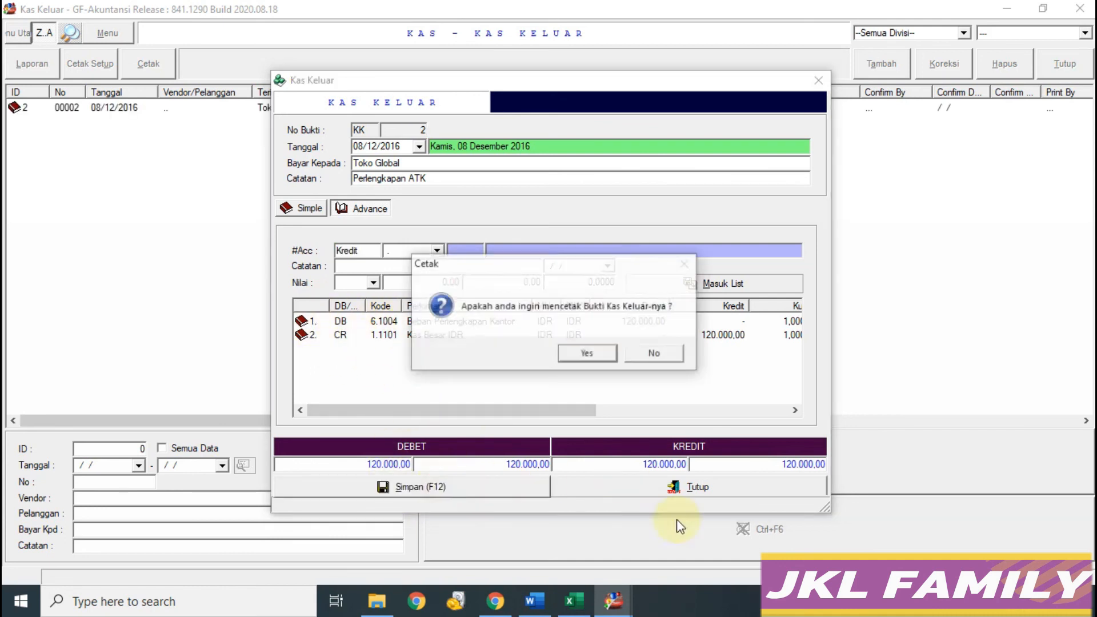
click(651, 353)
click(573, 600)
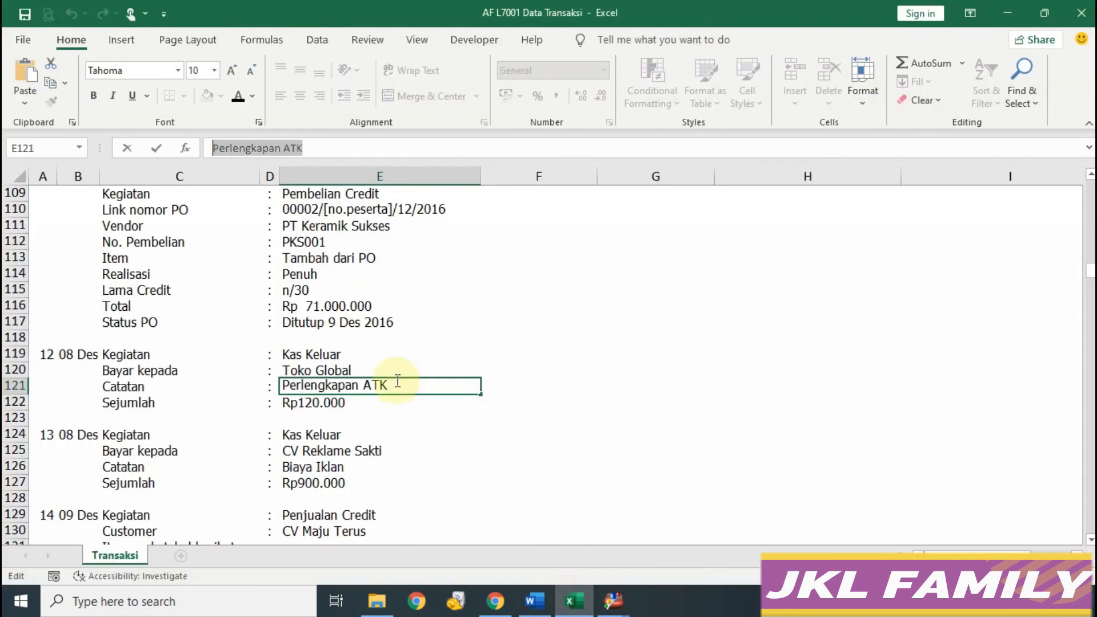
click(310, 438)
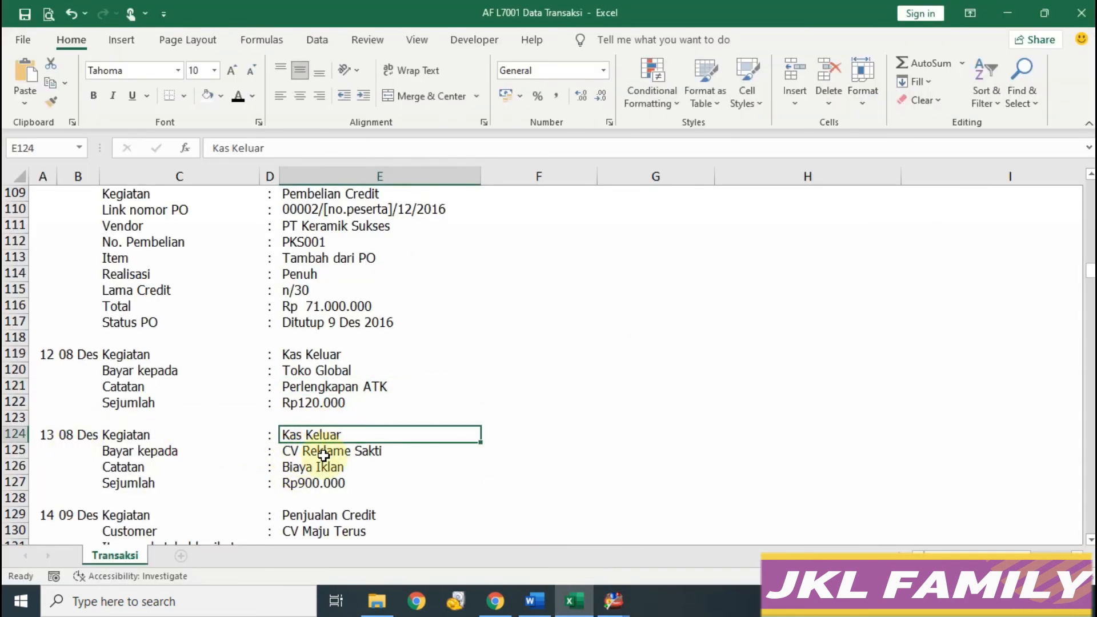
Step: Copy CV Reklame Sakti from Excel into the Bayar Kepada field
click(323, 456)
drag(318, 148, 183, 143)
key(ctrl+c)
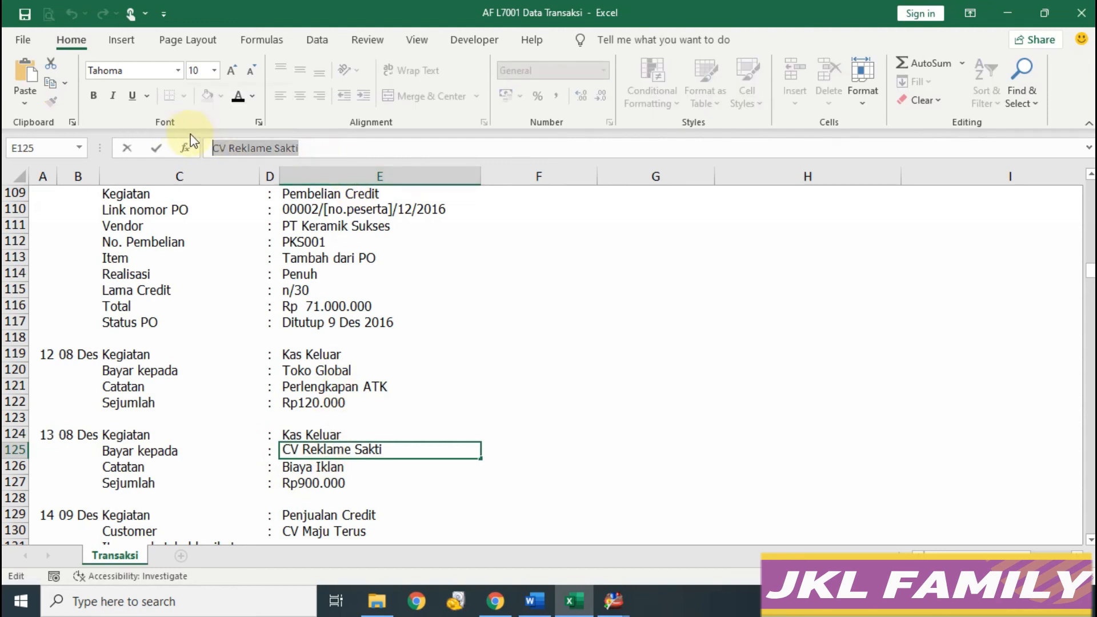
click(613, 600)
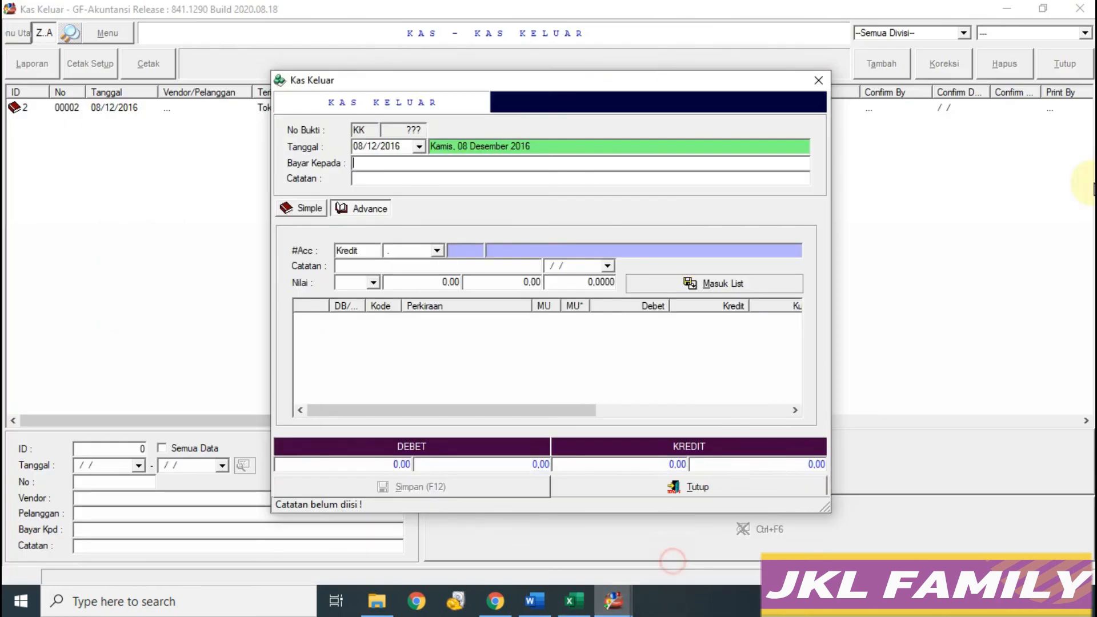
key(ctrl+v)
Step: Copy Biaya Iklan from Excel into the Catatan note field
click(572, 600)
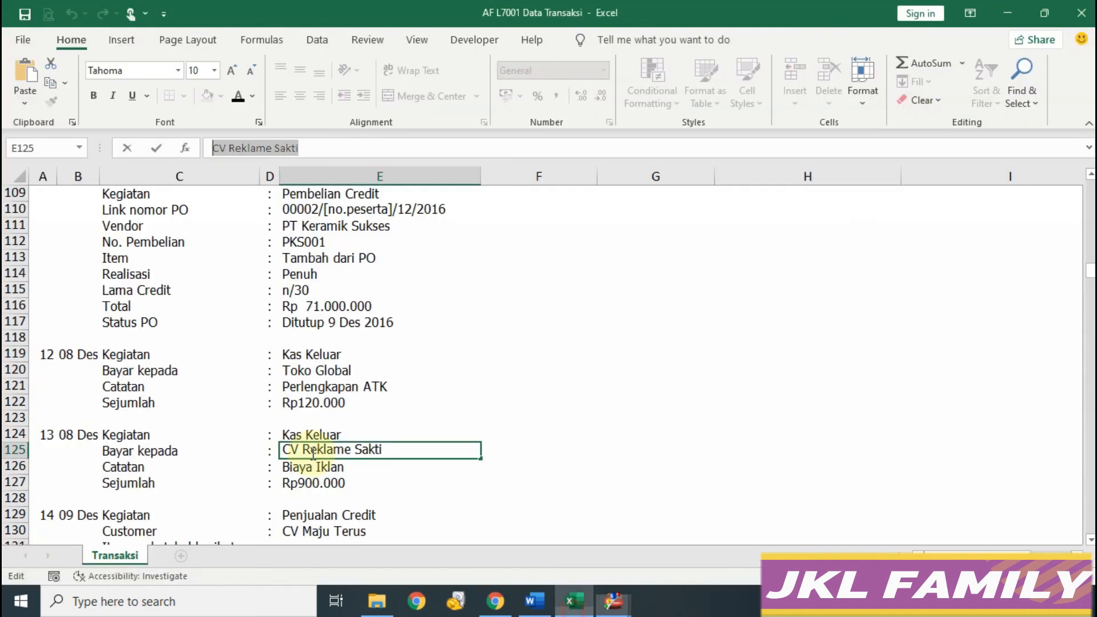
click(315, 467)
drag(283, 150, 97, 150)
key(ctrl+c)
click(613, 600)
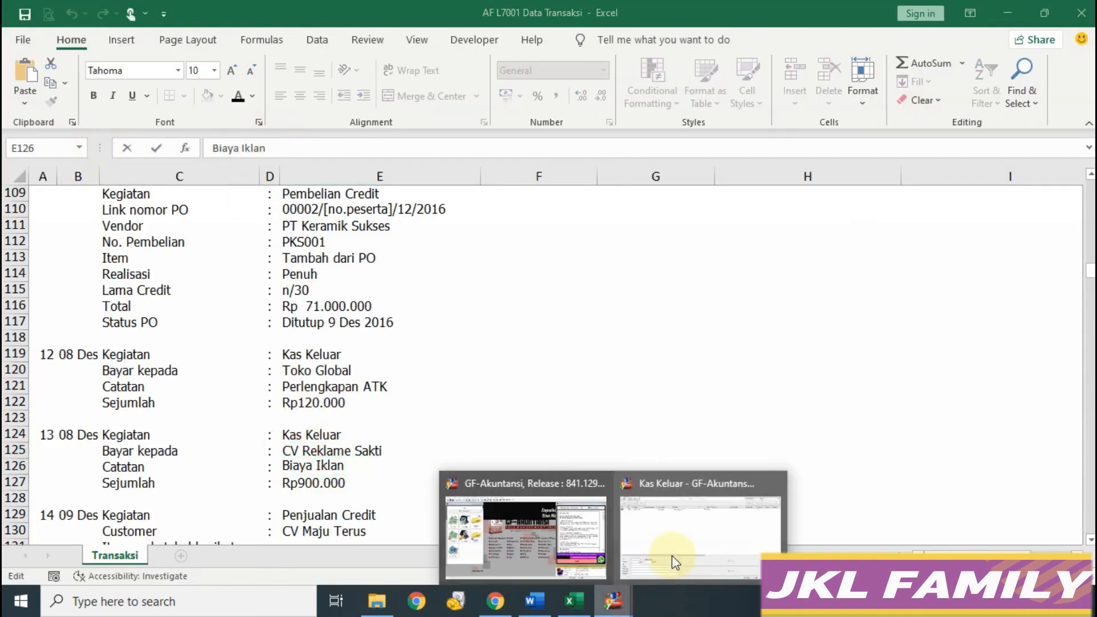
click(674, 563)
click(429, 178)
key(ctrl+v)
key(Return)
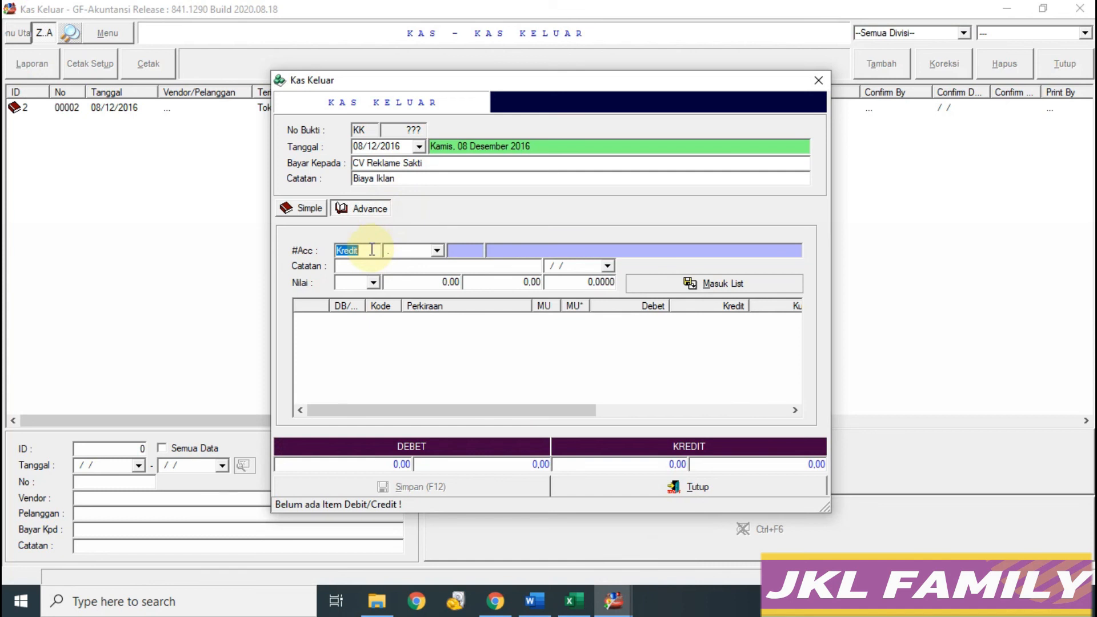
Step: Add a 900.000 debit line to 6.1003 Beban Iklan dan Promosi
text(Debet)
click(437, 250)
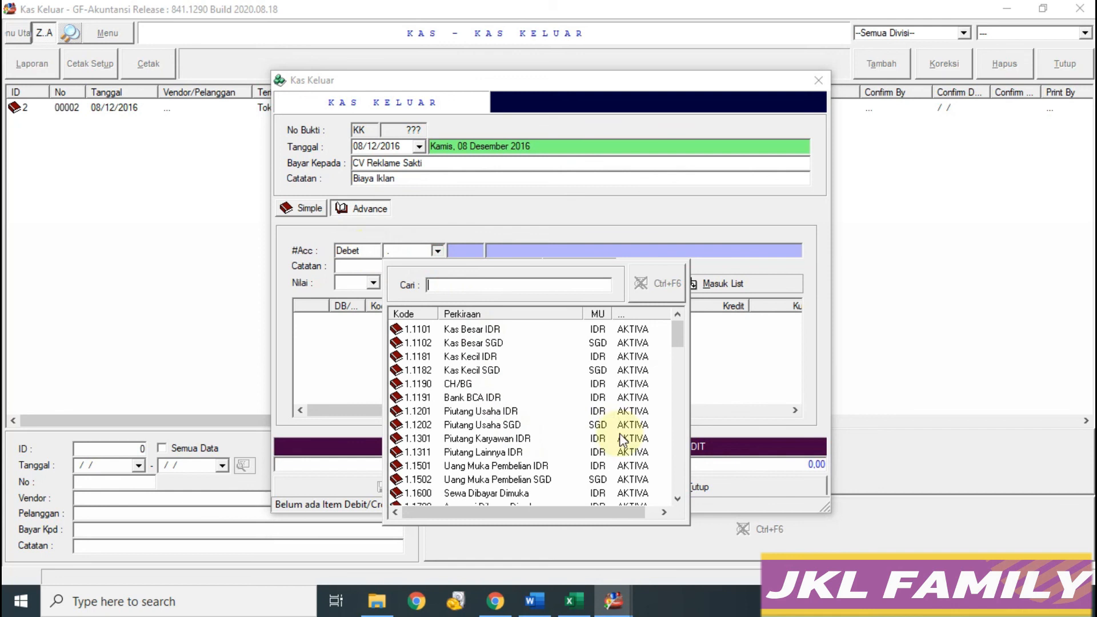
text(BEB)
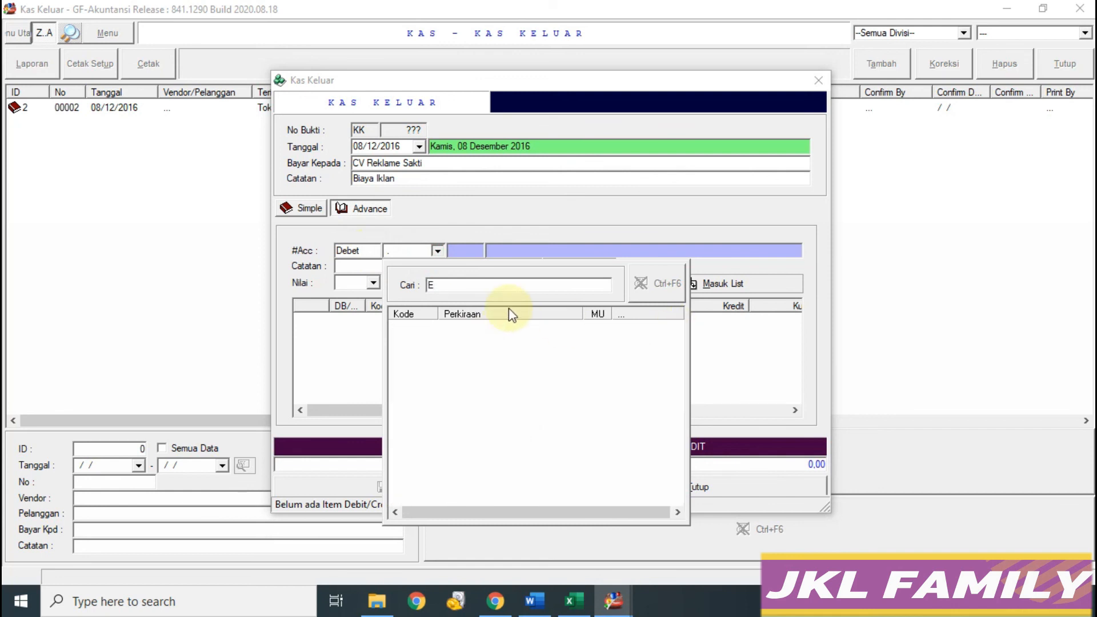
text(AN)
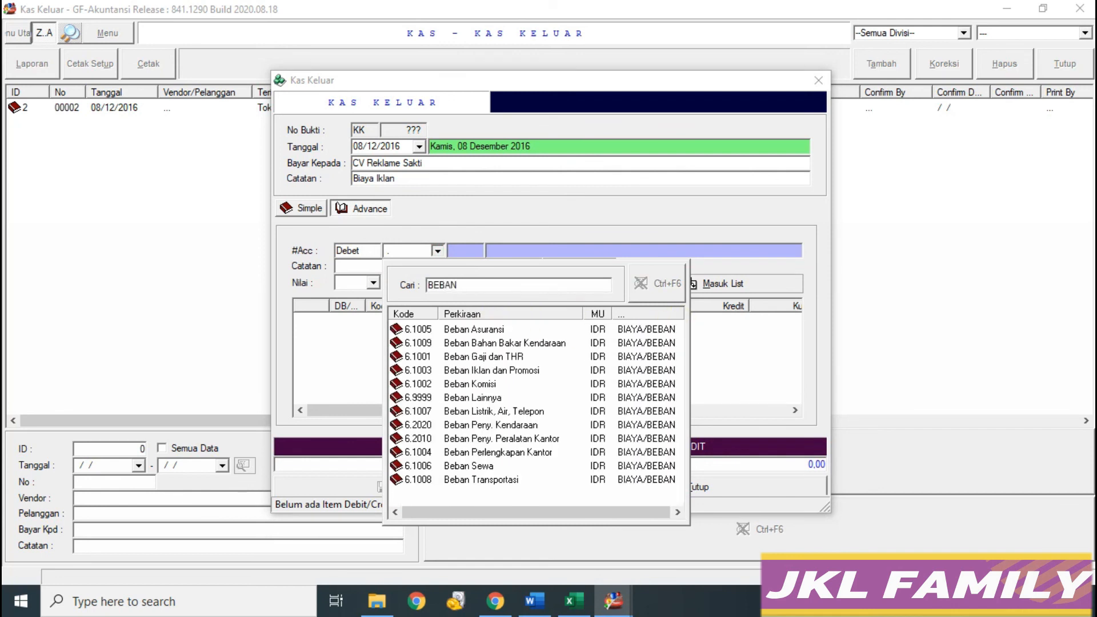
double_click(533, 370)
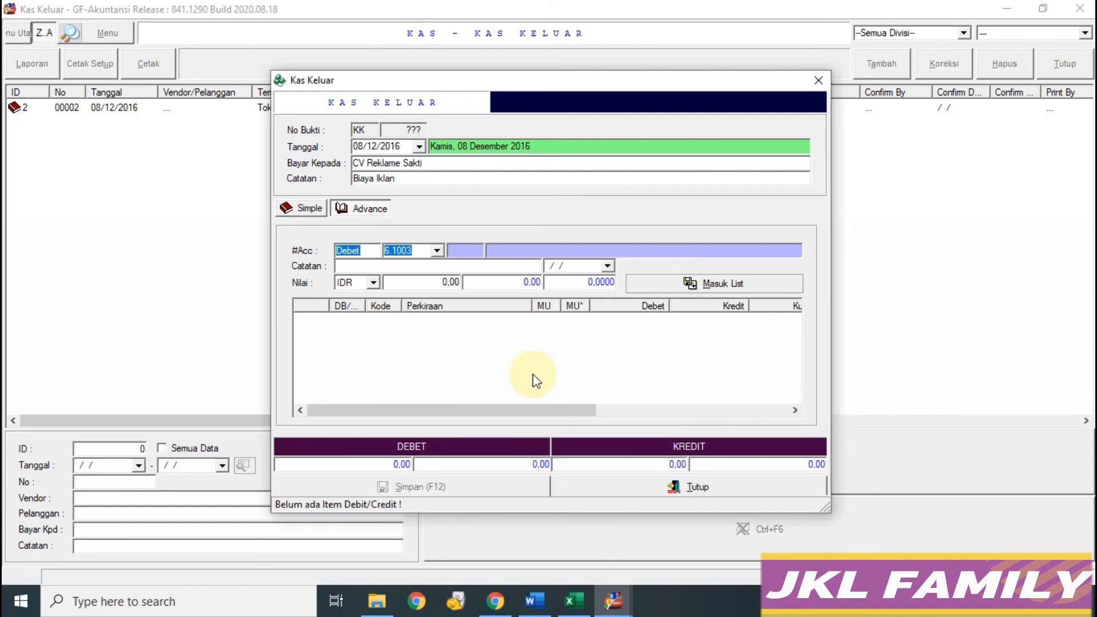
click(572, 601)
click(614, 601)
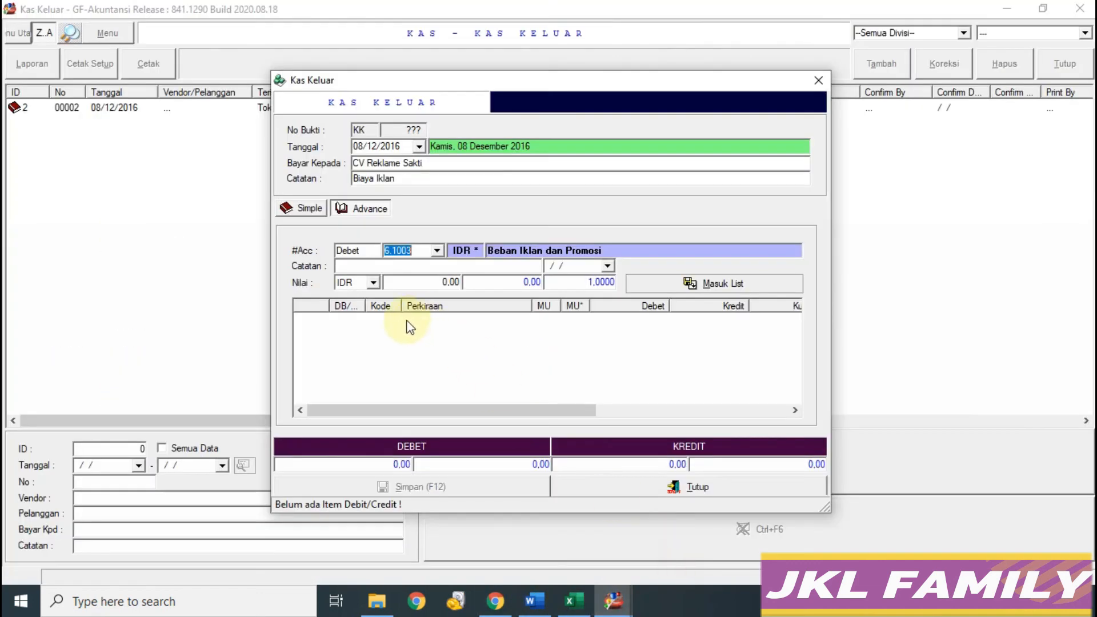
click(404, 284)
text(900.000)
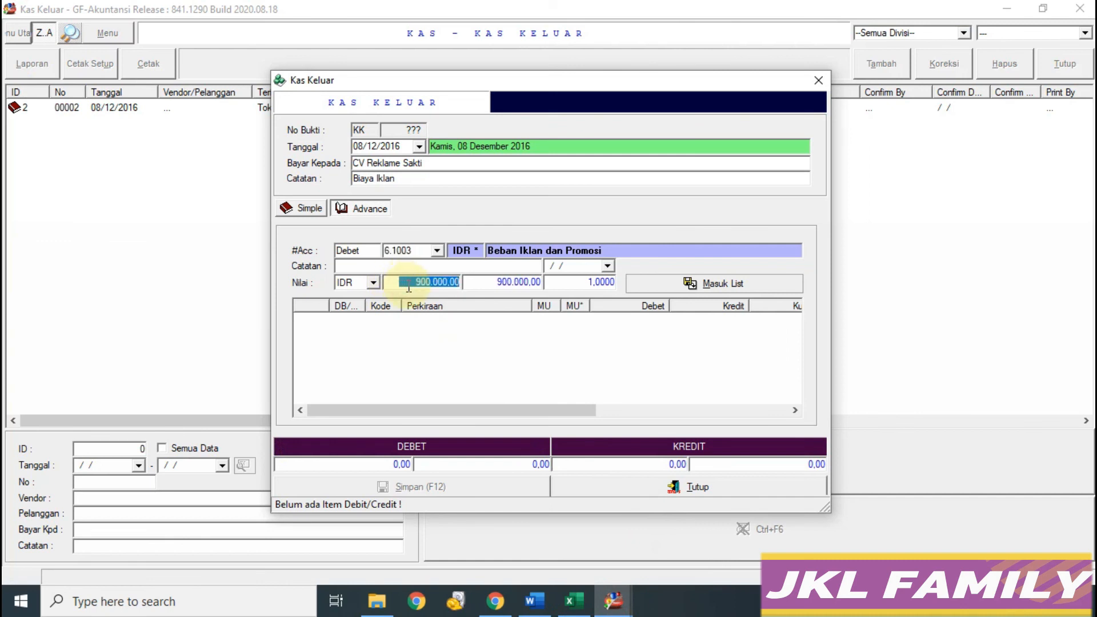
click(652, 284)
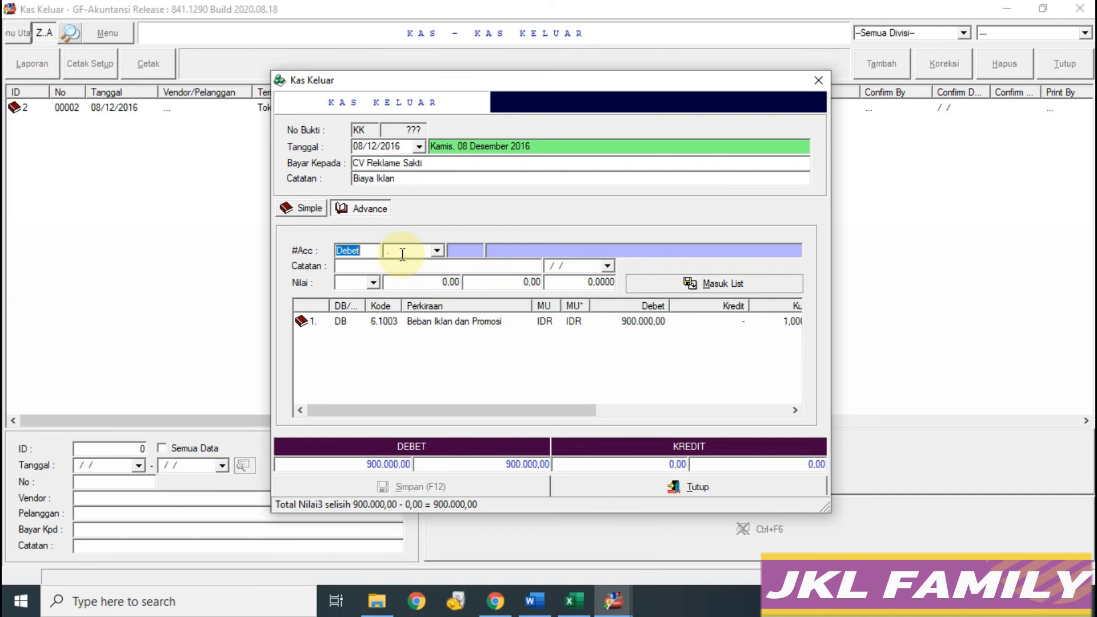
Step: Add a 900.000 credit line to Kas Besar IDR
click(437, 251)
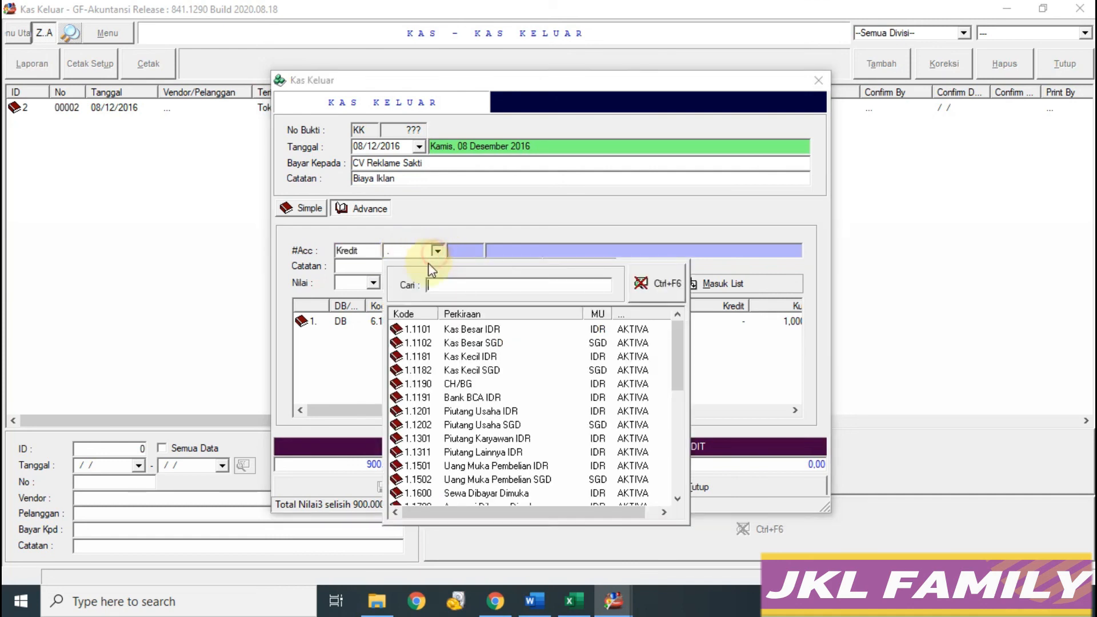
click(444, 328)
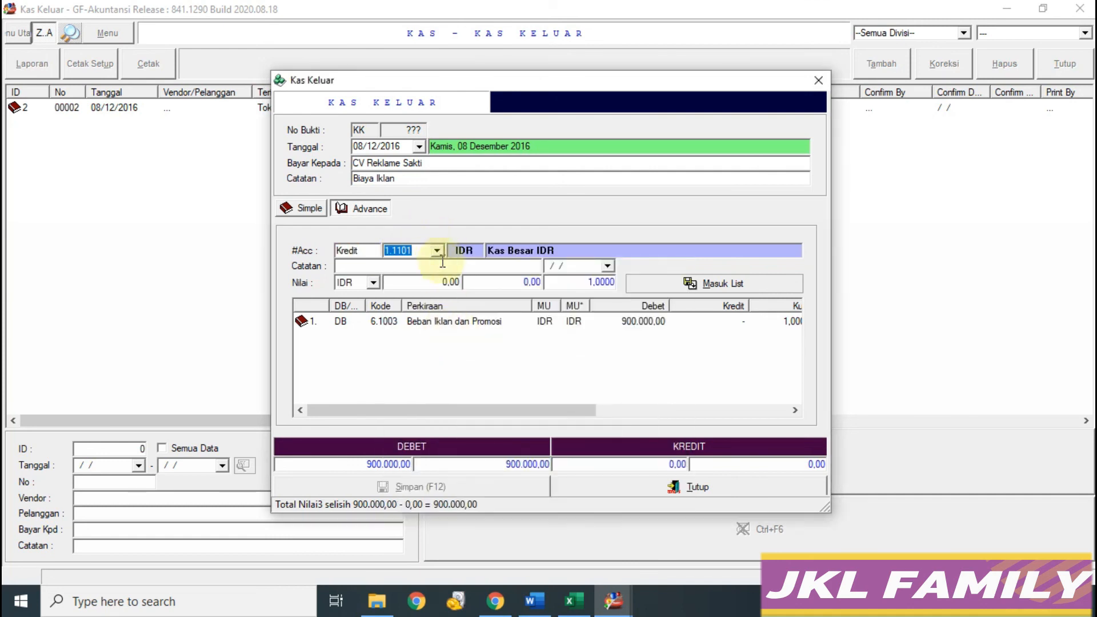
click(448, 284)
text(900.000)
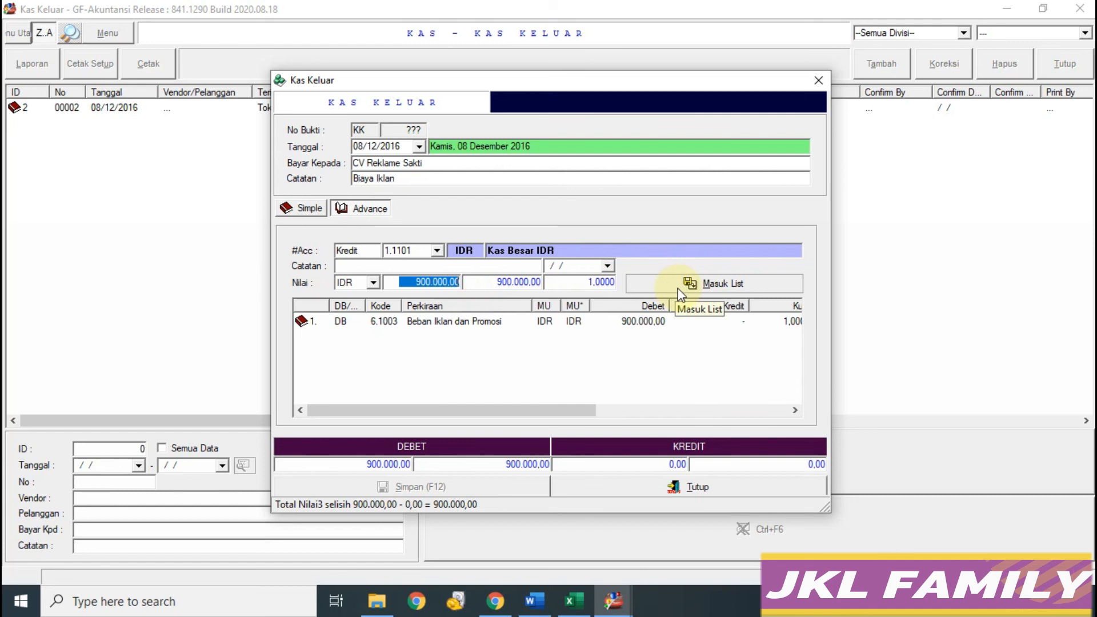
click(677, 287)
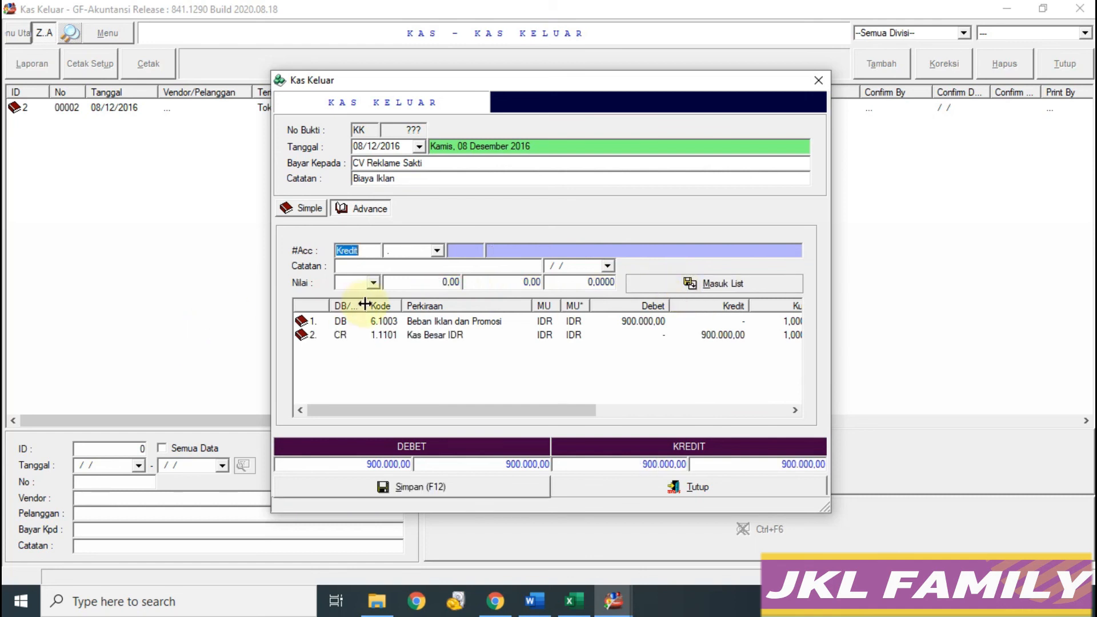
Step: Save the CV Reklame Sakti voucher without printing and close the entry form
click(423, 487)
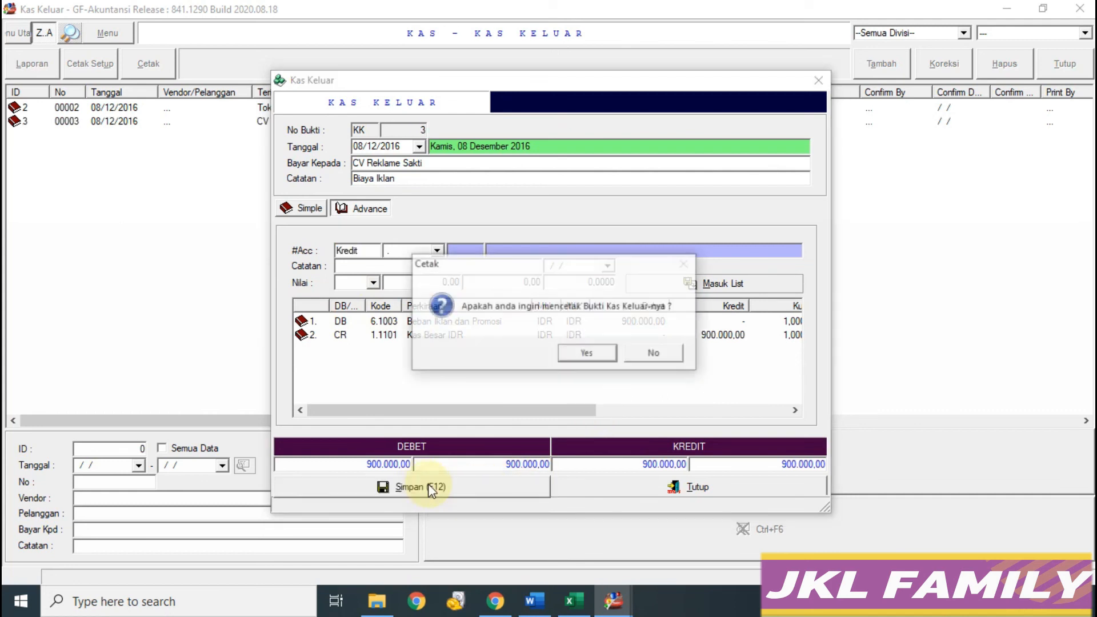
click(643, 357)
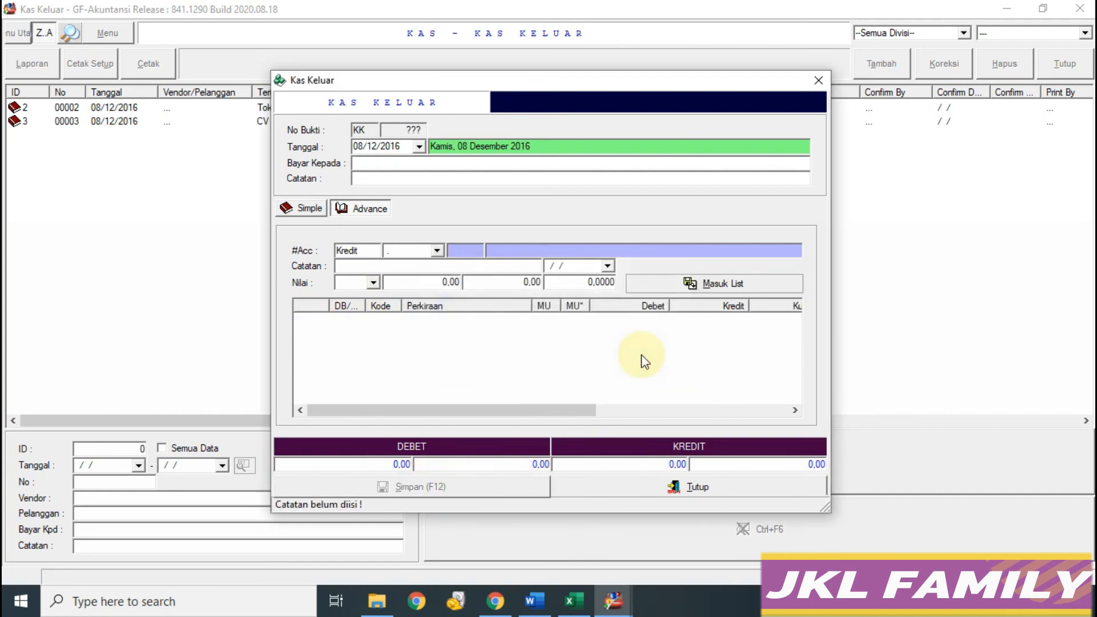
click(677, 490)
Step: Close the Kas Keluar list and select cell E138 for the 09 Des CV Maju Terus credit sale
click(1064, 64)
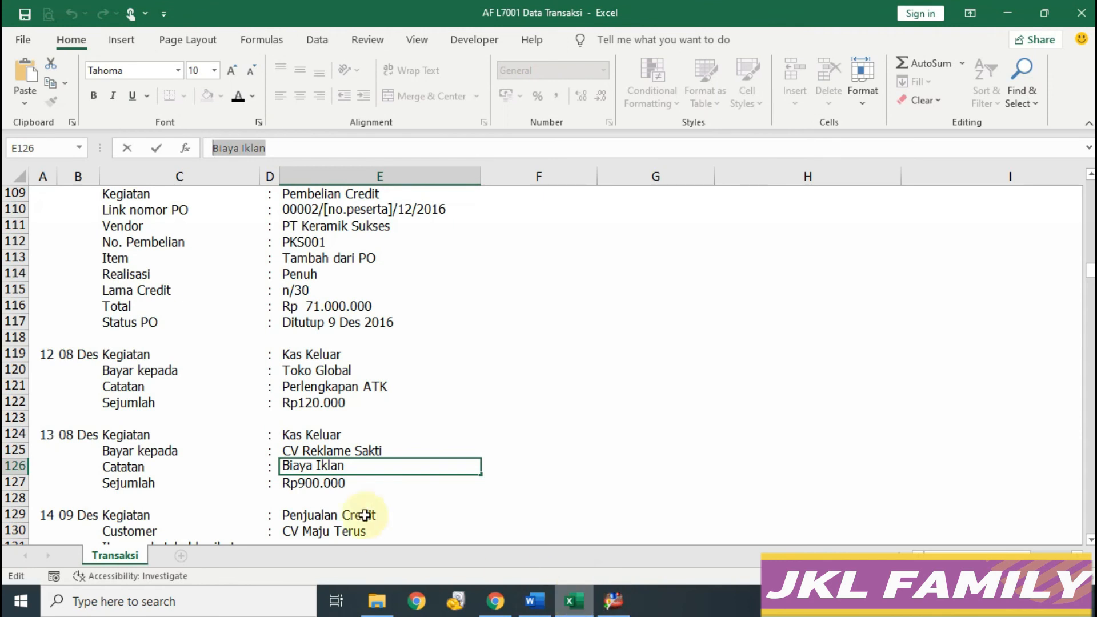
scroll(443, 473, down, 5)
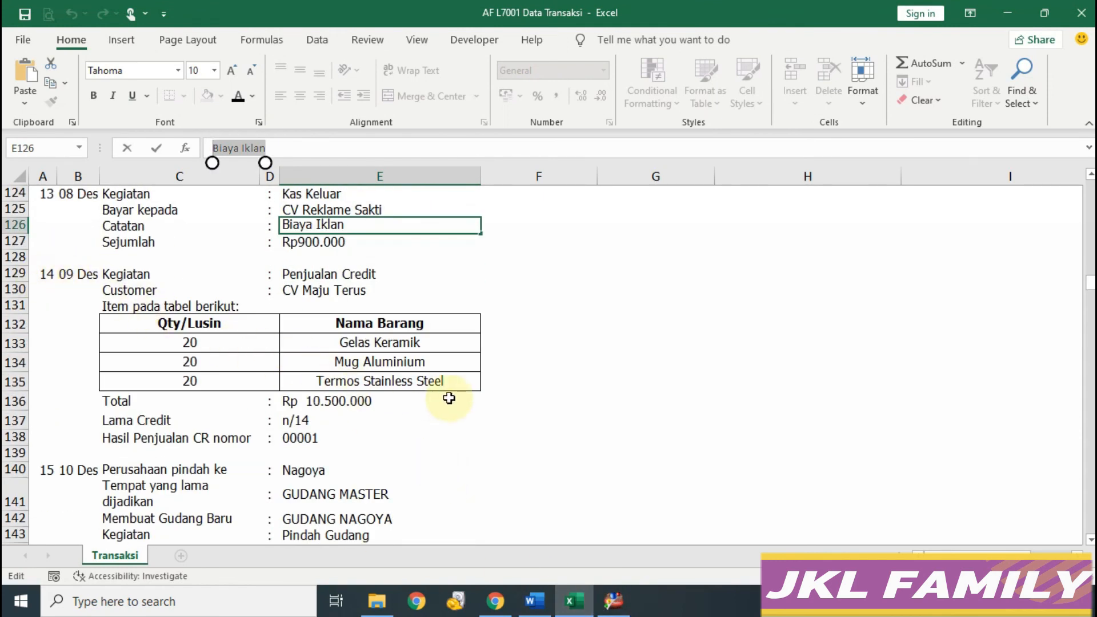
scroll(448, 396, down, 1)
click(426, 394)
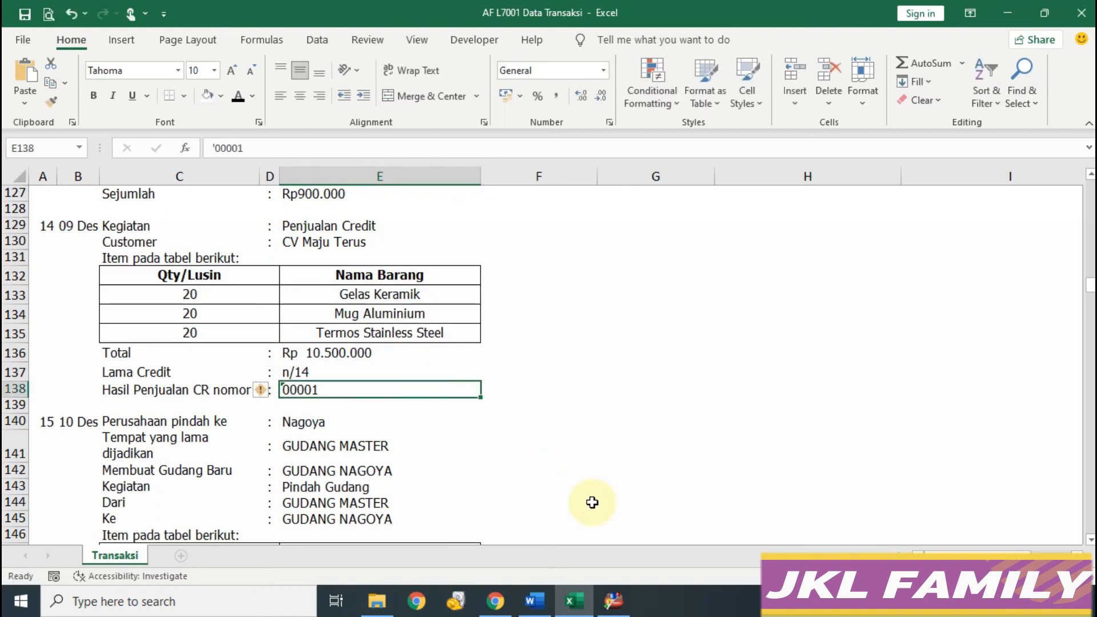